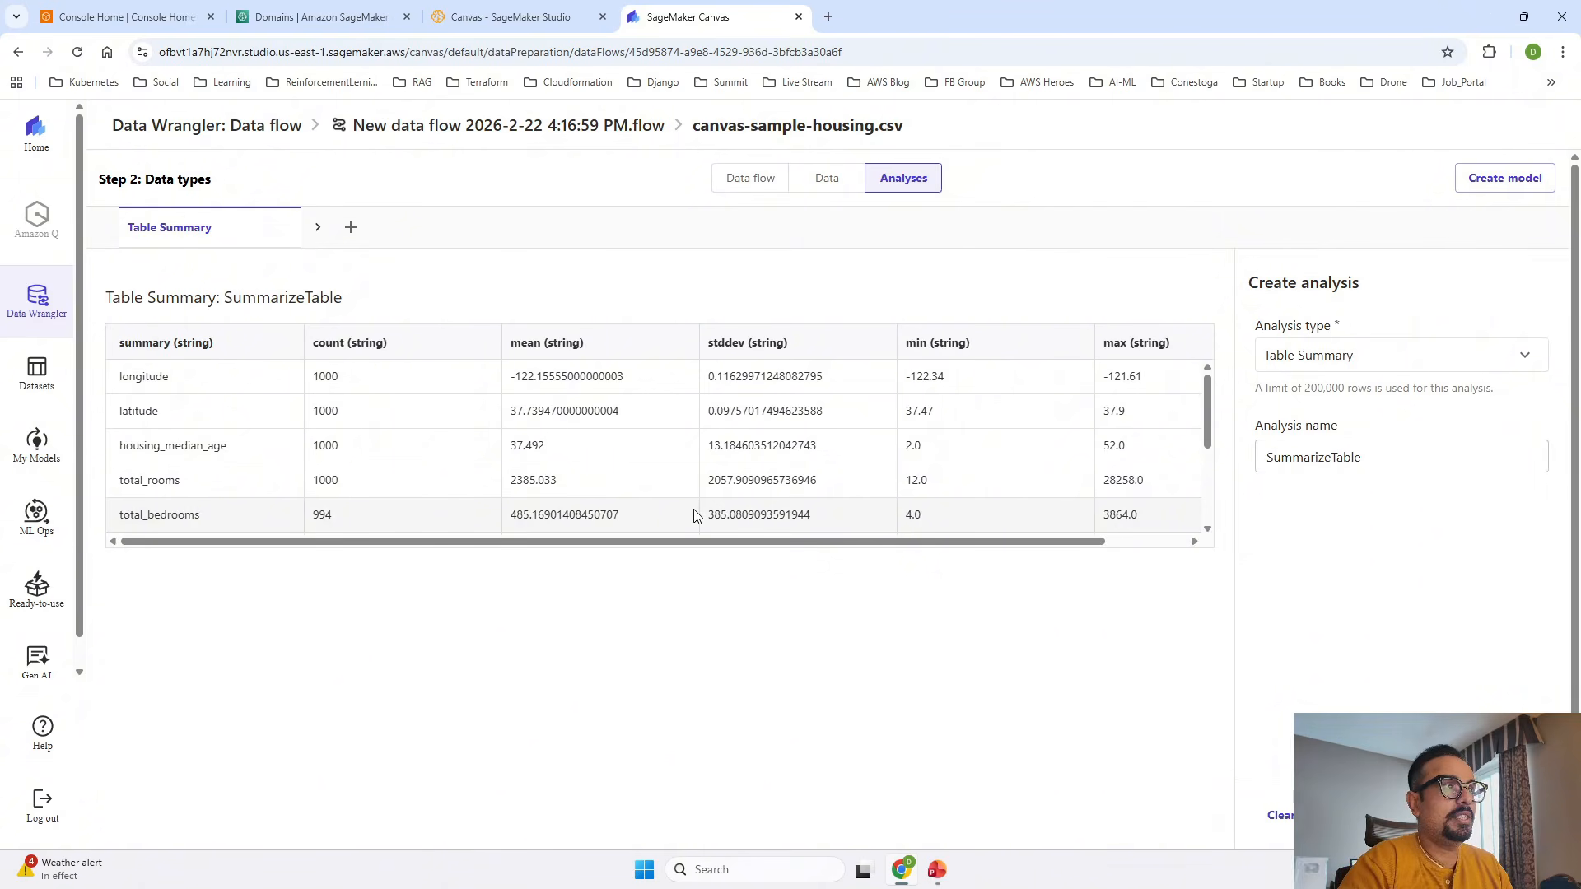
Step: Examine the count, mean, stddev, min and max statistics of every housing column in the table summary, including median_house_value
scroll(462, 424, "down", 1)
scroll(462, 421, "down", 2)
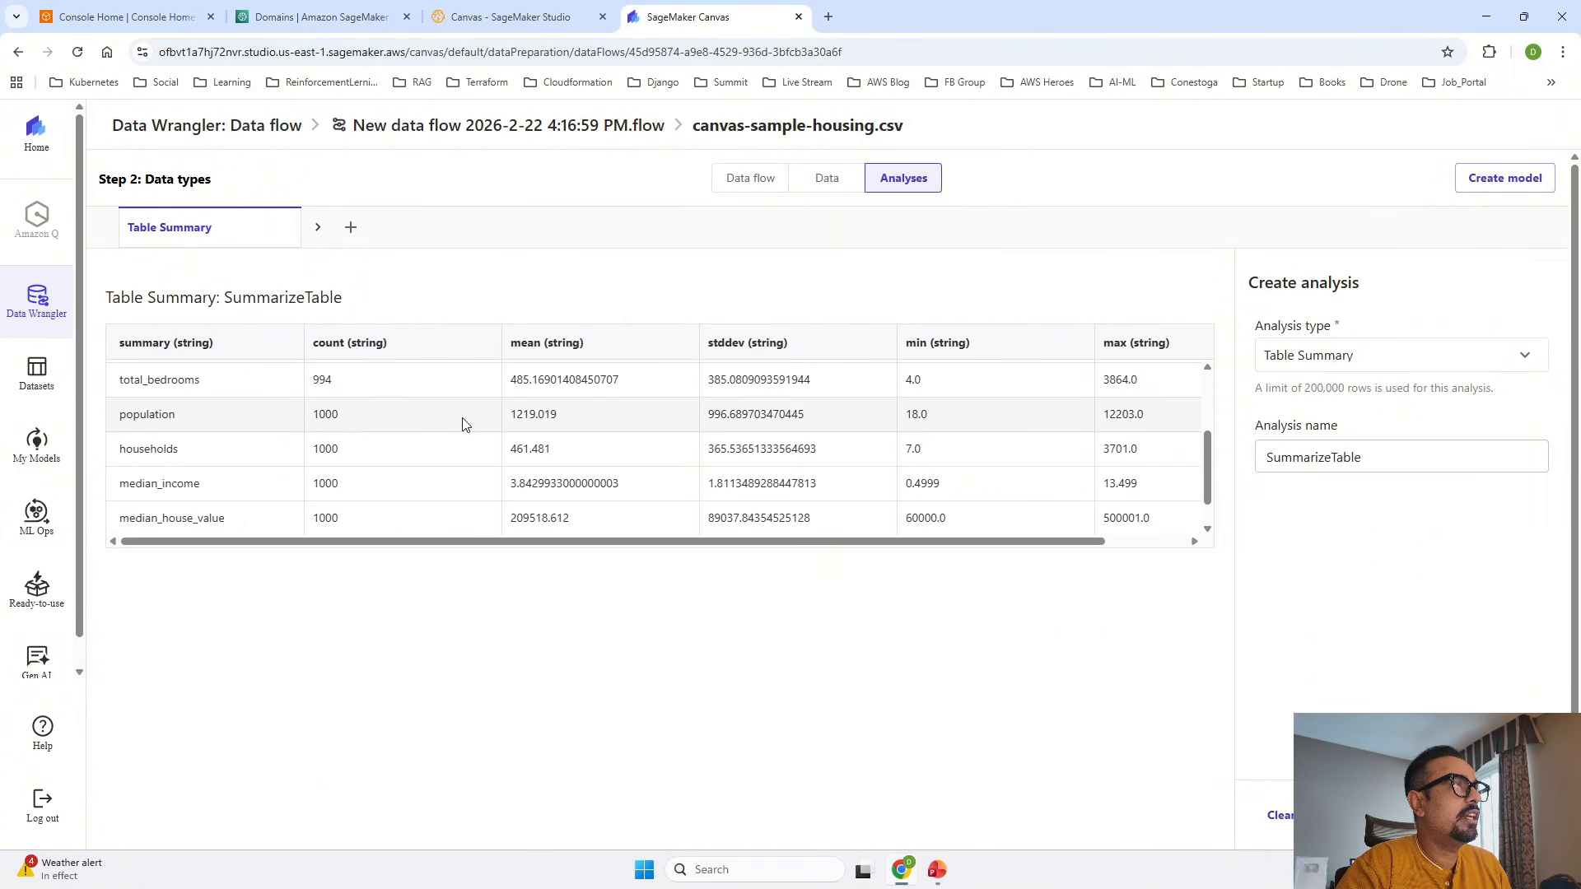
scroll(462, 422, "up", 5)
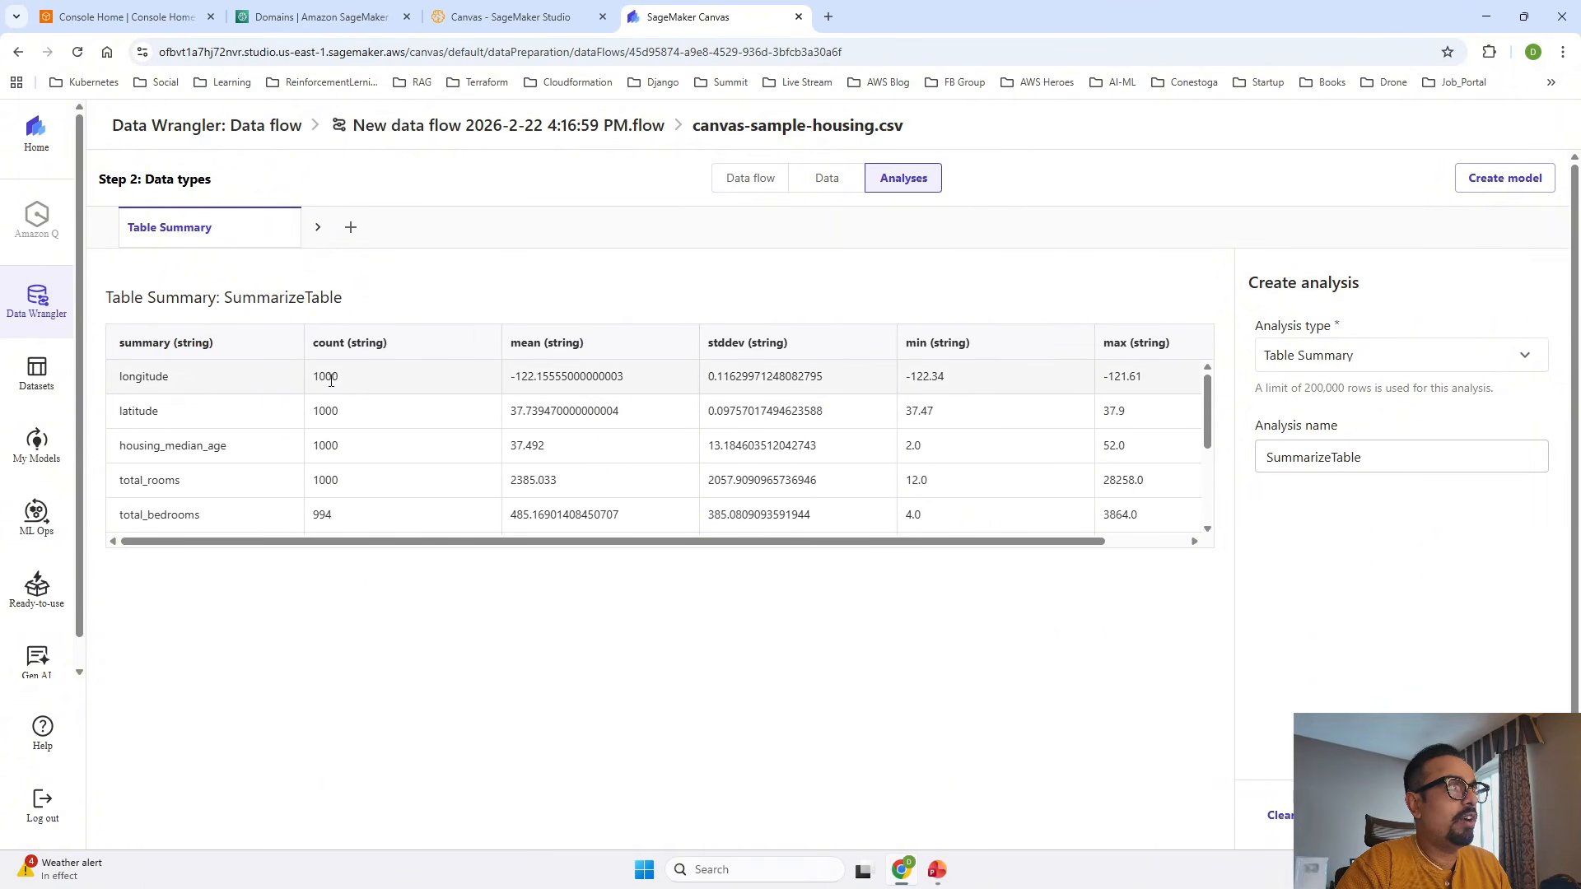
scroll(579, 463, "down", 1)
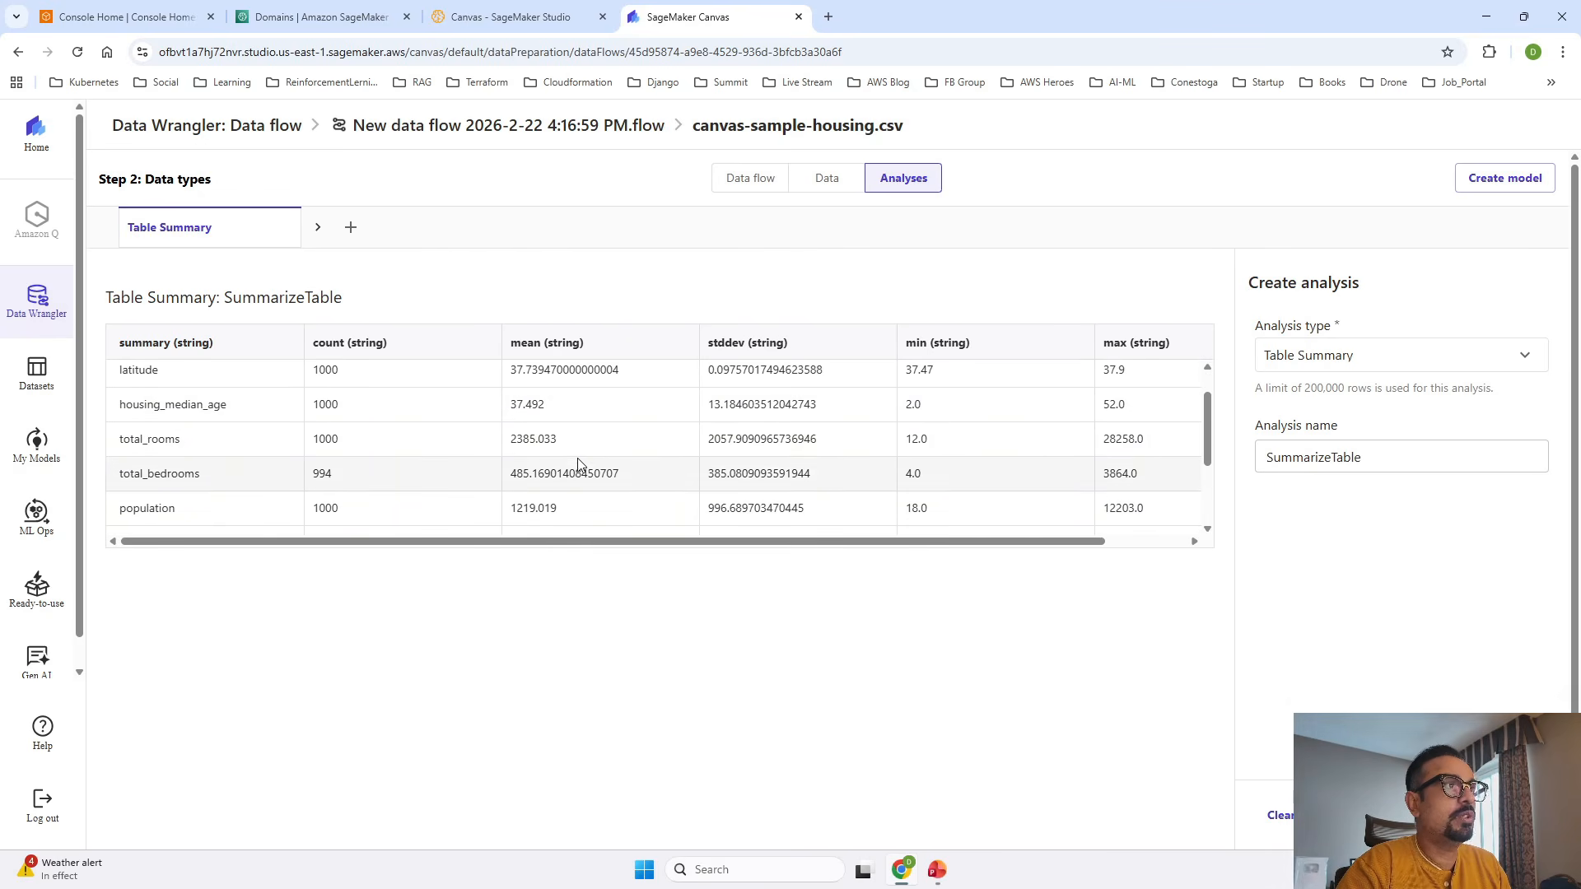
scroll(618, 461, "up", 1)
scroll(1122, 413, "right", 2)
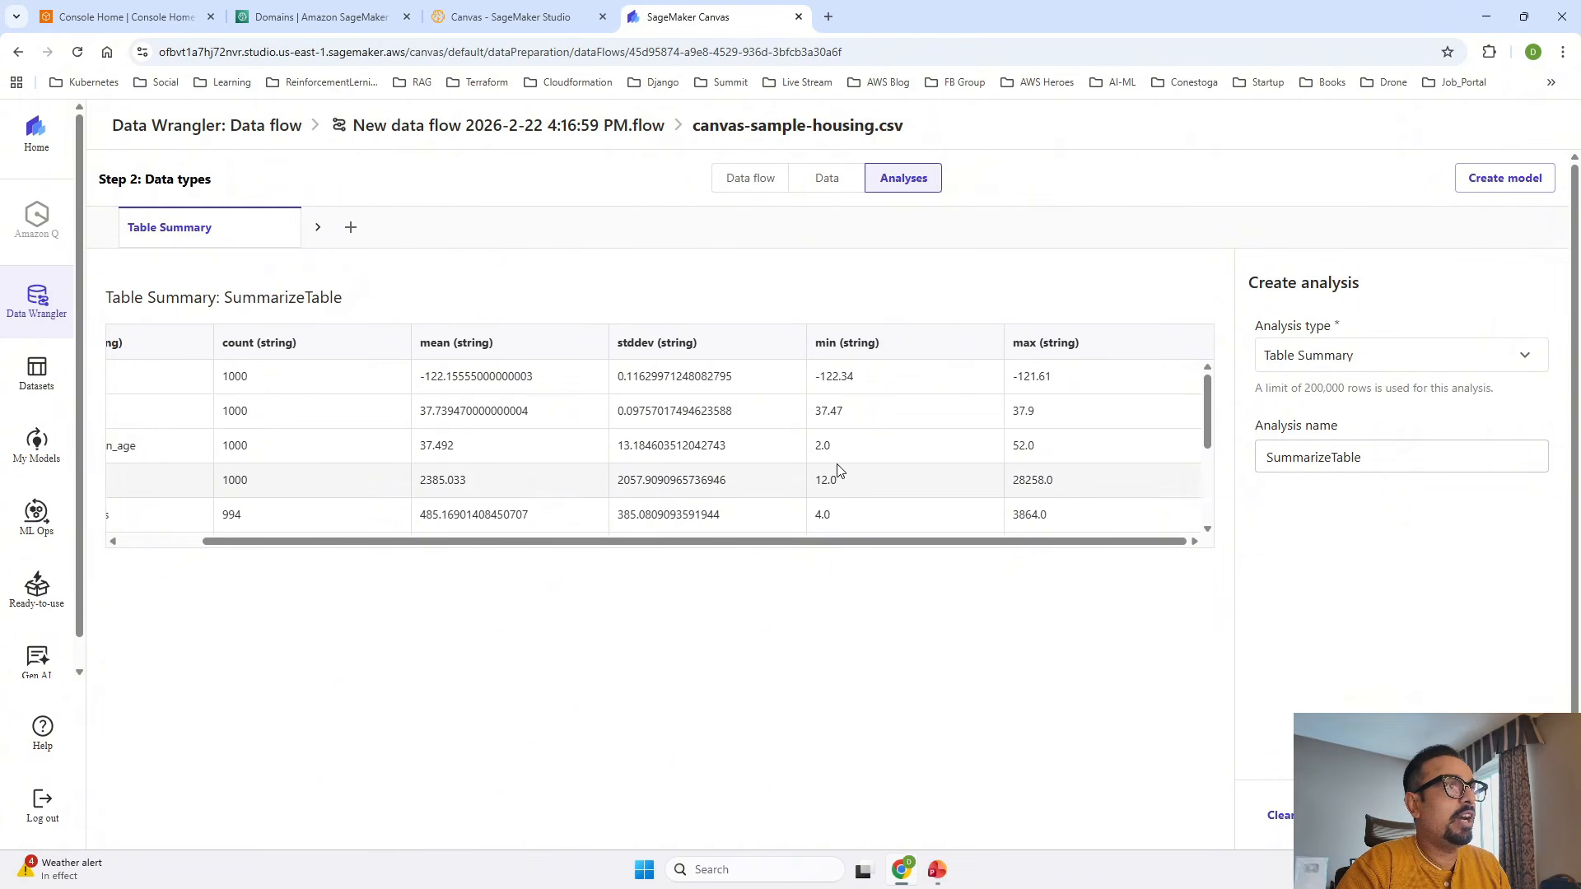
scroll(837, 469, "left", 2)
scroll(837, 469, "down", 3)
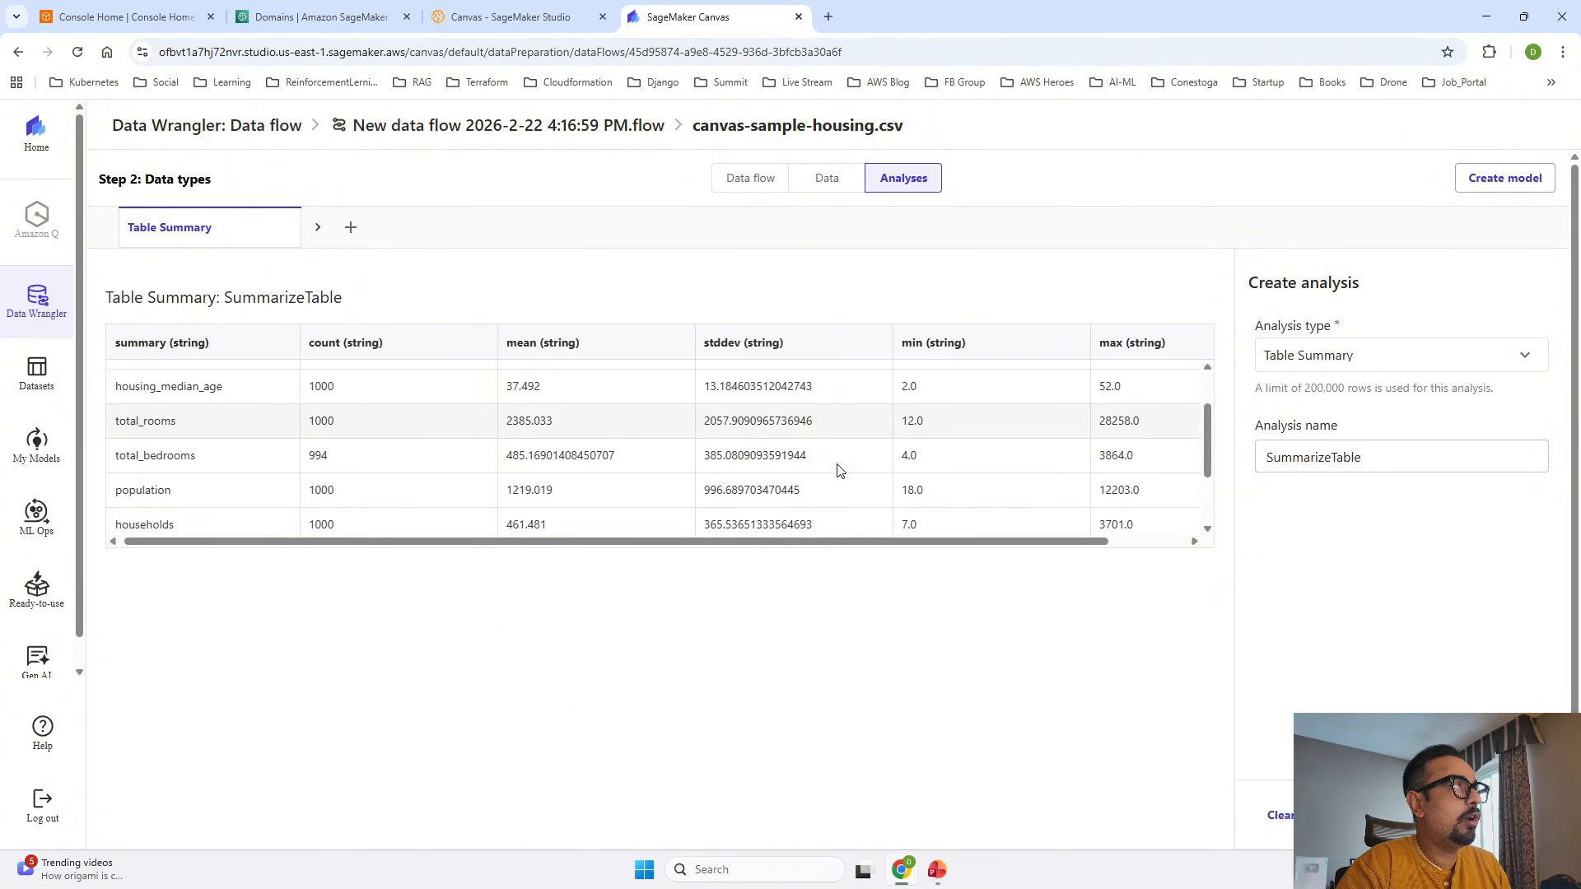
scroll(554, 498, "left", 1)
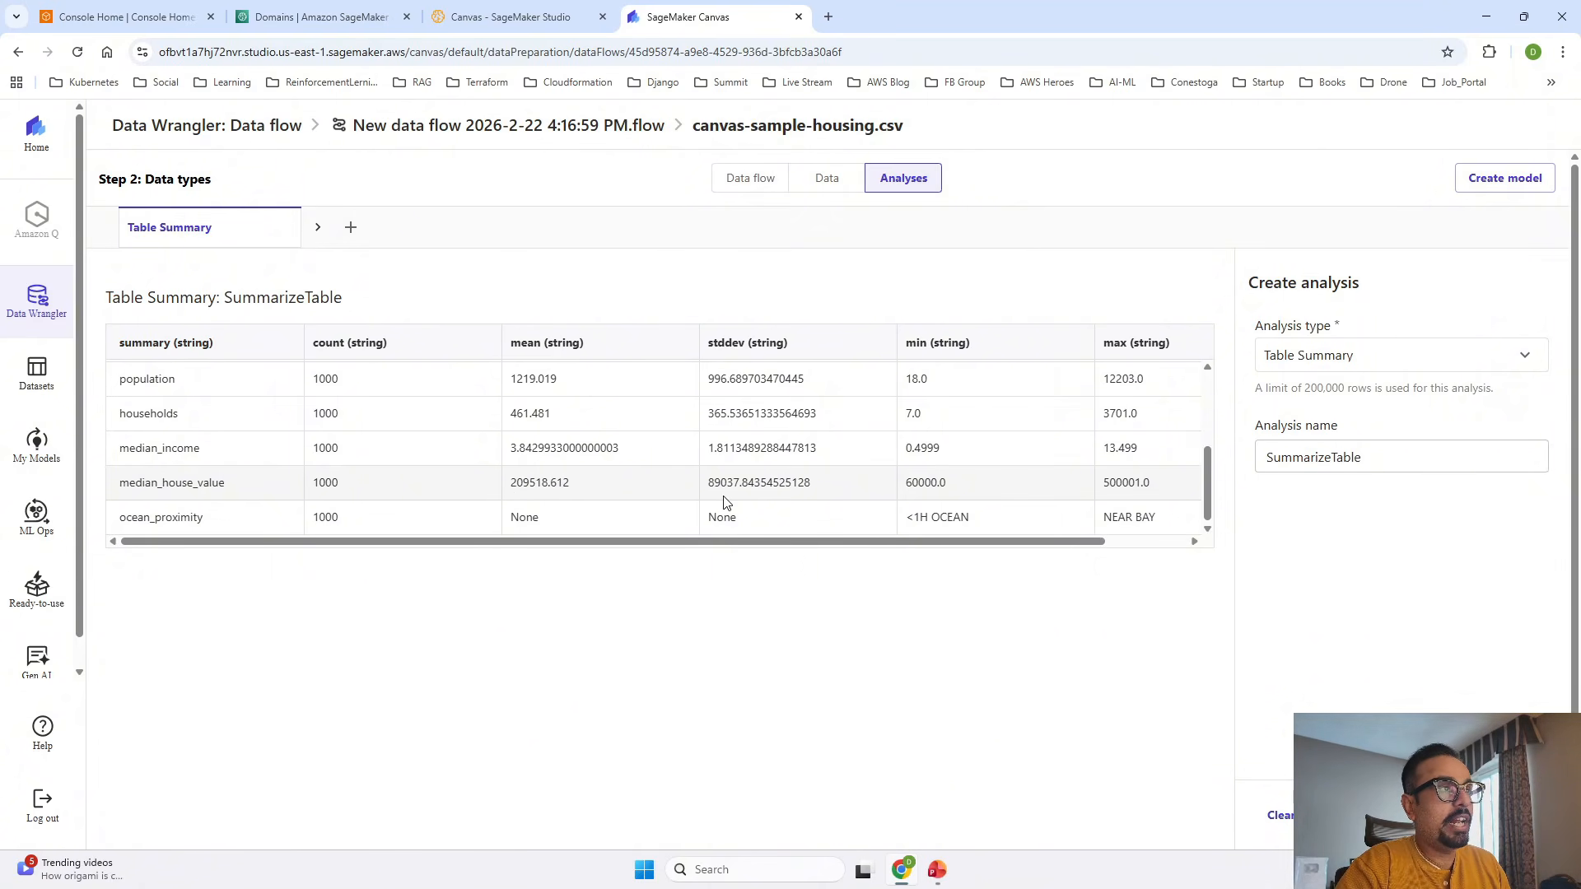
scroll(884, 484, "right", 2)
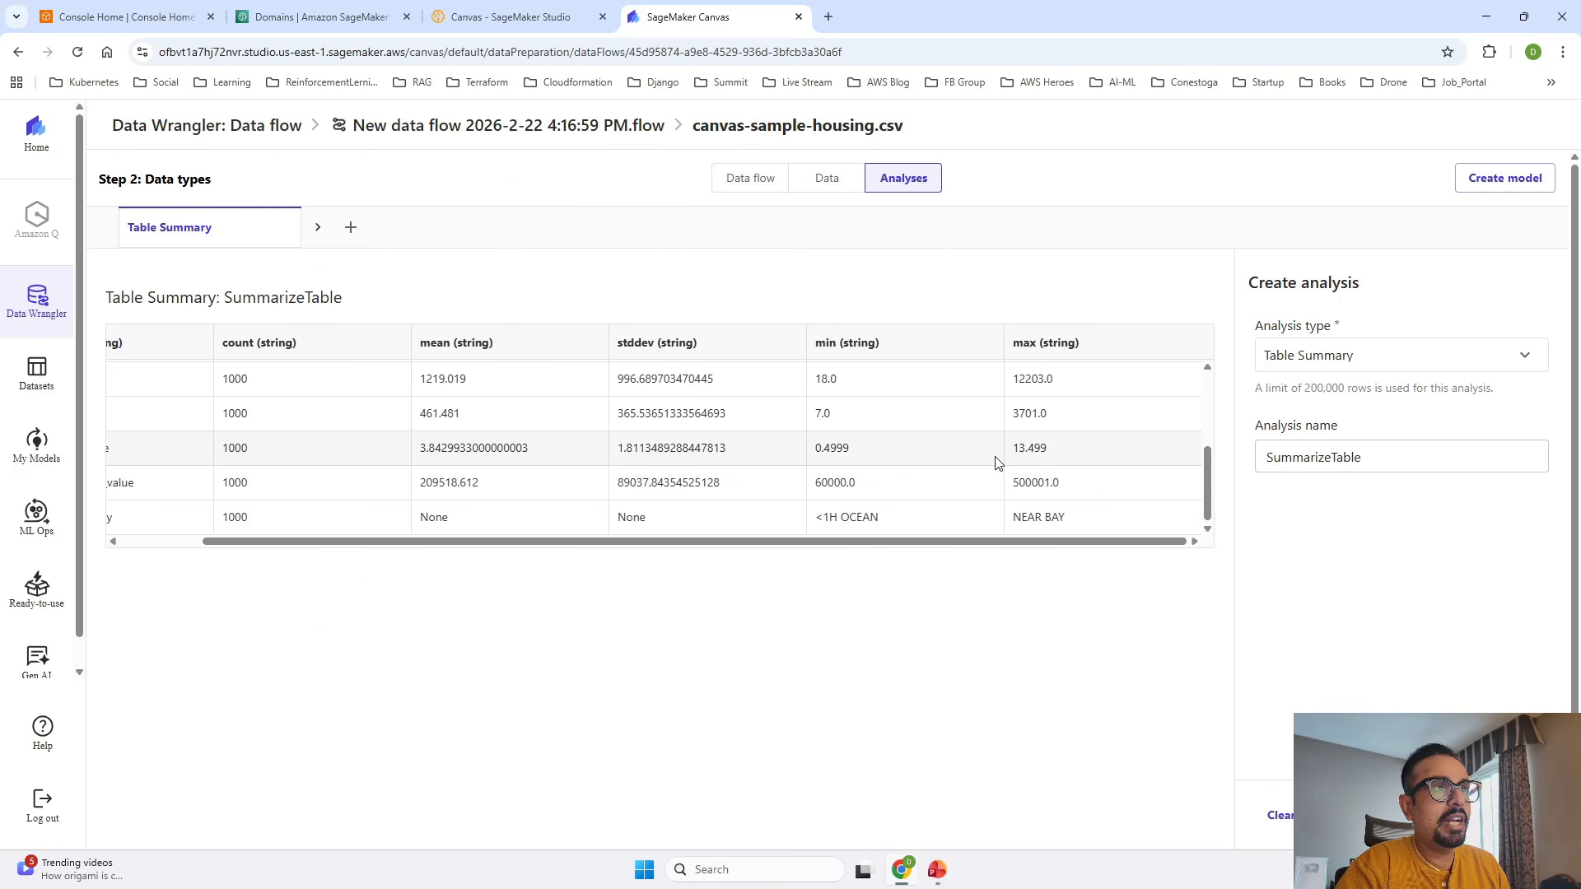
double_click(1035, 483)
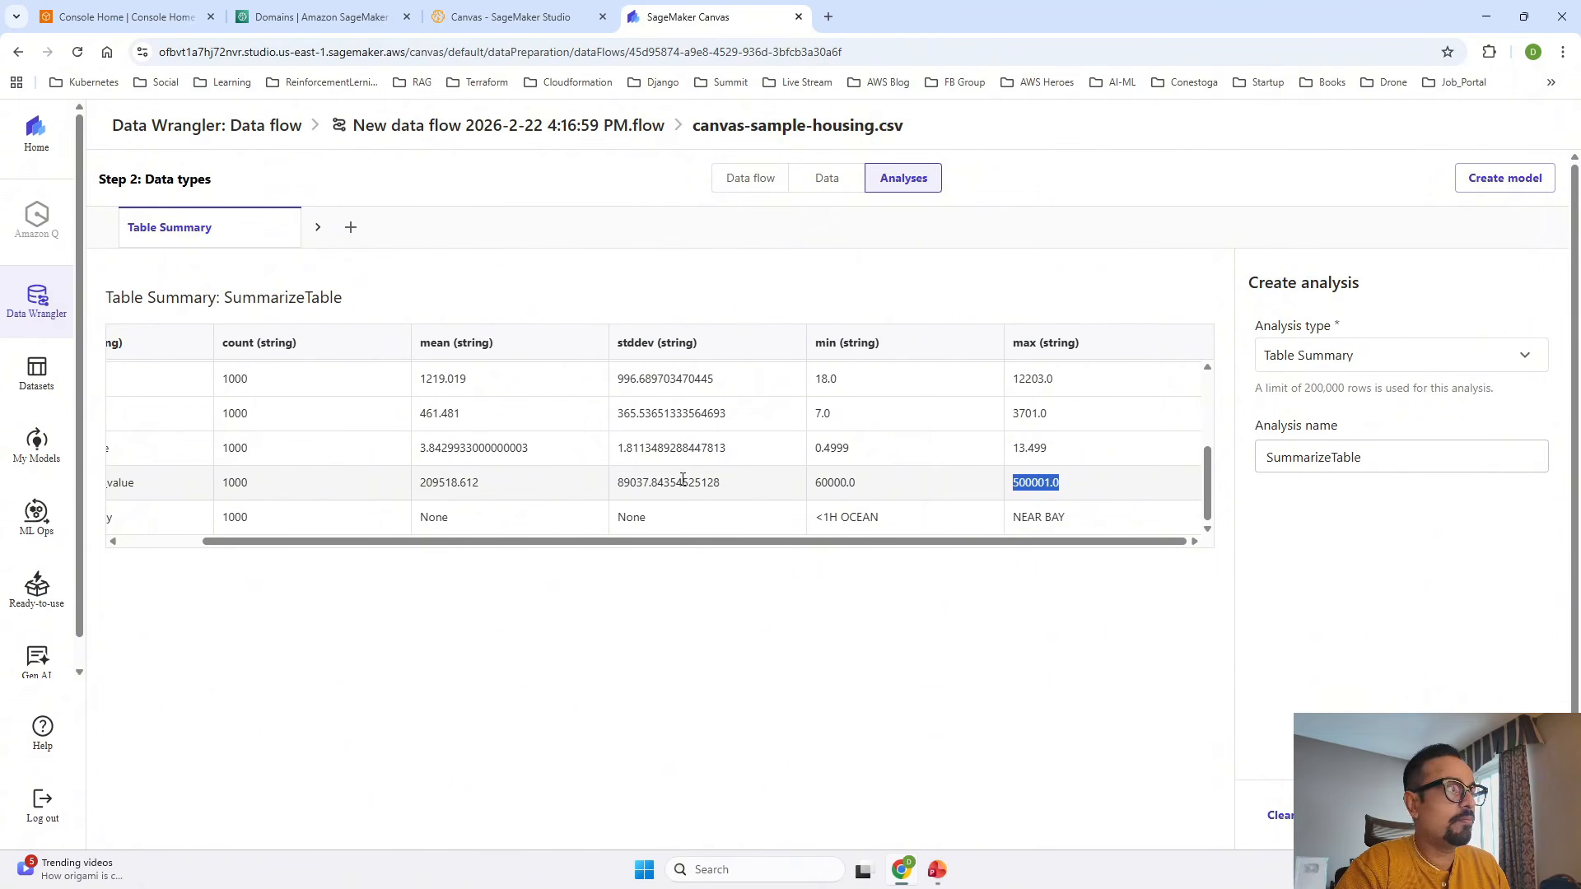
scroll(682, 480, "left", 2)
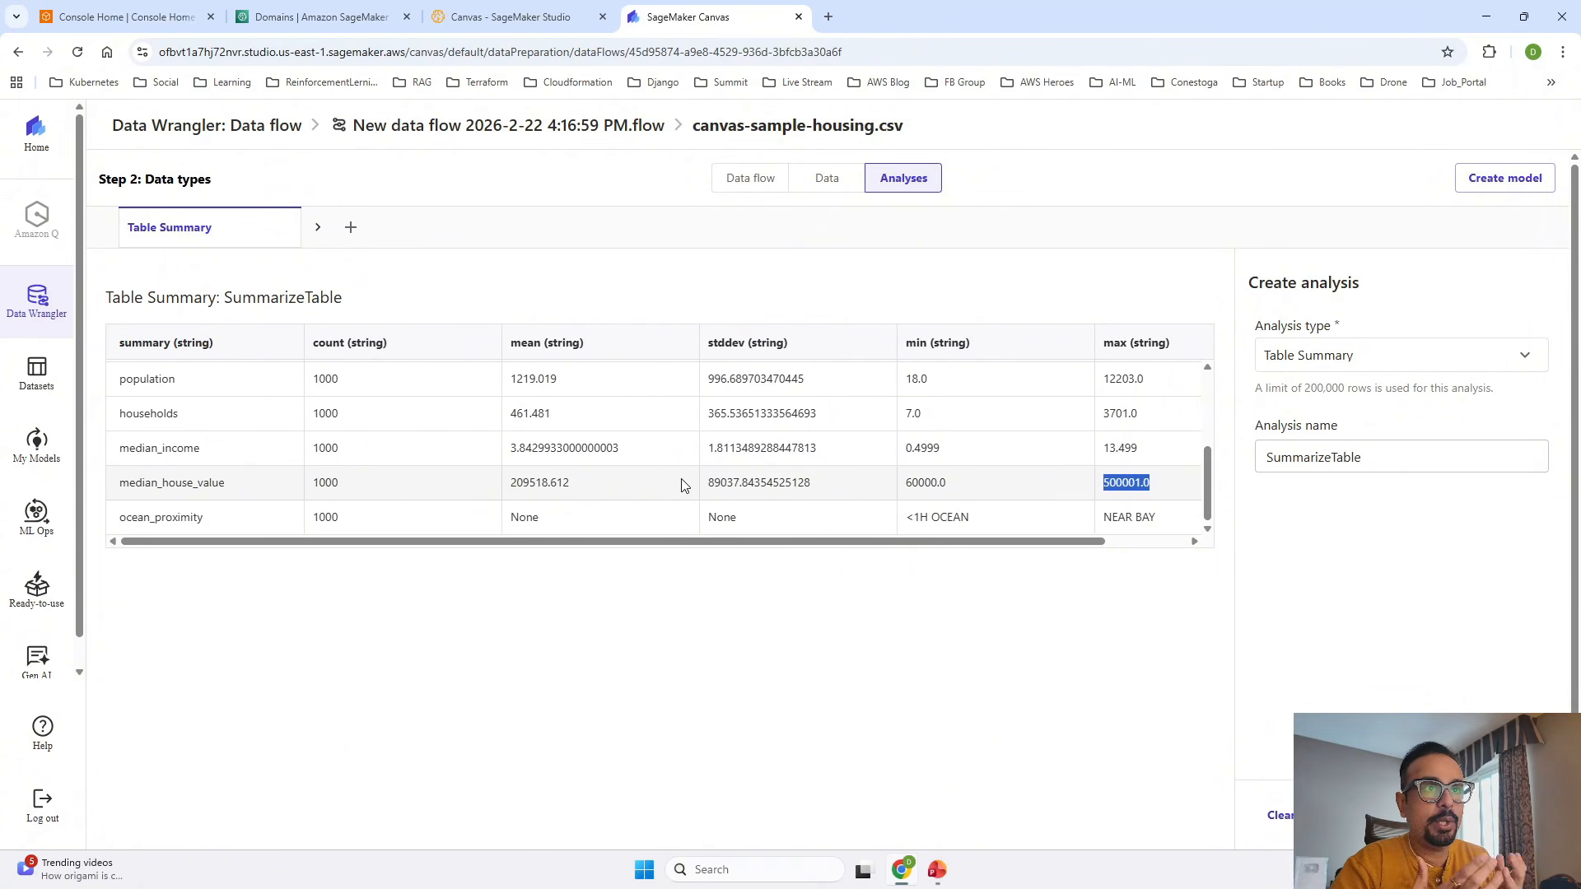
Step: Switch to the slide presentation to review the business use case and the EDA steps, and return to the Data Wrangler analysis
key("alt+Tab")
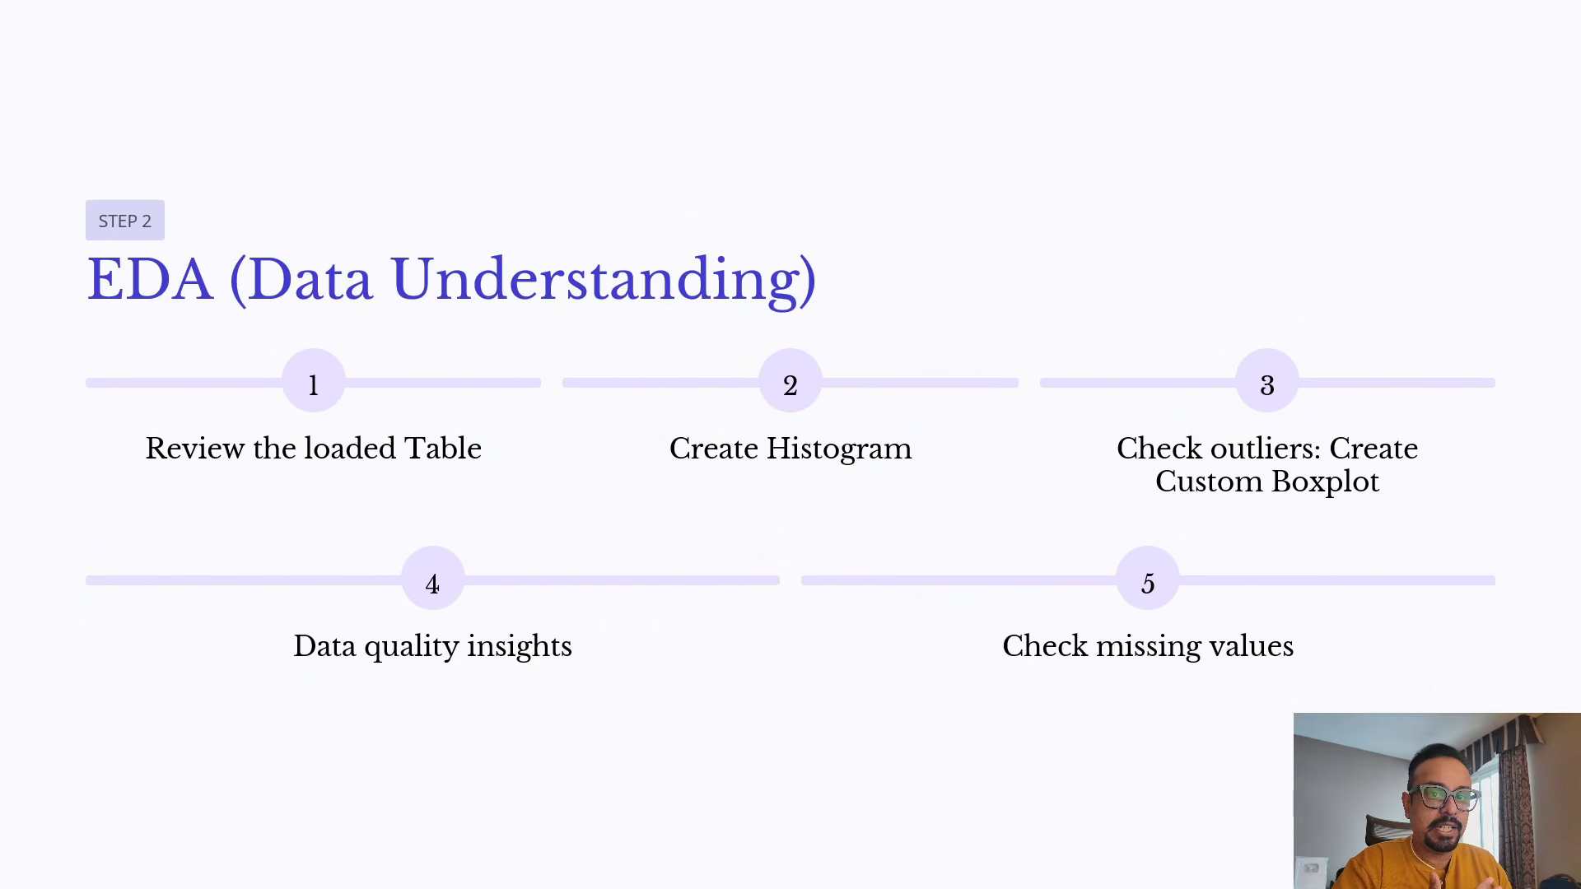
key("alt+Tab")
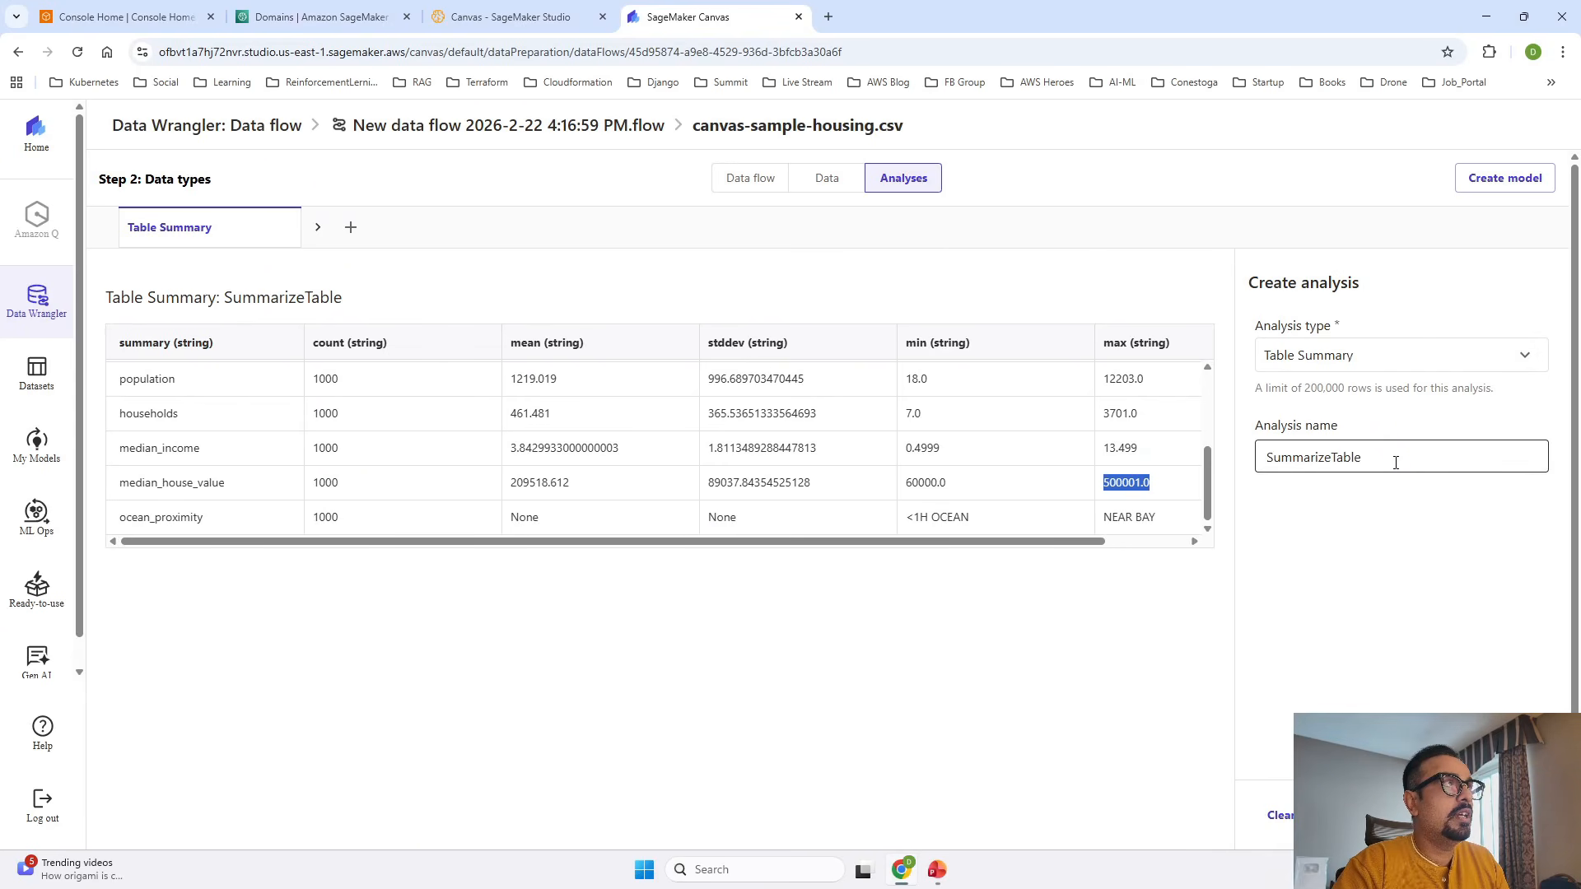
key("alt+Tab")
key("Left")
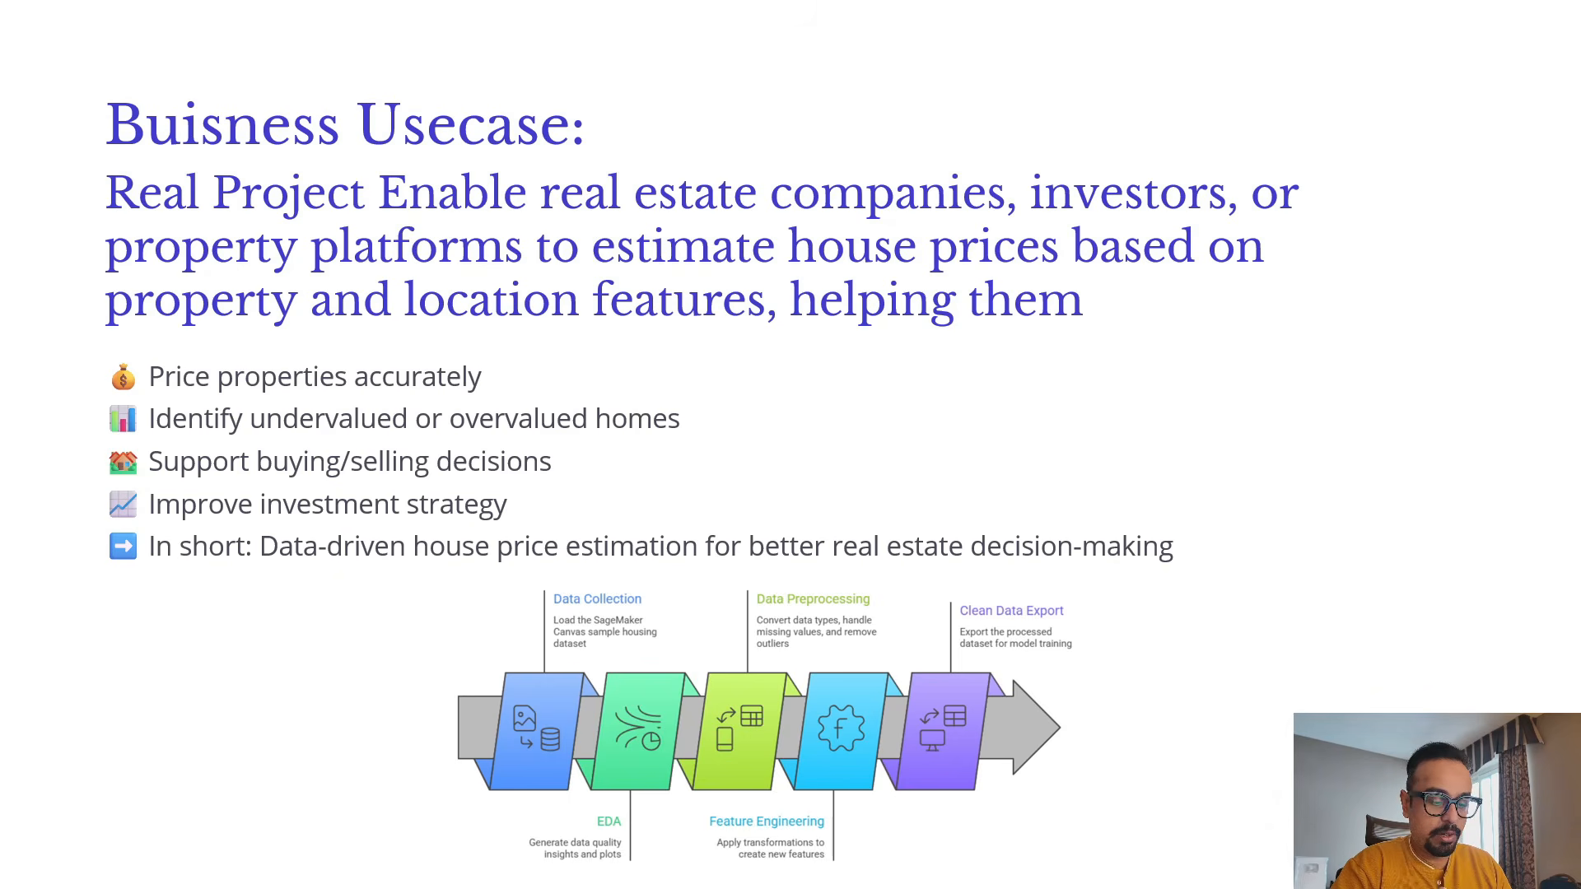
key("Right")
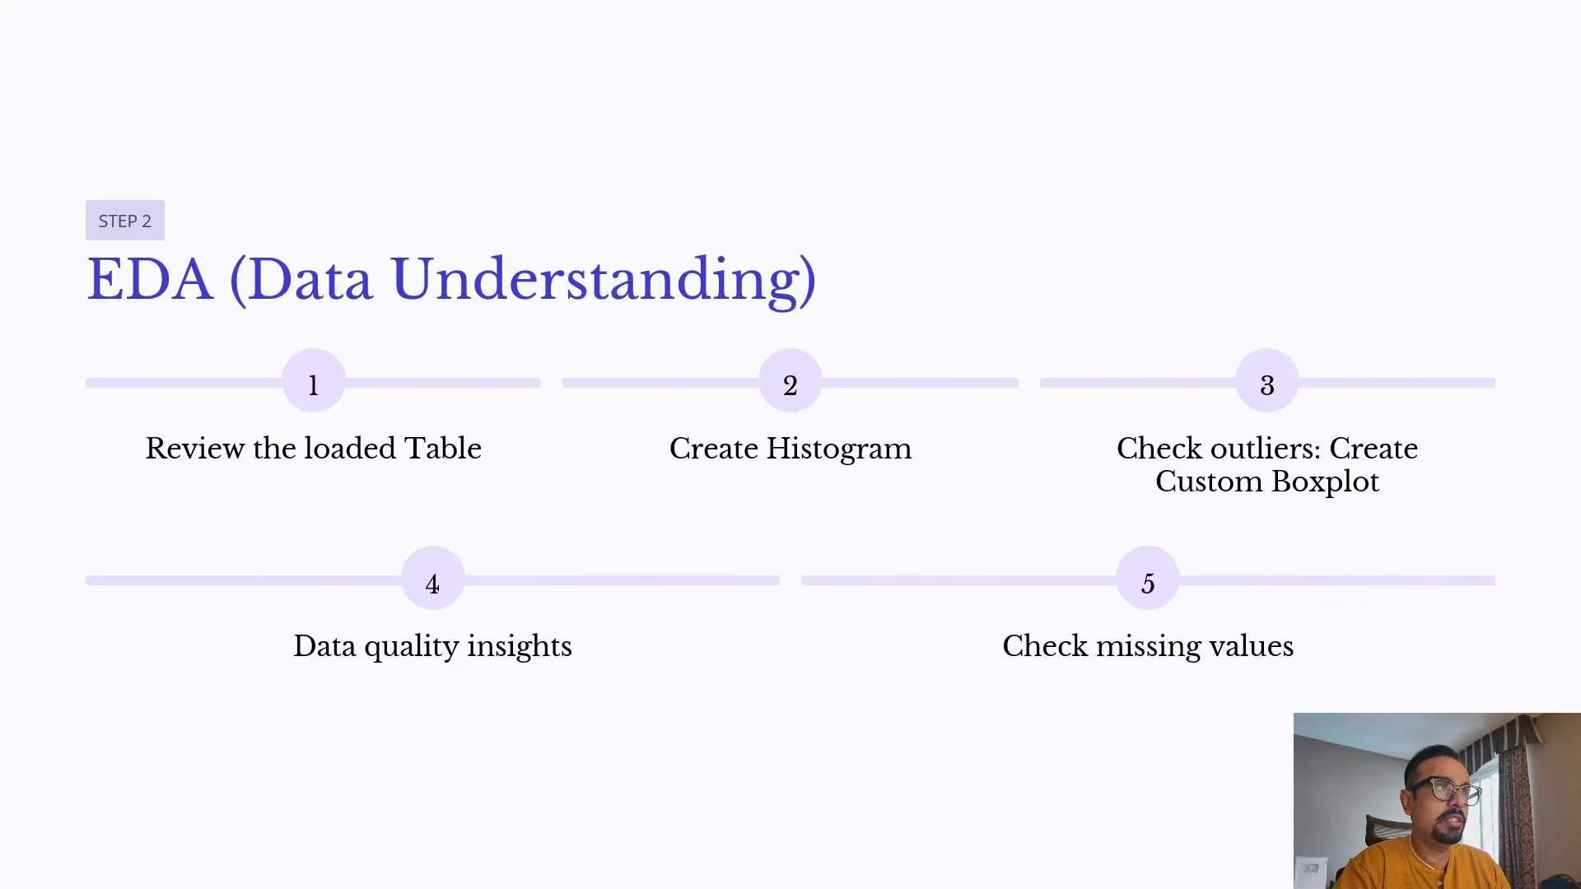
key("alt+Tab")
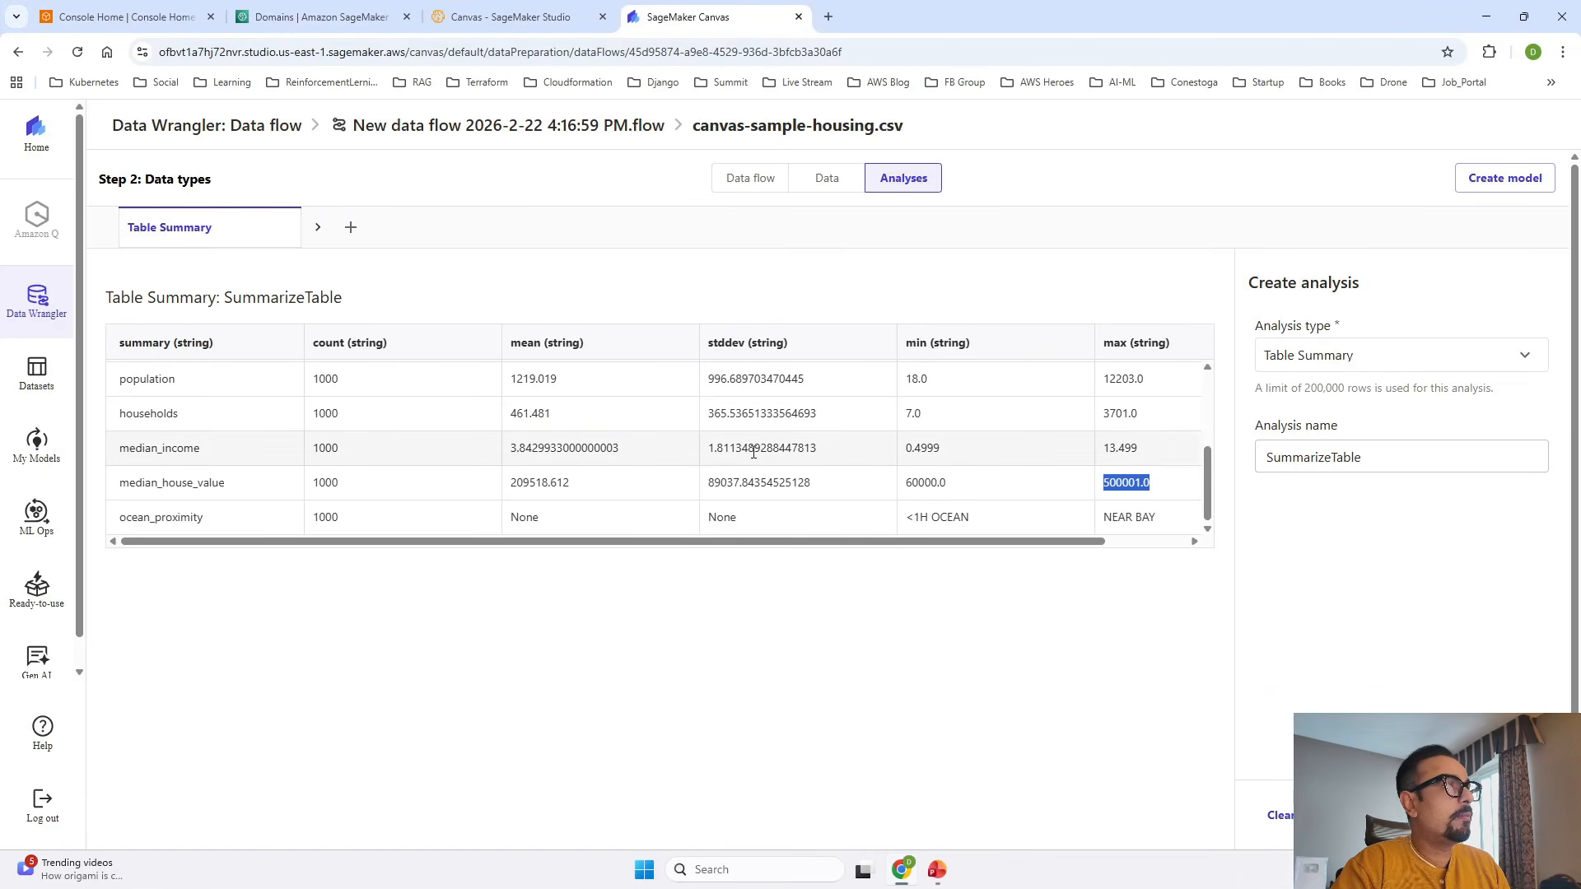
scroll(752, 448, "down", 1)
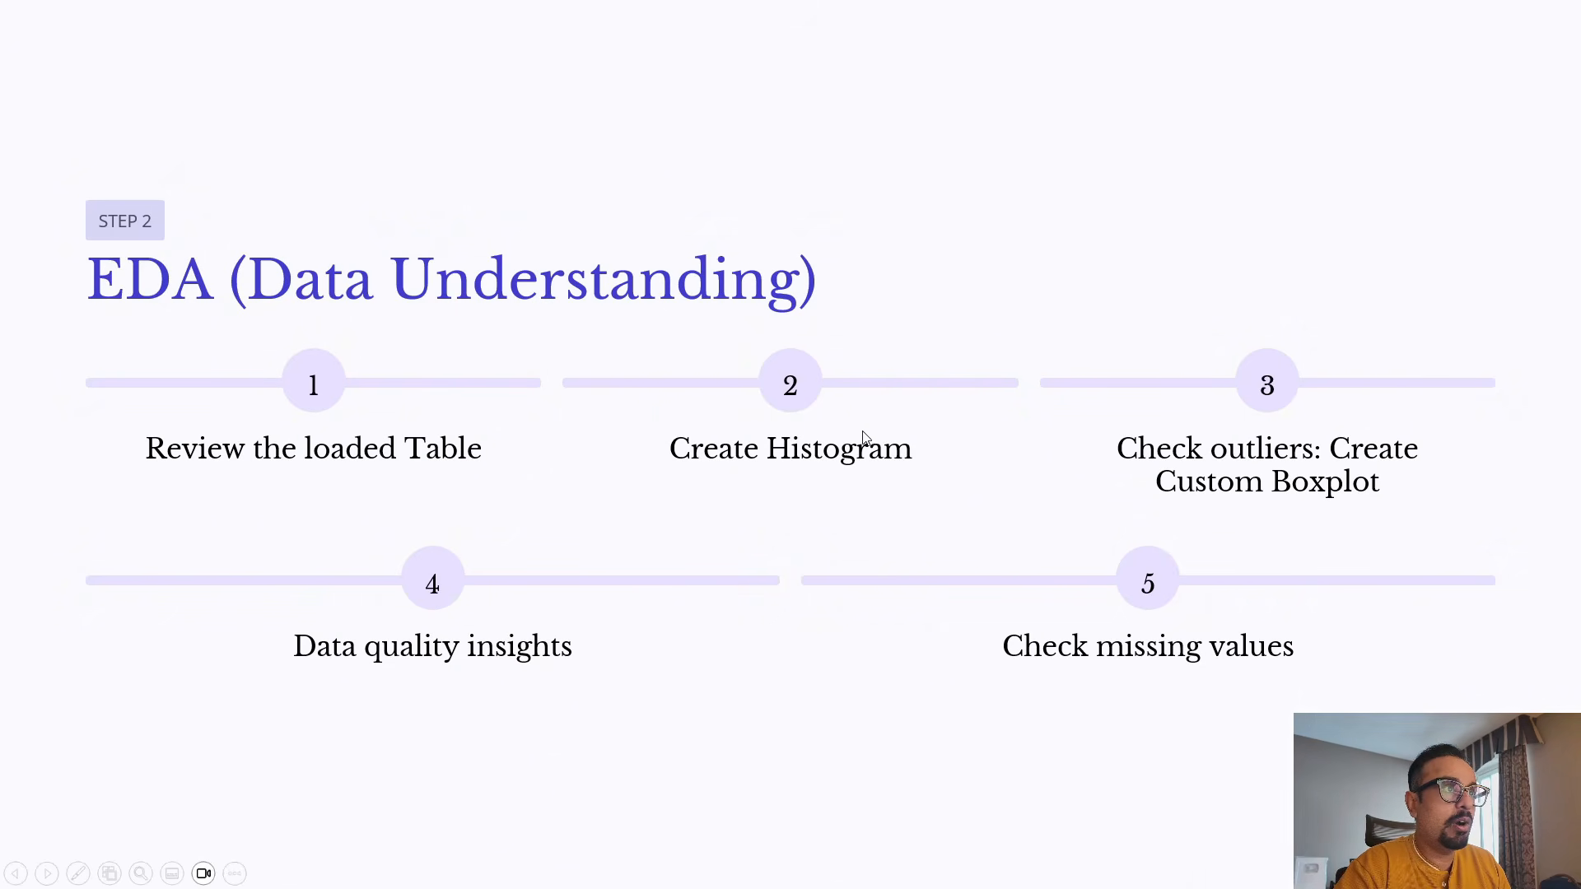
key("alt+Tab")
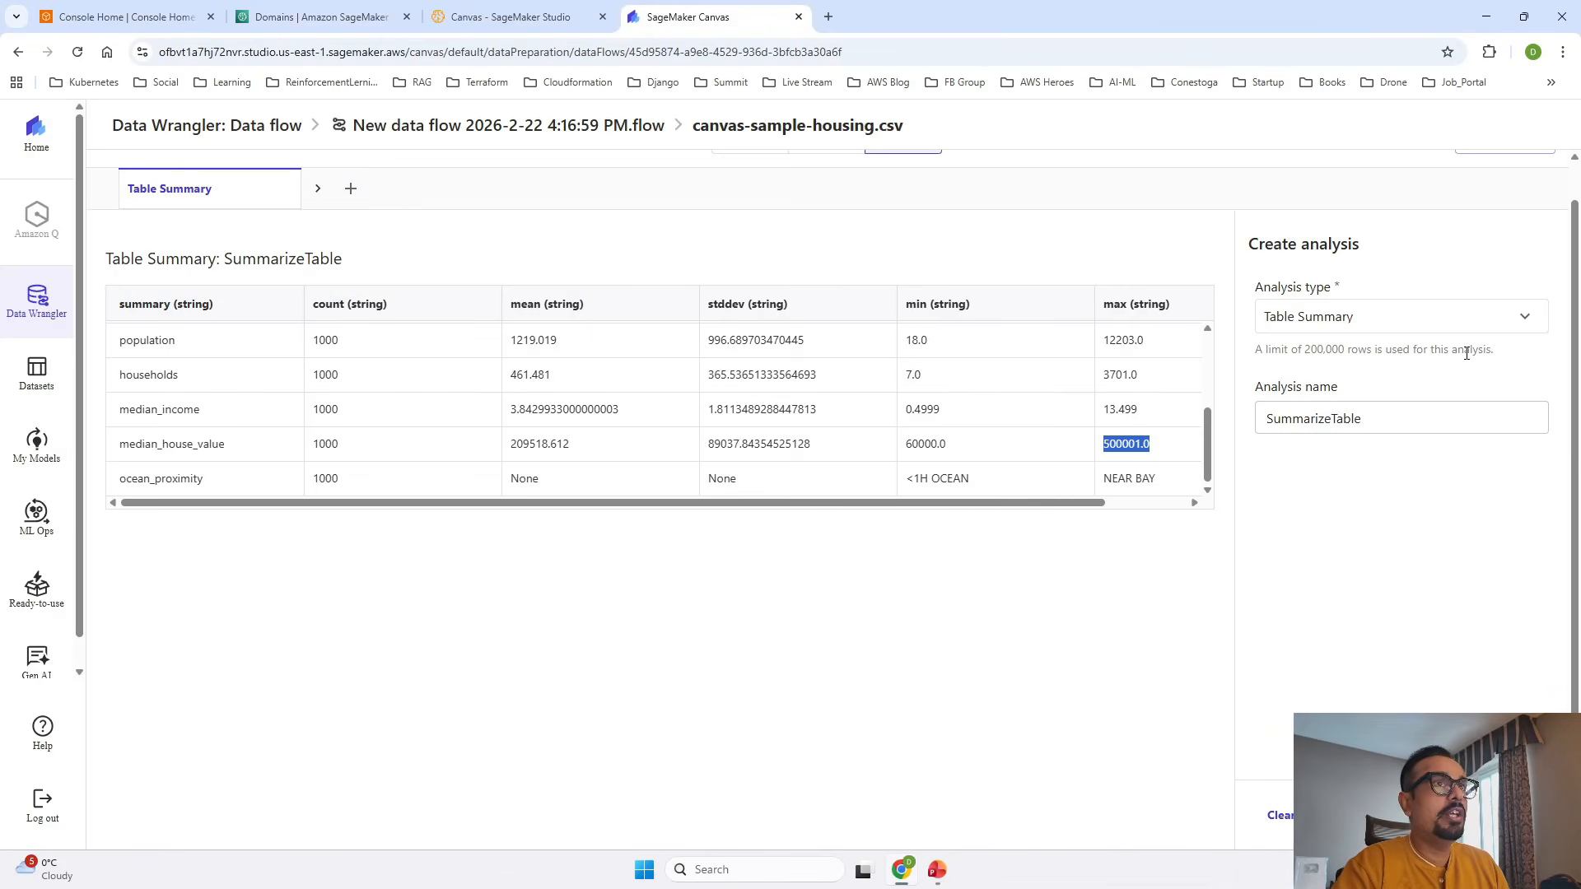
Step: Change the analysis type to Histogram and name the analysis HouseValueDistribution
scroll(1413, 471, "up", 1)
left_click(1520, 356)
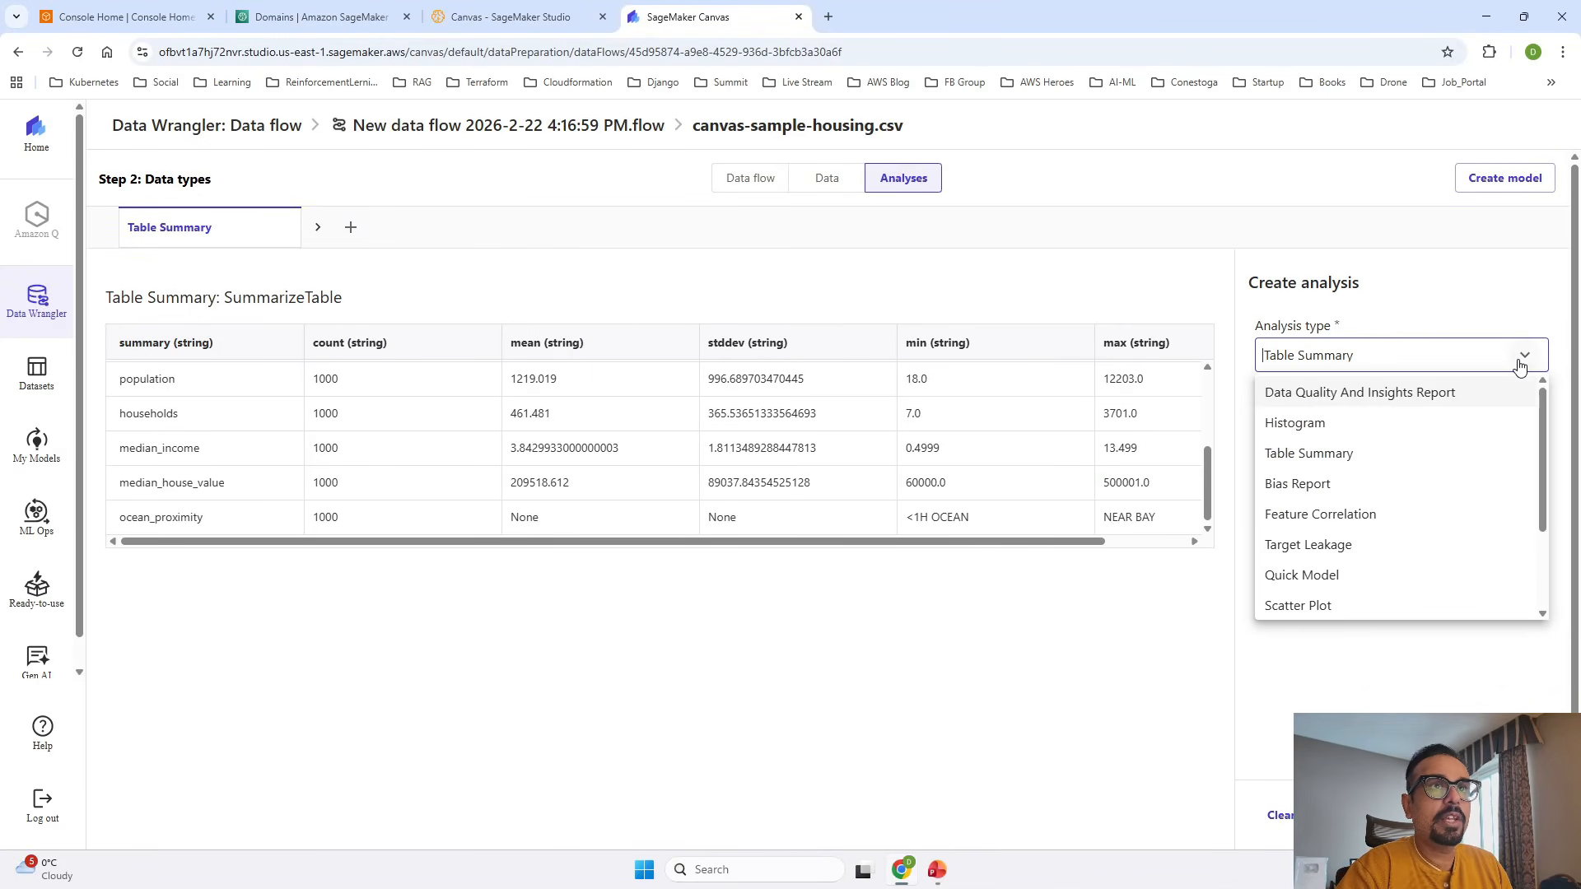
left_click(1332, 427)
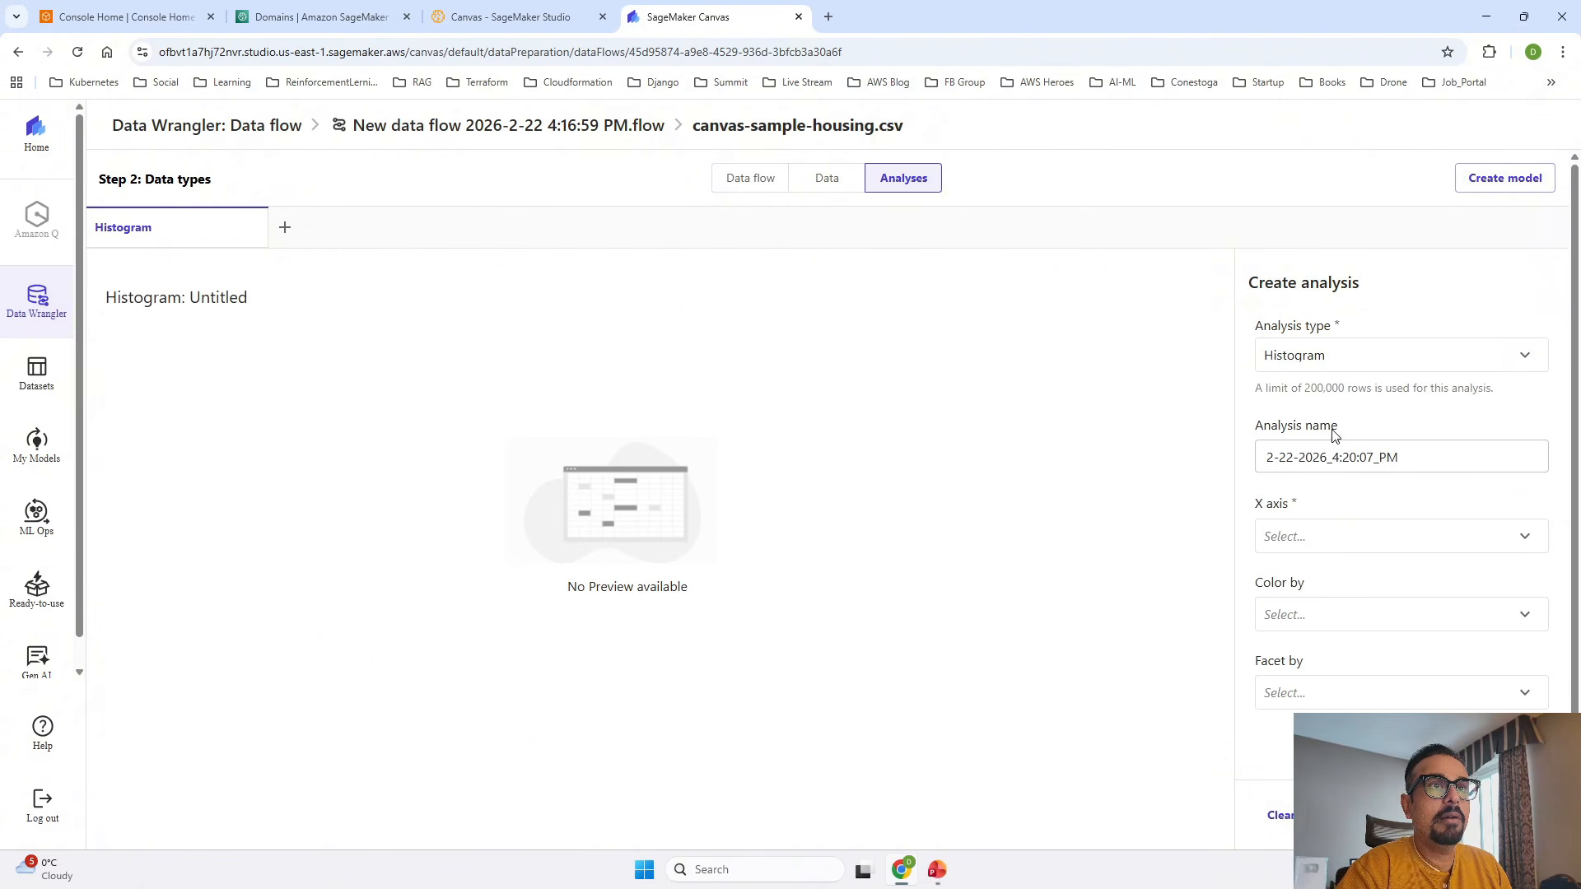
left_click_drag(1453, 458, 1042, 491)
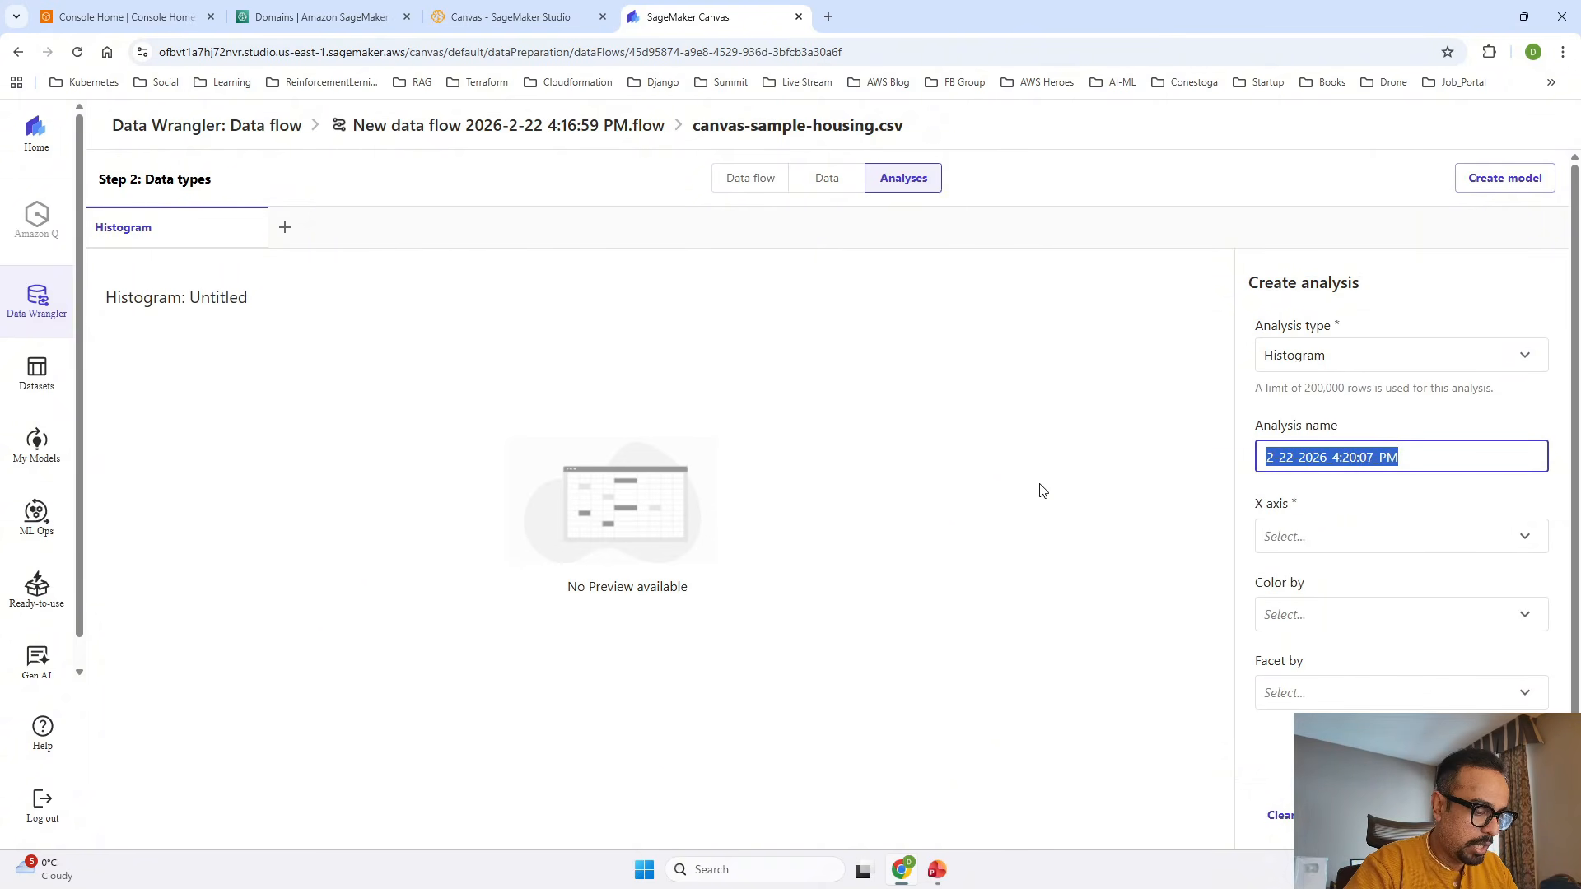
type("HouseV")
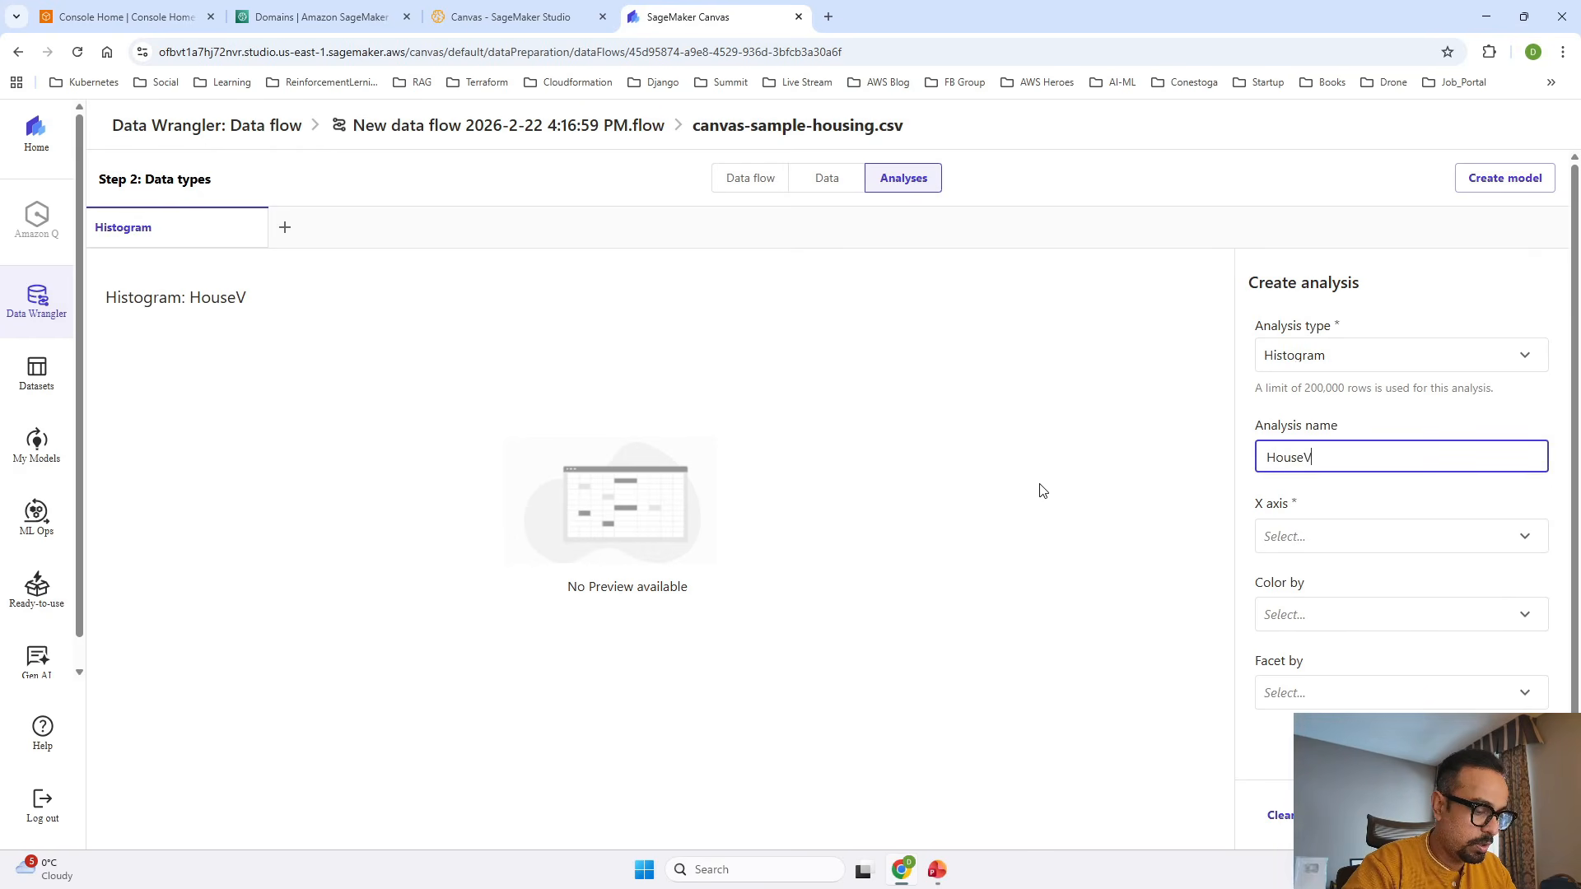
type("alueDist")
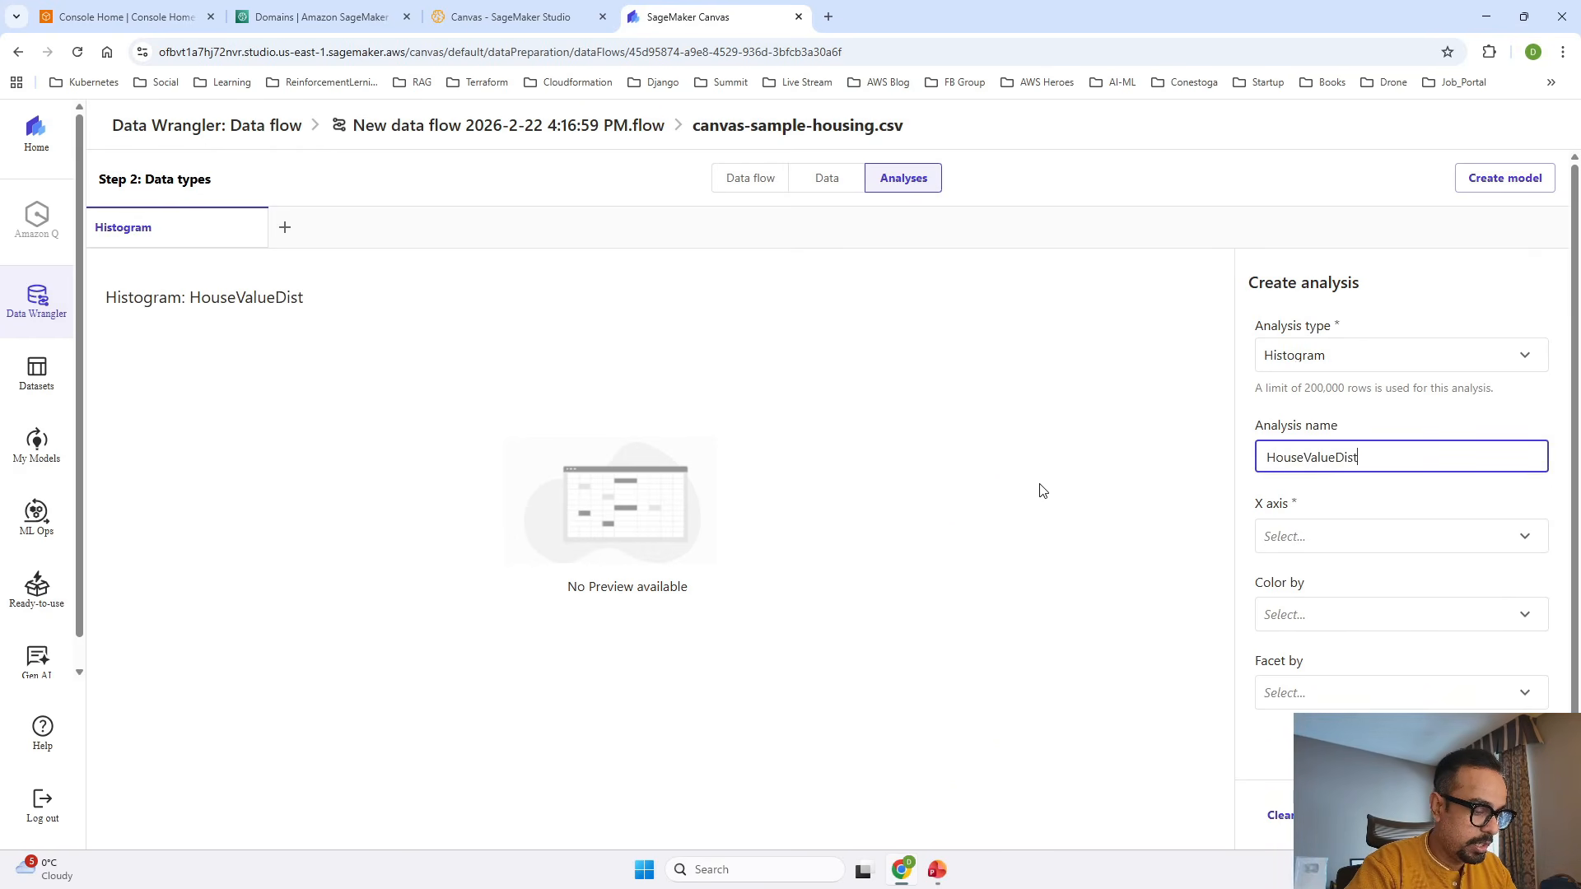
type("ribution")
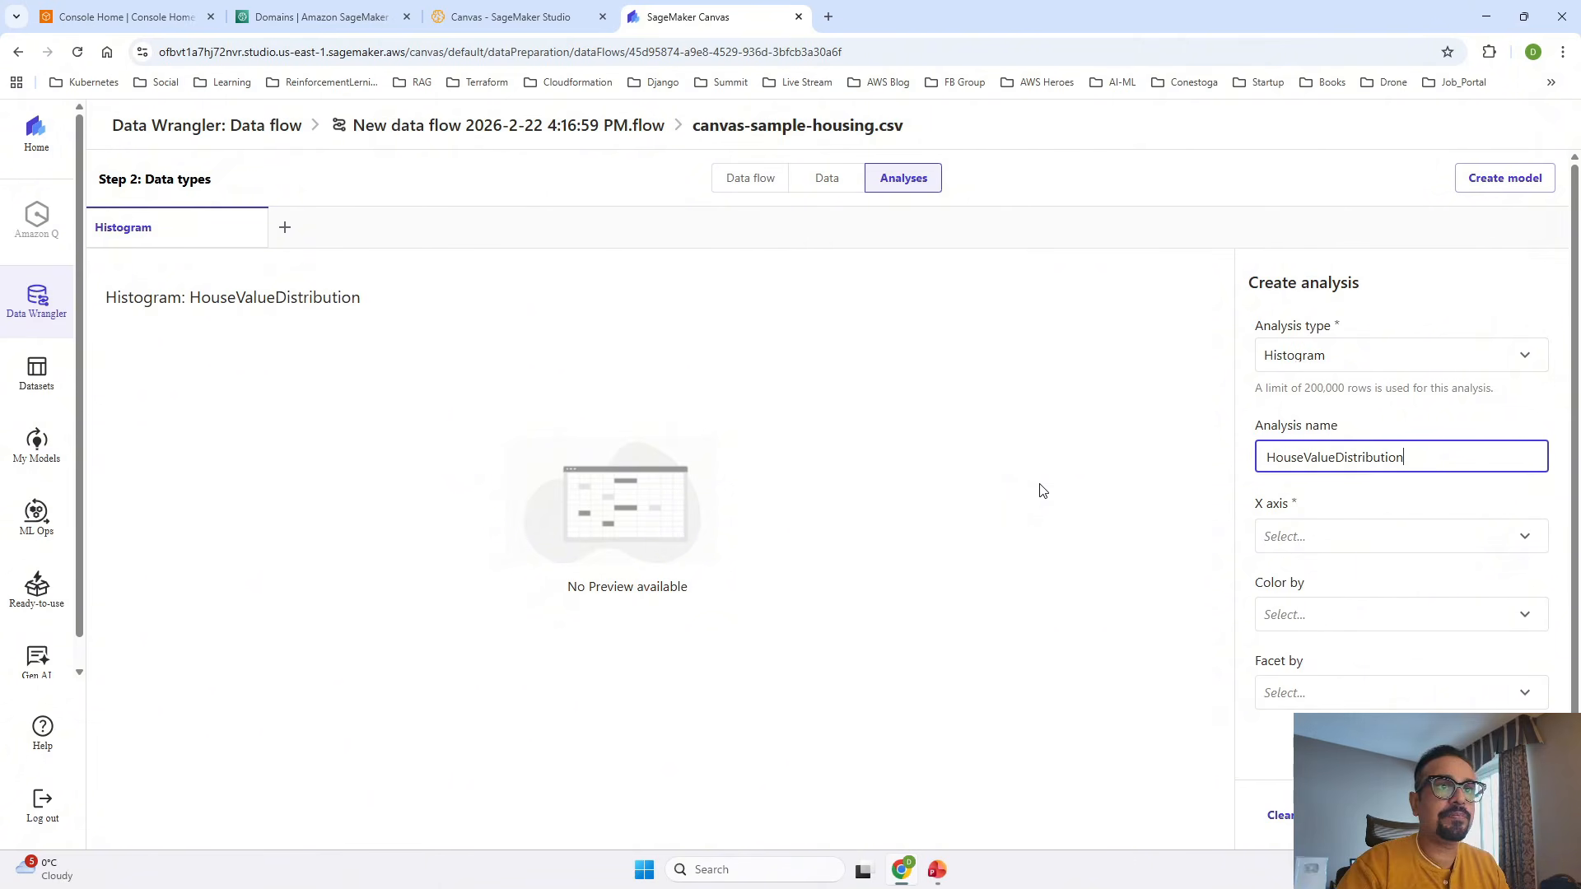
Step: Plot the histogram with median_house_value on the X axis
left_click(1528, 536)
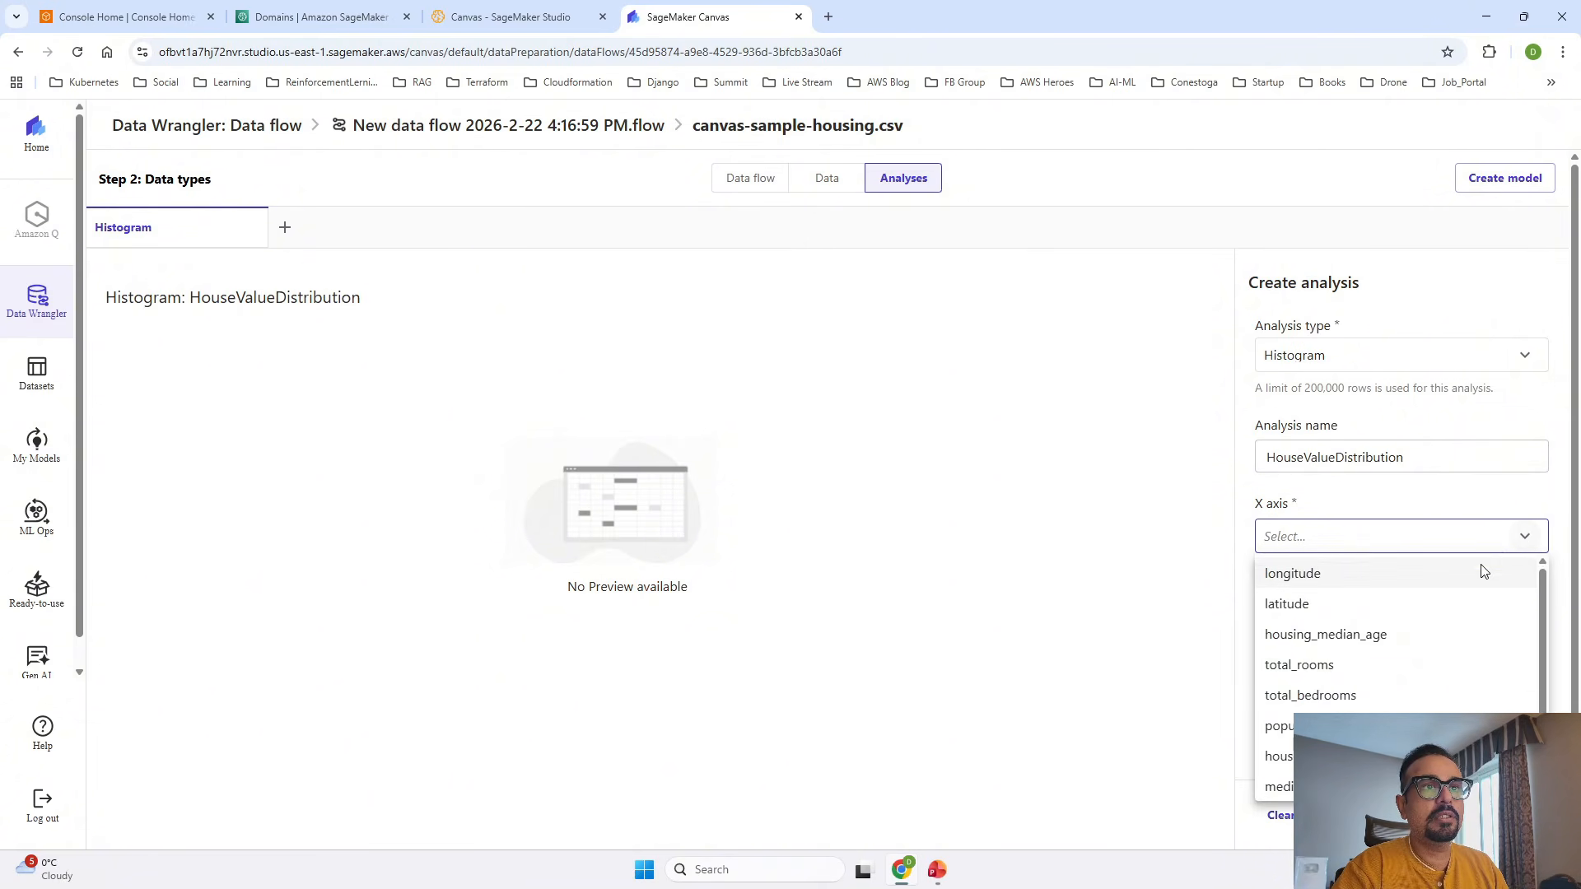
scroll(1373, 614, "down", 1)
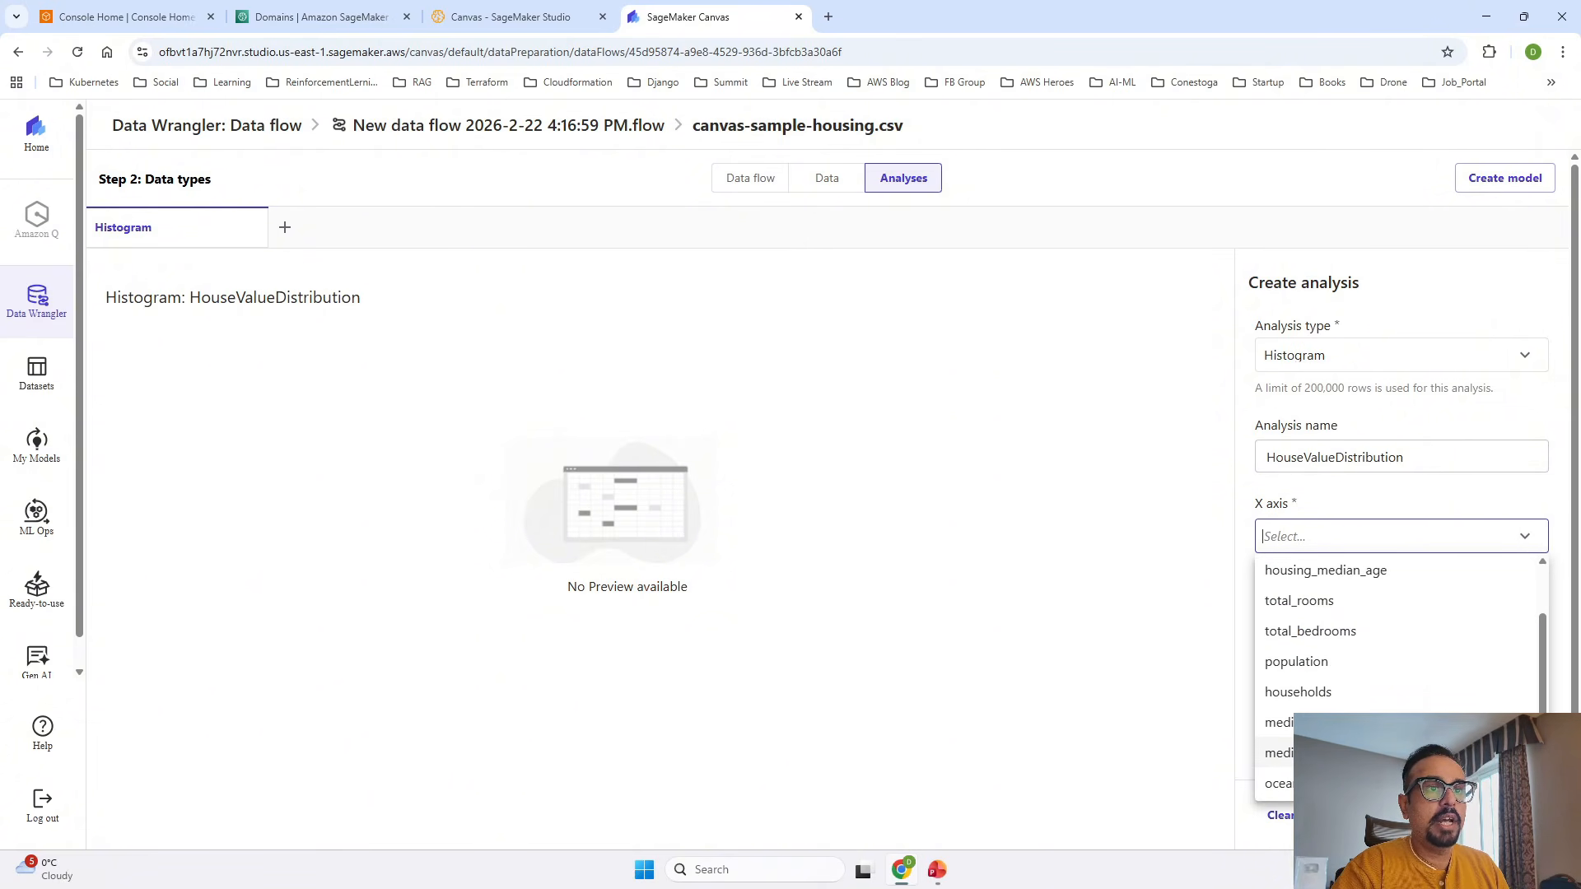
left_click(1278, 753)
scroll(1480, 700, "down", 1)
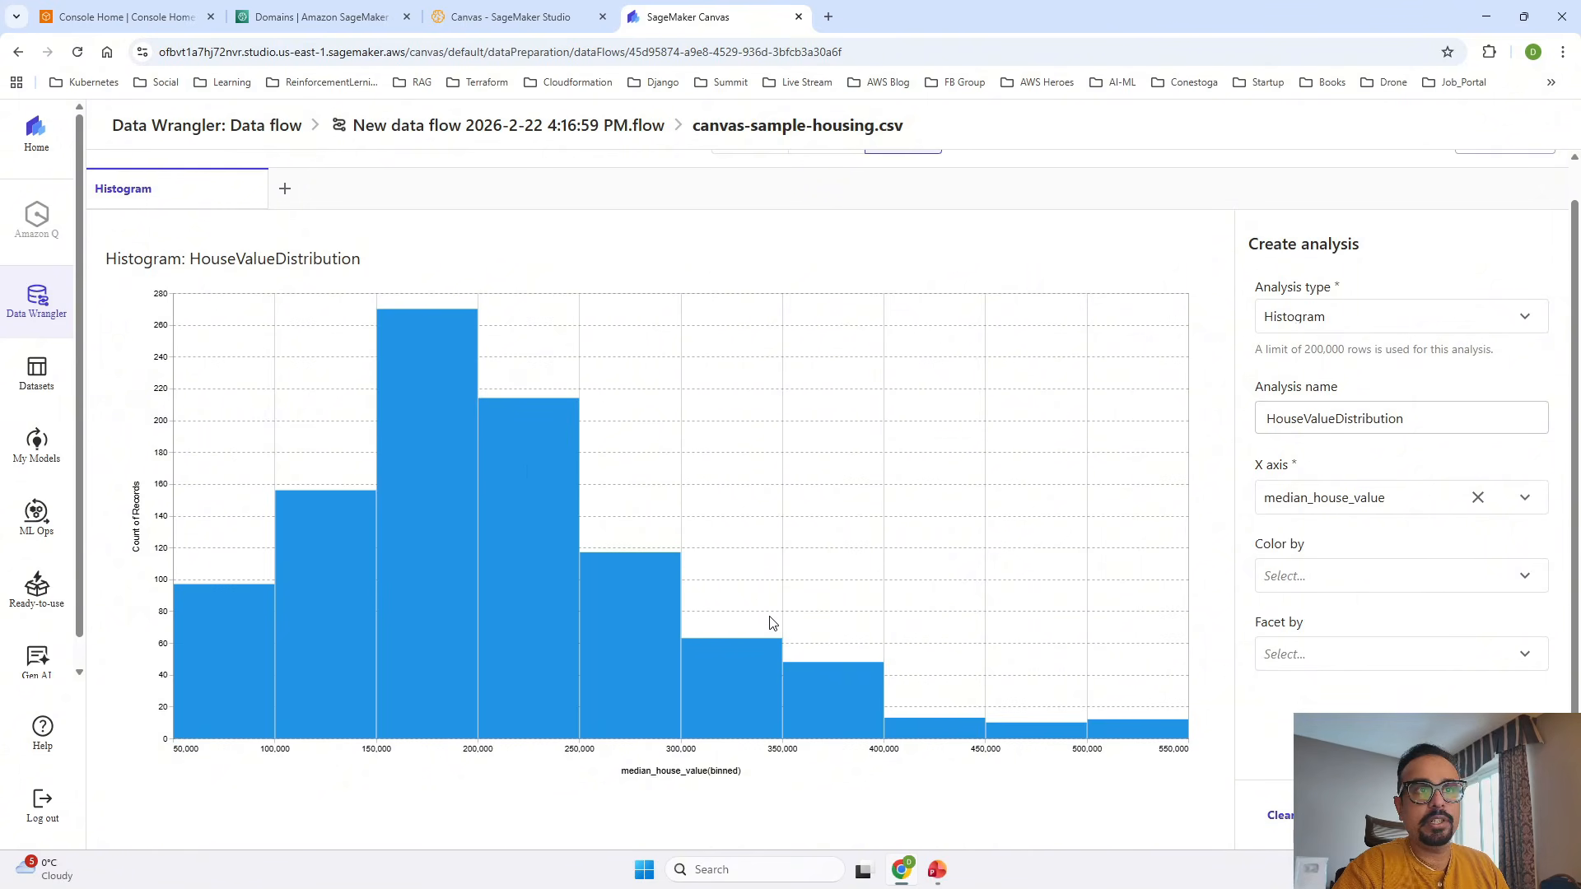
Step: Change the histogram's X axis to median_income
left_click(1527, 501)
scroll(1466, 663, "down", 1)
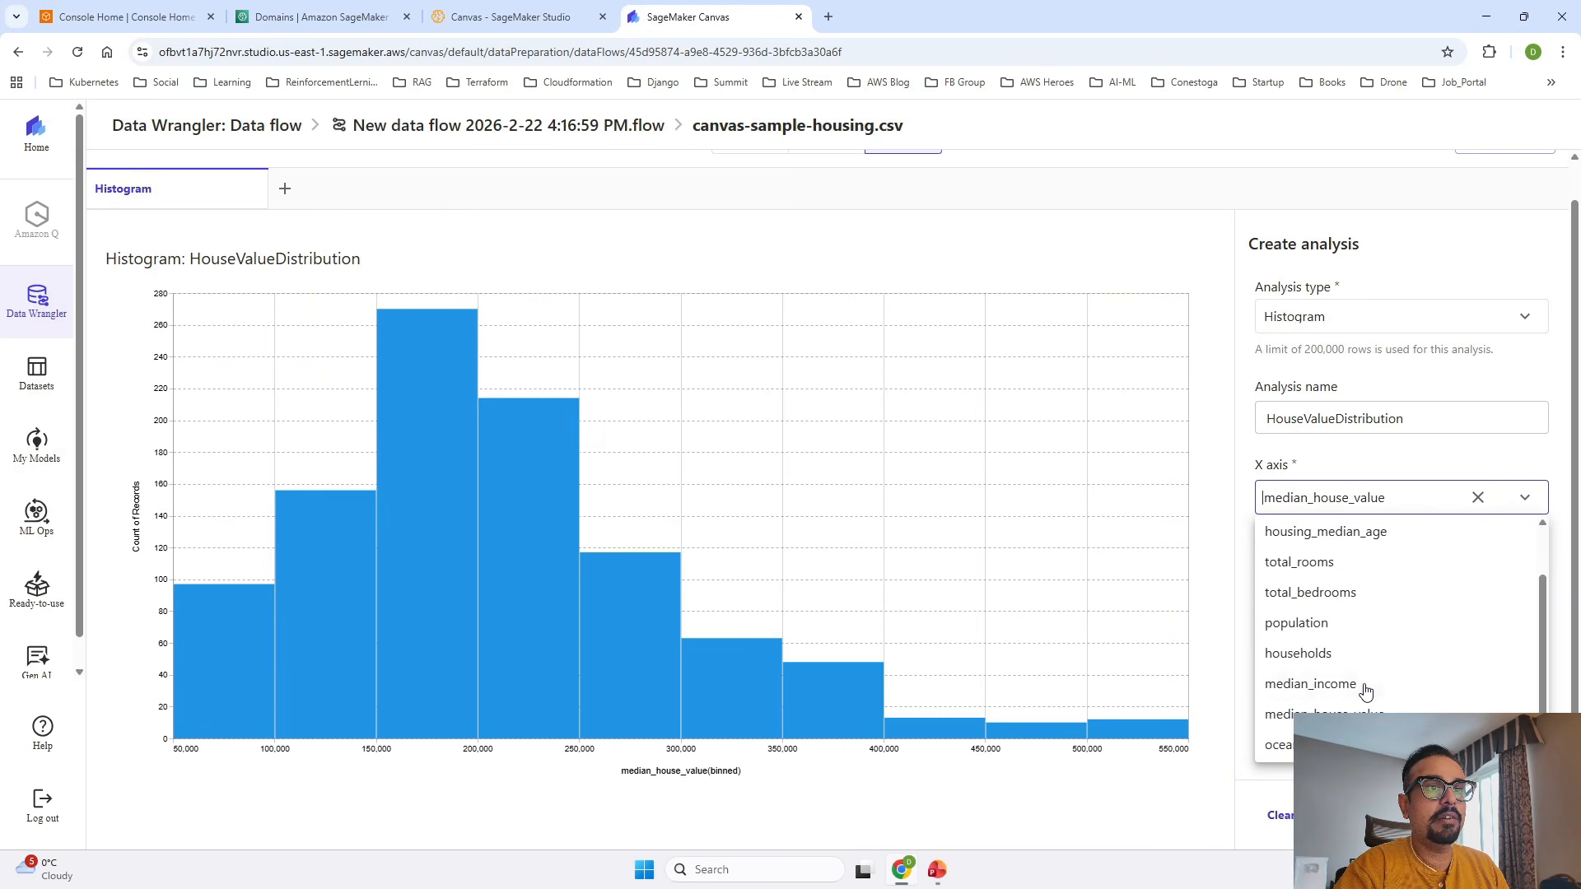
left_click(1310, 684)
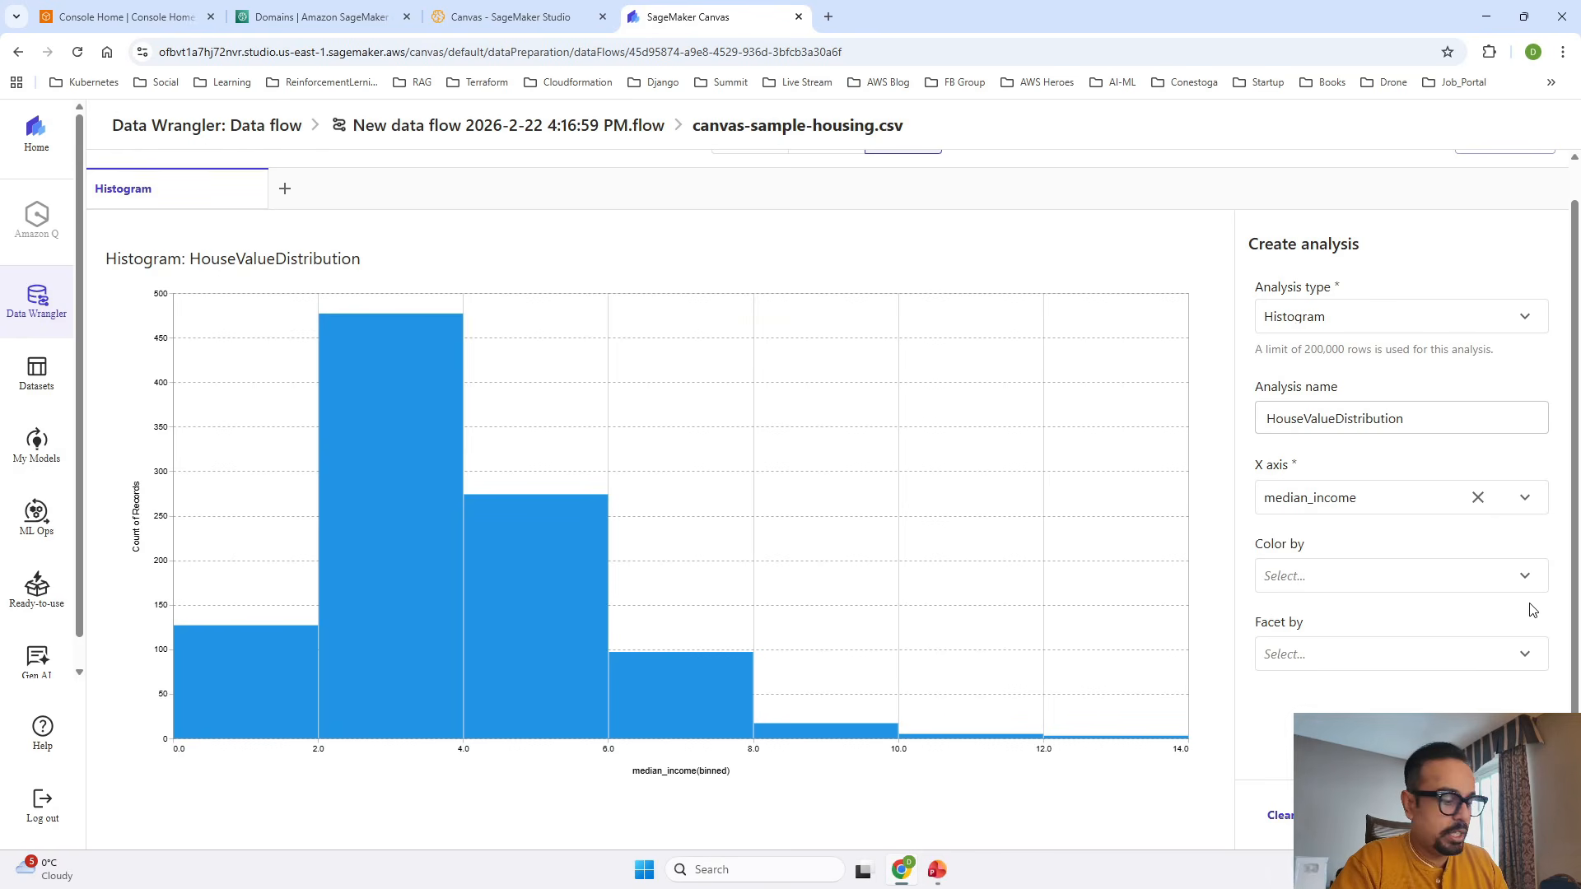
Step: Change the analysis type to Custom Visualization and name the analysis Boxplot
key("alt+Tab")
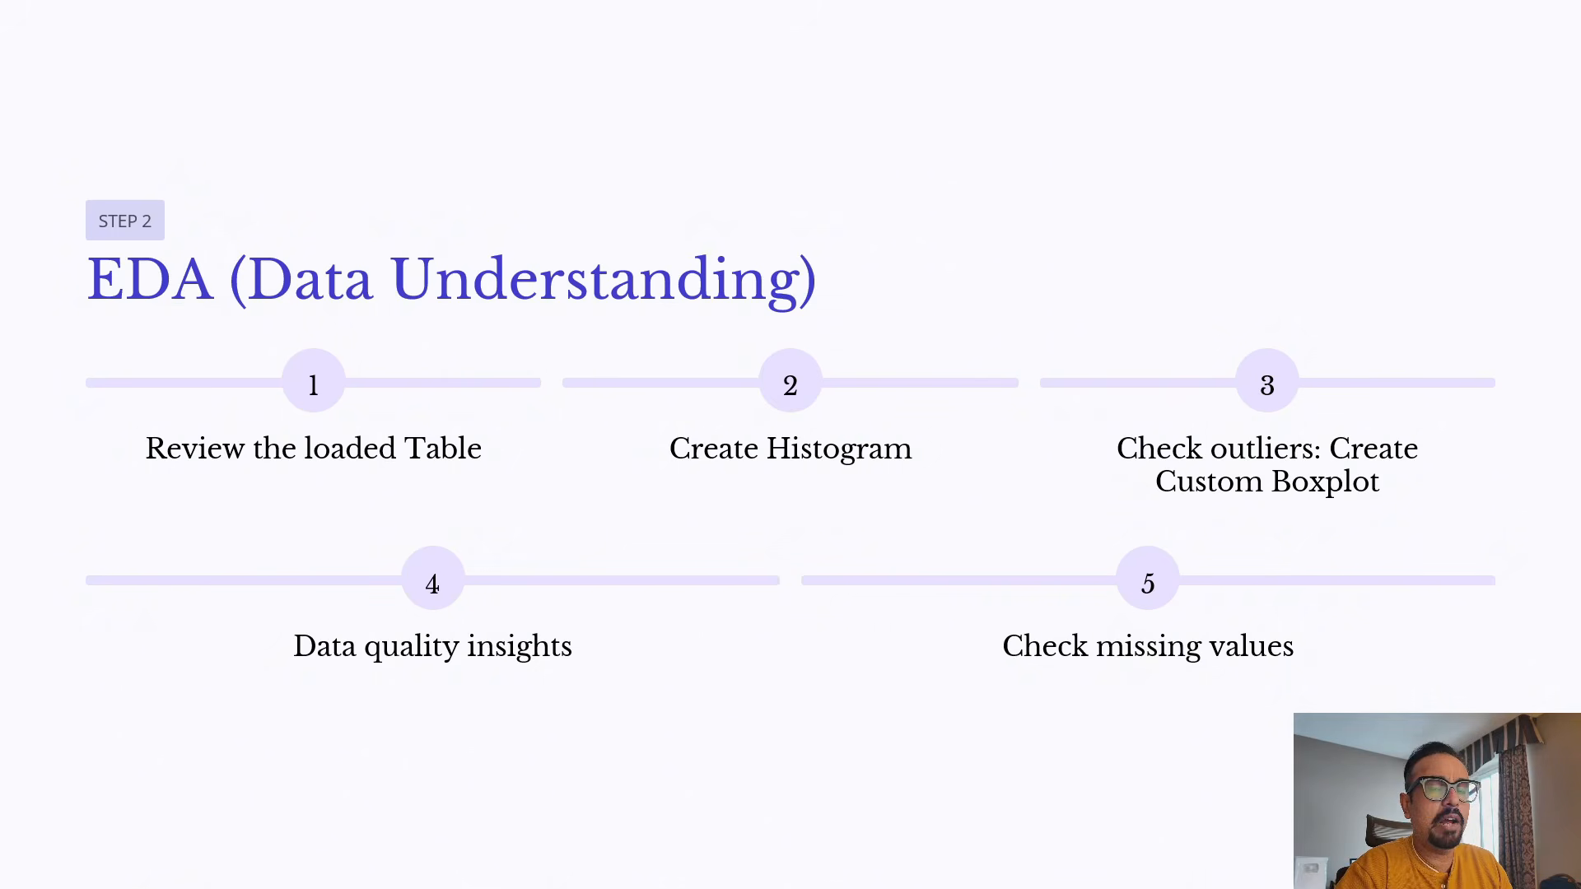
key("alt+Tab")
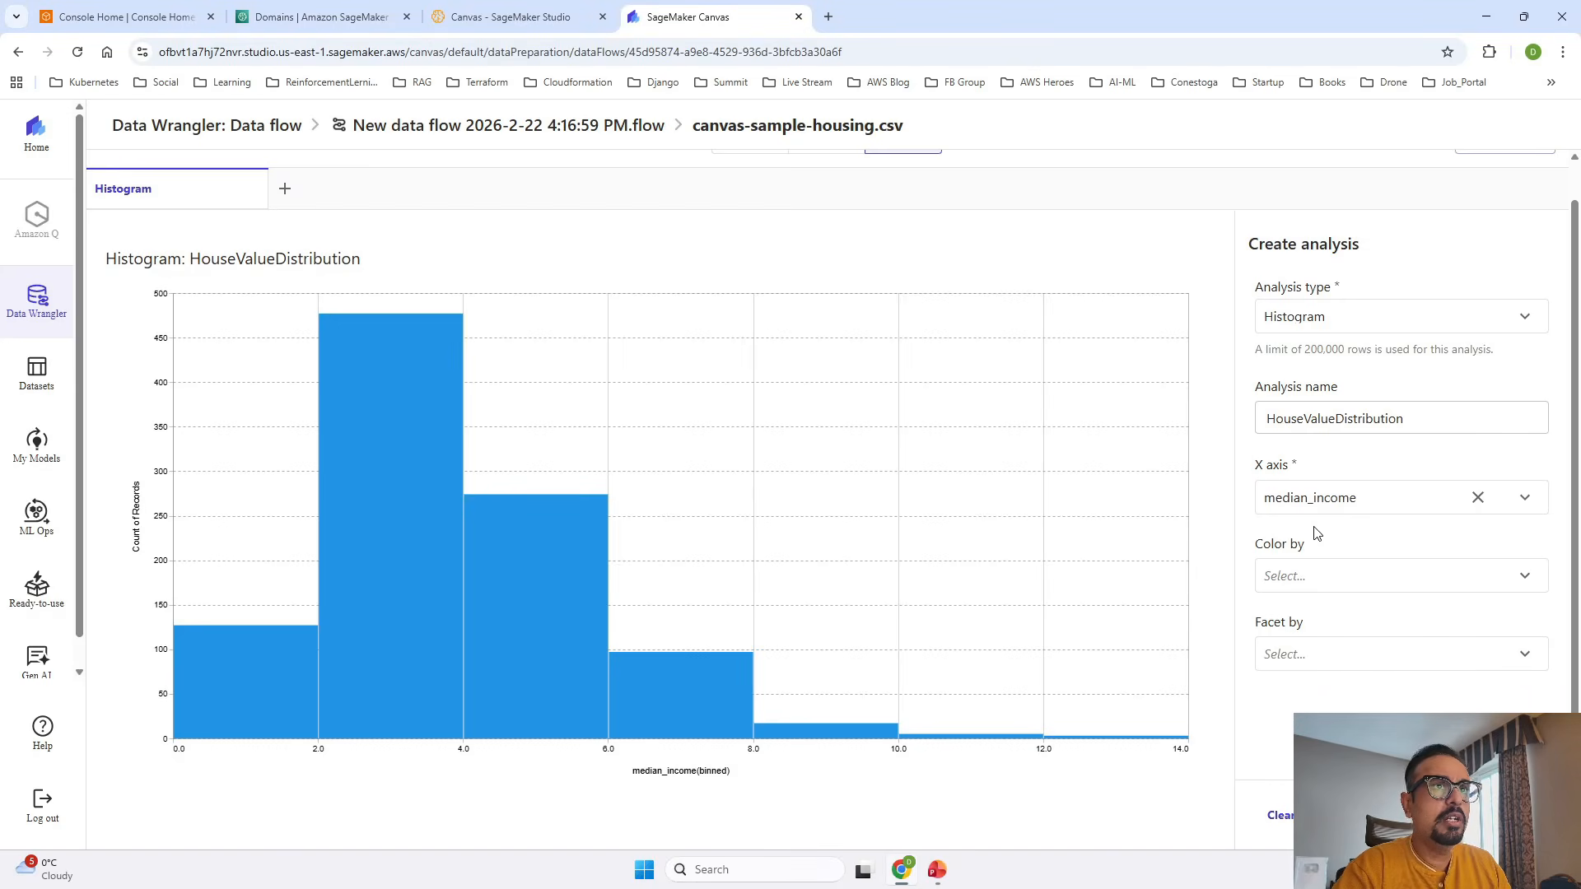
left_click(1525, 316)
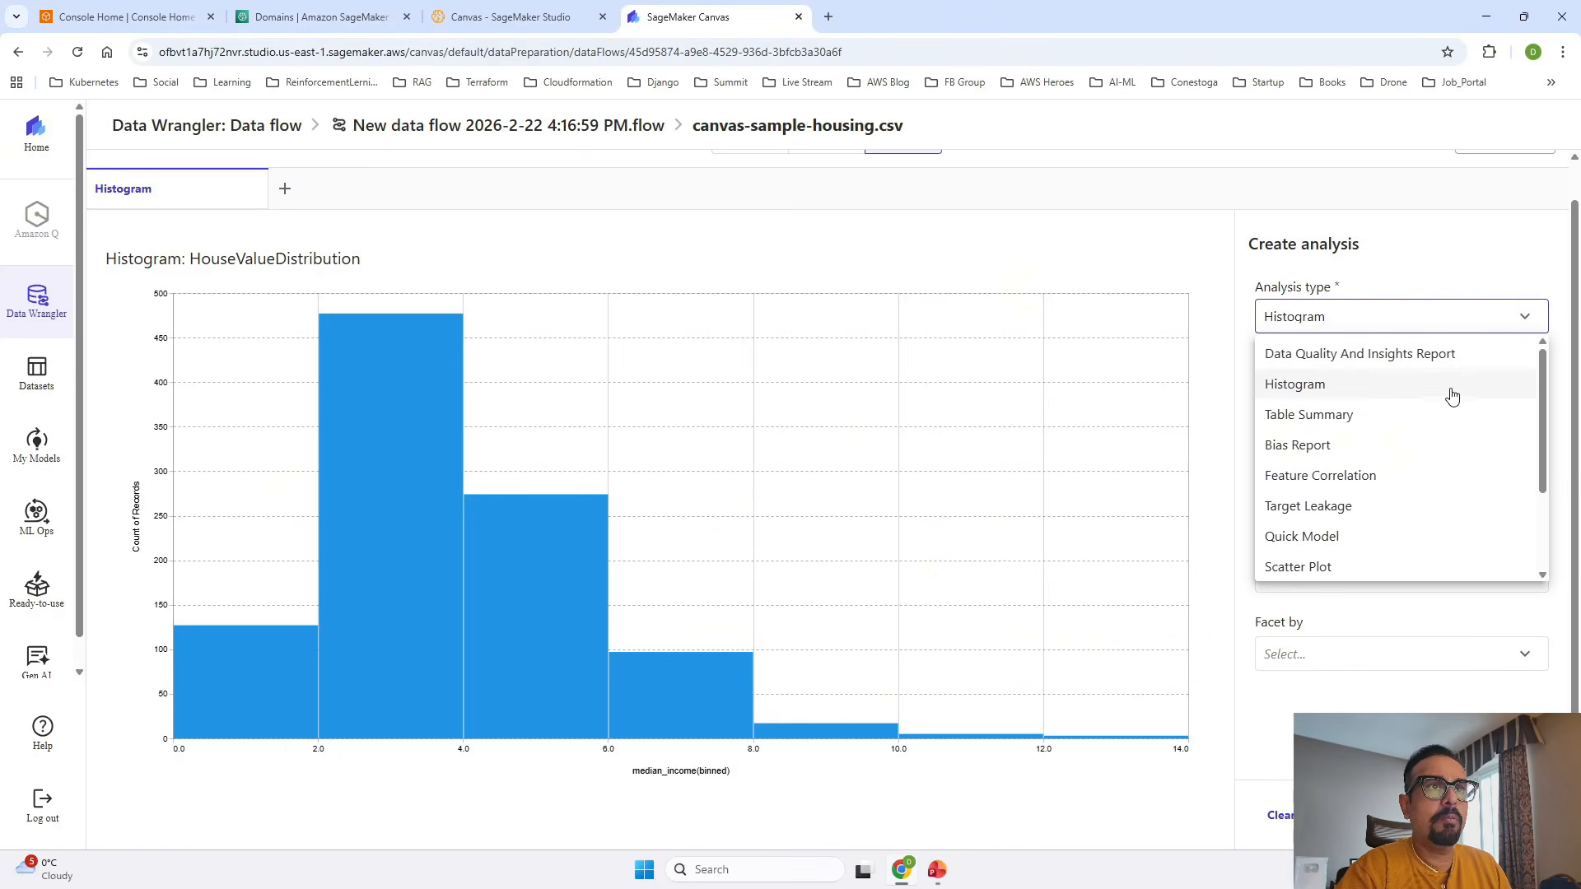
scroll(1437, 427, "down", 1)
scroll(1437, 428, "down", 1)
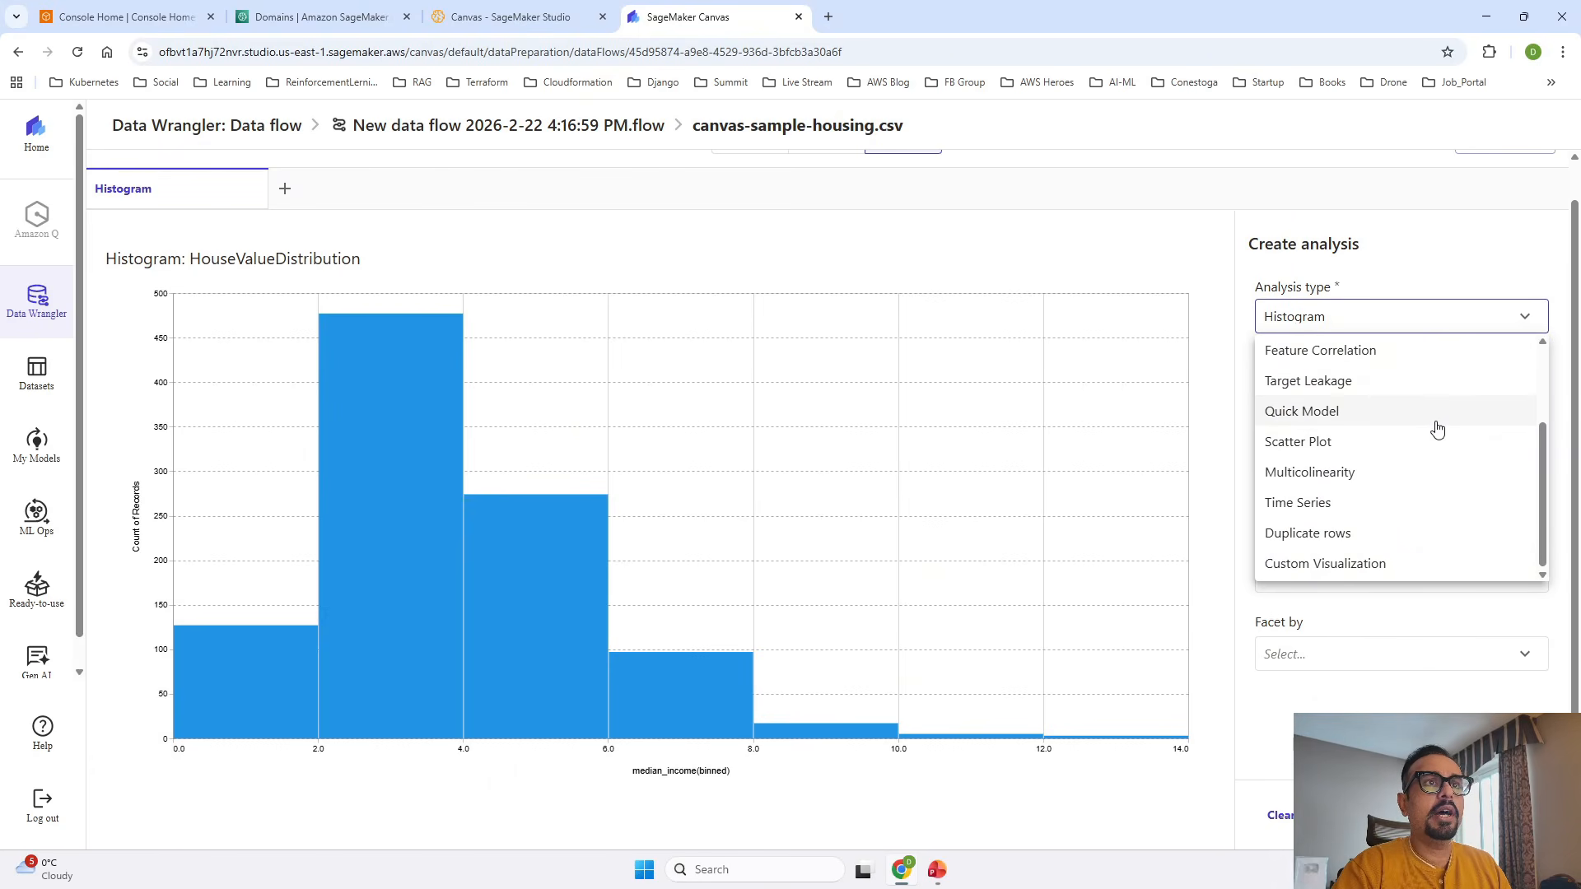
scroll(1437, 428, "up", 4)
scroll(1437, 429, "down", 4)
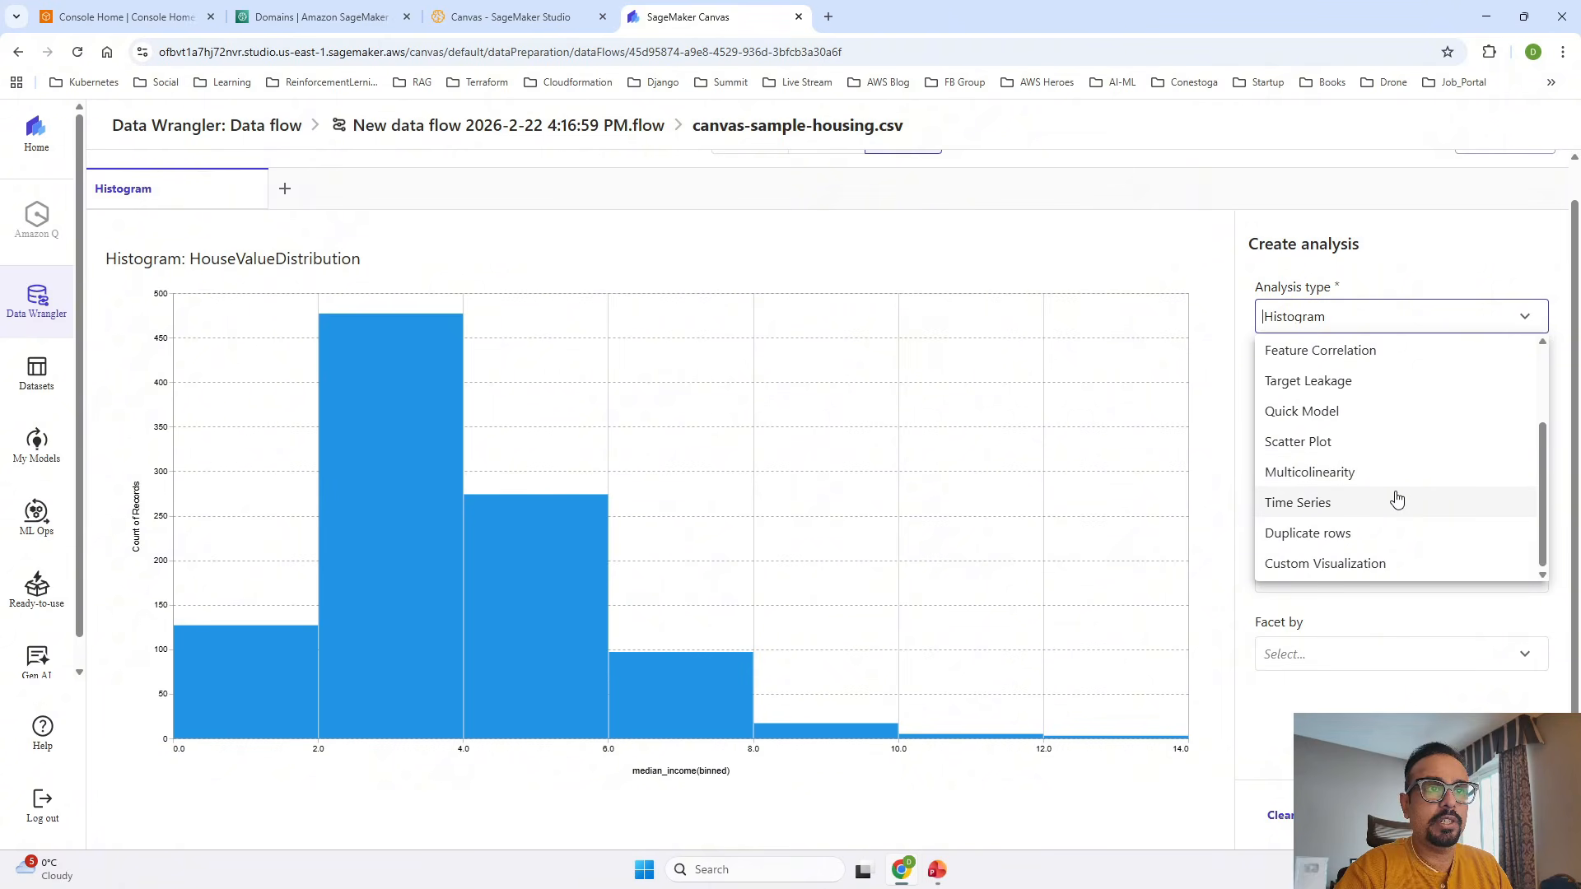
left_click(1370, 566)
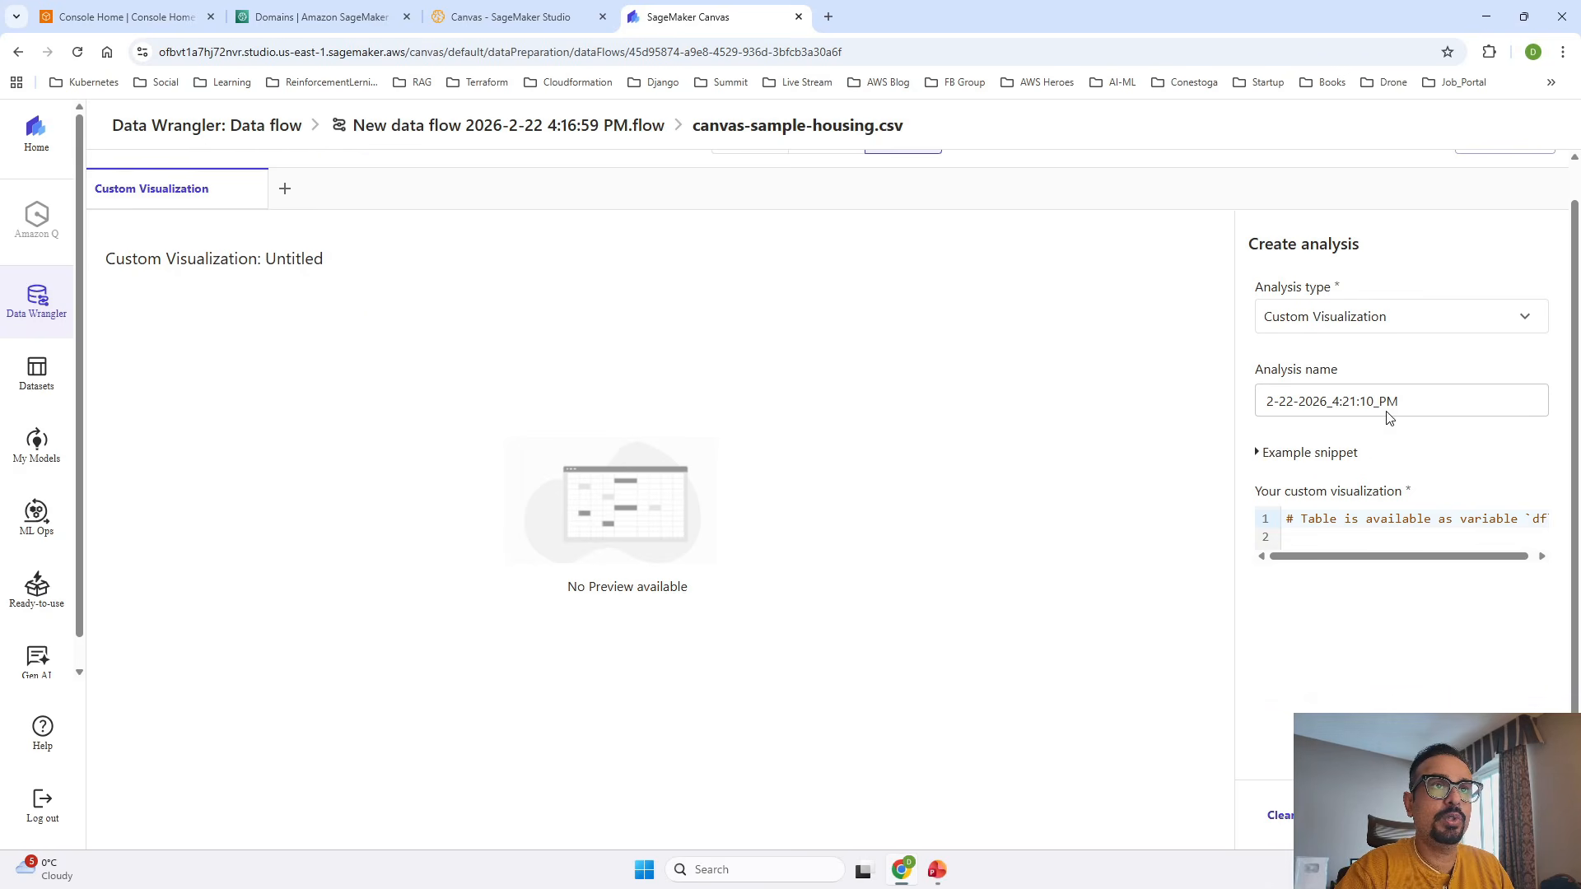
left_click_drag(1407, 410, 1147, 402)
type("Boxplot")
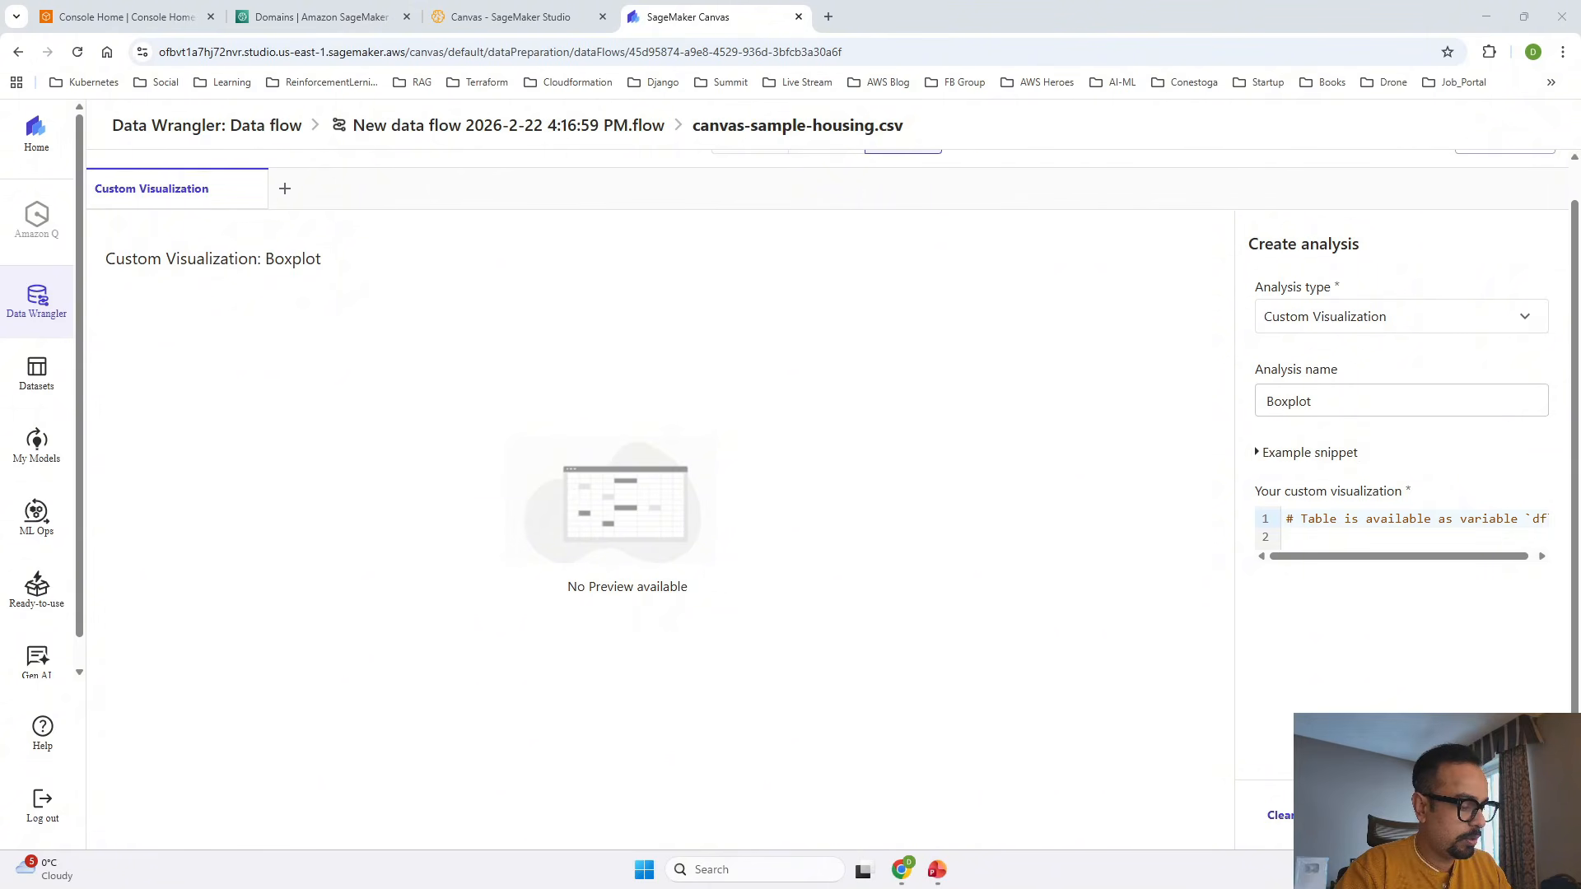
Step: Replace the custom visualization code with an Altair script that limits df to the first 1000 records and draws a boxplot of median_house_value
left_click(1335, 536)
key("ctrl+a")
type("import altair as alt # Draws top 1000 records df = df.head(1000) # Boxplot for median_house_value chart = alt.Chart(df).mark_boxplot().encode(     y=\"median_house_value:Q\" )")
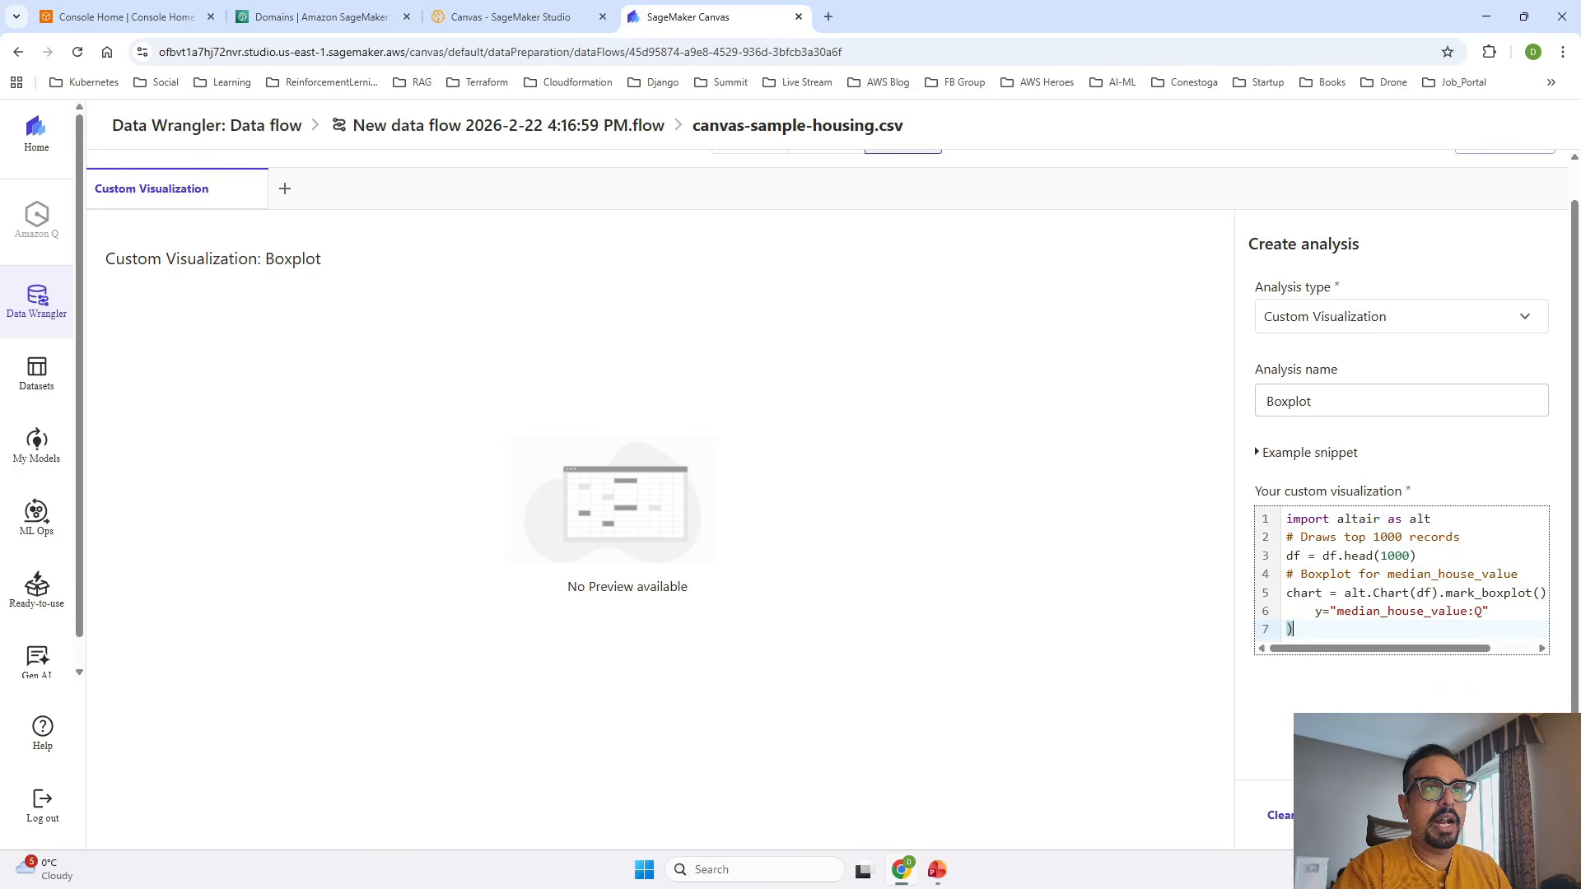
Step: Preview the median_house_value boxplot to inspect its outliers, and check the EDA outline slide before returning to Canvas
left_click(1435, 816)
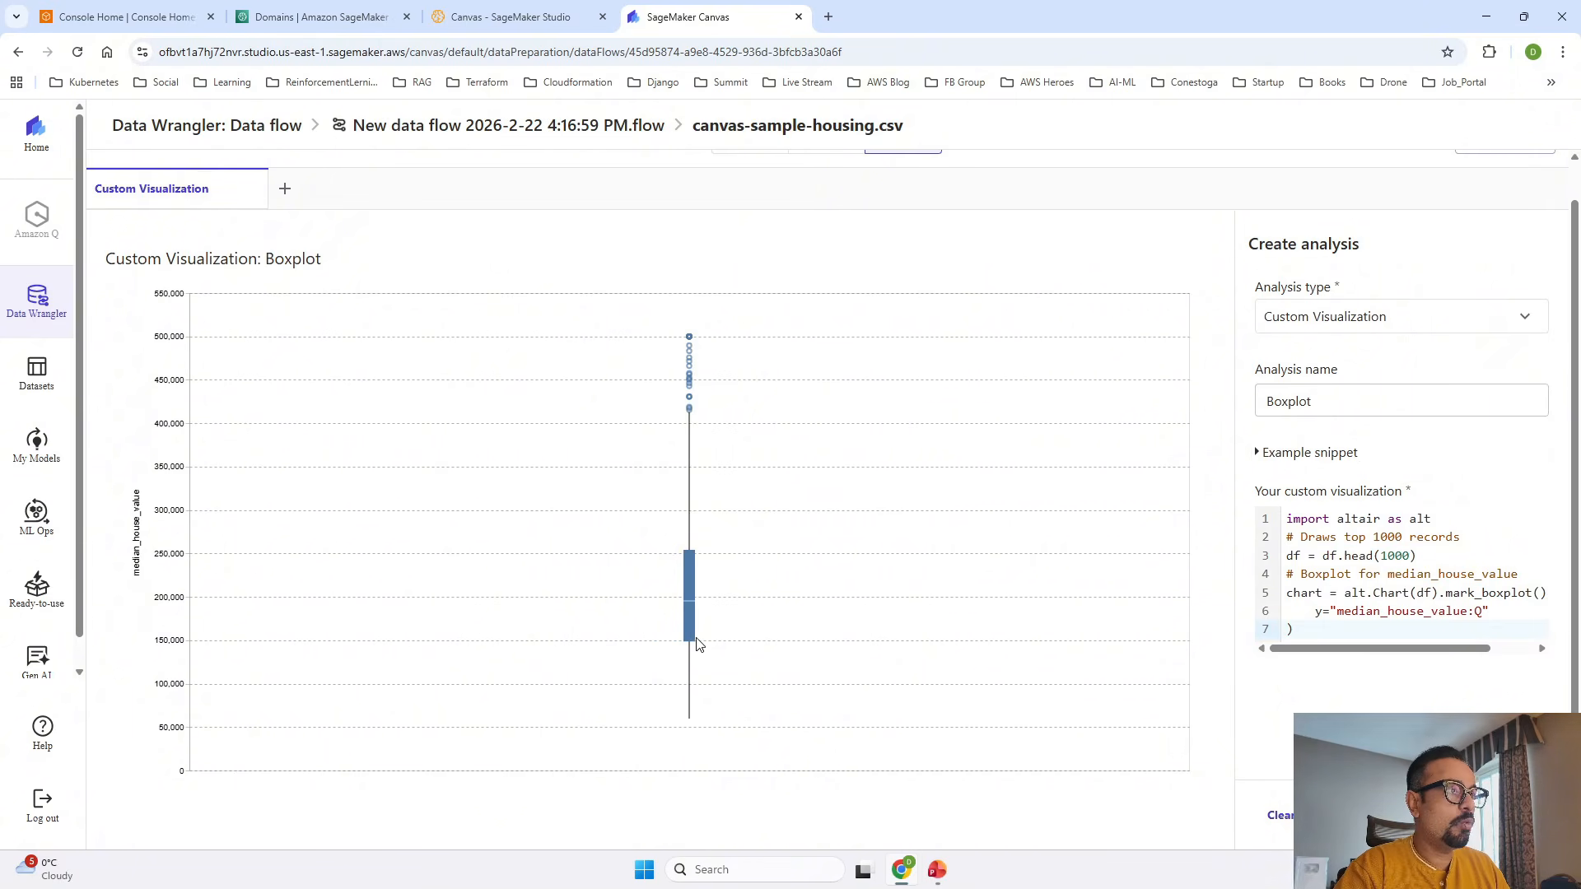
mouse_move(694, 639)
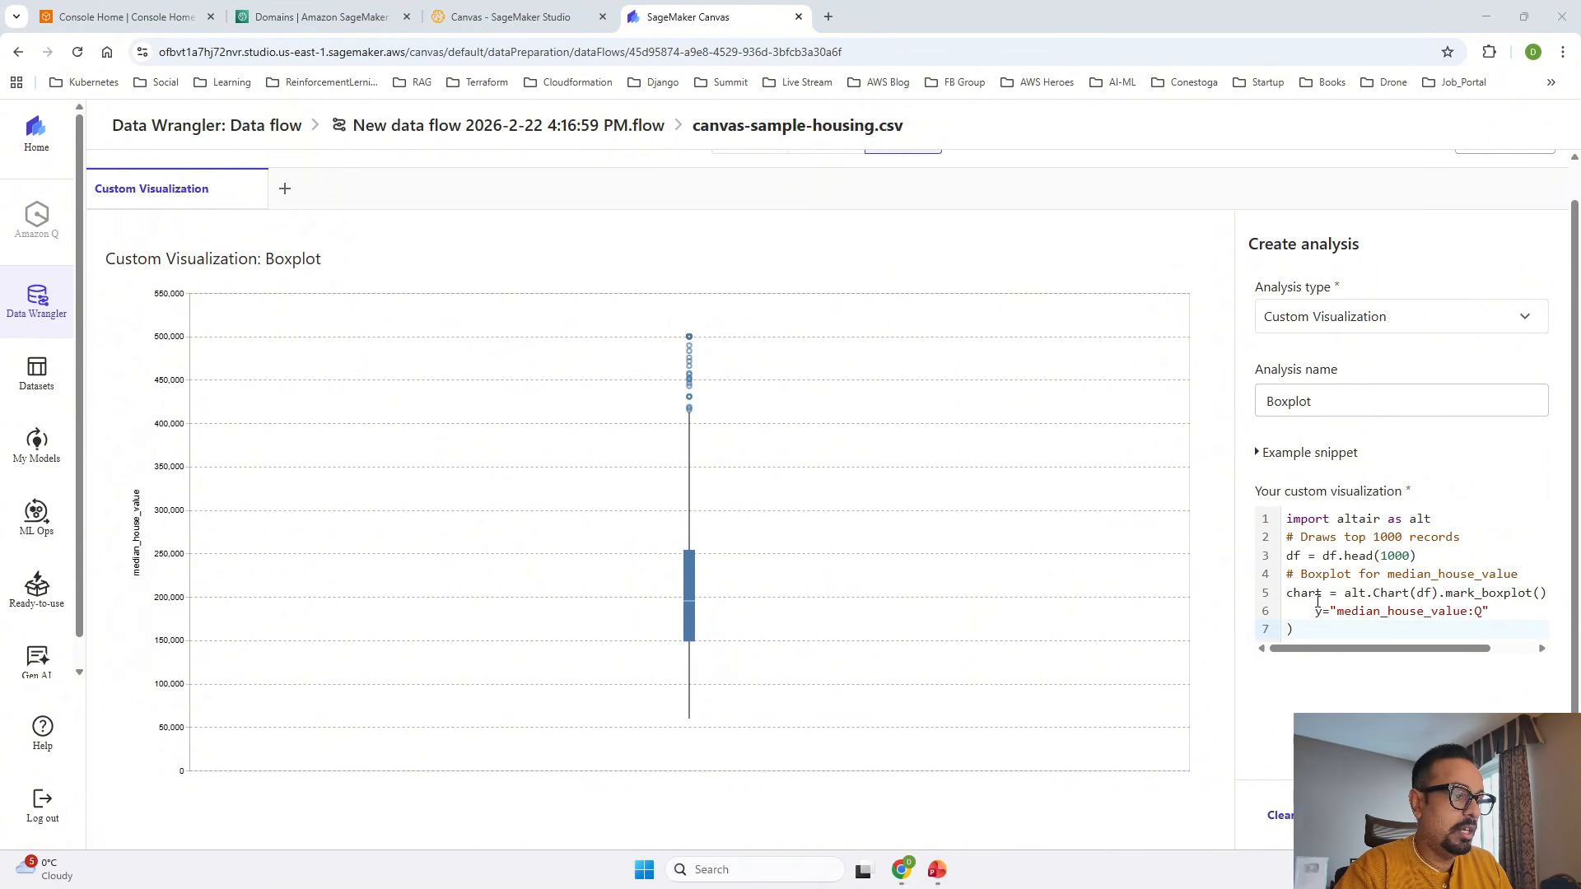
key("alt+Tab")
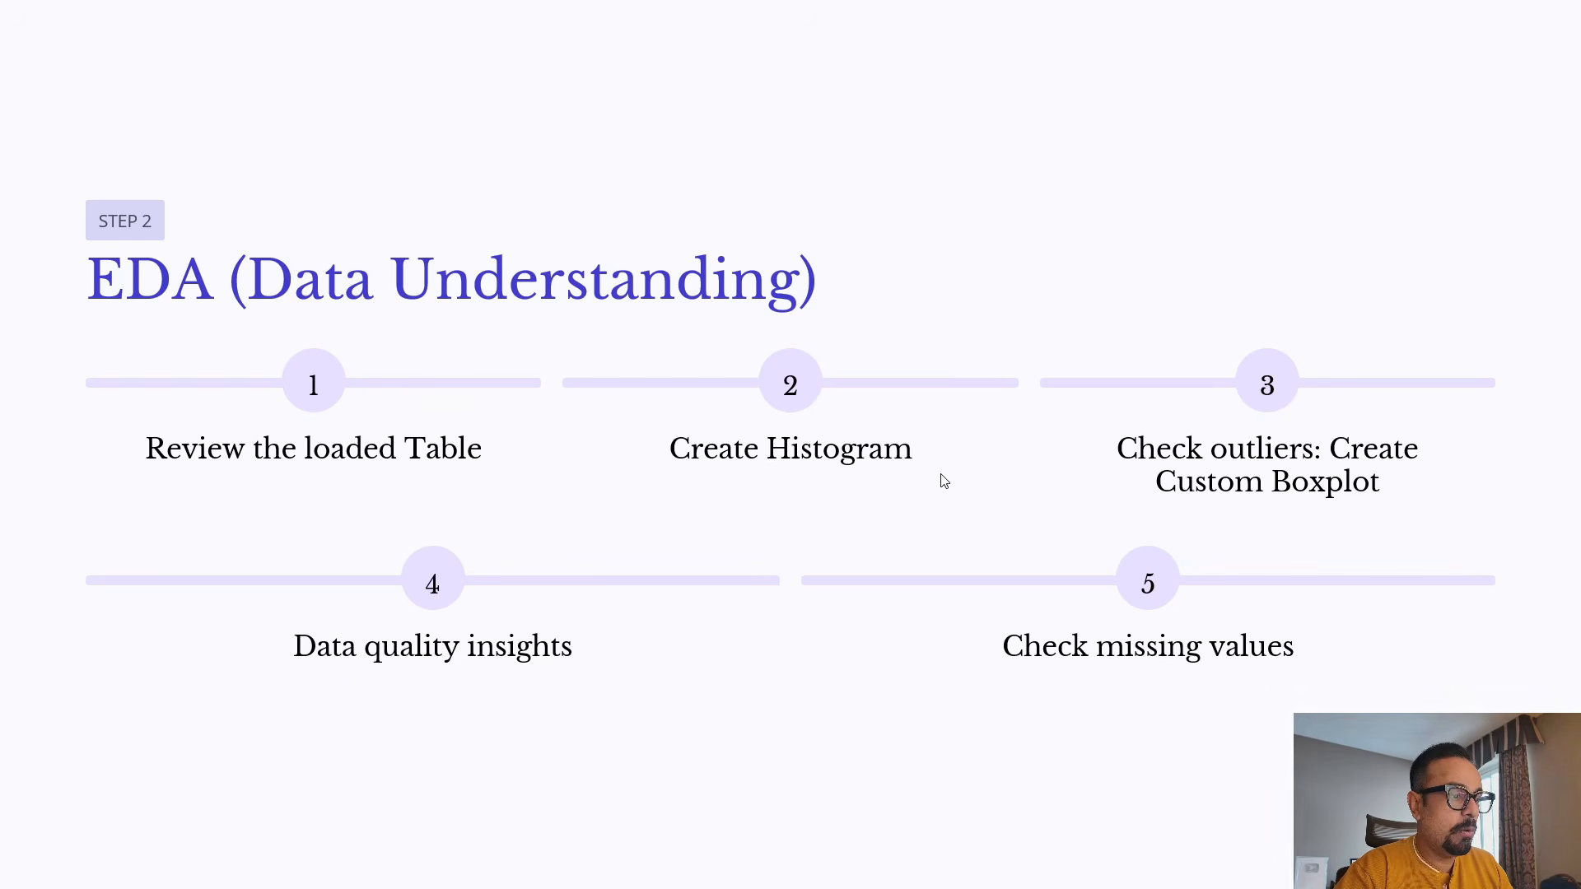
key("alt+Tab")
Step: Set up a new Custom Visualization analysis and name it Missing value
left_click(1521, 315)
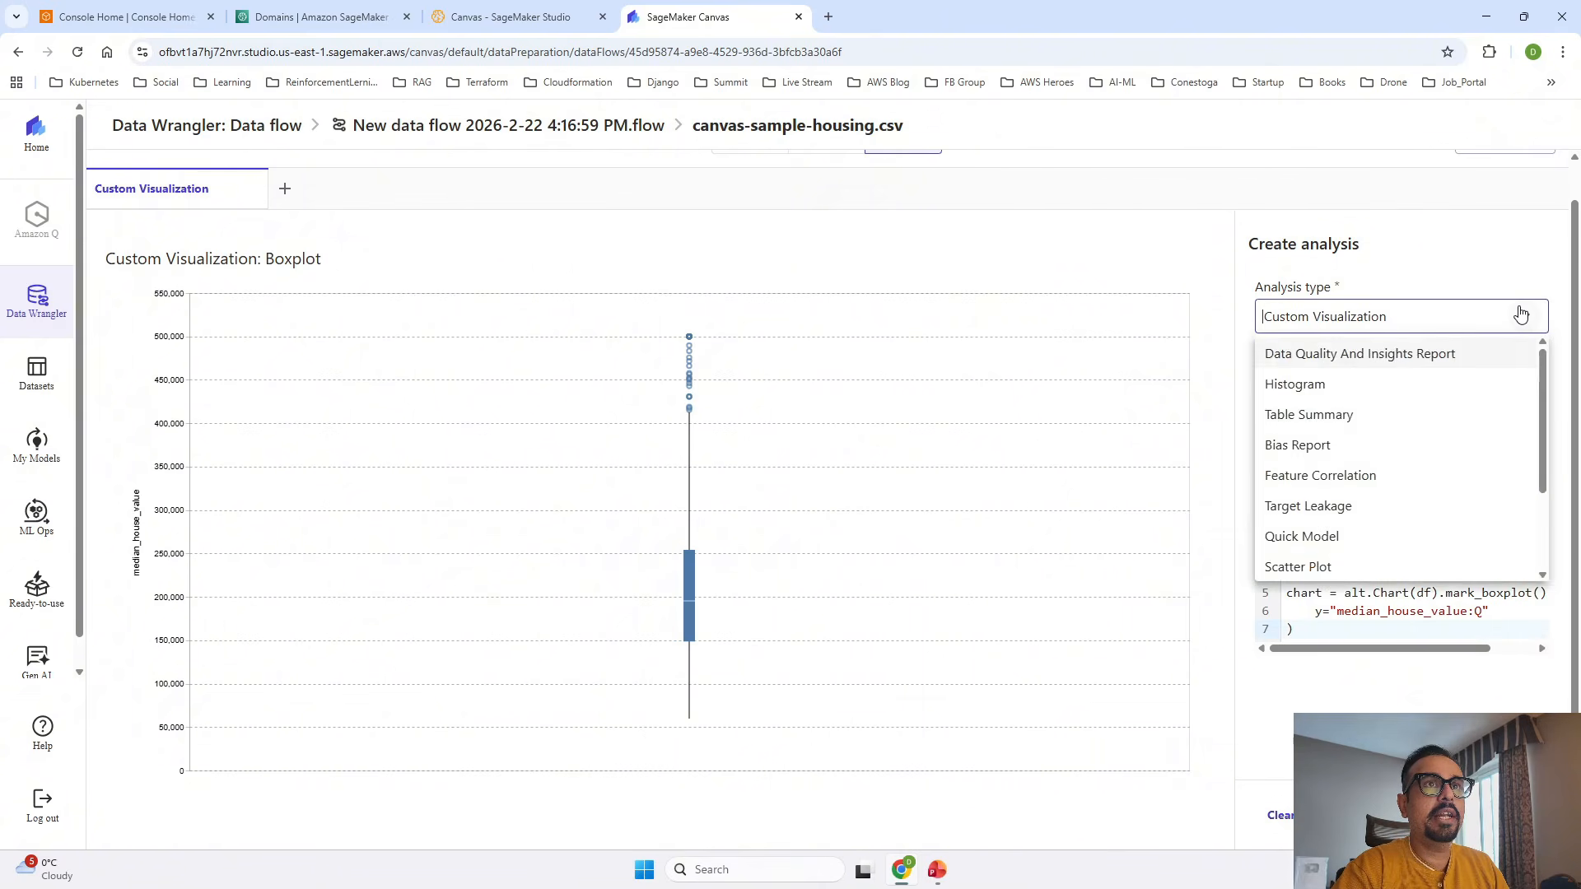
left_click(1375, 363)
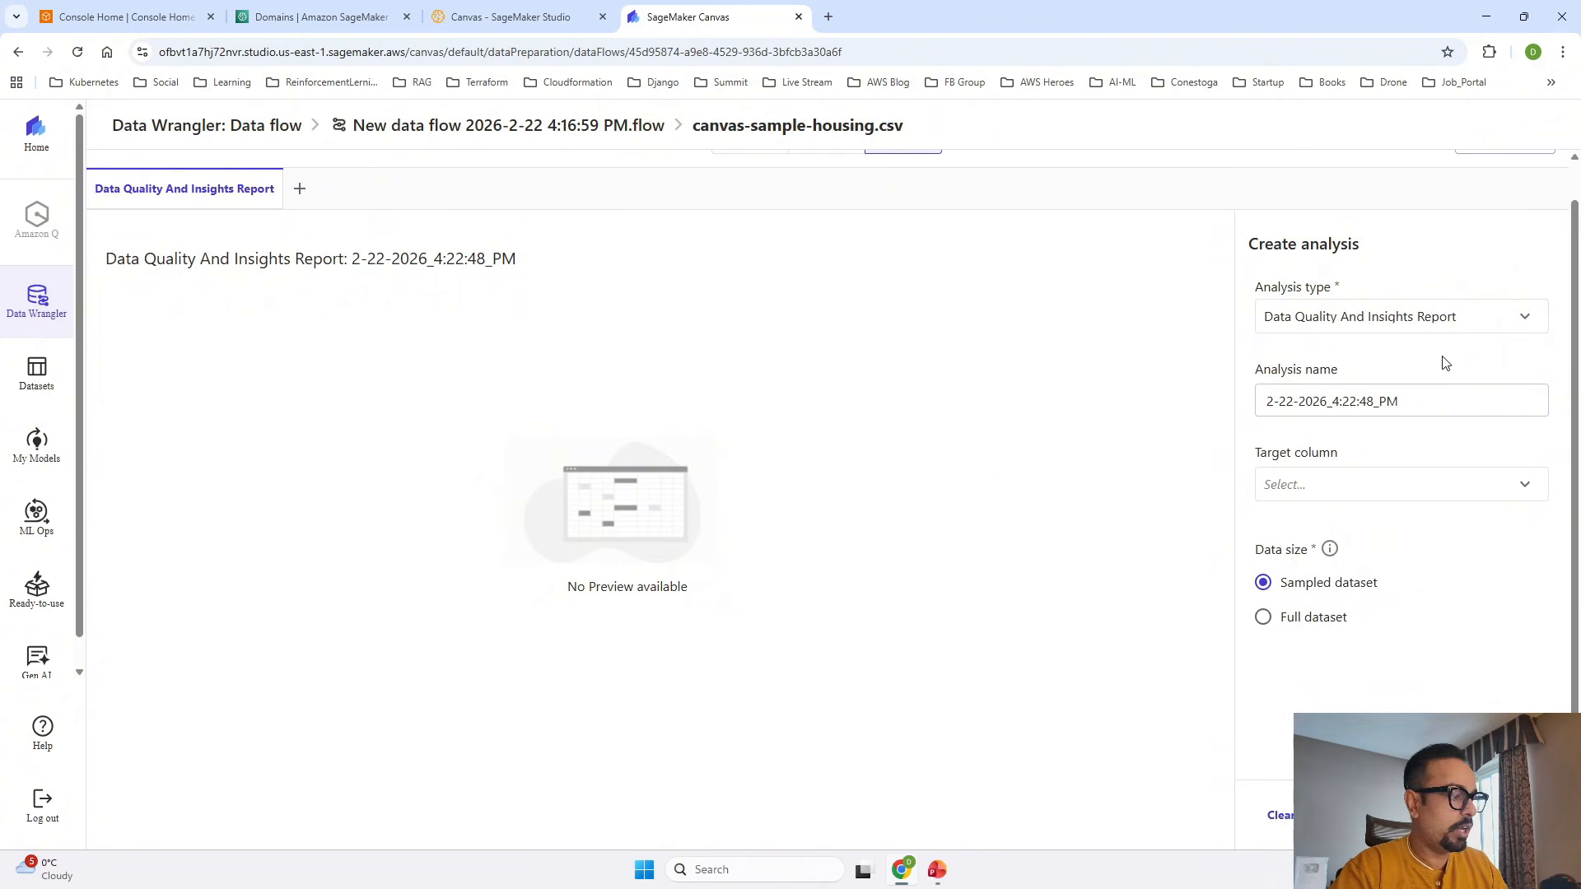
left_click(1524, 320)
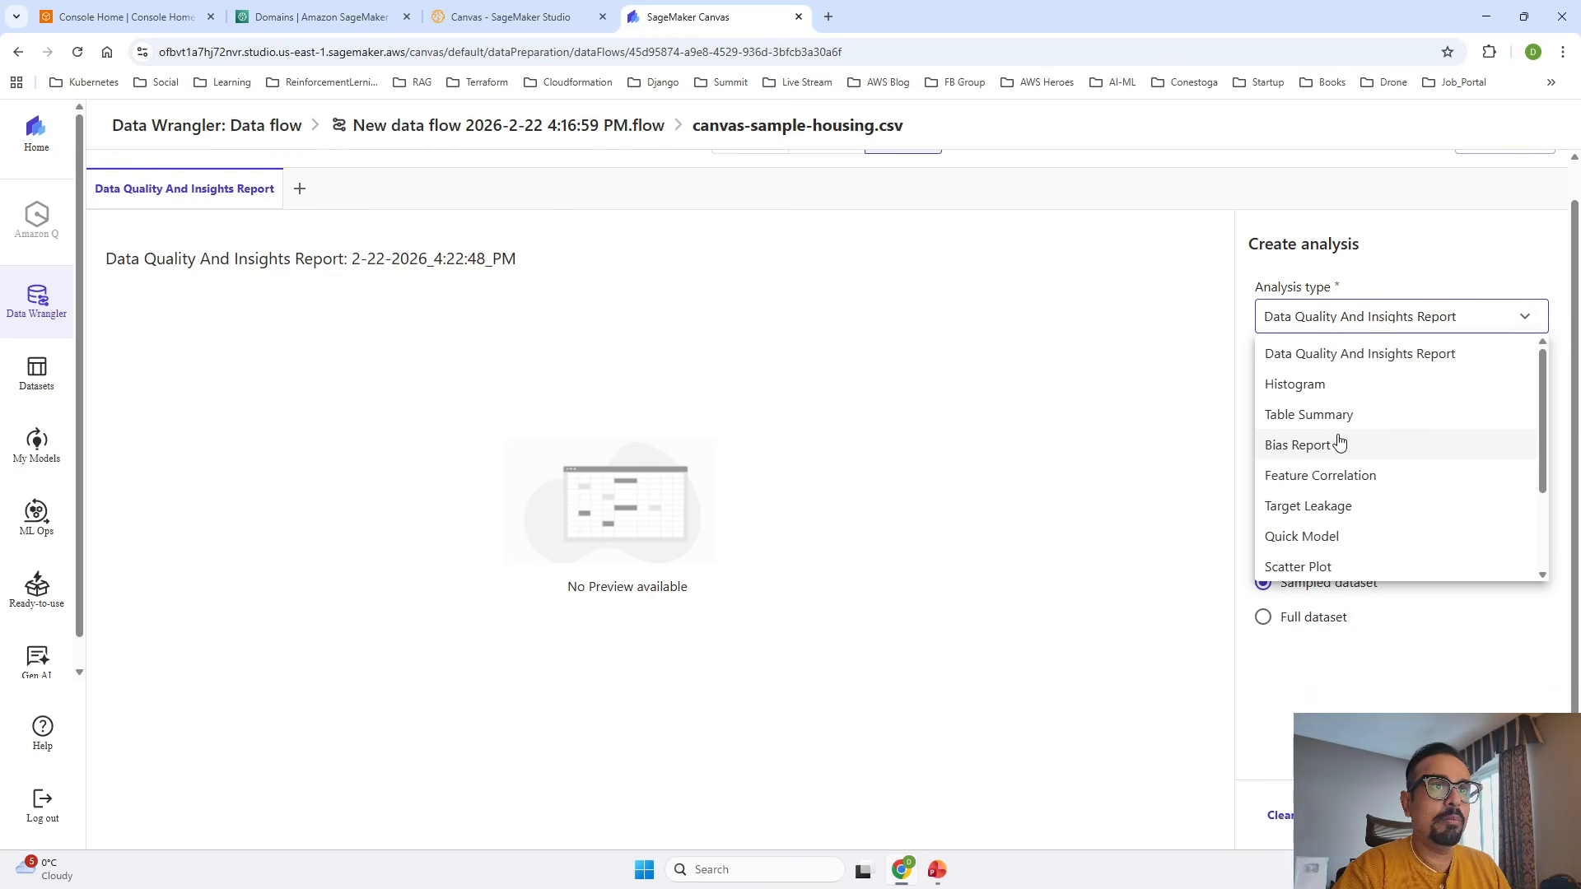
scroll(1340, 444, "down", 2)
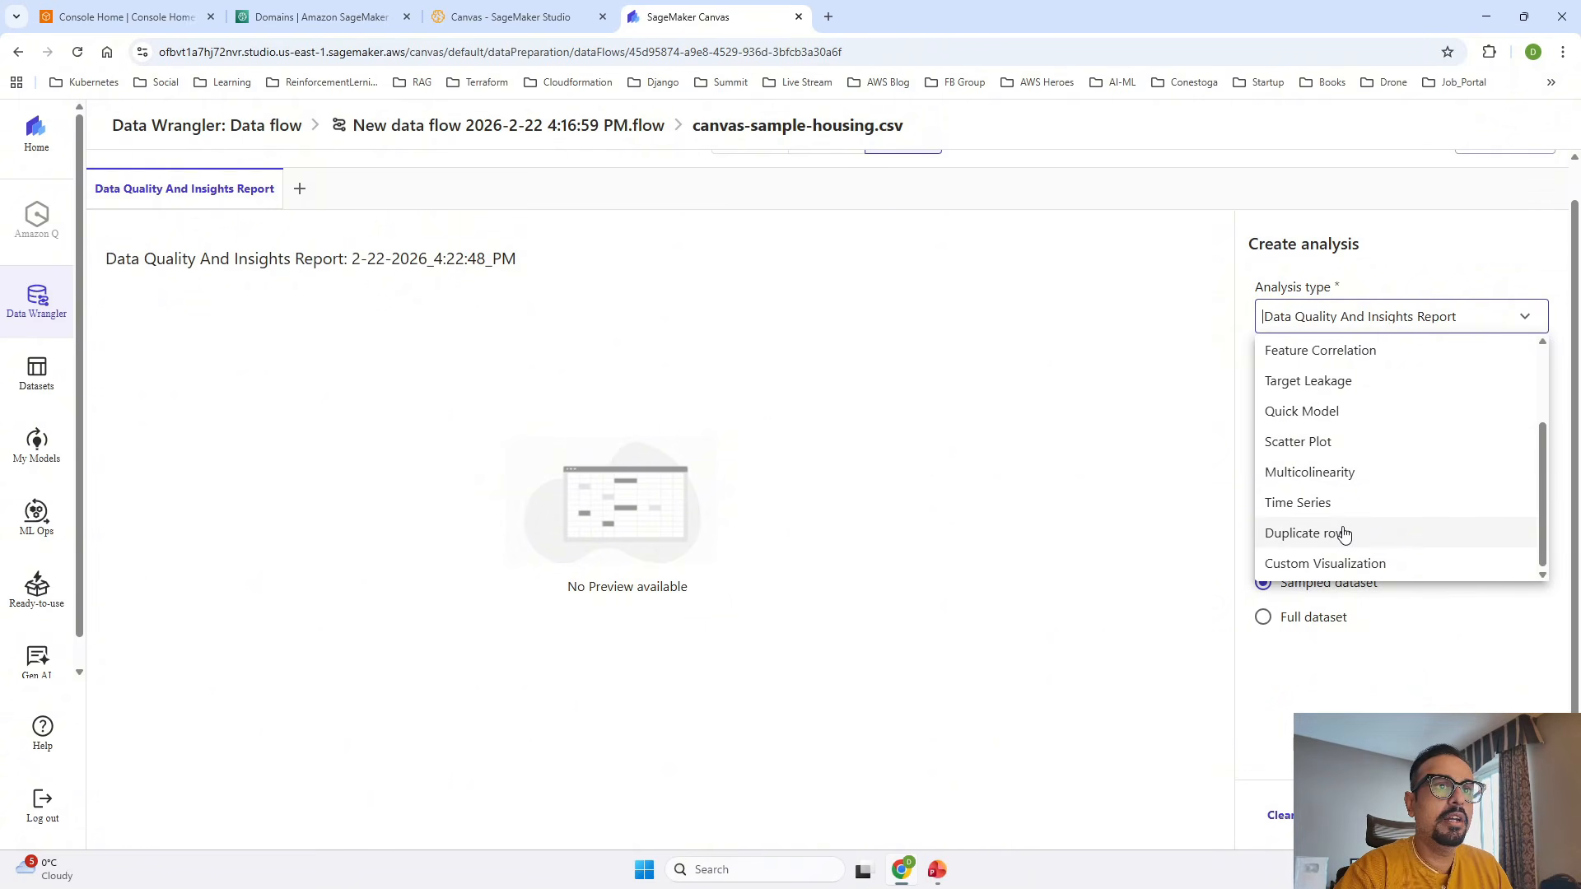
left_click(1317, 564)
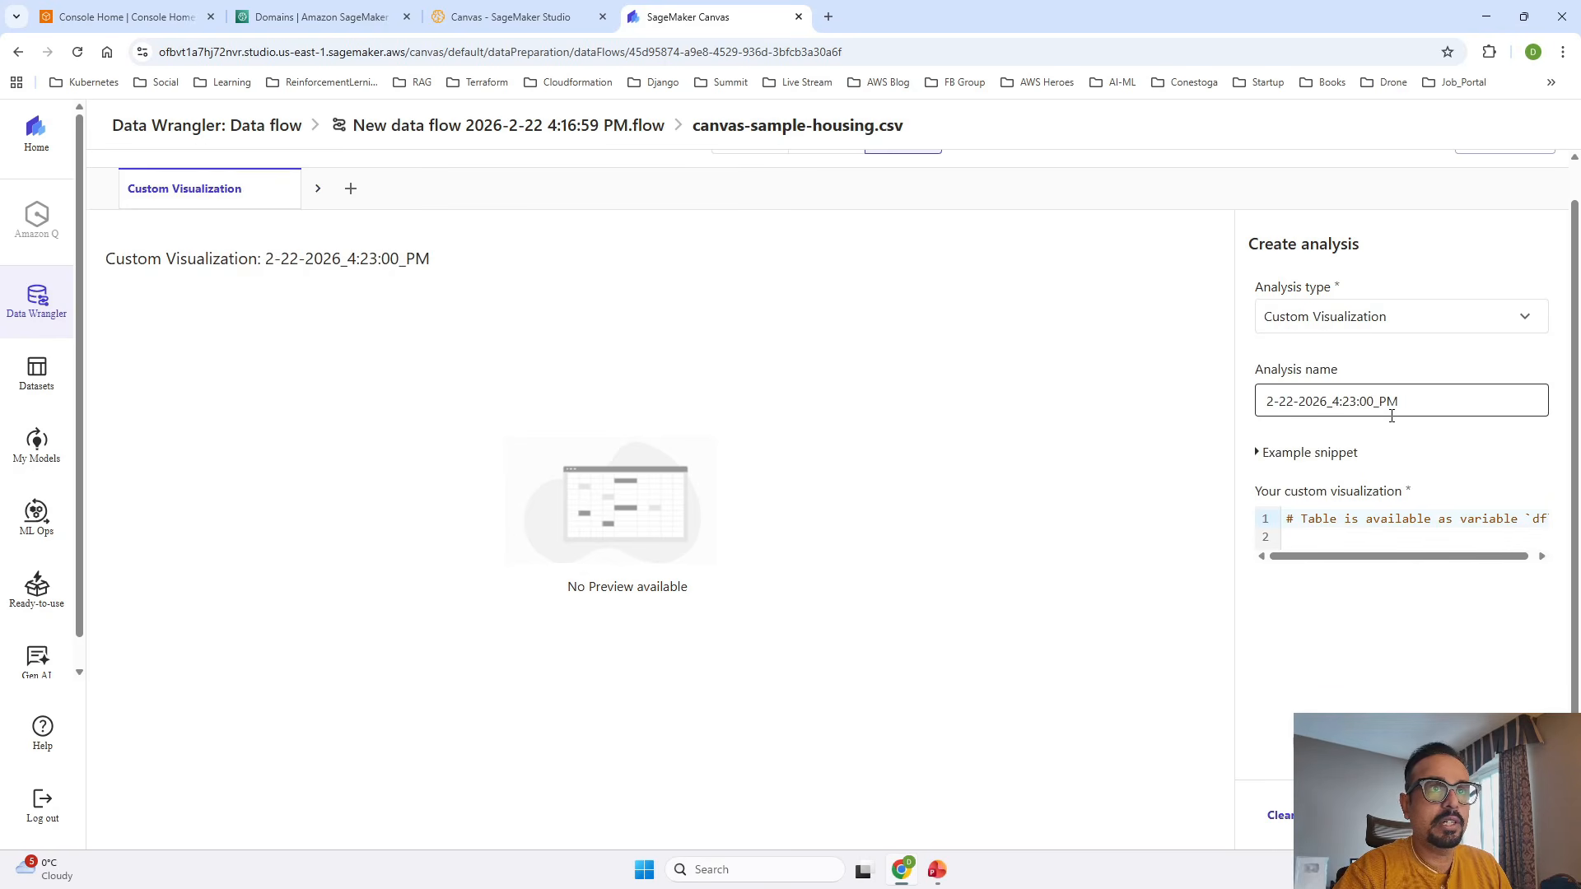
left_click_drag(1410, 400, 1049, 425)
type("Missing value")
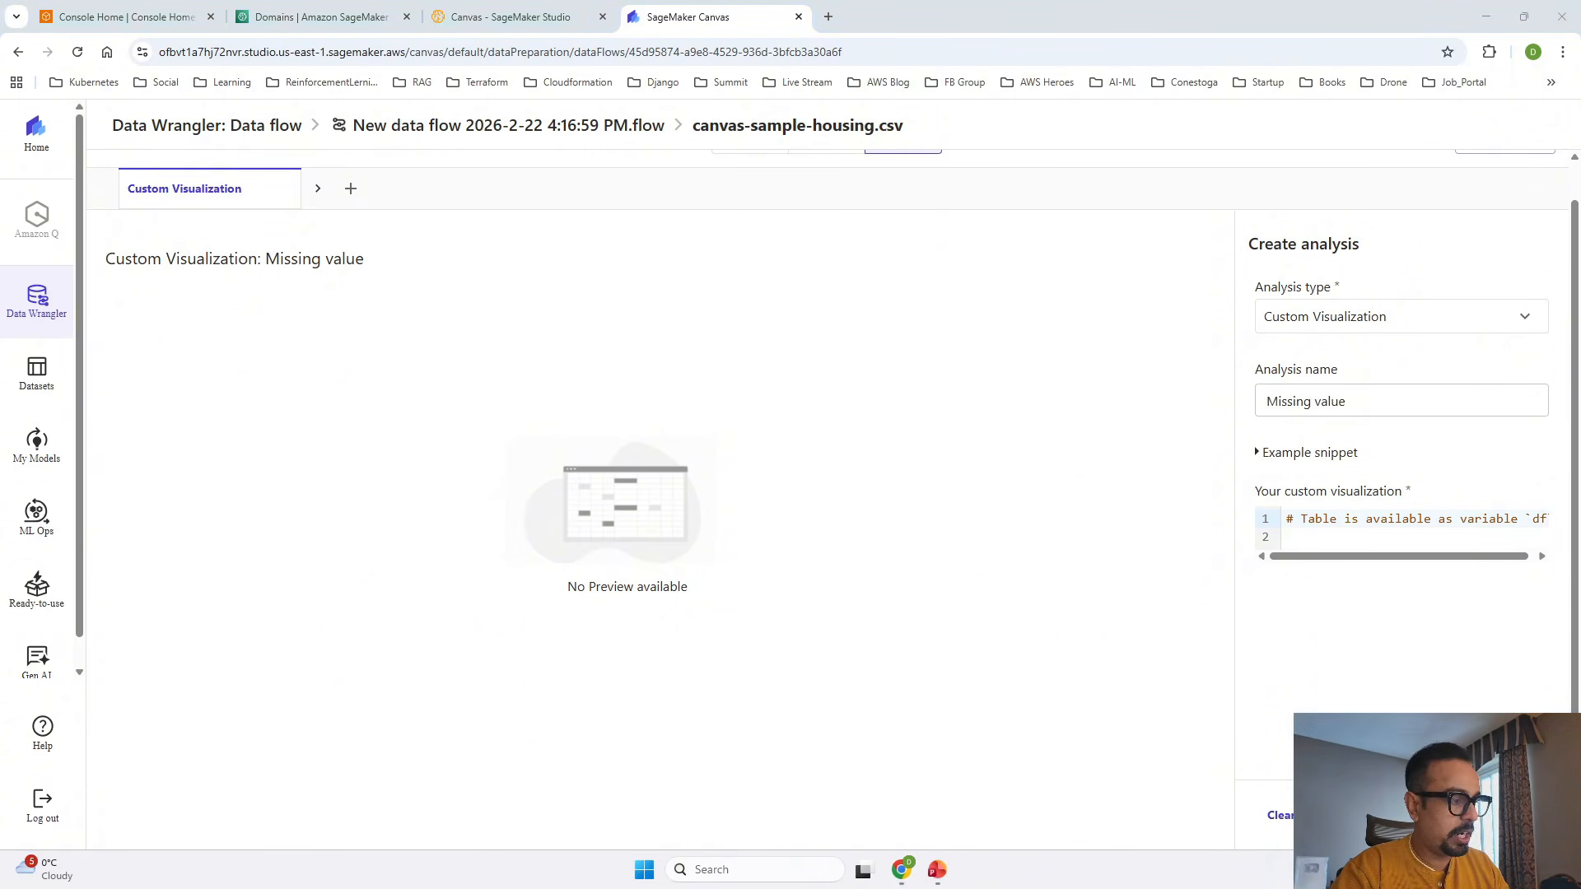
Step: Try to preview a script without import lines that charts missing values per column for the first 1000 records
left_click(1303, 519)
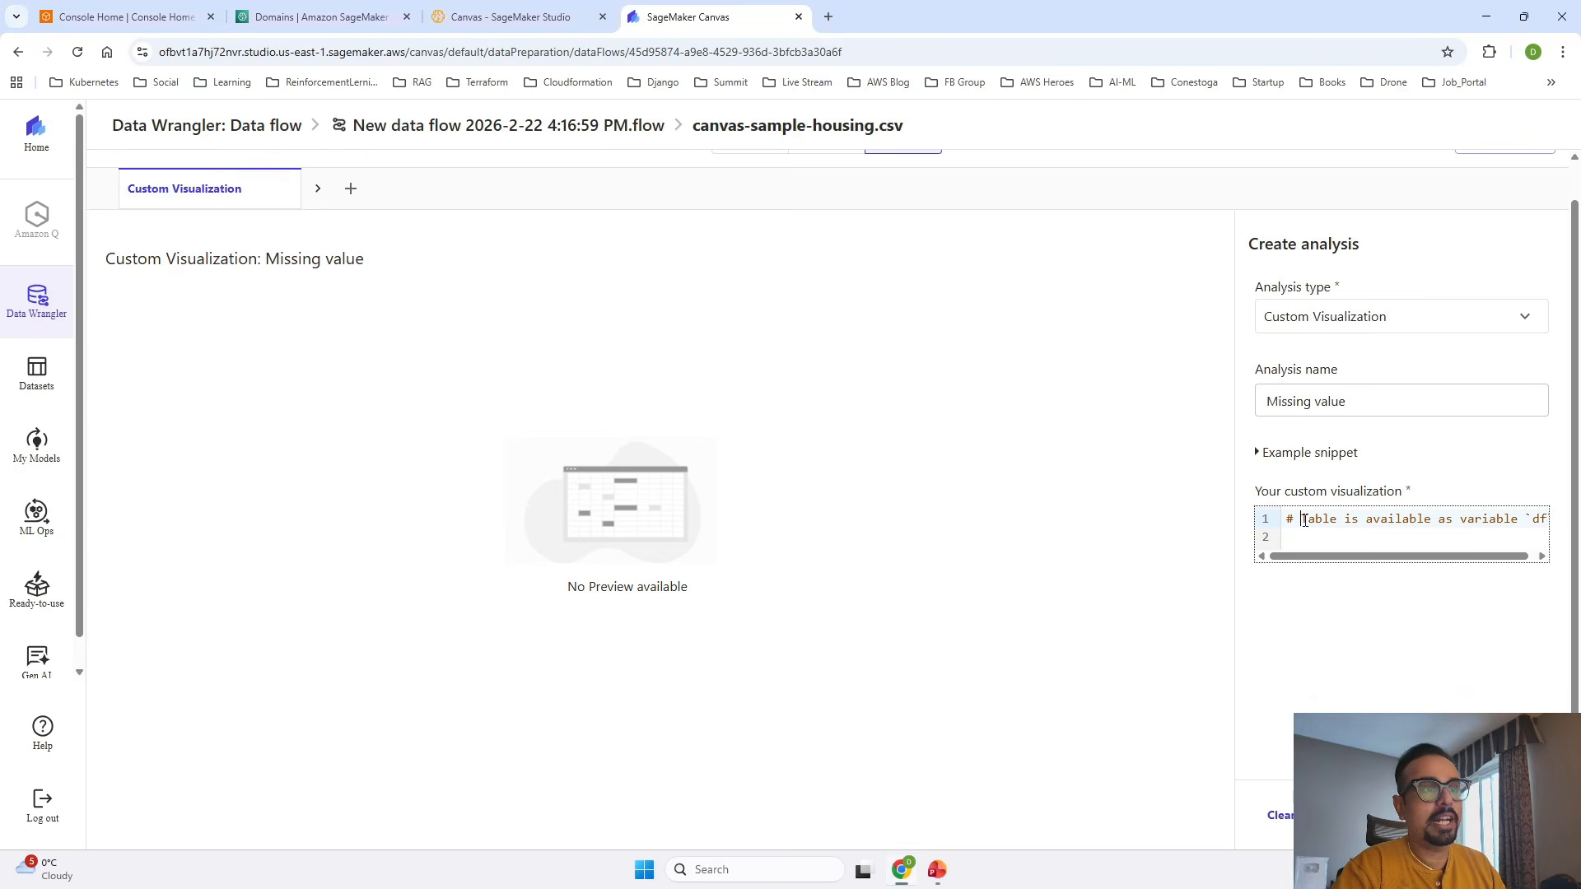
key("ctrl+a")
key("BackSpace")
key("ctrl+v")
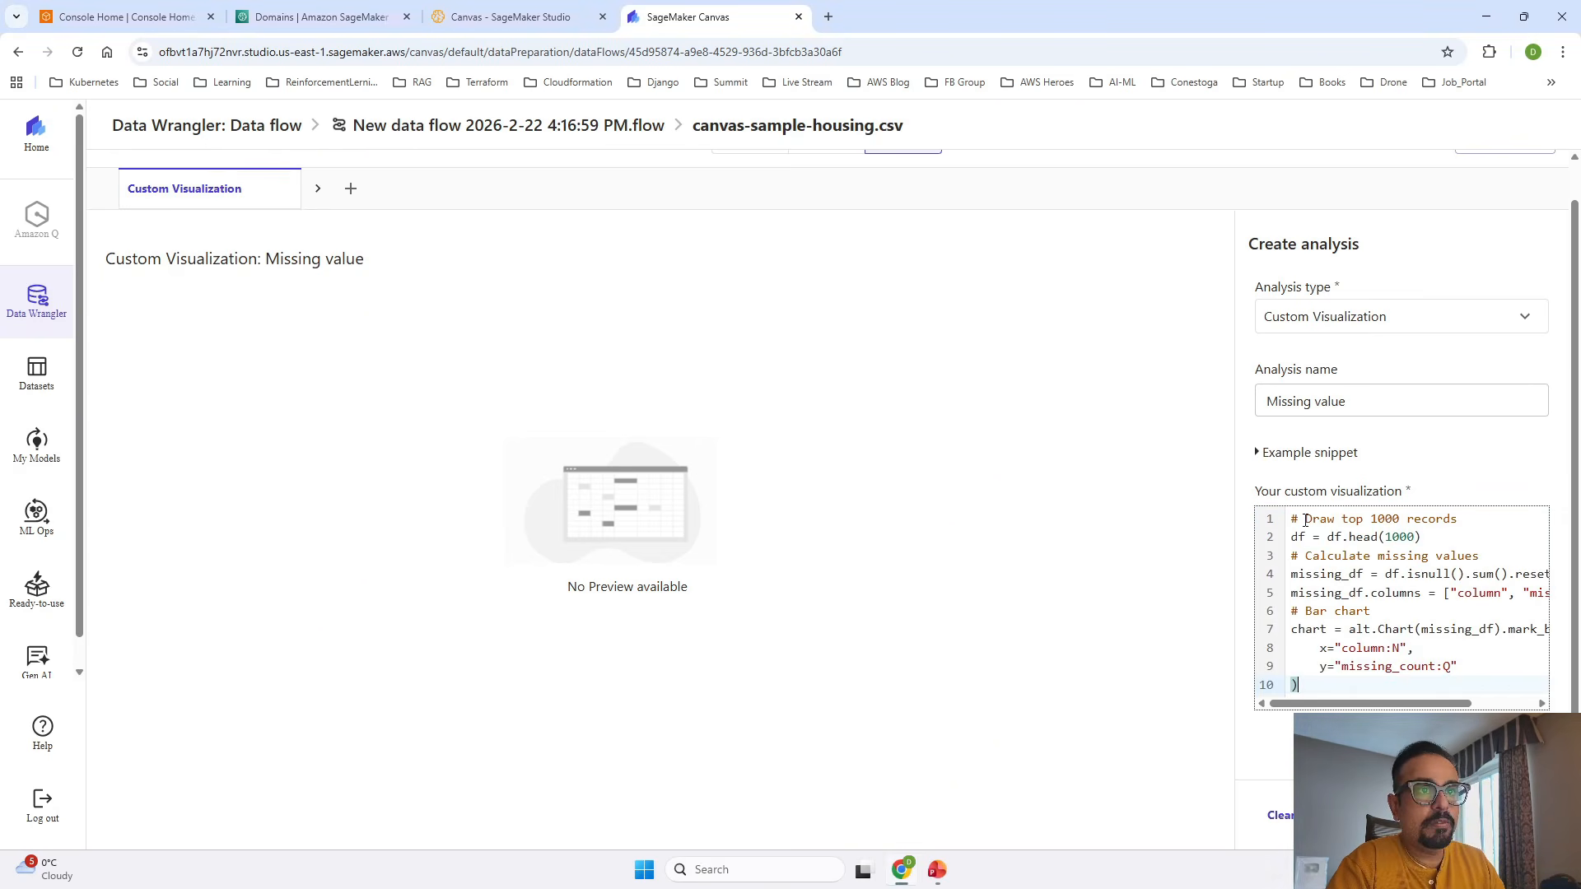
left_click(1431, 816)
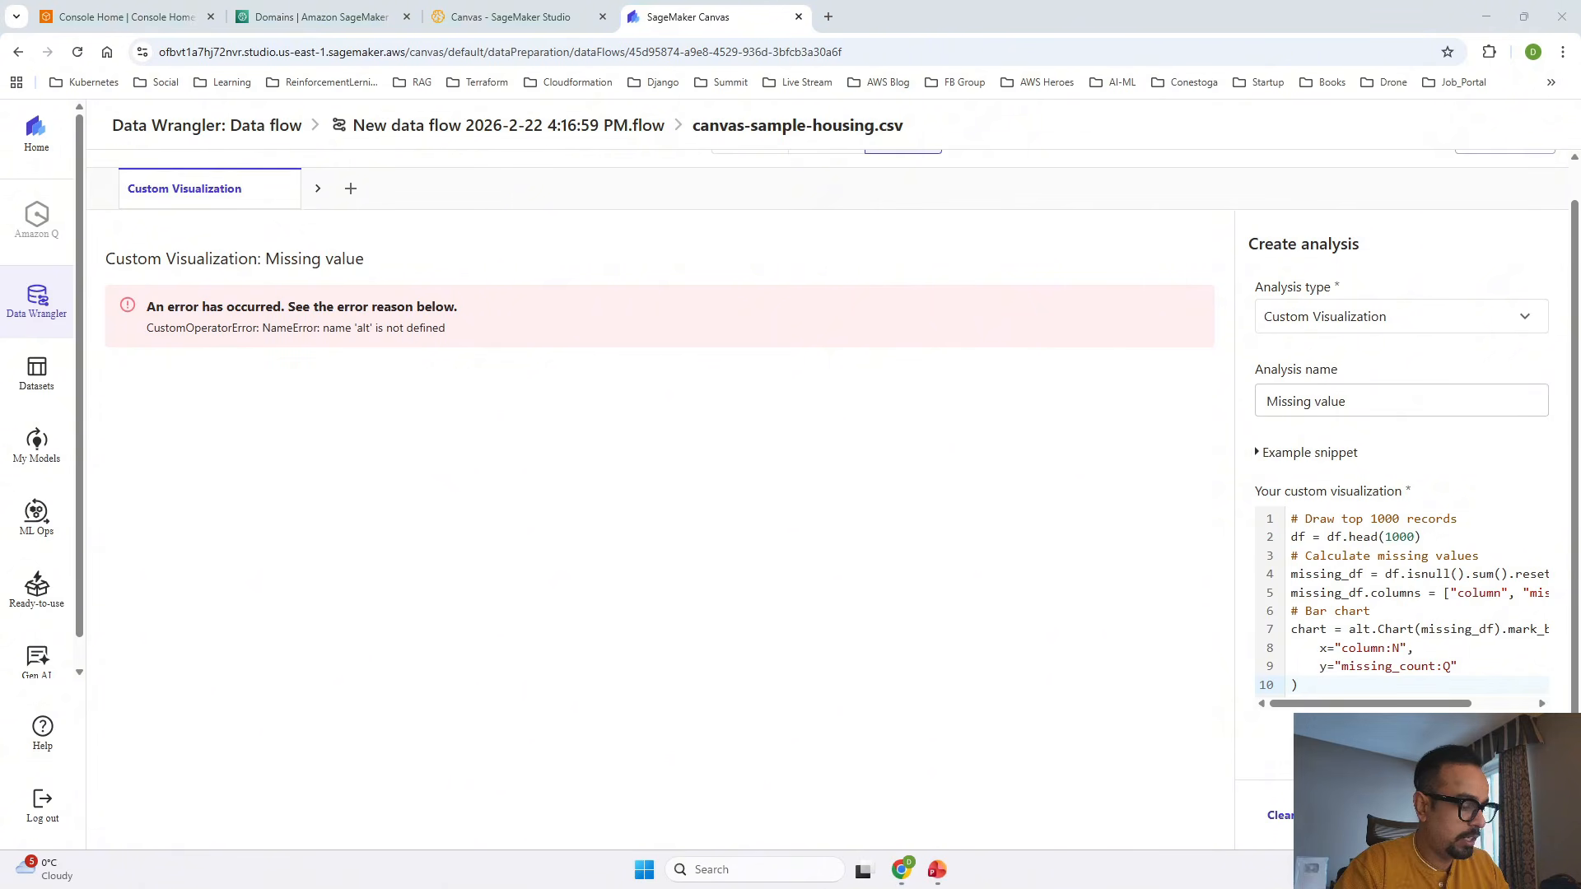
Step: Replace the code with the missing-values bar chart script that imports altair as alt and pandas as pd, and preview it
left_click(1427, 560)
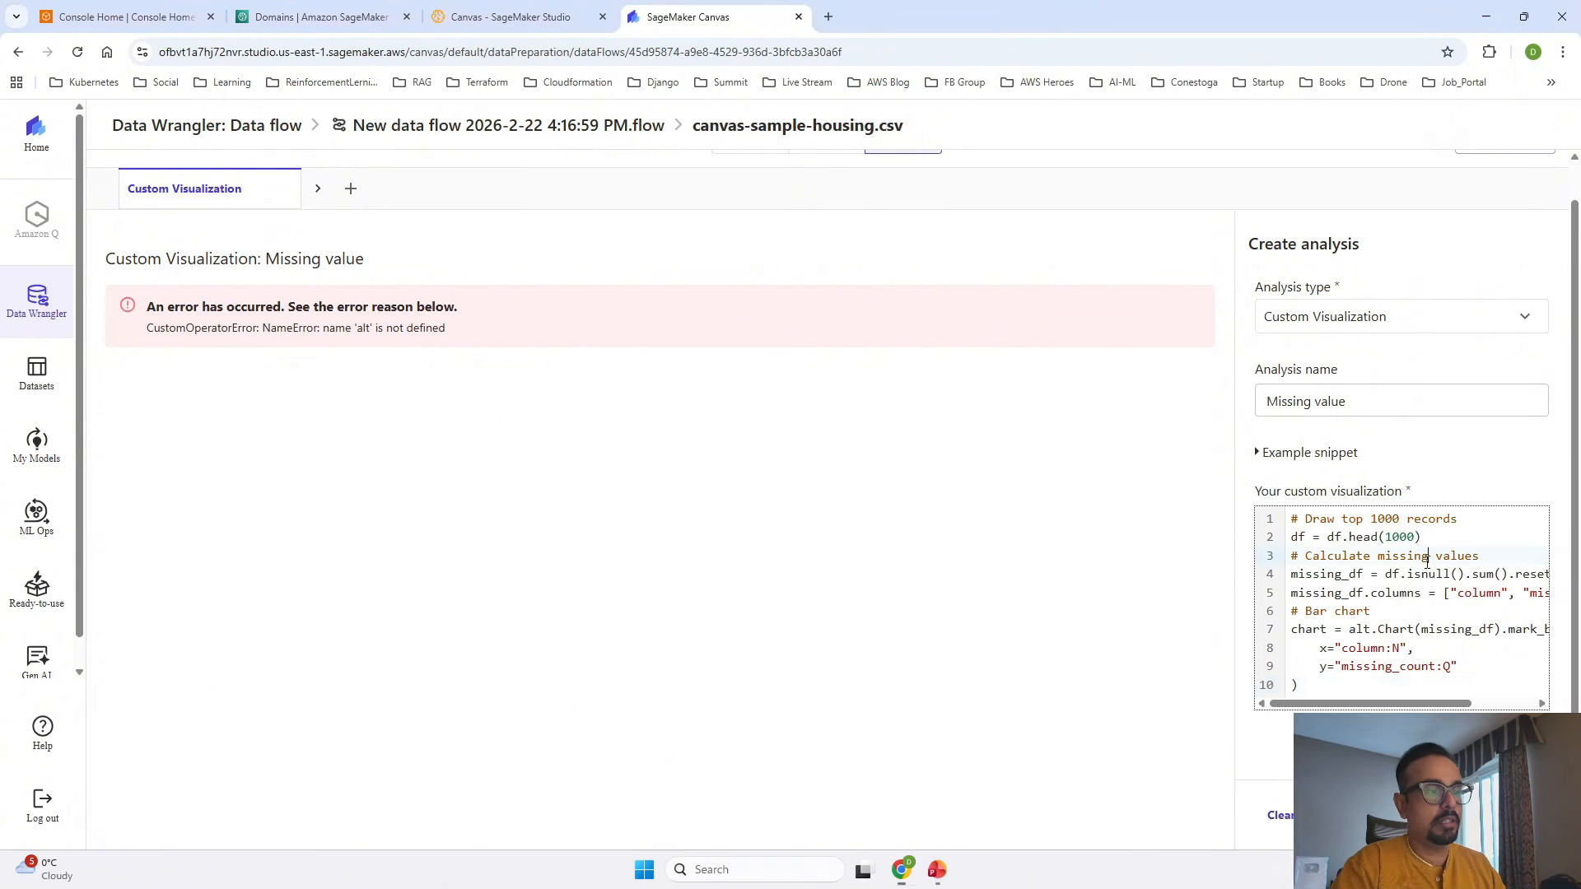
key("ctrl+a")
key("ctrl+v")
scroll(1428, 568, "up", 1)
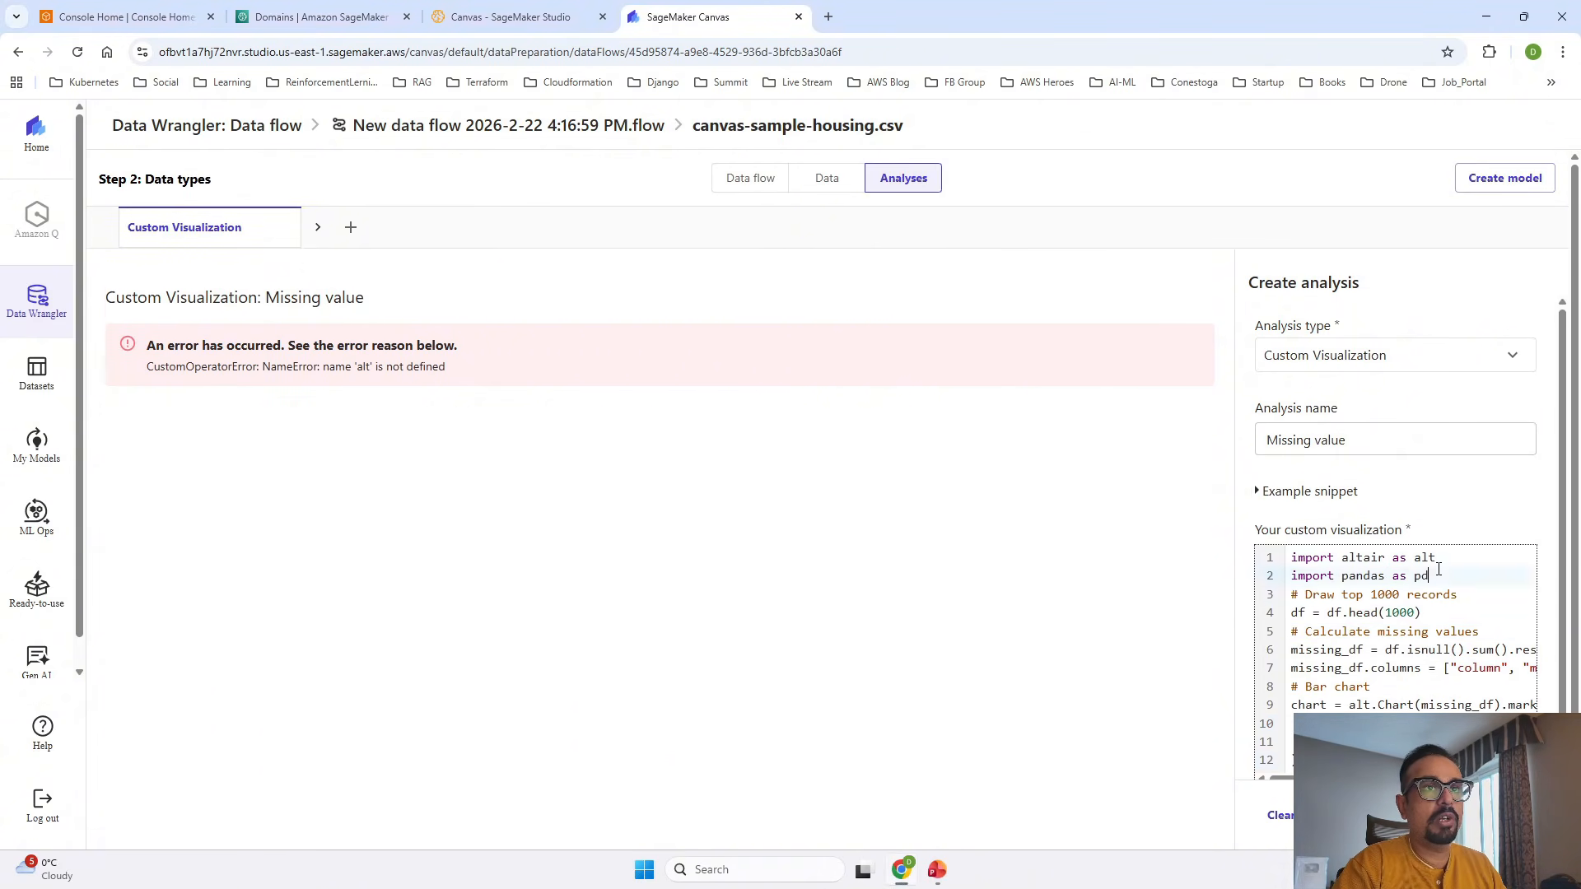
left_click_drag(1431, 575, 1290, 557)
left_click(1425, 816)
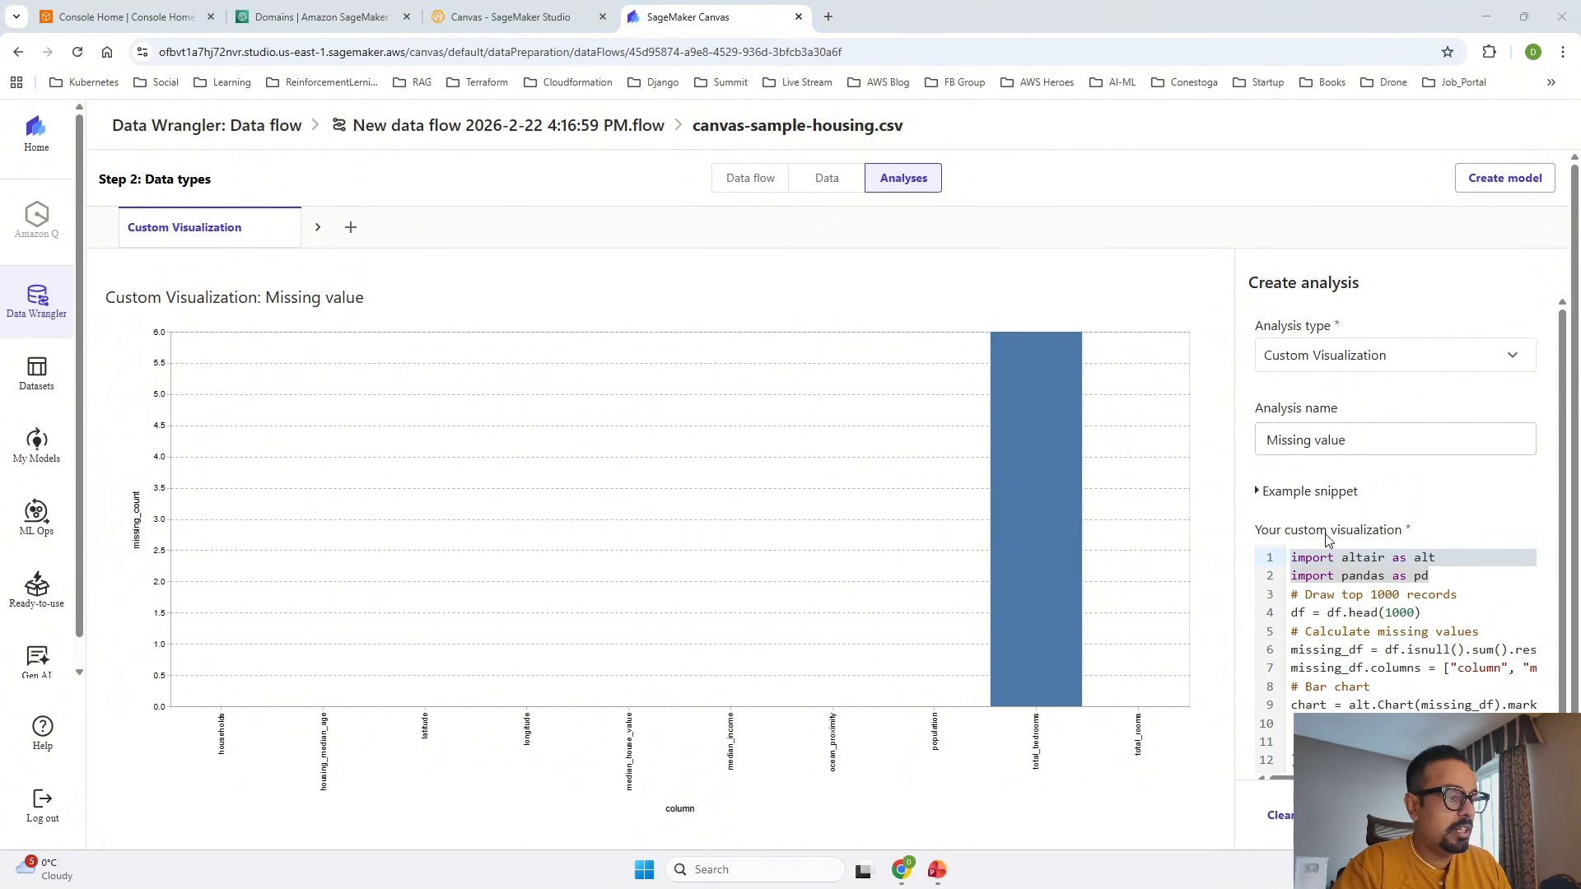
Step: Change the analysis type to Data Quality And Insights Report and name the analysis DataAnalysisReport
key("alt+Tab")
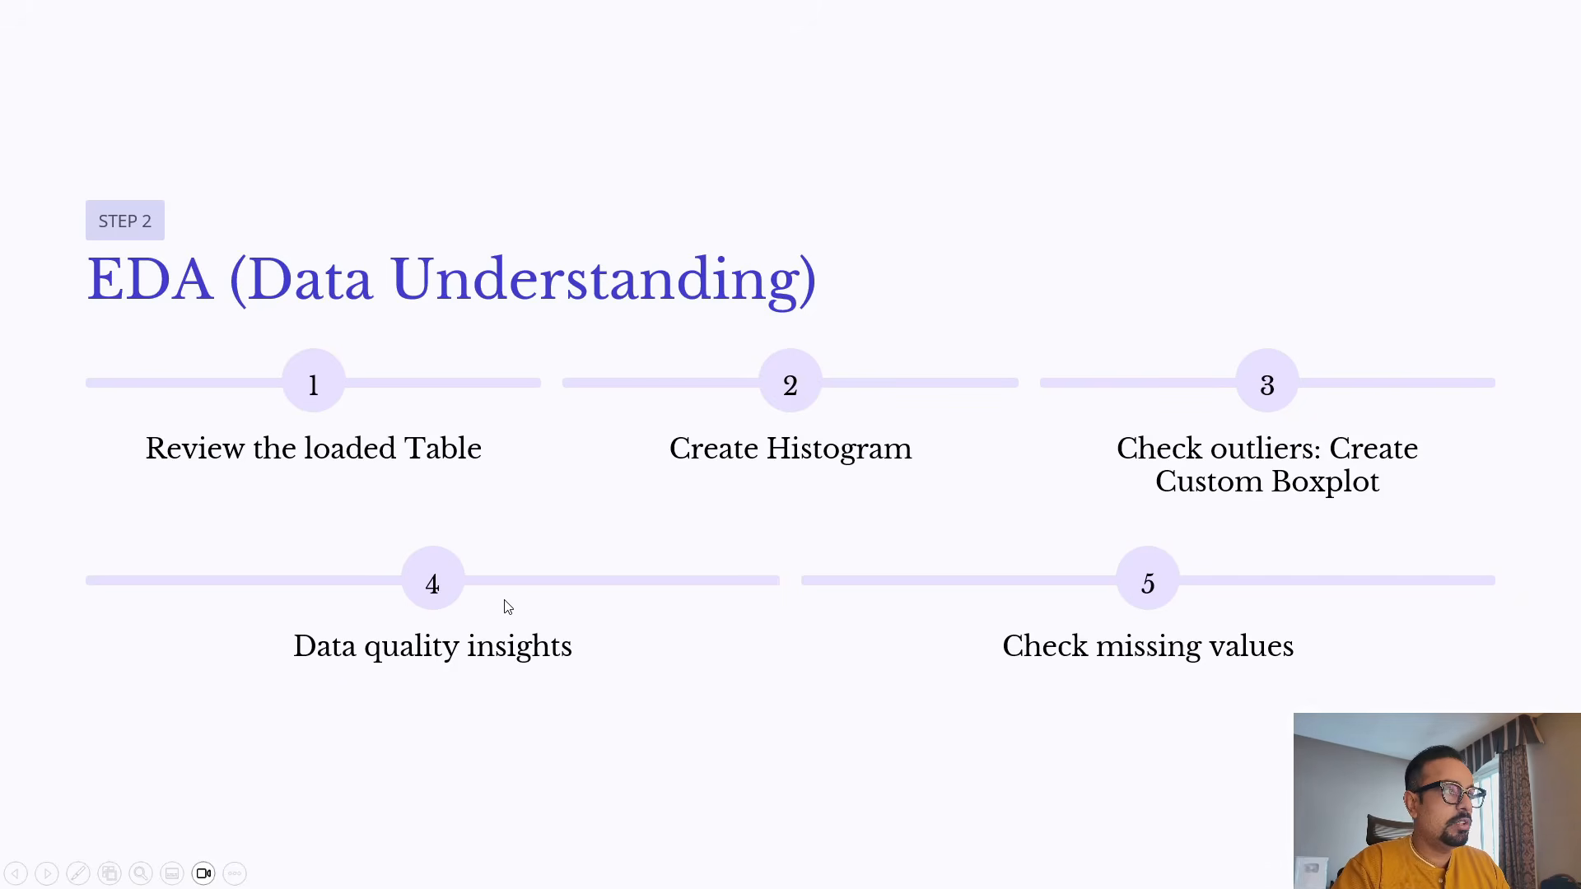
key("alt+Tab")
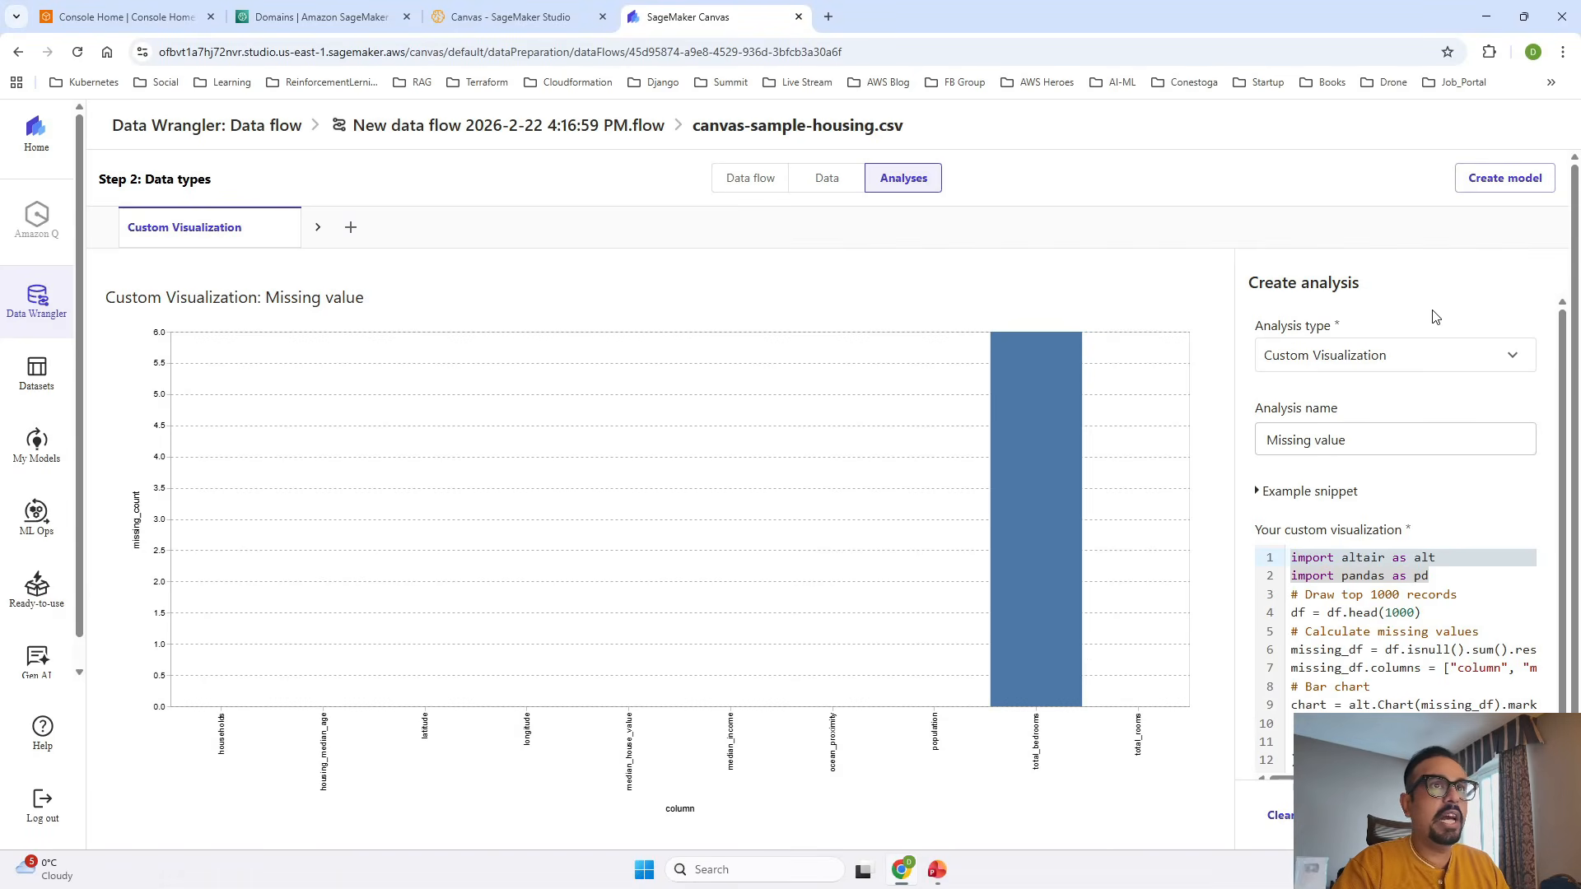
left_click(1511, 356)
left_click(1360, 394)
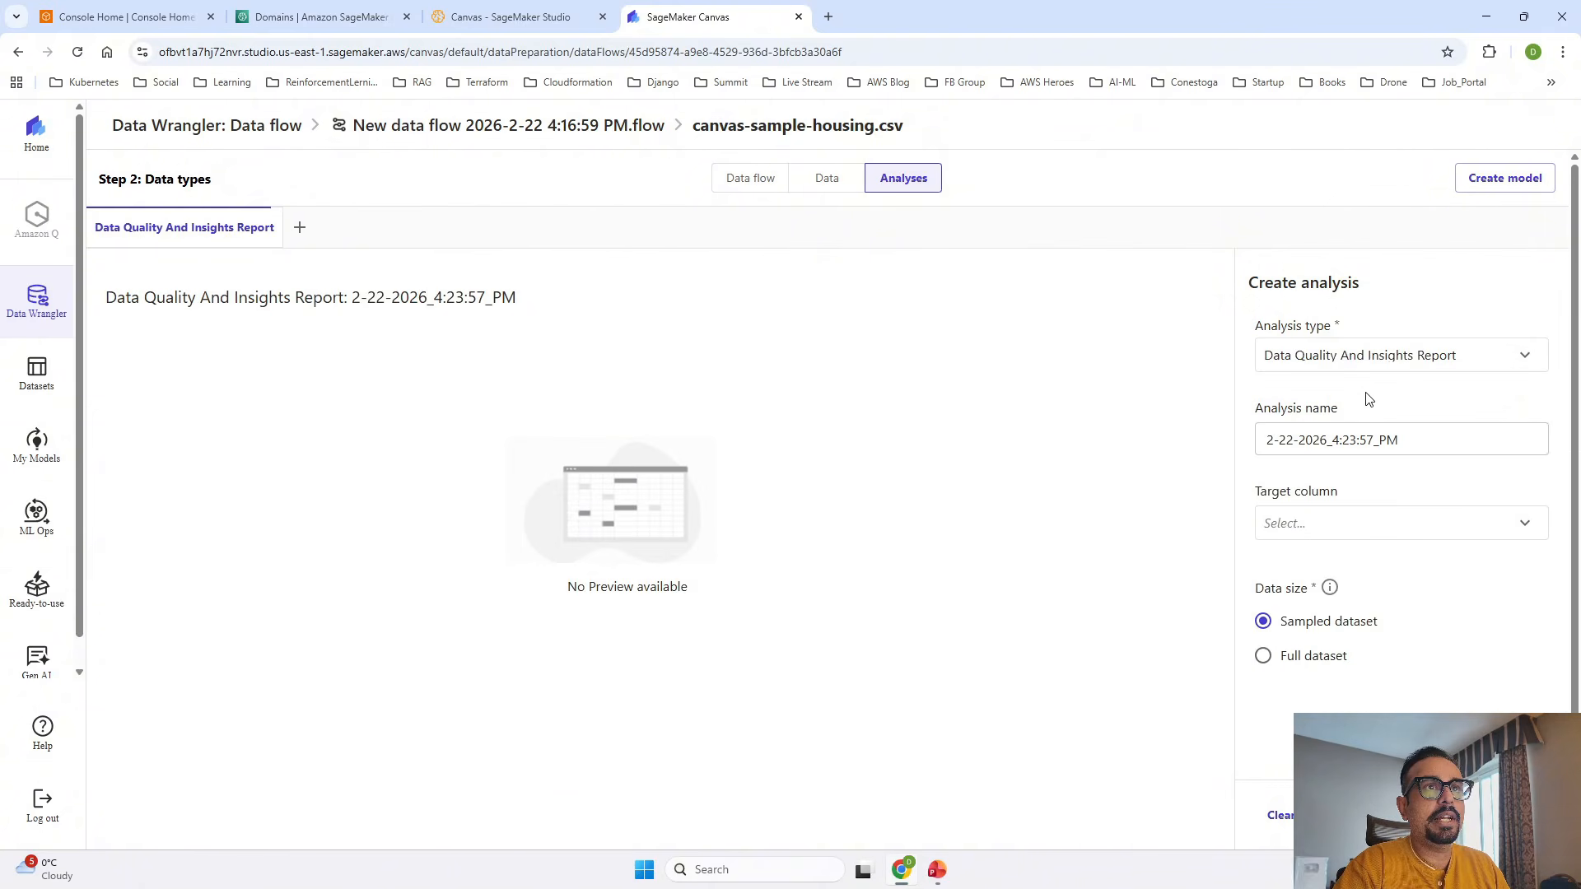
left_click(1417, 440)
left_click_drag(1416, 440, 1084, 409)
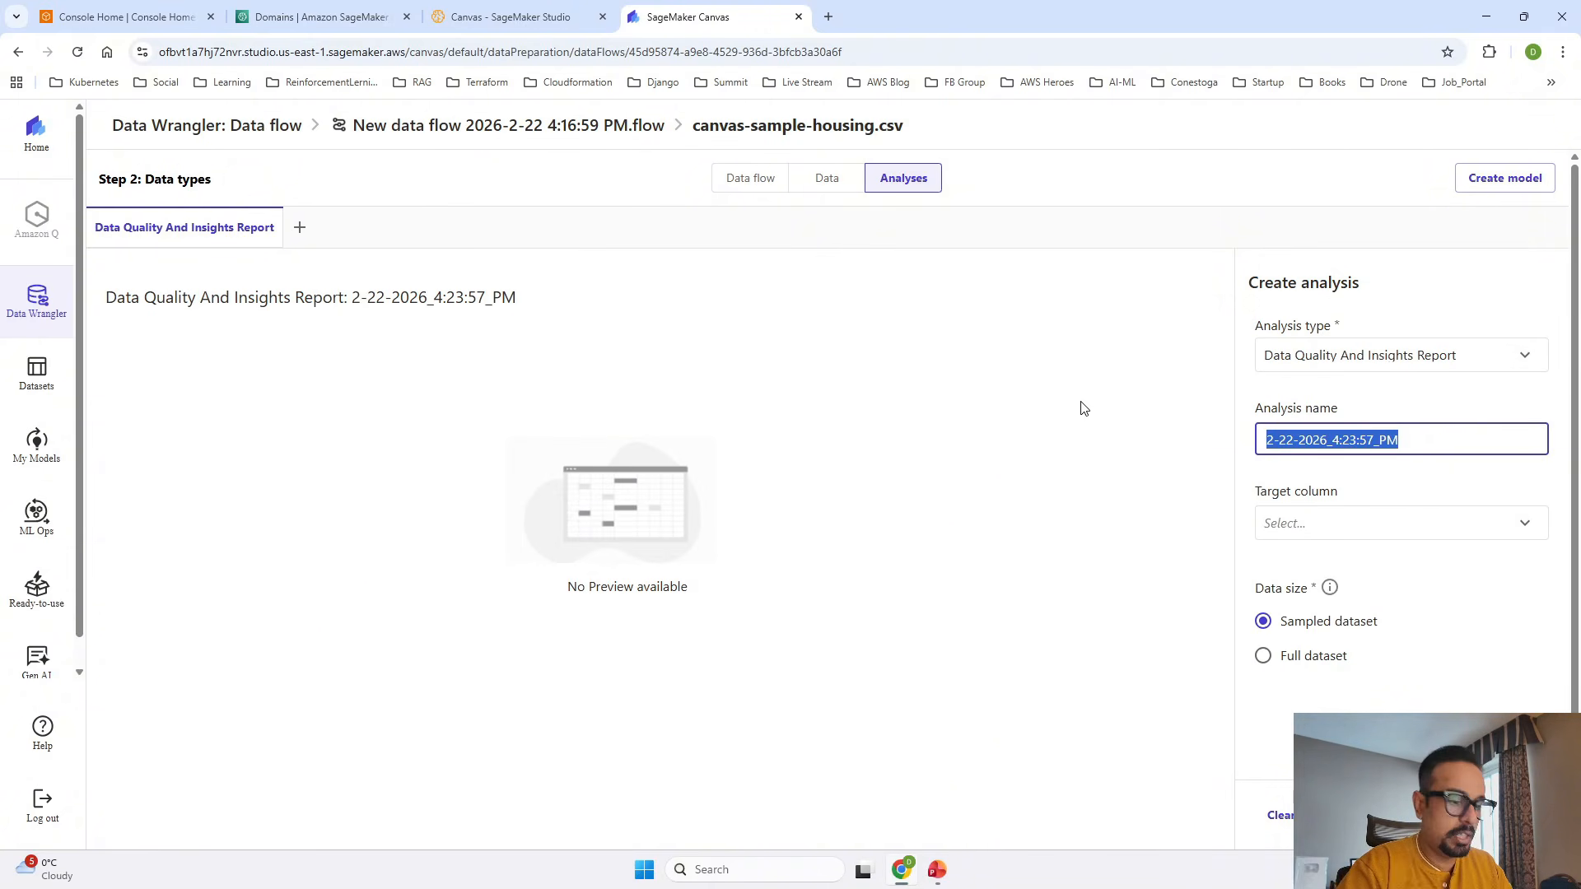
type("Anal")
key("BackSpace")
key("BackSpace")
key("BackSpace")
key("BackSpace")
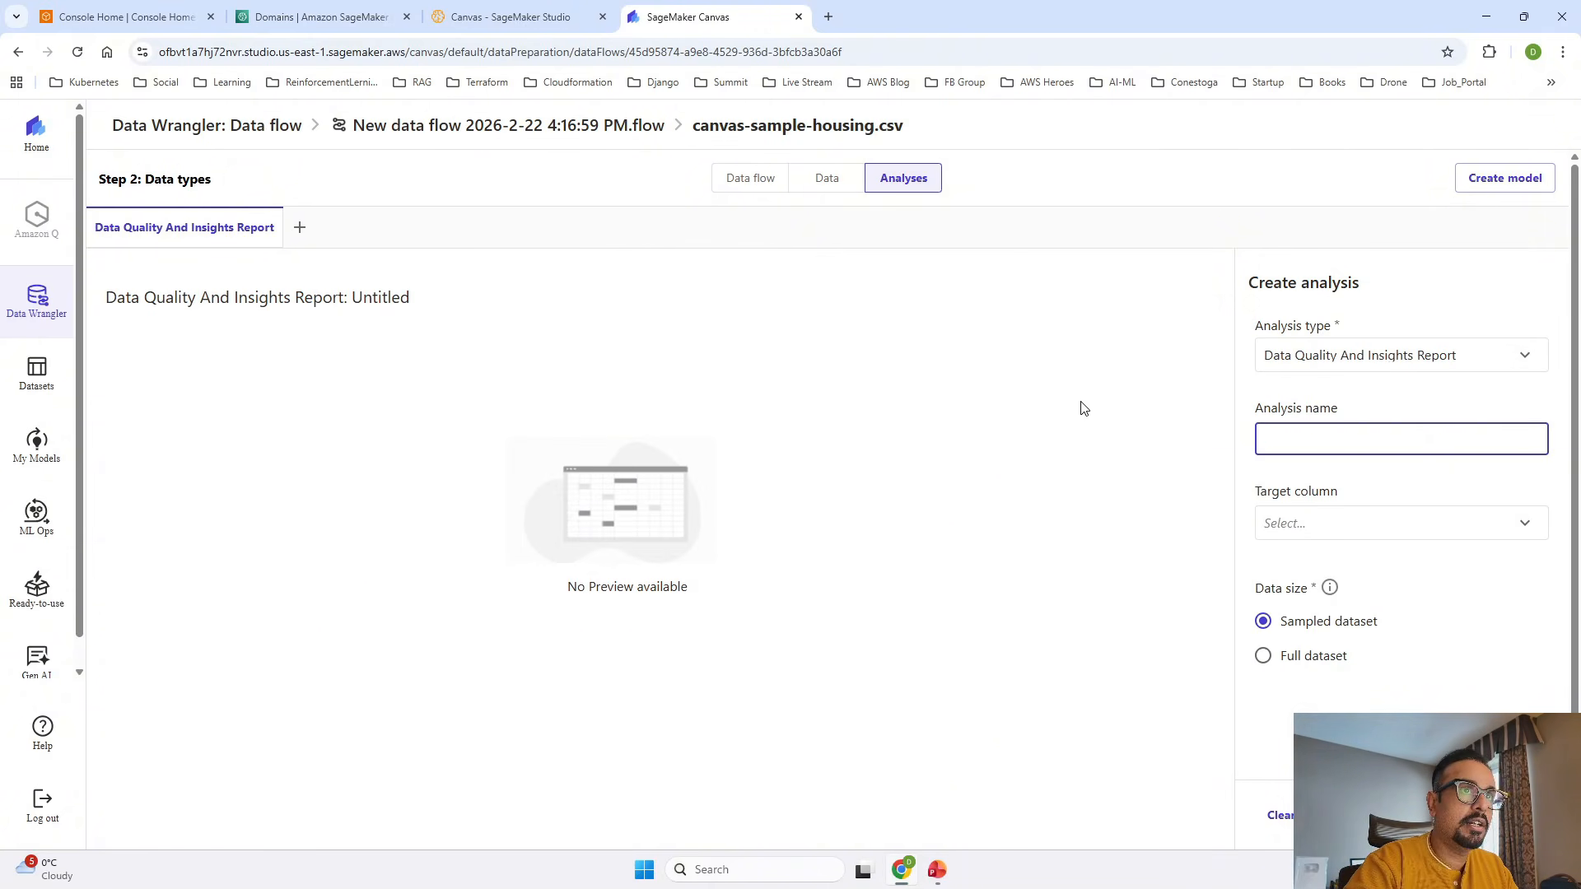
type("DataAnaly")
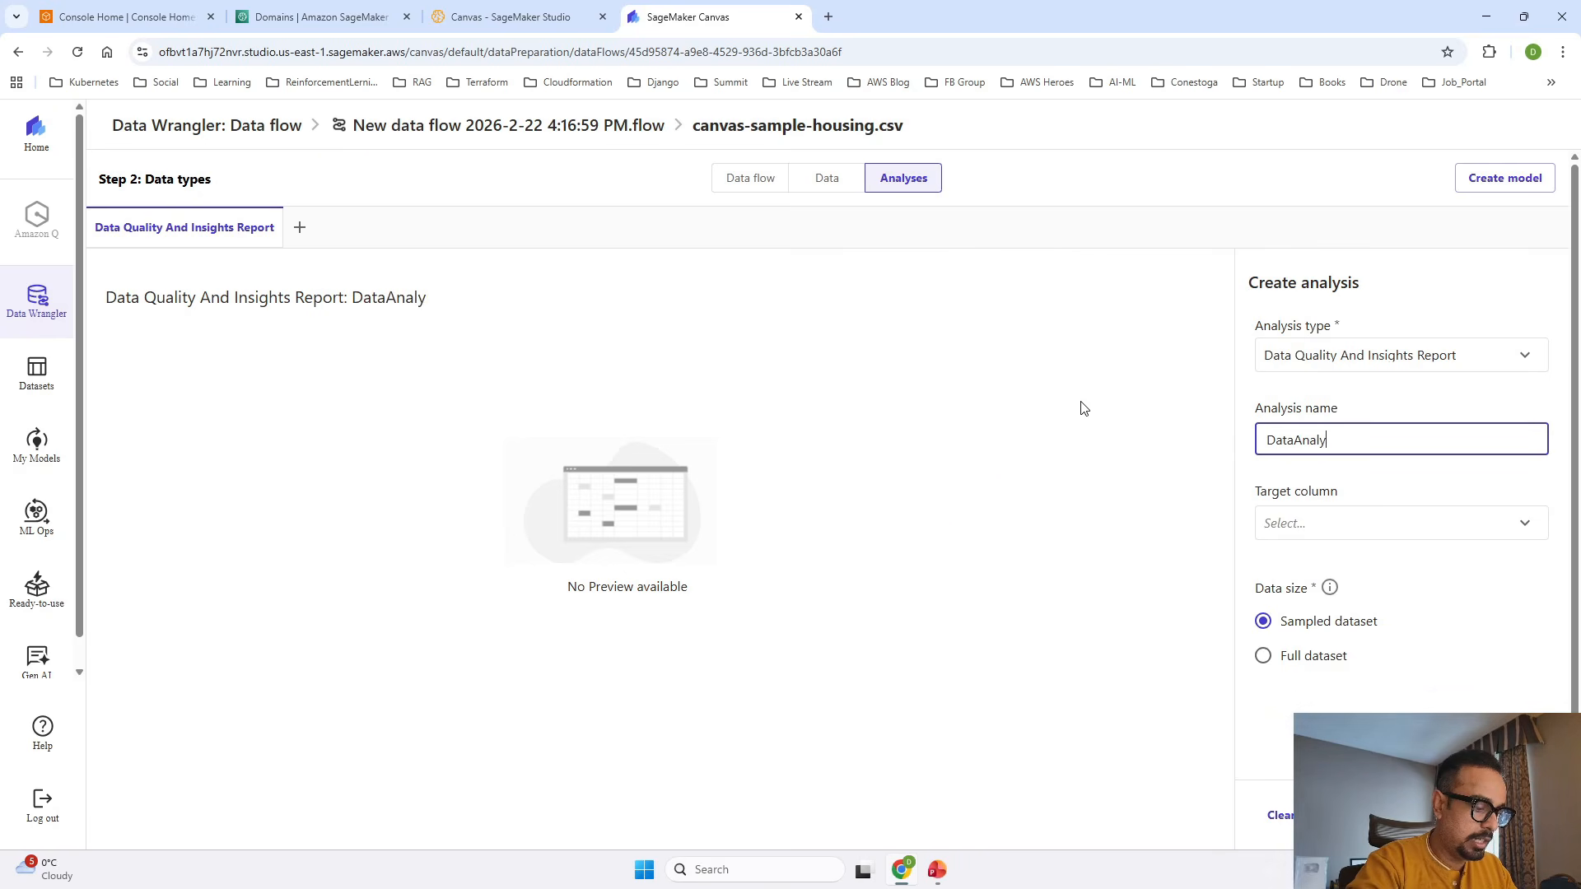
type("sisReport")
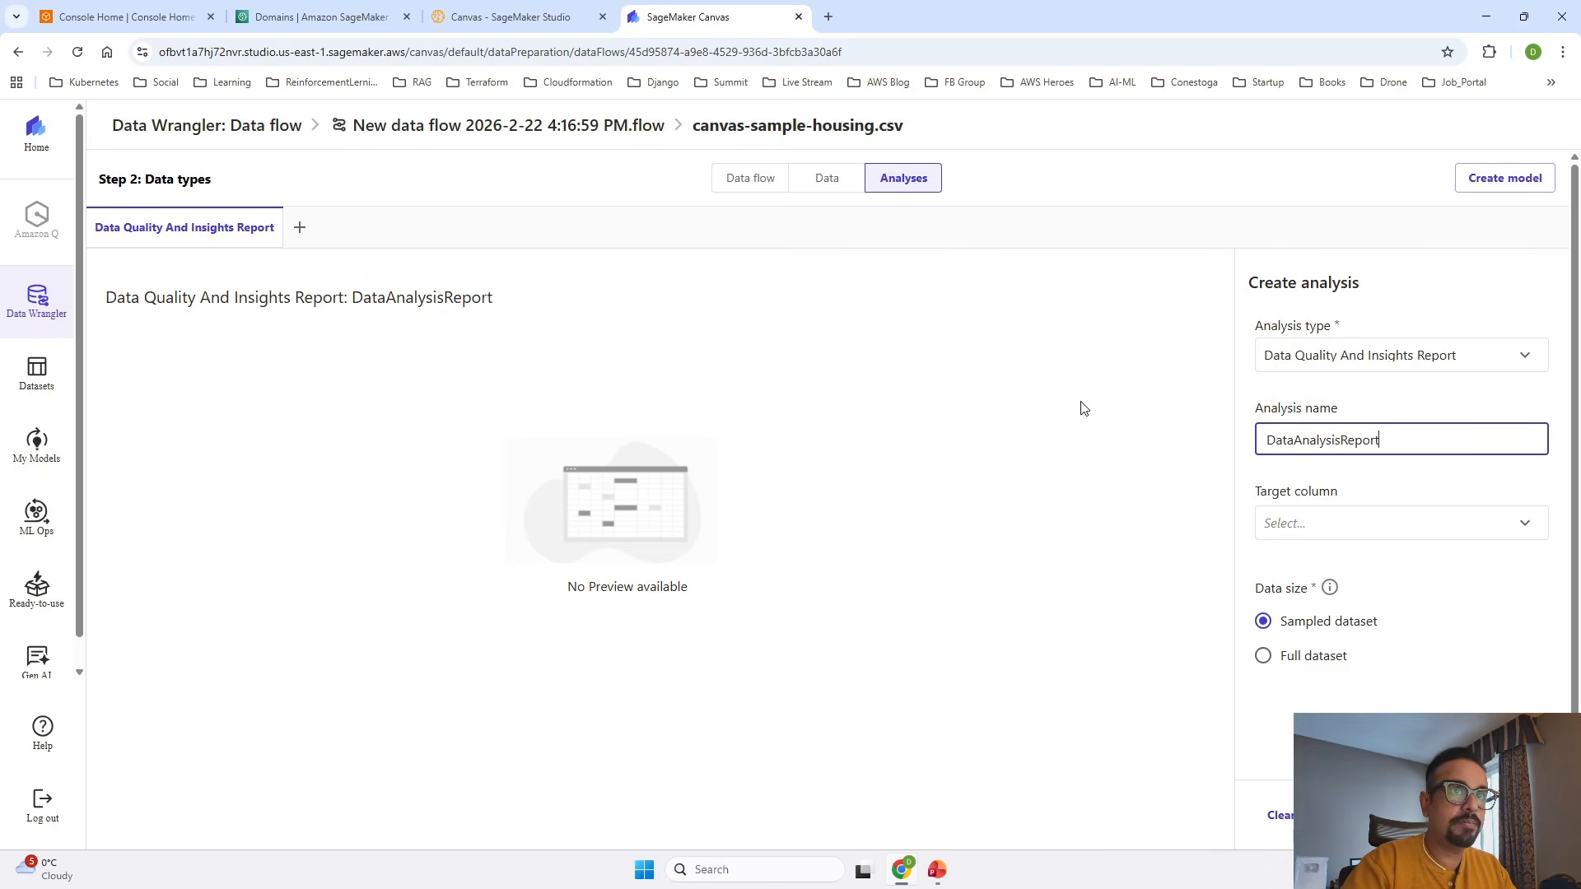
Step: Set the report's target column to median_house_value and its problem type to Regression
left_click(1522, 527)
scroll(1458, 692, "down", 2)
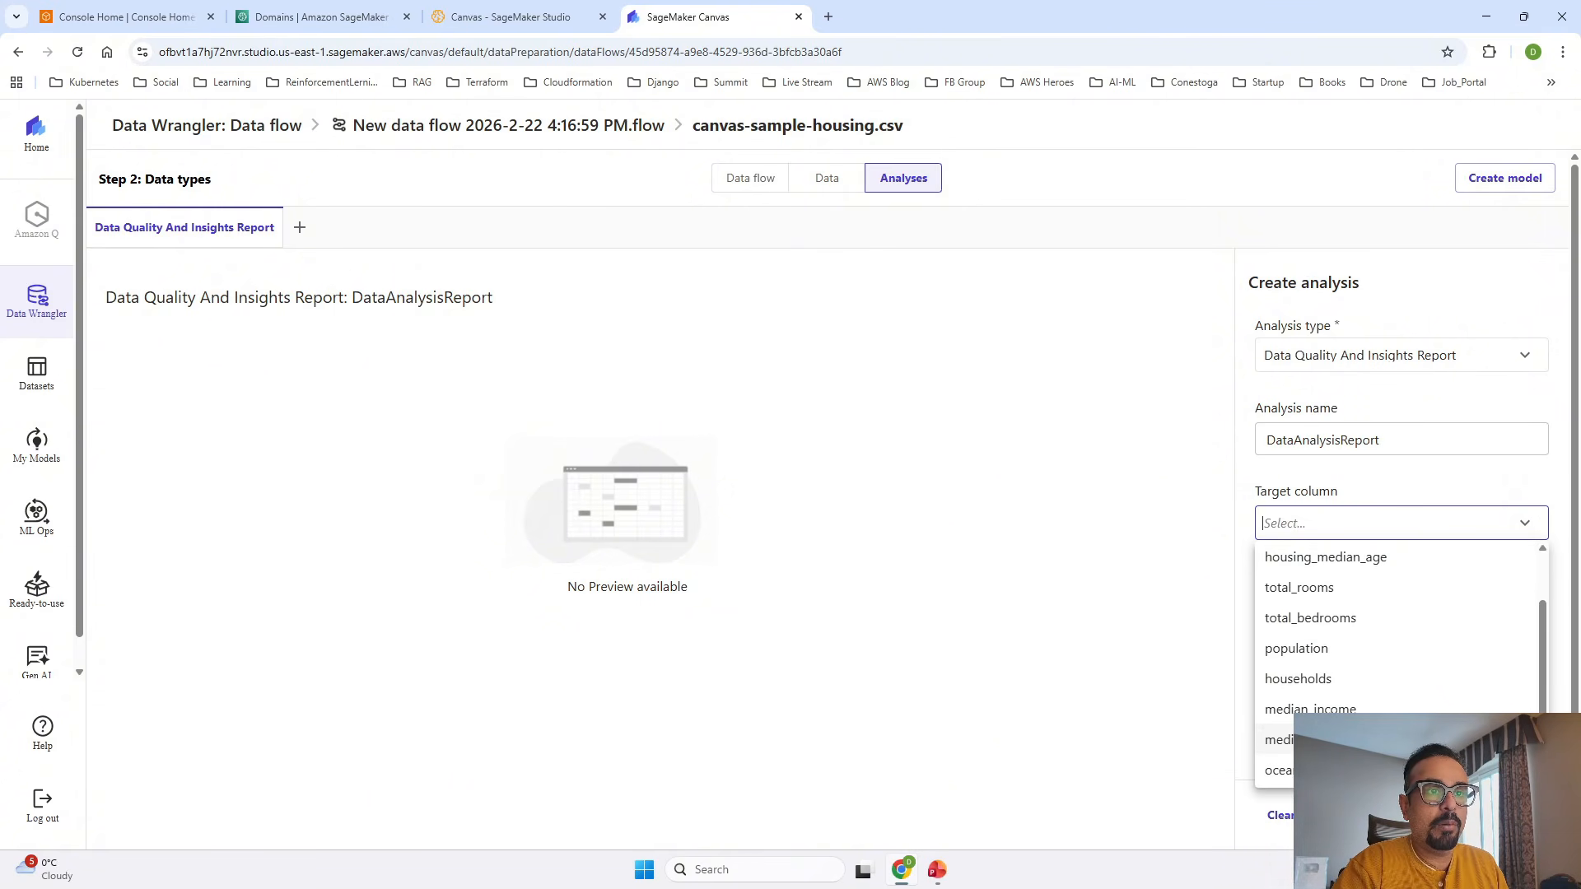
left_click(1281, 739)
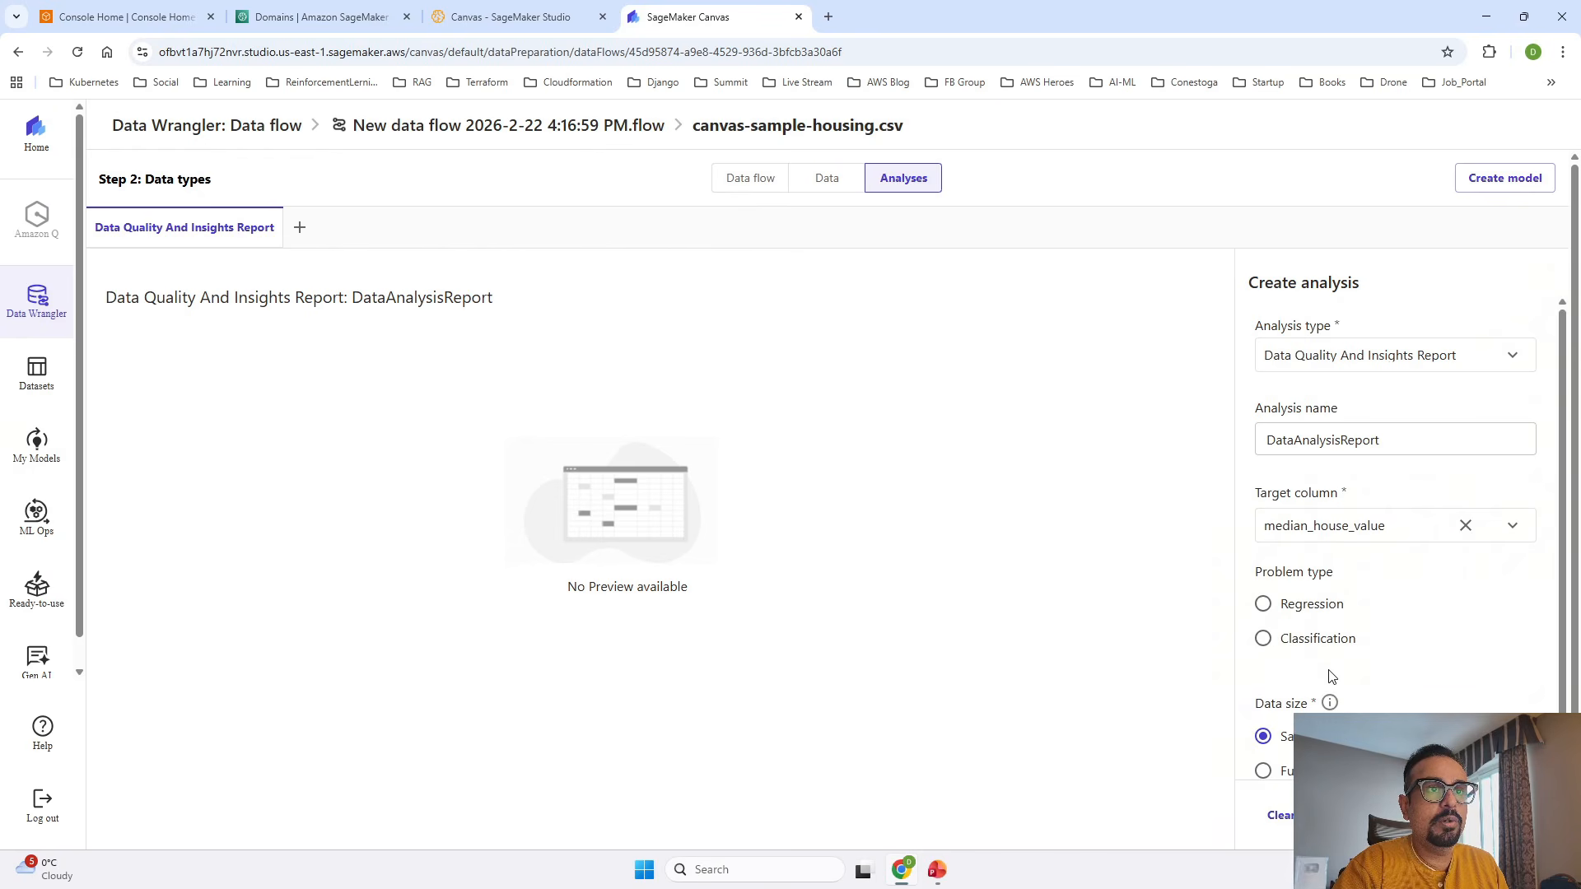
left_click(1266, 604)
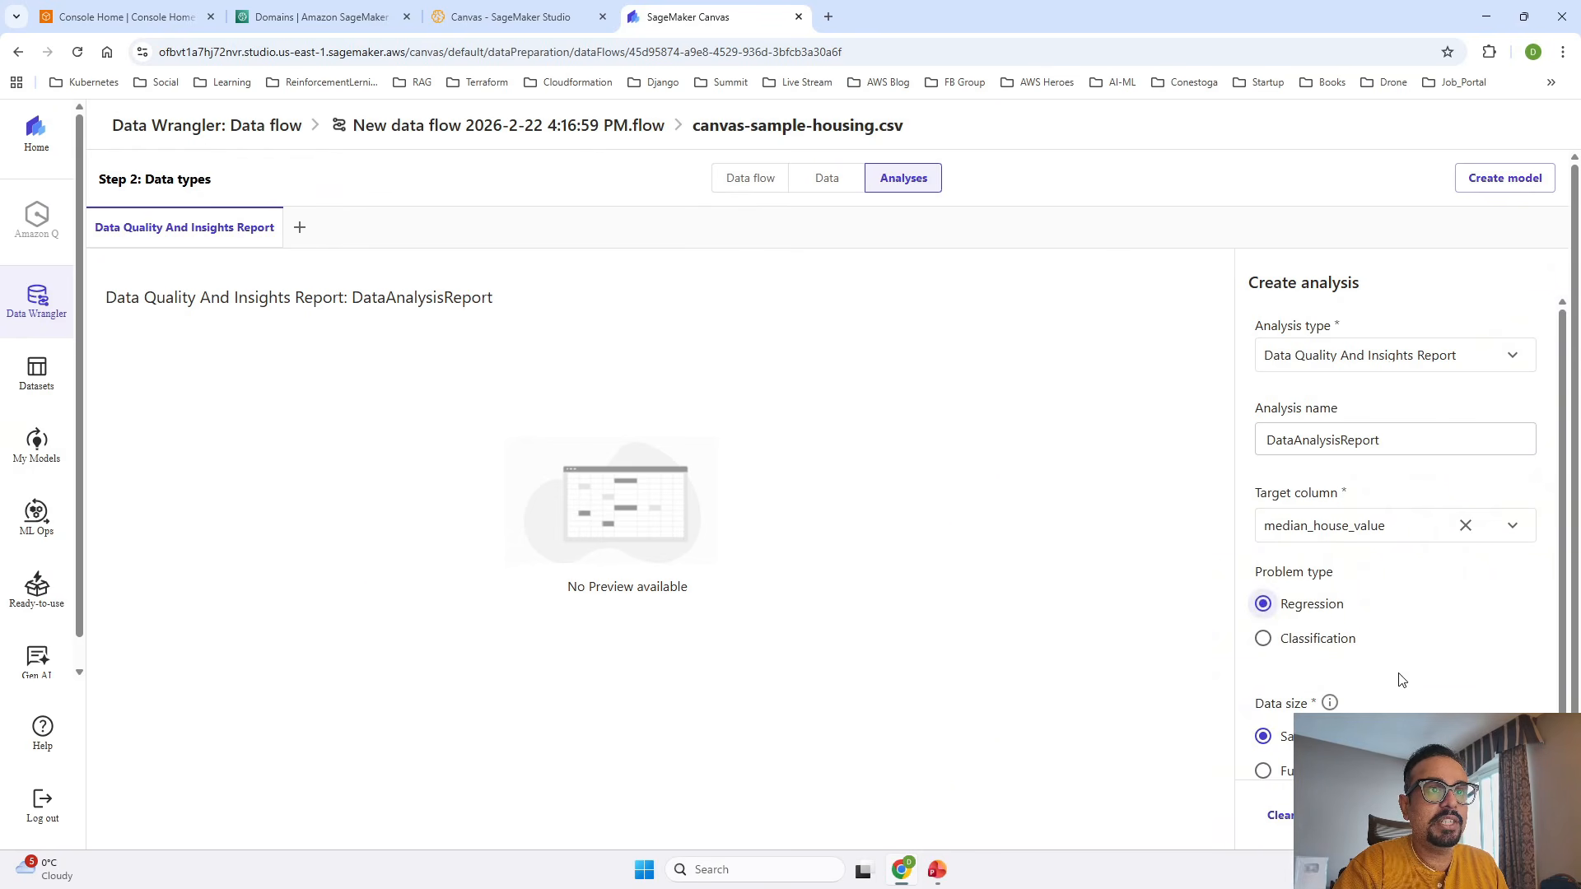
Step: Set the report's data size to Full dataset and create the analysis
scroll(1403, 680, "down", 1)
left_click(1264, 758)
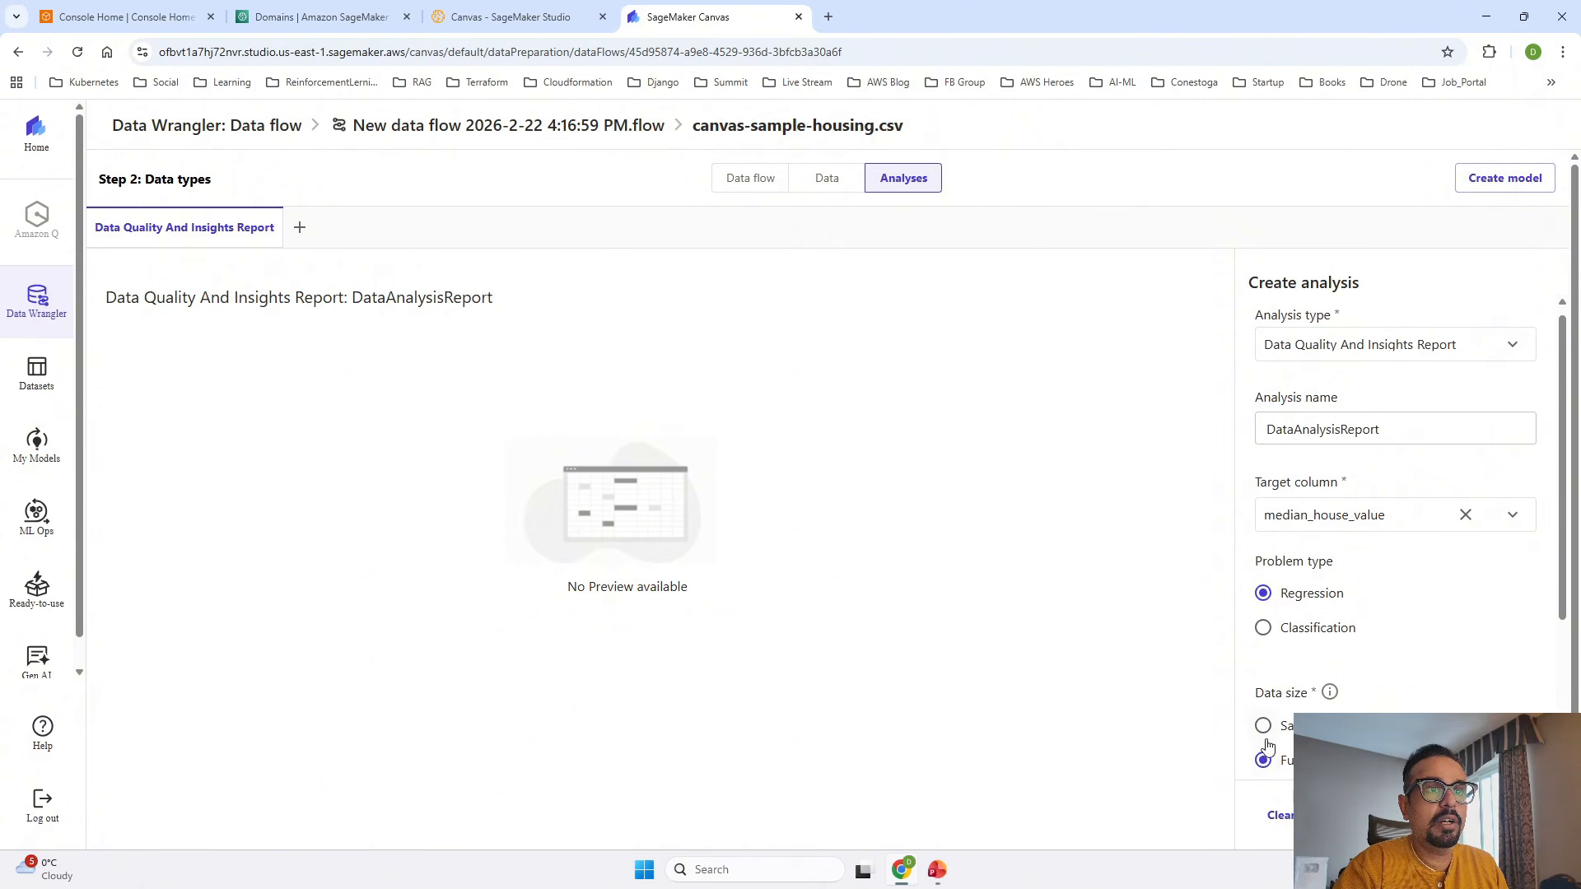
left_click(1265, 728)
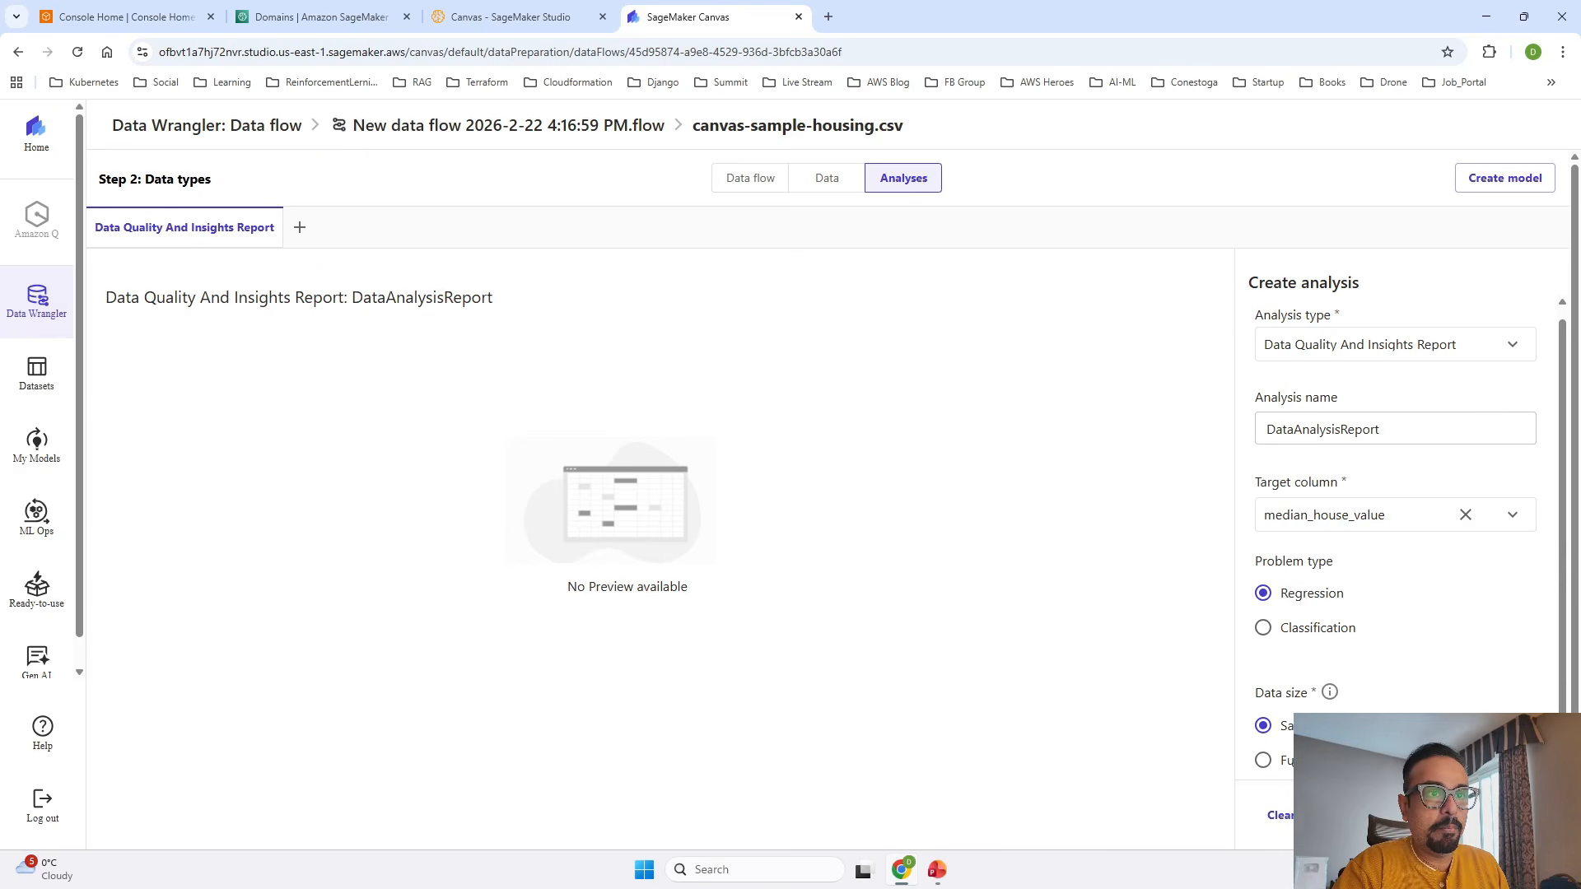
left_click(1285, 760)
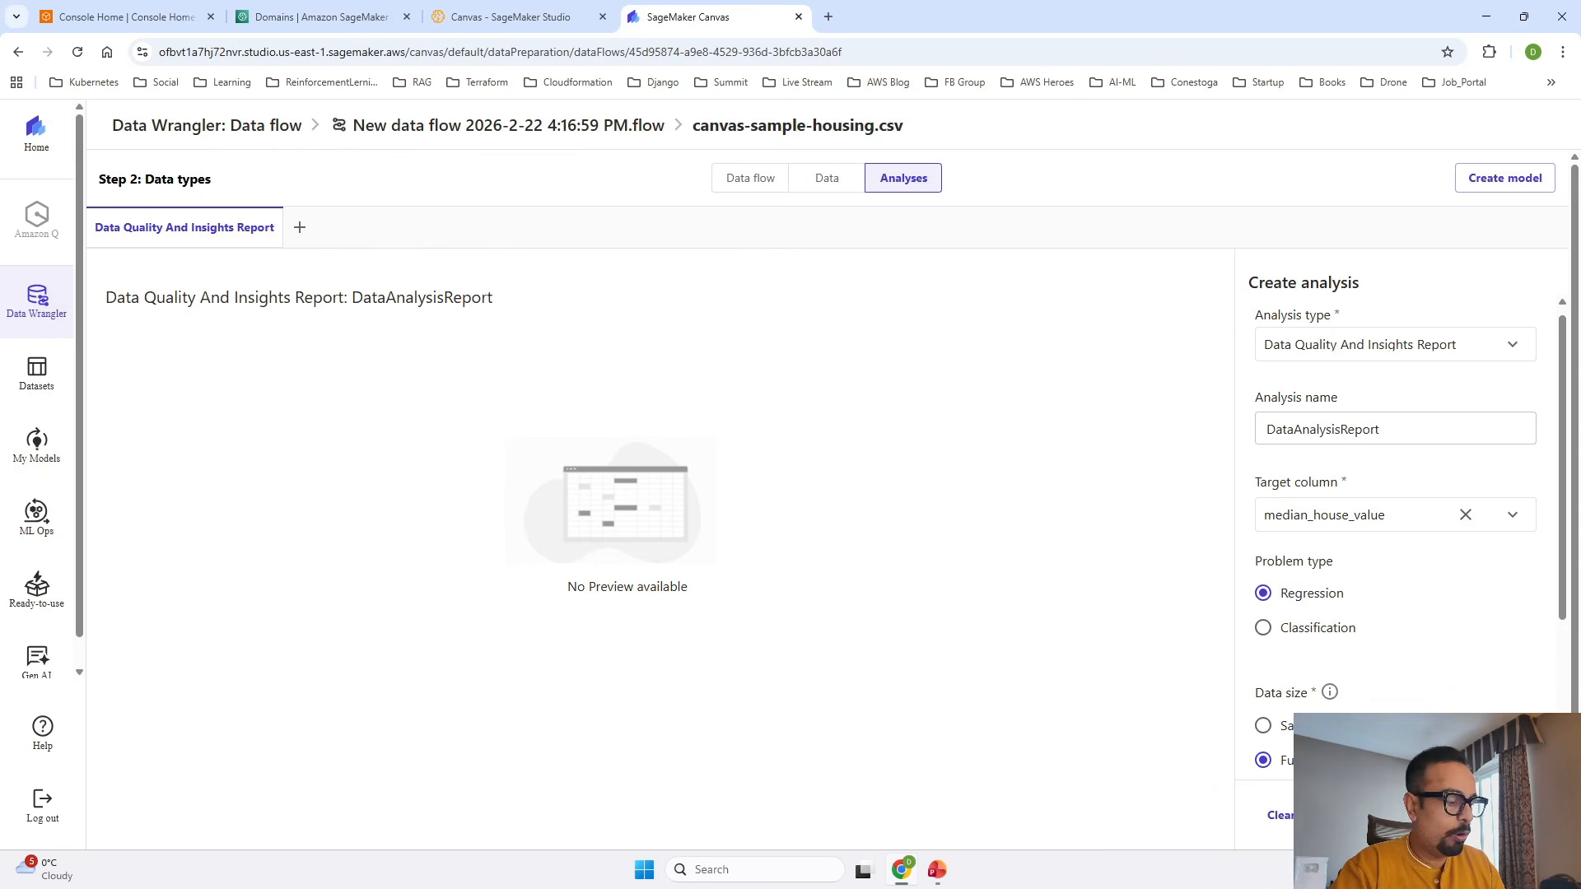
left_click(1501, 815)
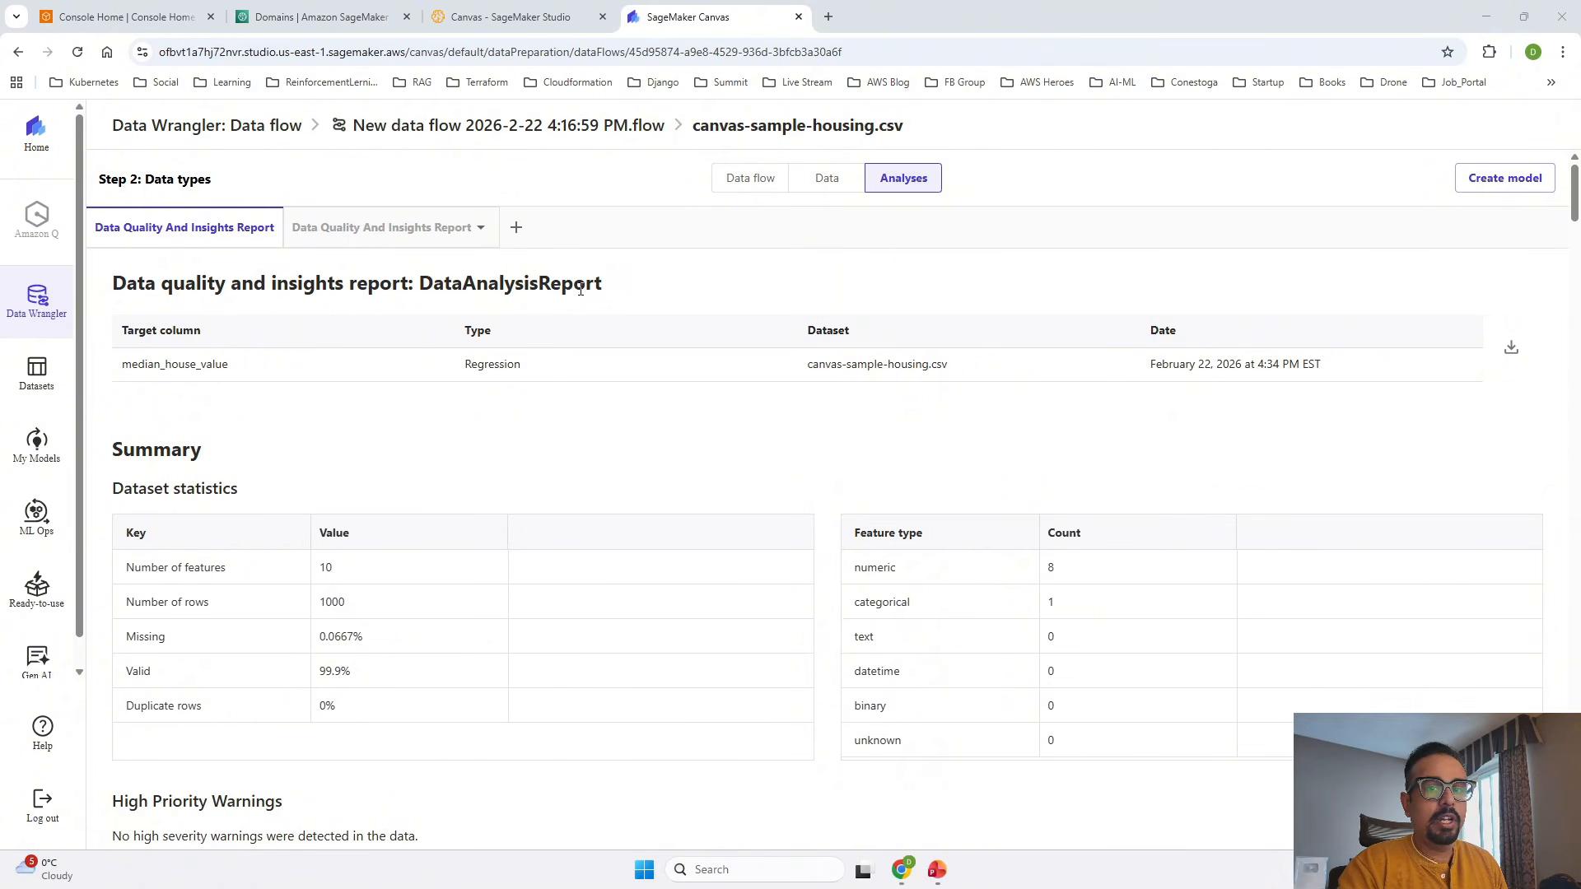
Step: Review SampleDatasetReport and DataAnalysisReport, examining their dataset statistics, feature summaries and anomalous samples
left_click(381, 229)
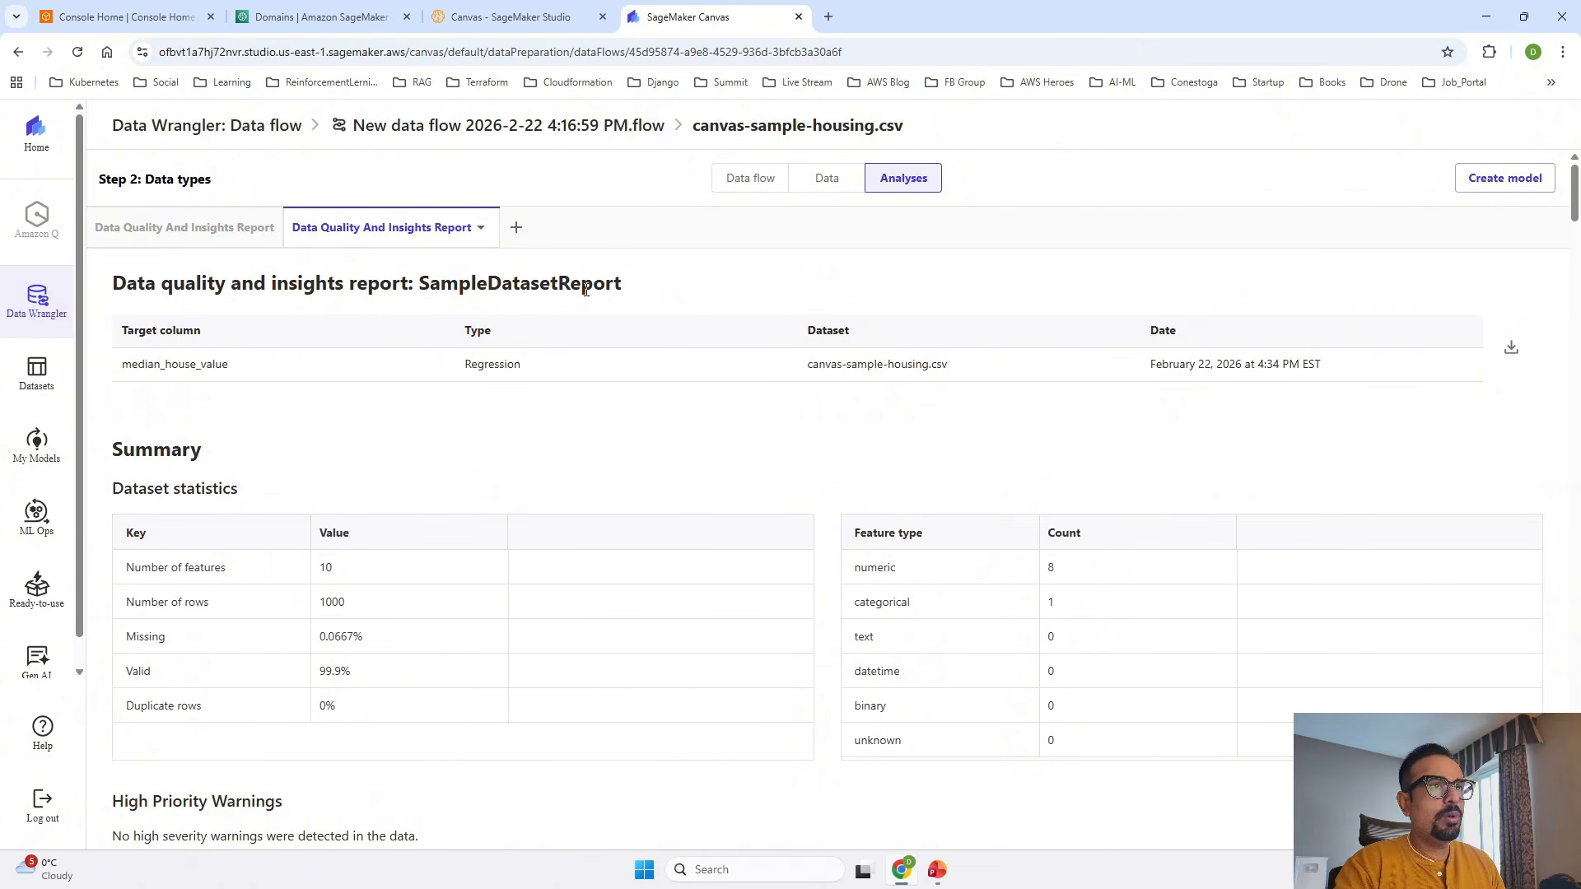
scroll(915, 540, "down", 10)
scroll(649, 462, "down", 1)
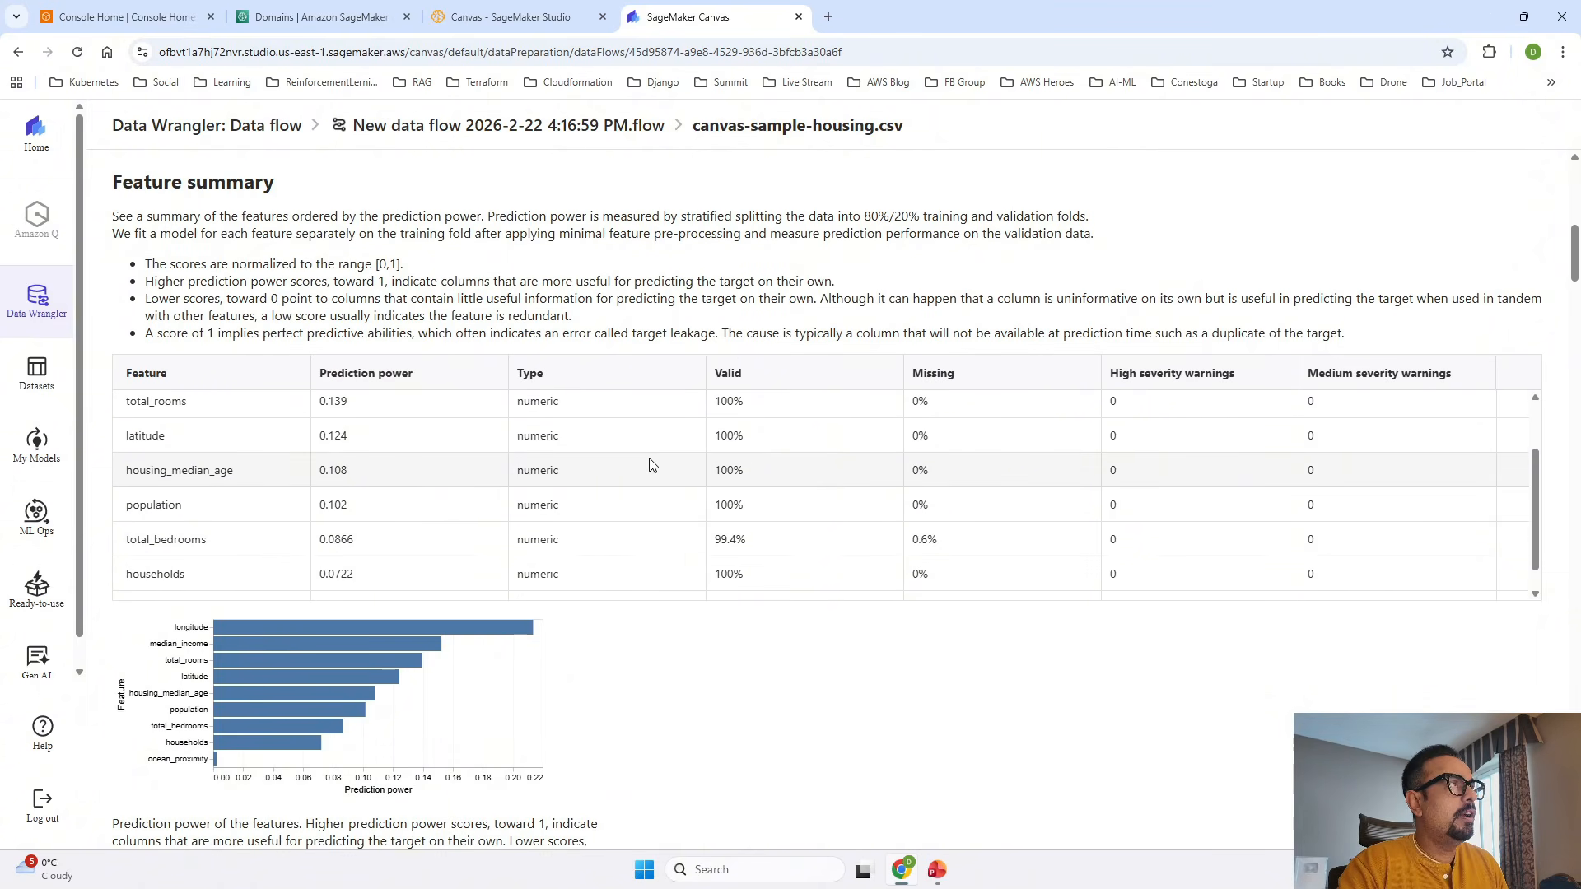
scroll(534, 370, "up", 15)
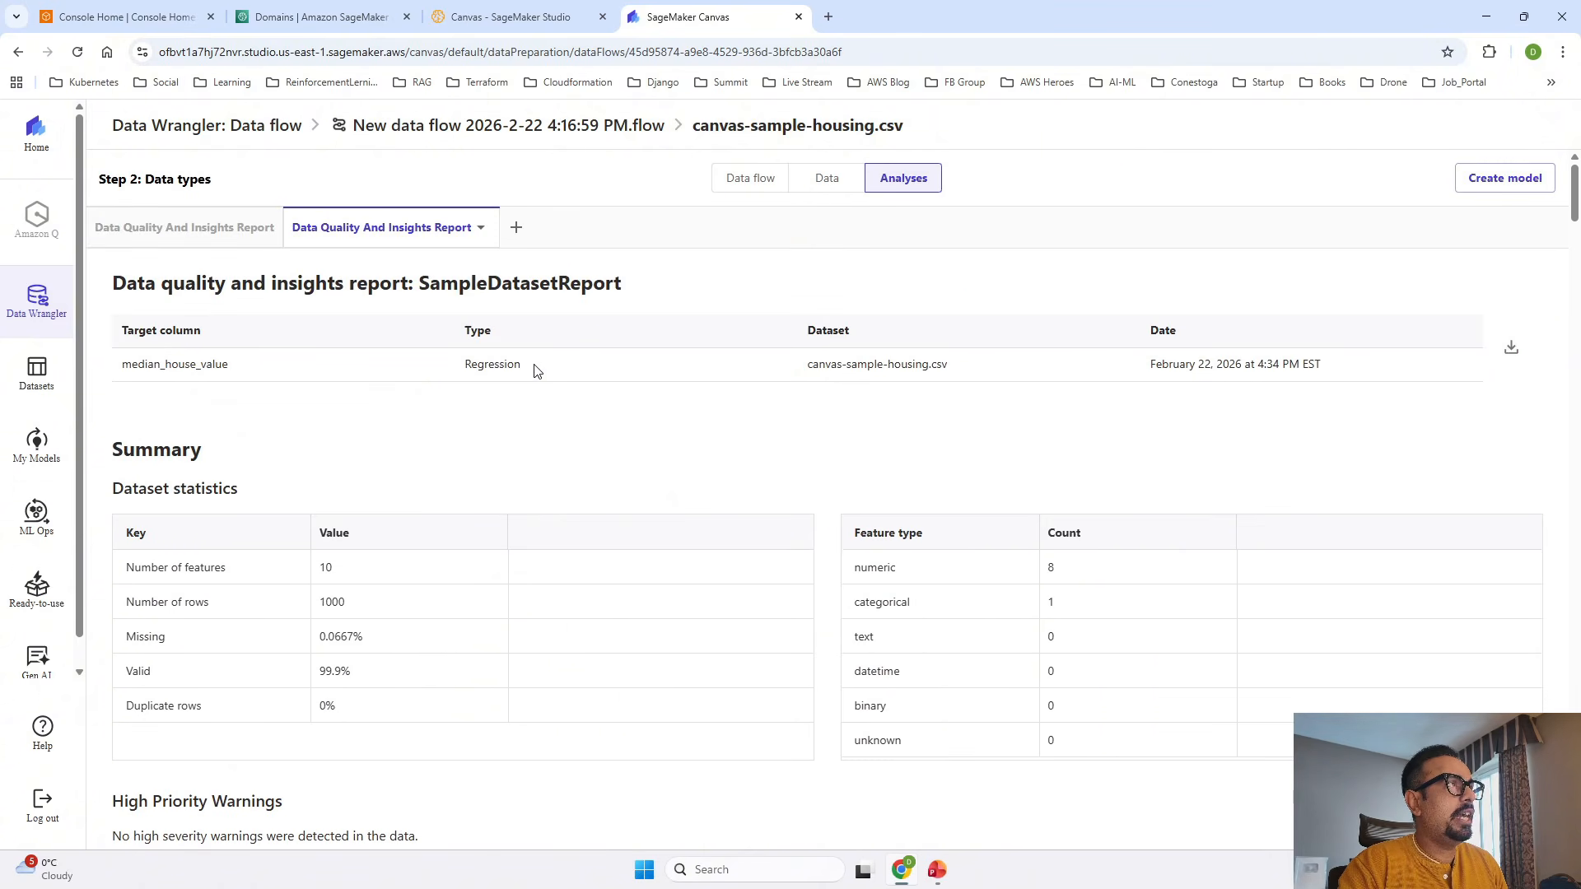
left_click(206, 225)
scroll(337, 596, "down", 20)
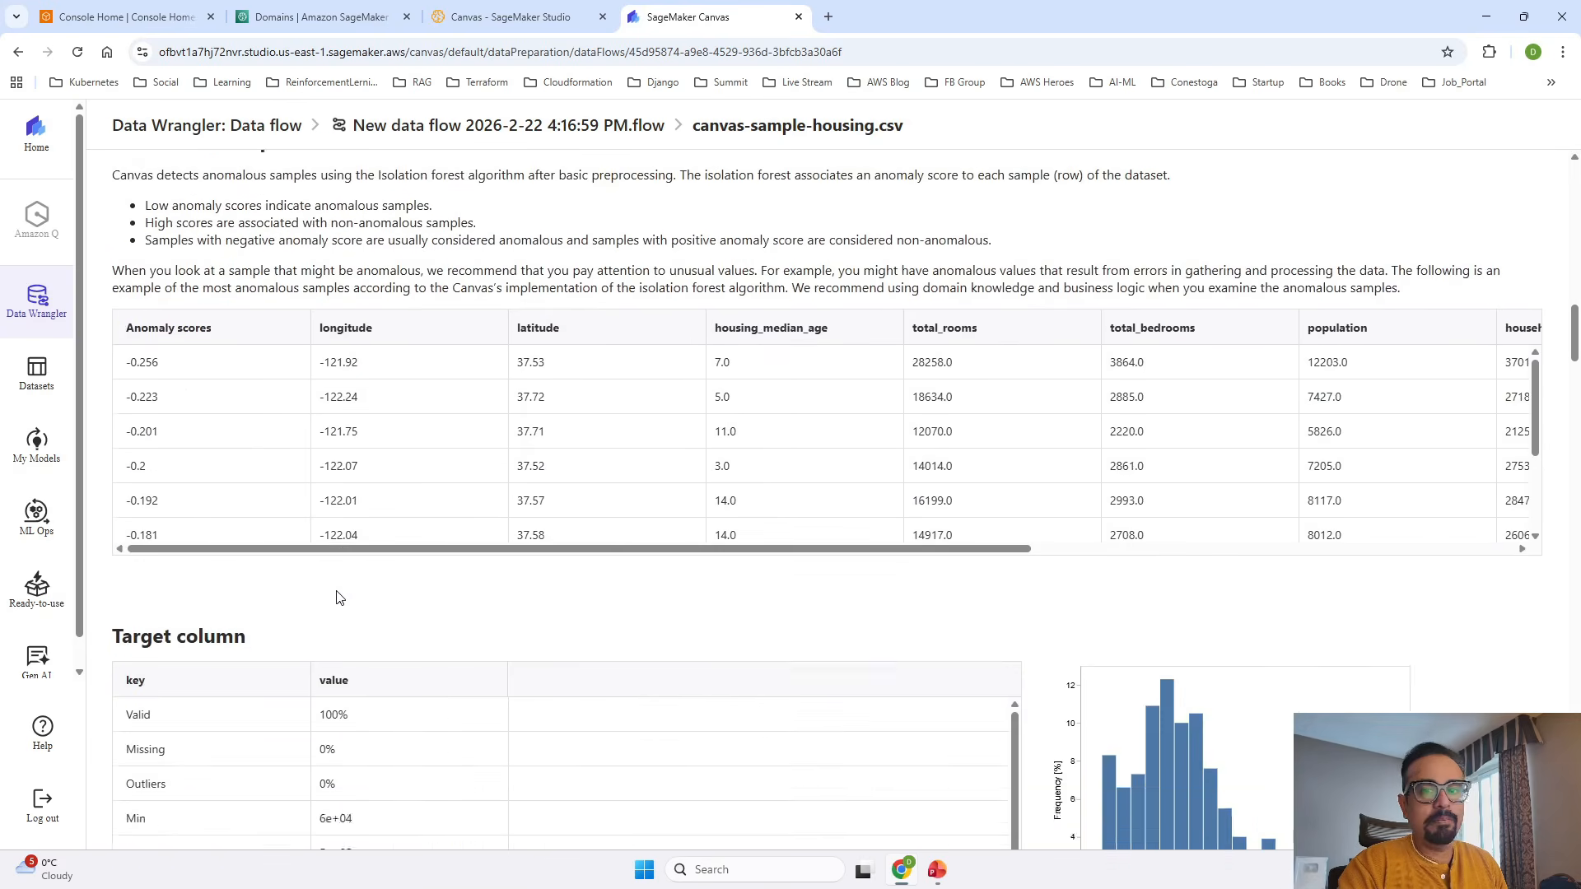
scroll(337, 591, "down", 10)
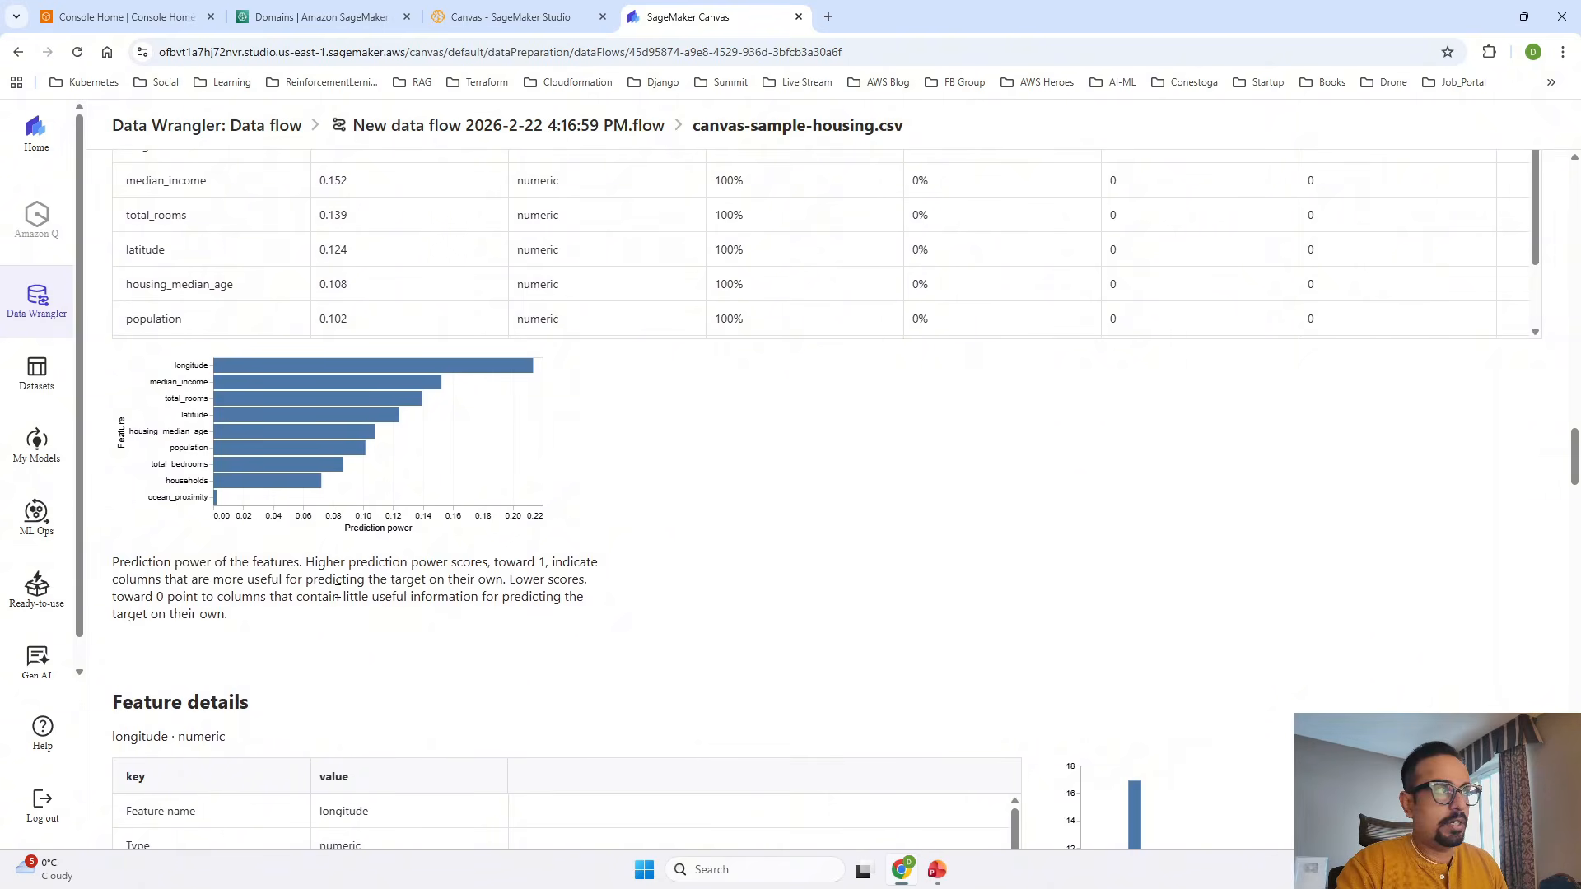
scroll(337, 592, "up", 20)
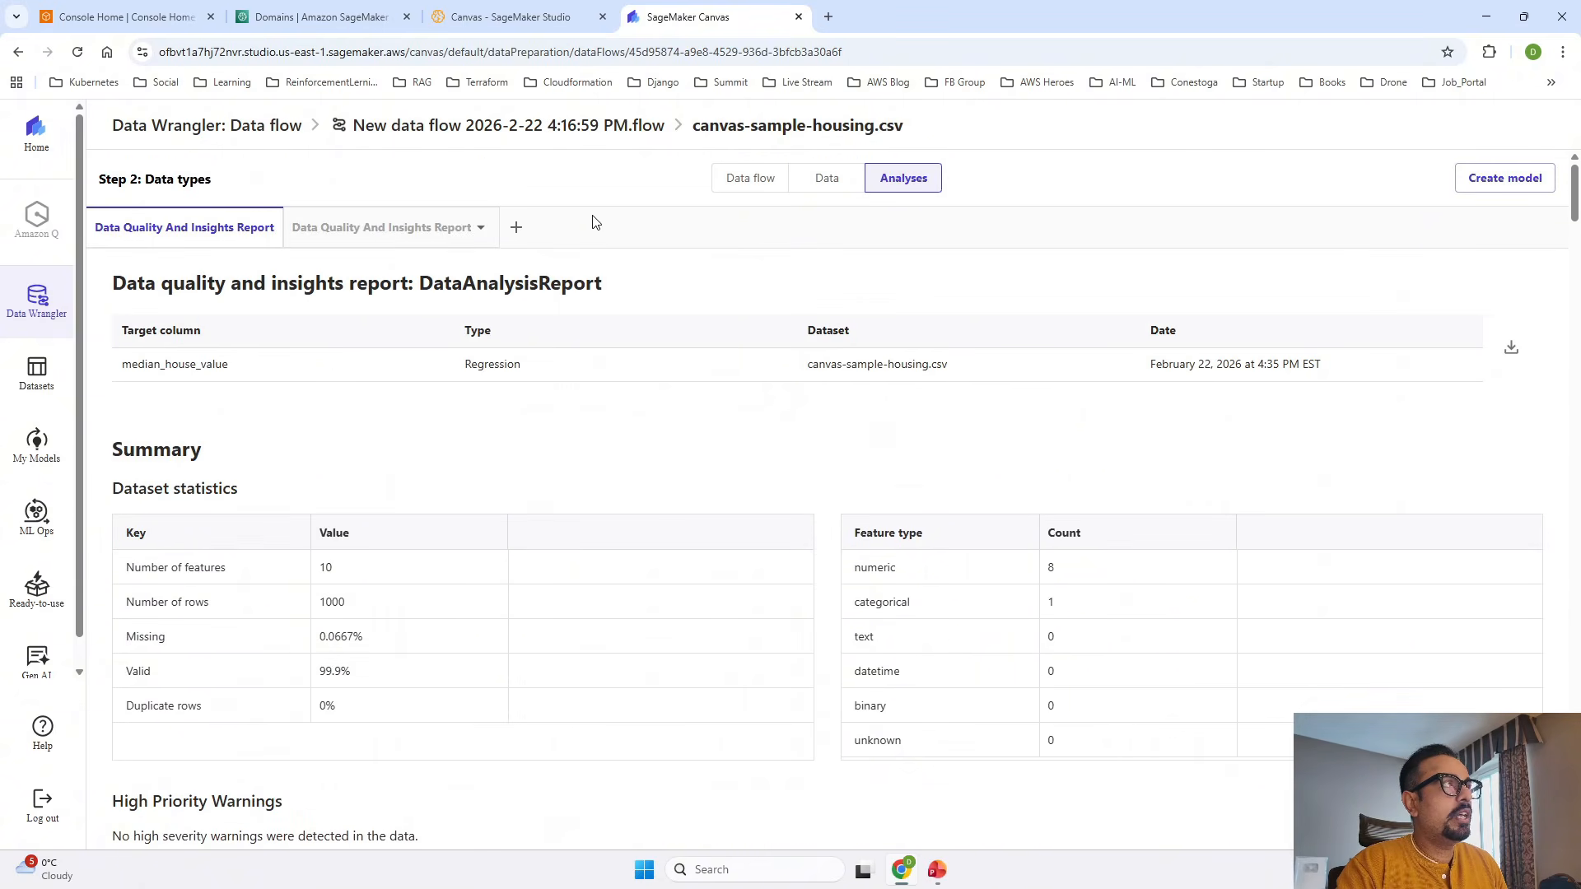
Step: Show the two Data Quality And Insights Report nodes in the data flow and open DataAnalysisReport from its node
left_click(749, 189)
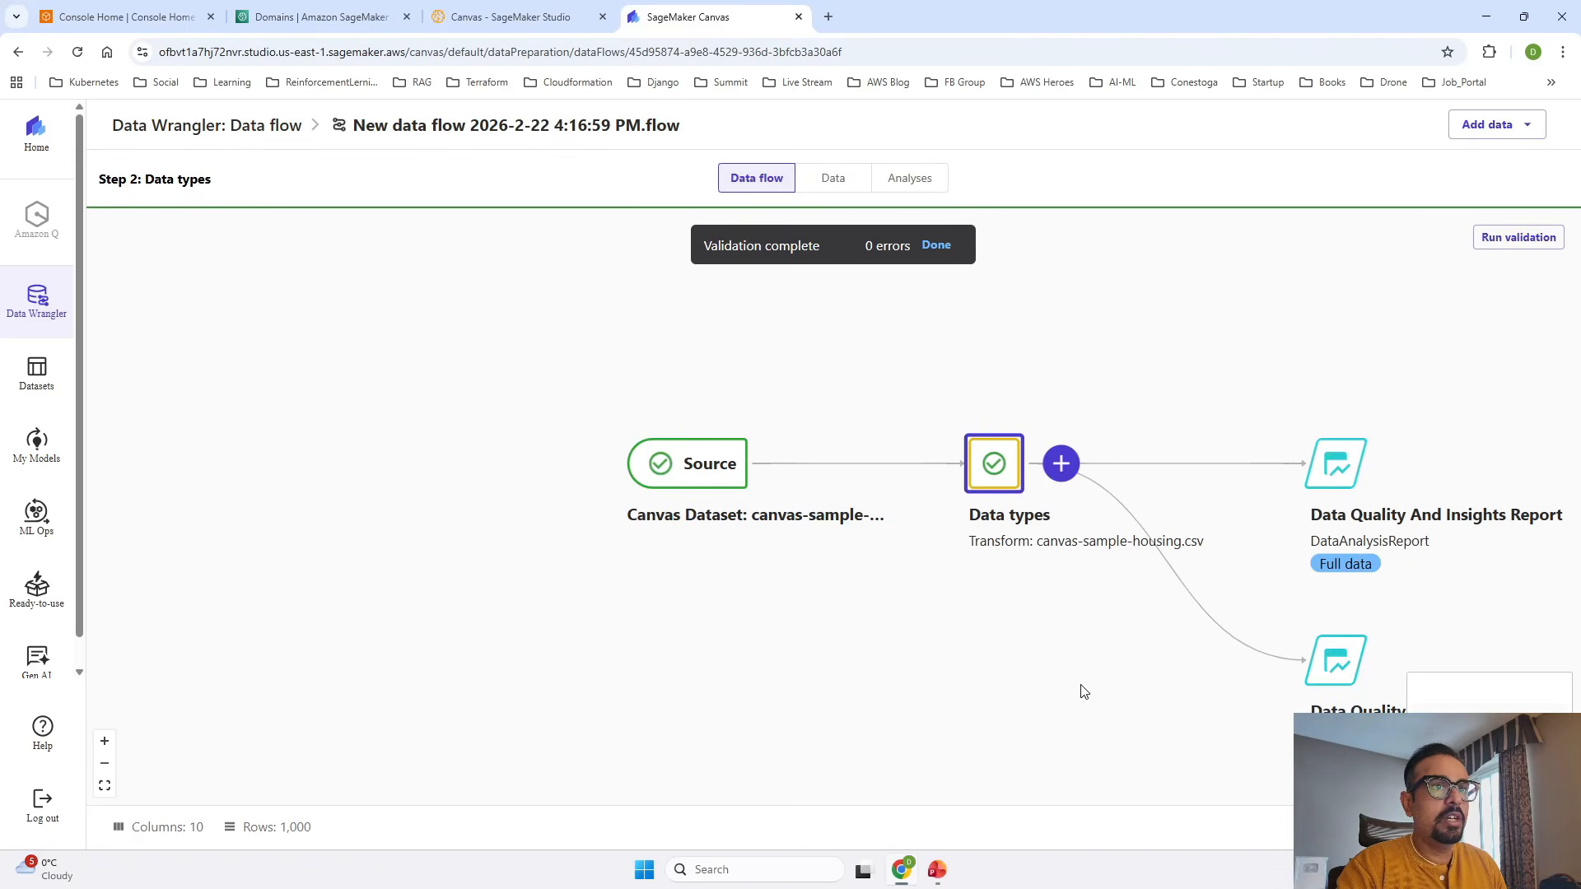
left_click_drag(1123, 706, 848, 628)
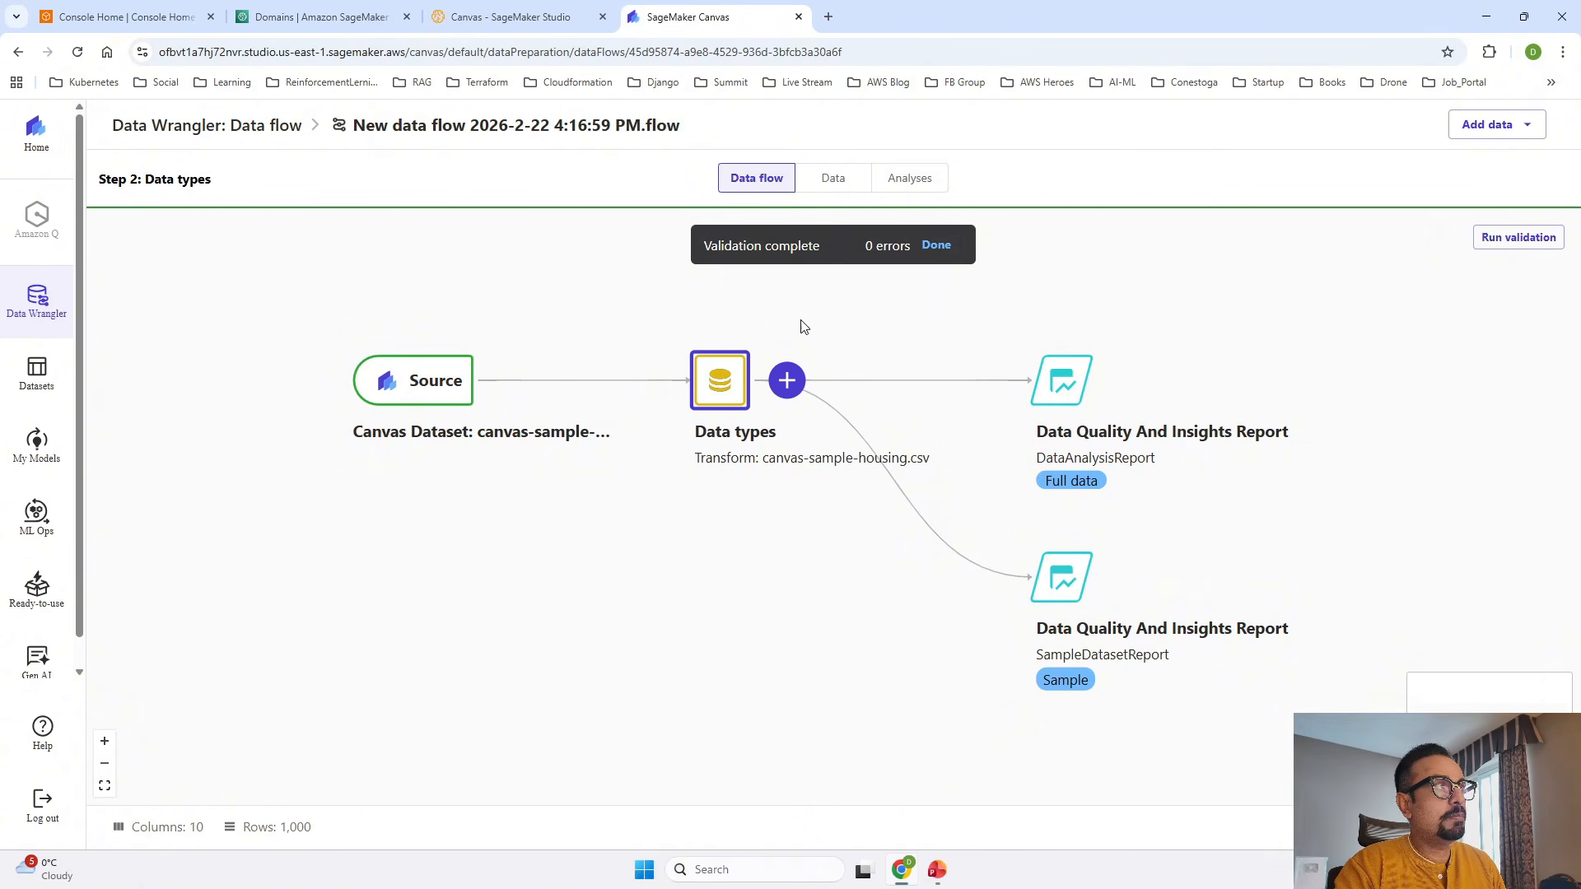
mouse_move(1063, 405)
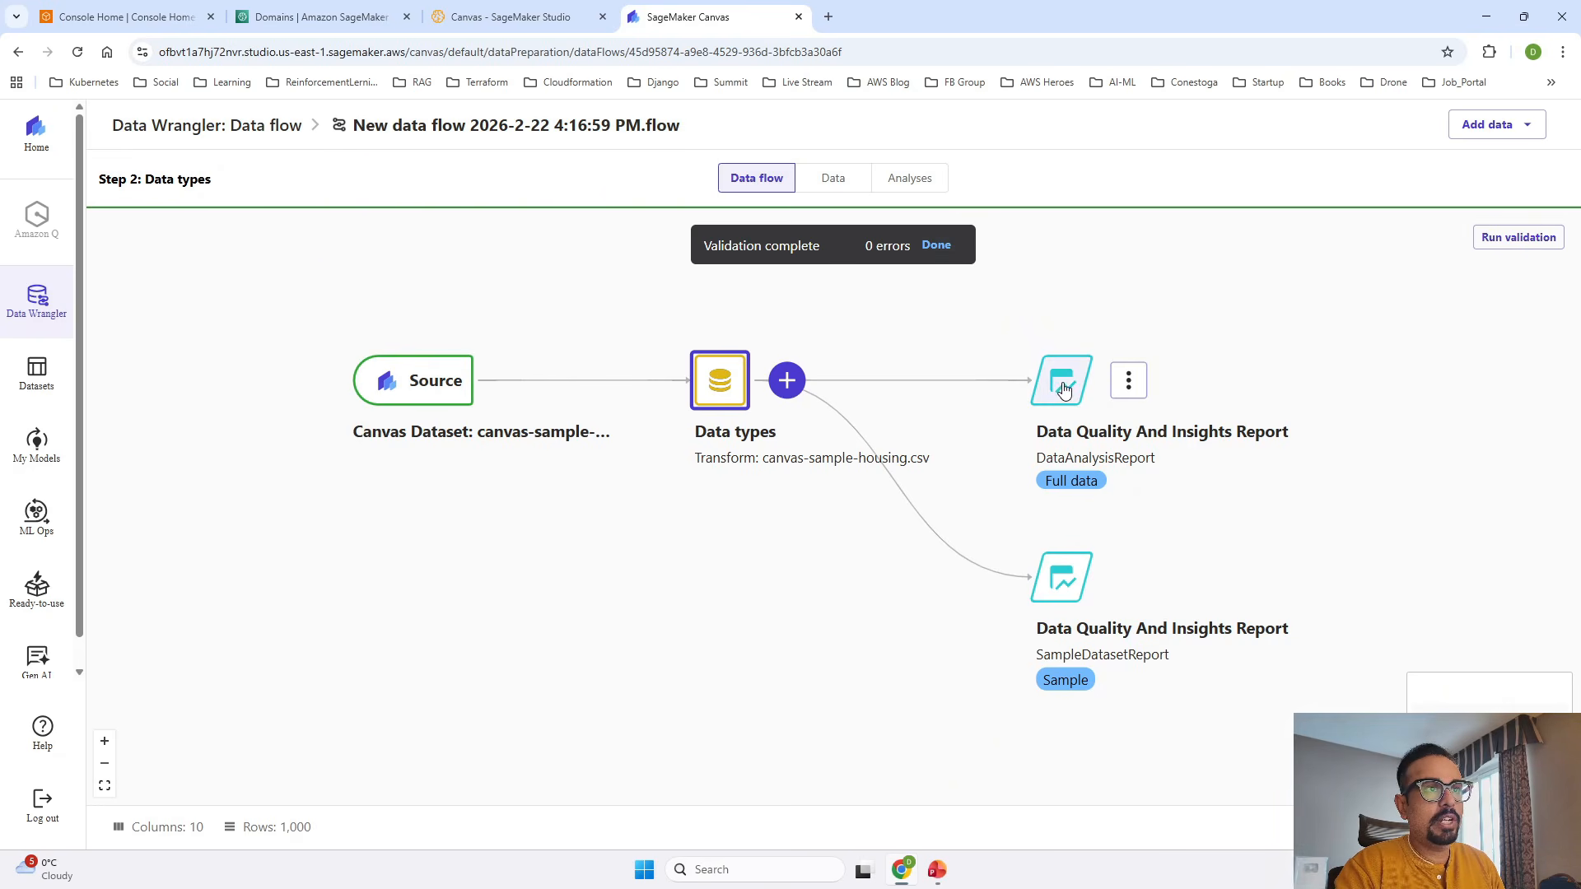
left_click(1063, 390)
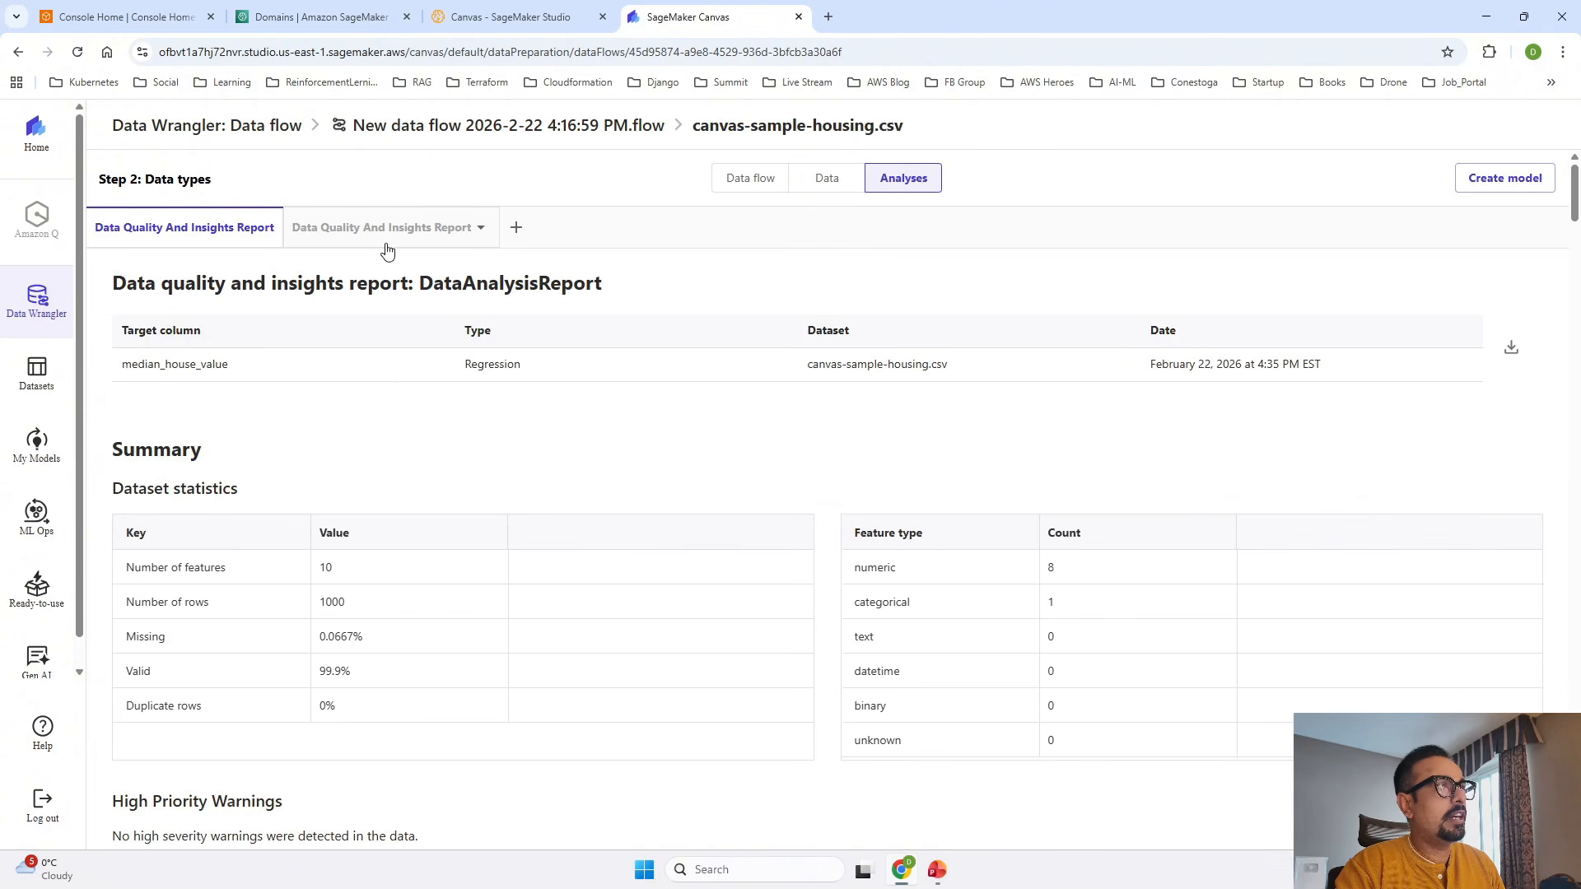
left_click(755, 178)
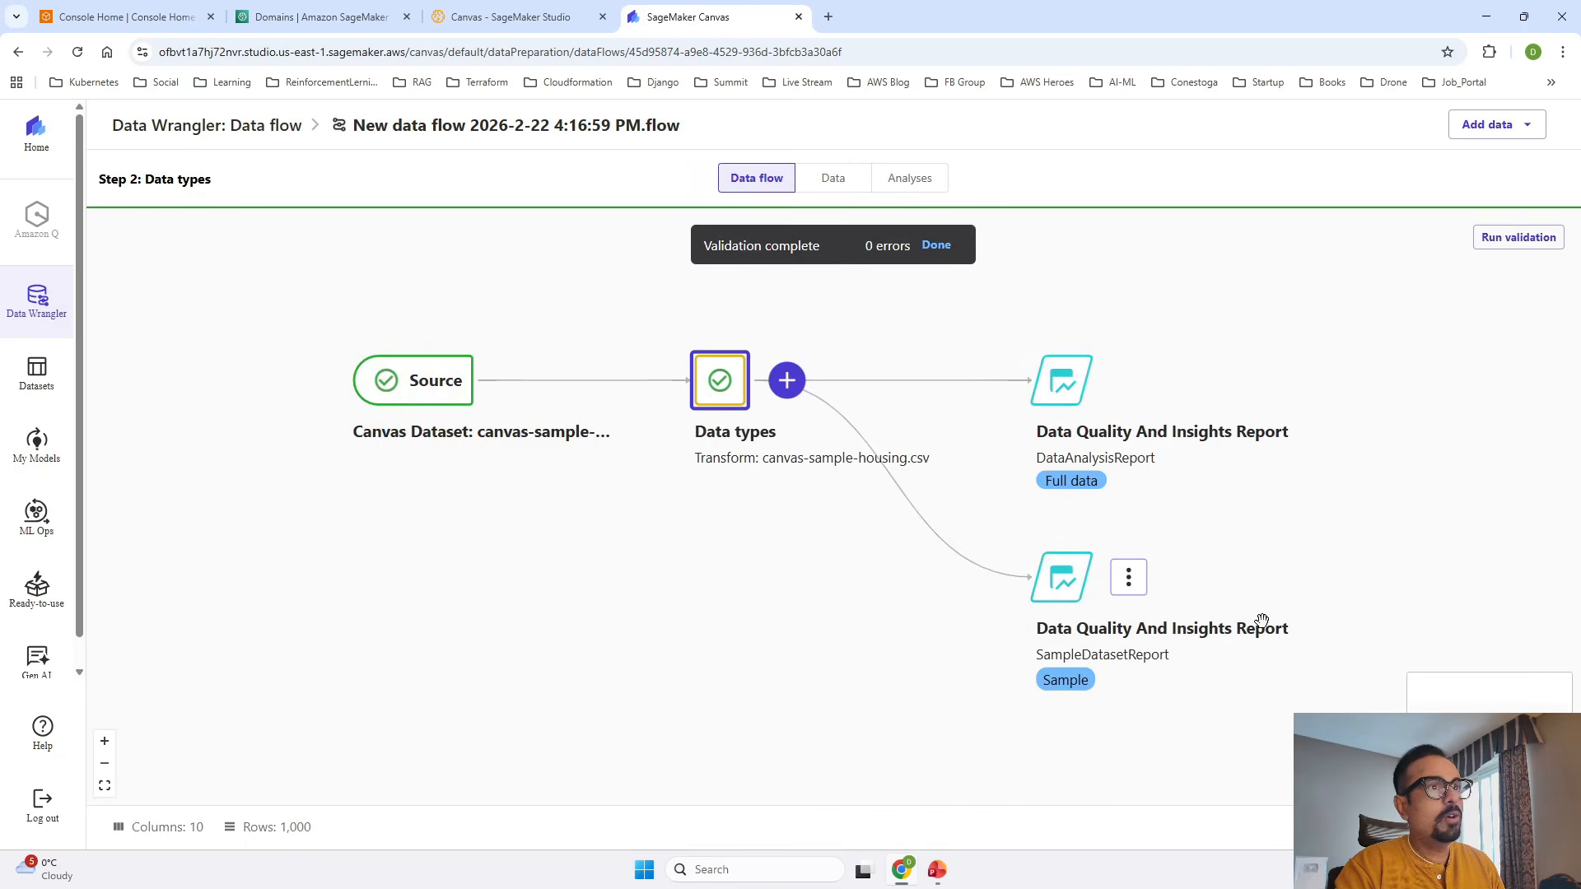
left_click(1061, 383)
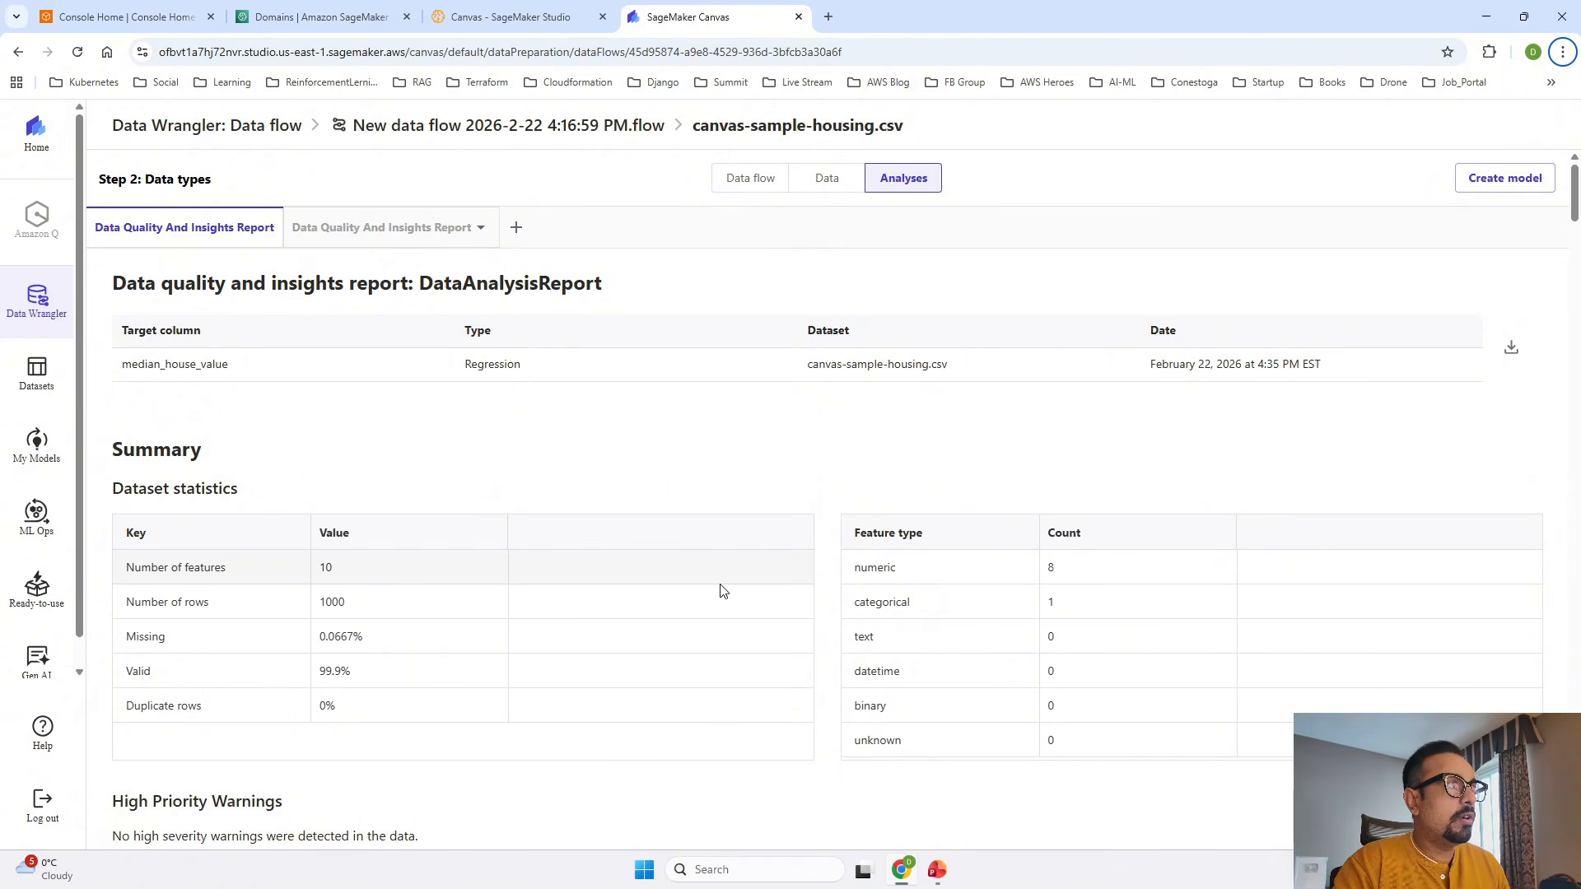
Step: Examine DataAnalysisReport's dataset statistics, feature types, high priority warnings and each feature's prediction power in the table and bar chart
scroll(723, 591, "down", 2)
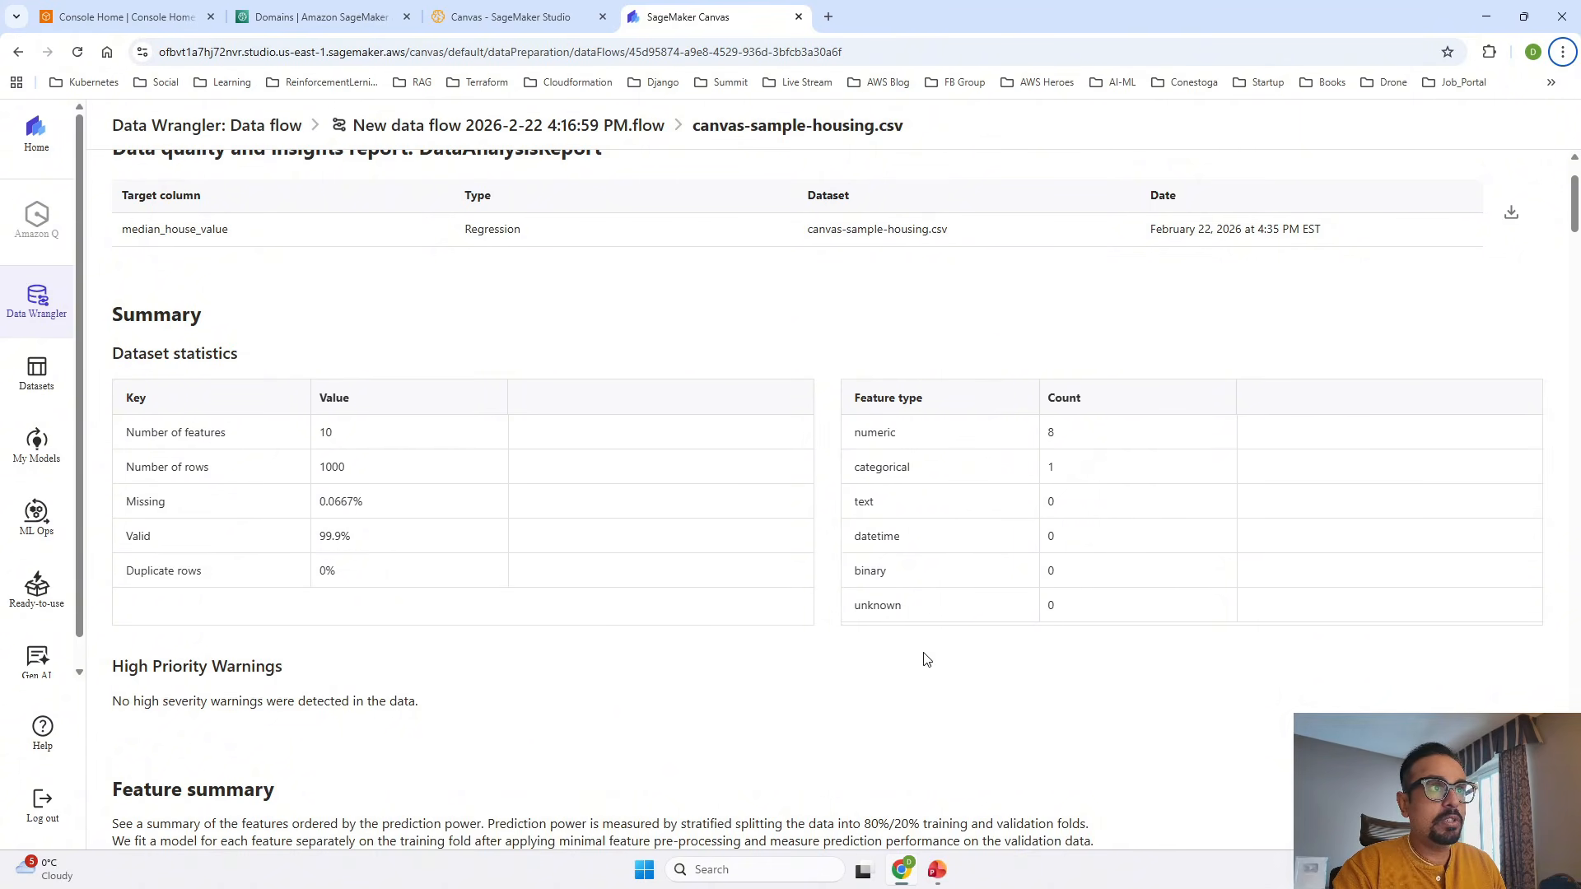
scroll(932, 660, "down", 1)
scroll(1071, 540, "up", 2)
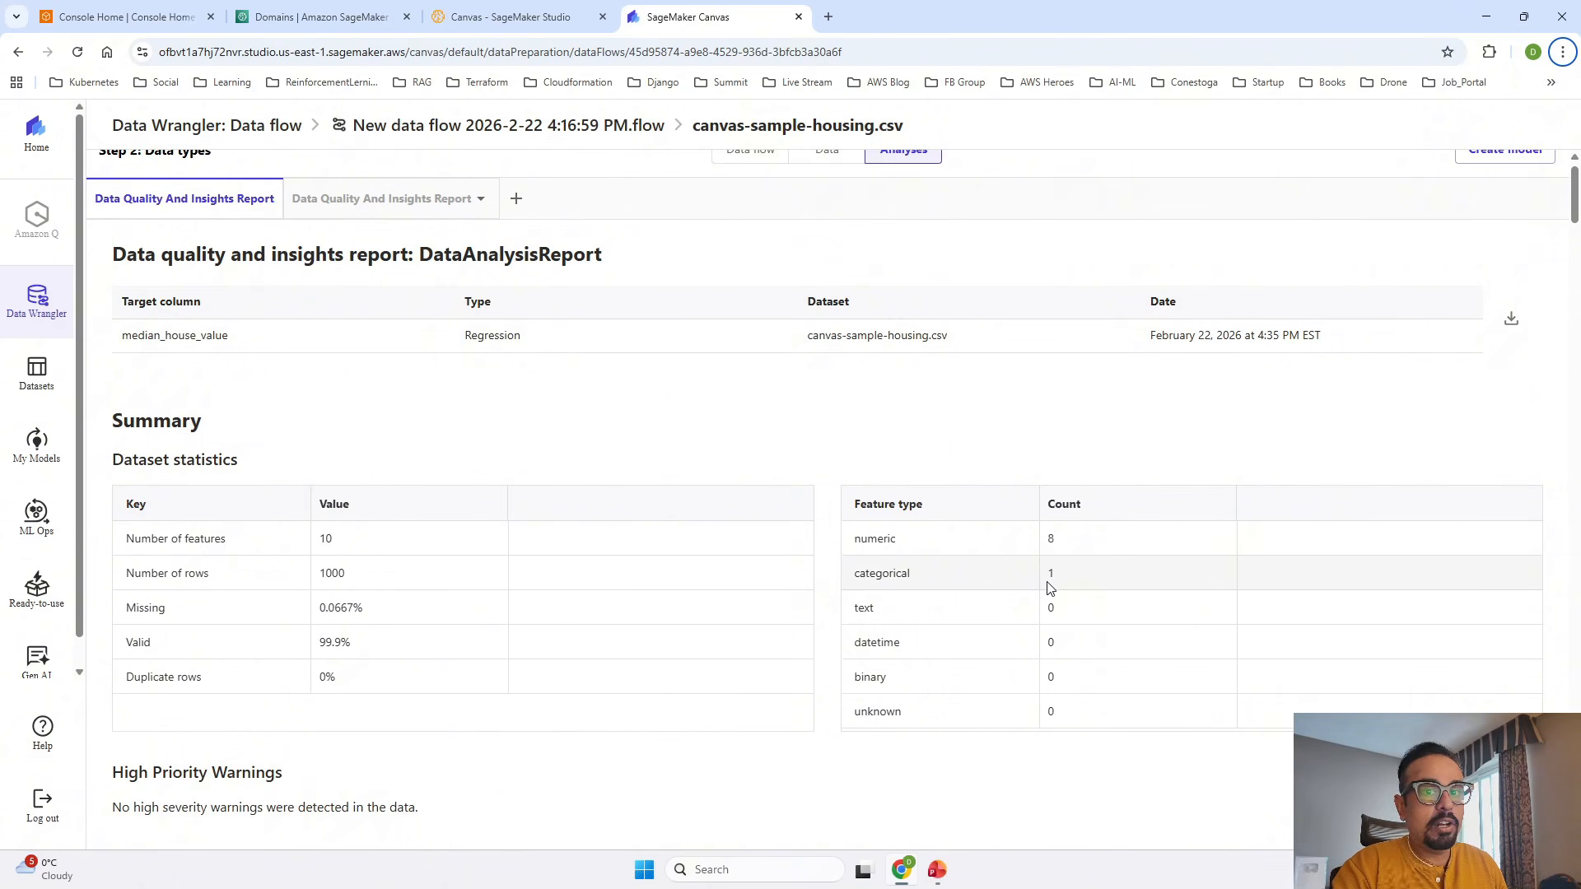
scroll(791, 611, "down", 3)
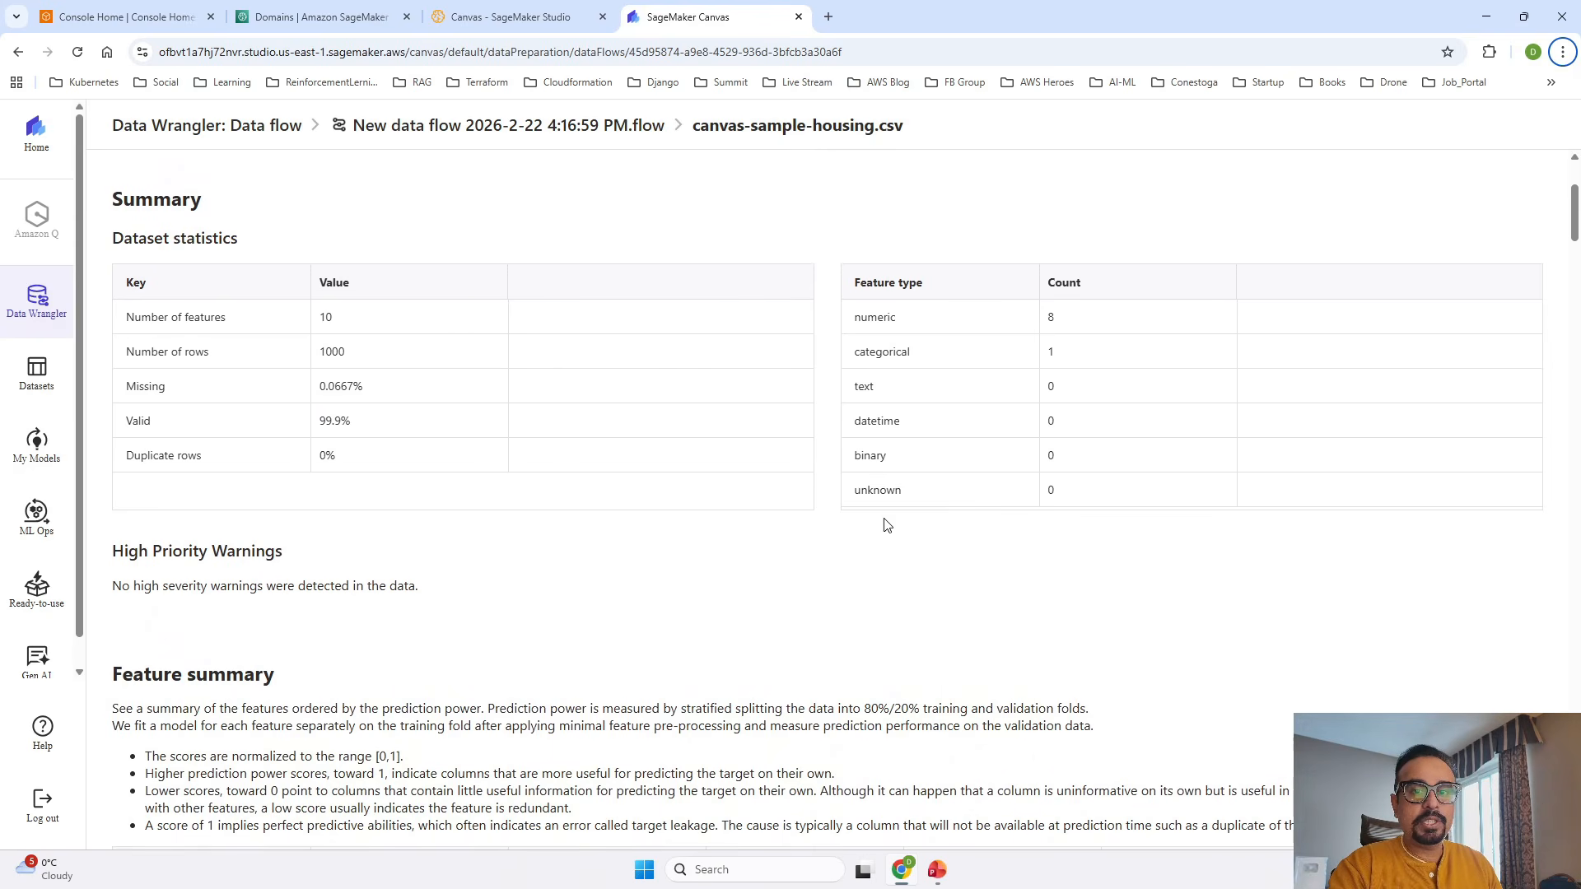
scroll(887, 526, "down", 3)
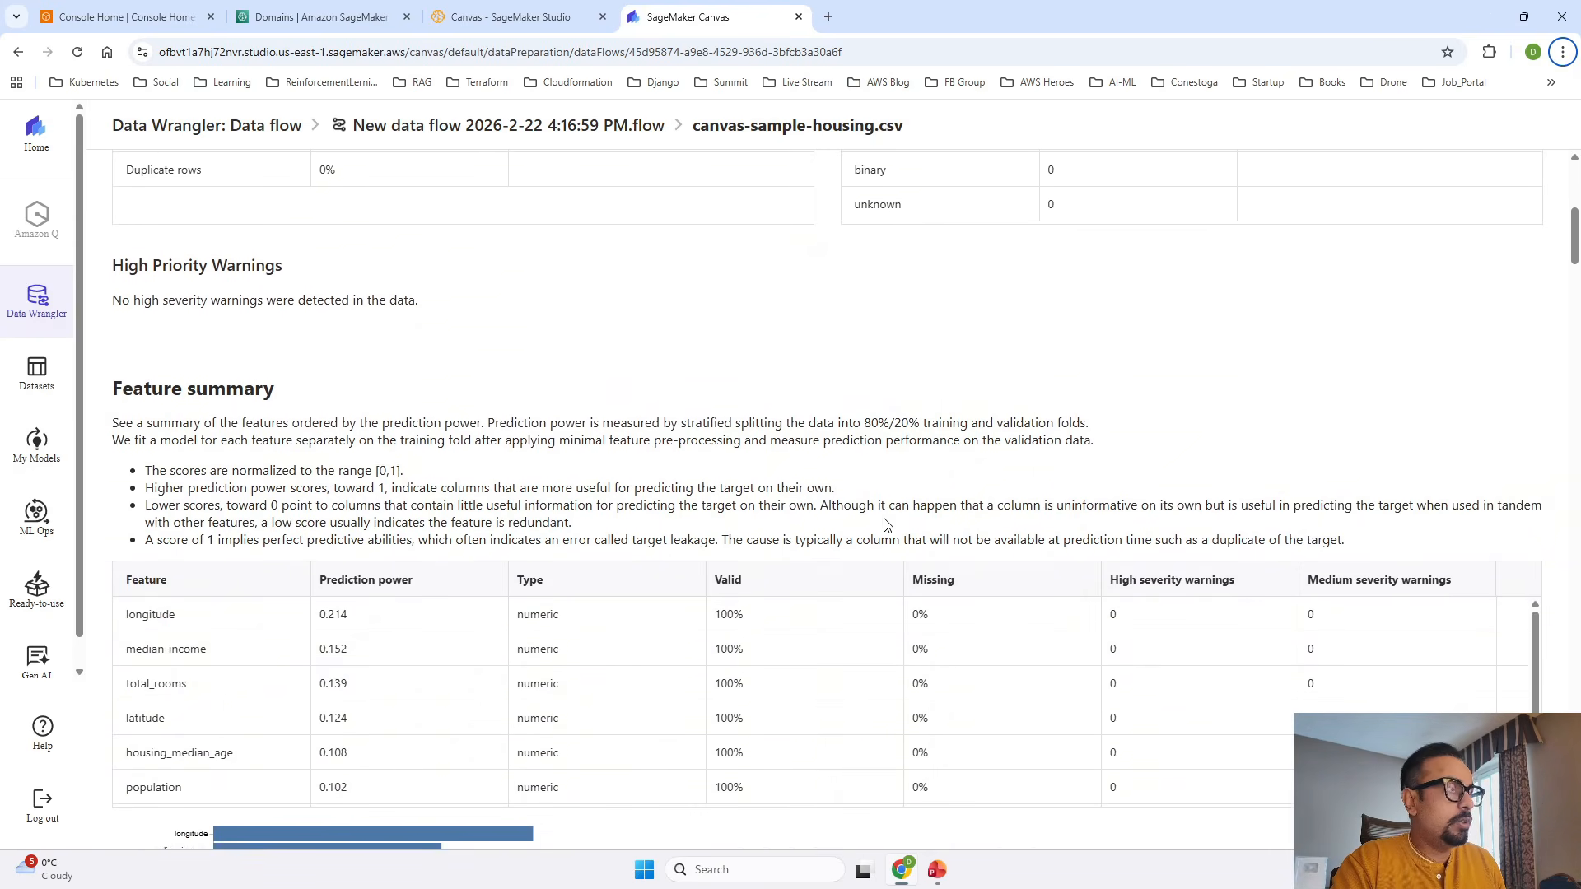
scroll(910, 609, "down", 2)
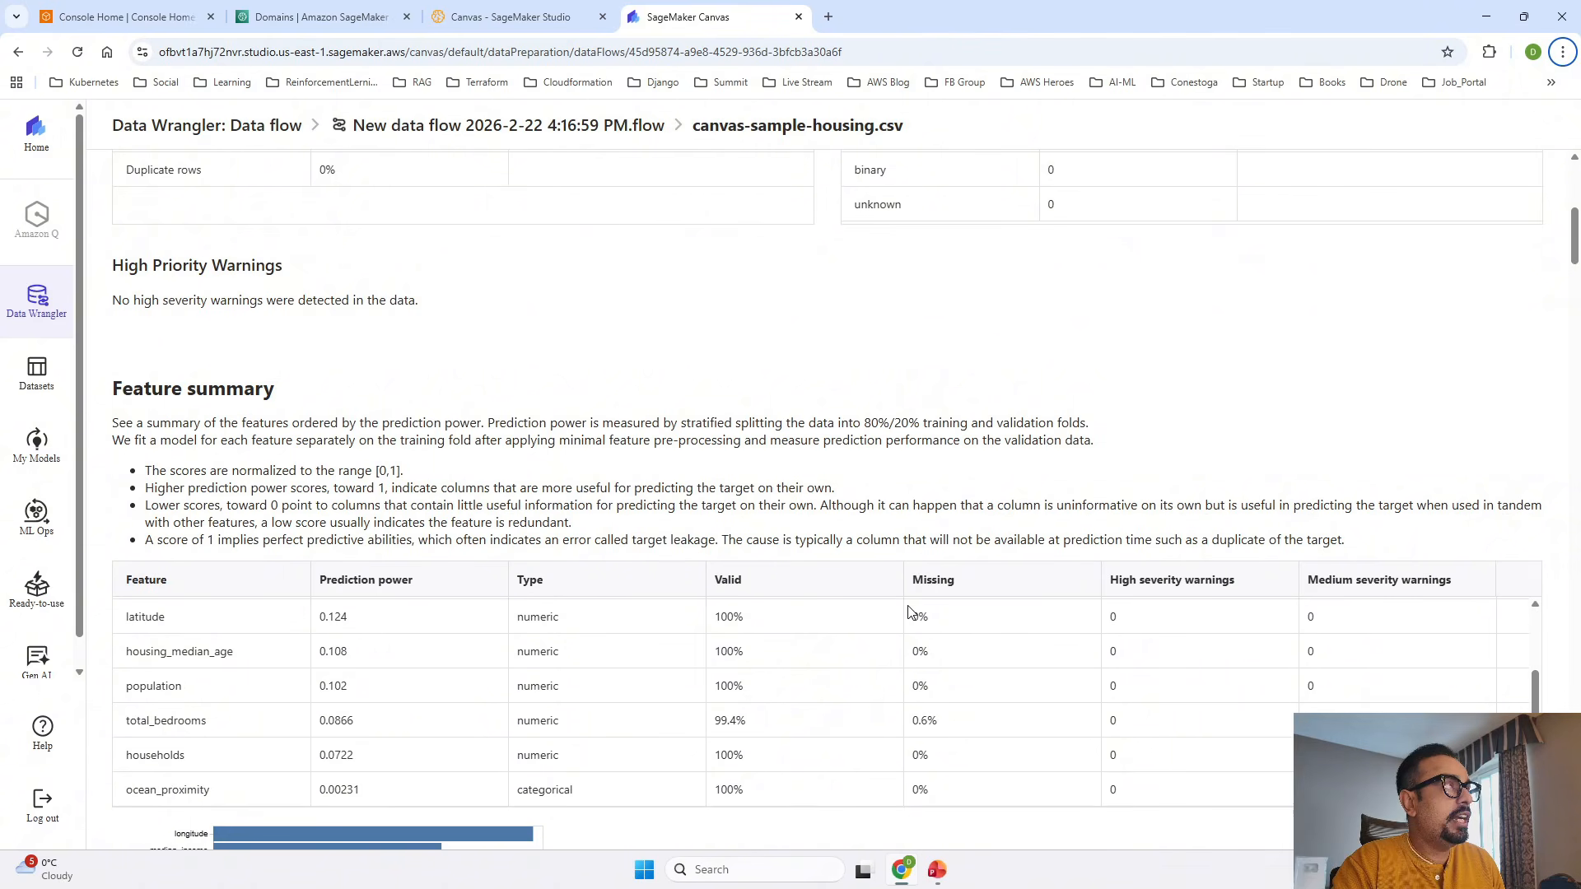
scroll(940, 700, "up", 2)
scroll(1313, 462, "down", 3)
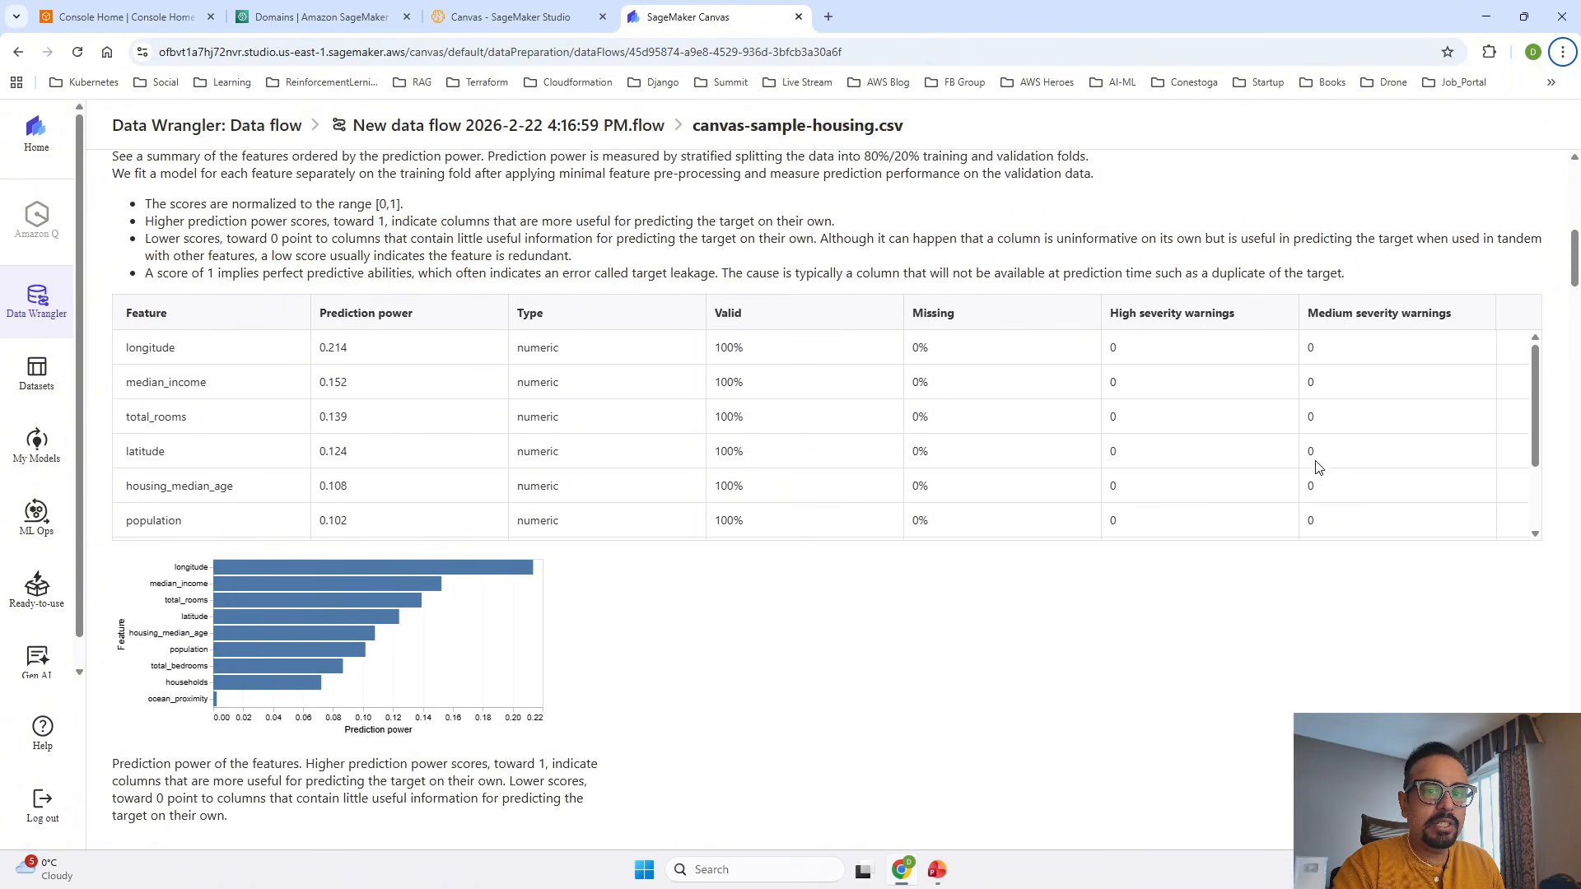
scroll(437, 417, "down", 1)
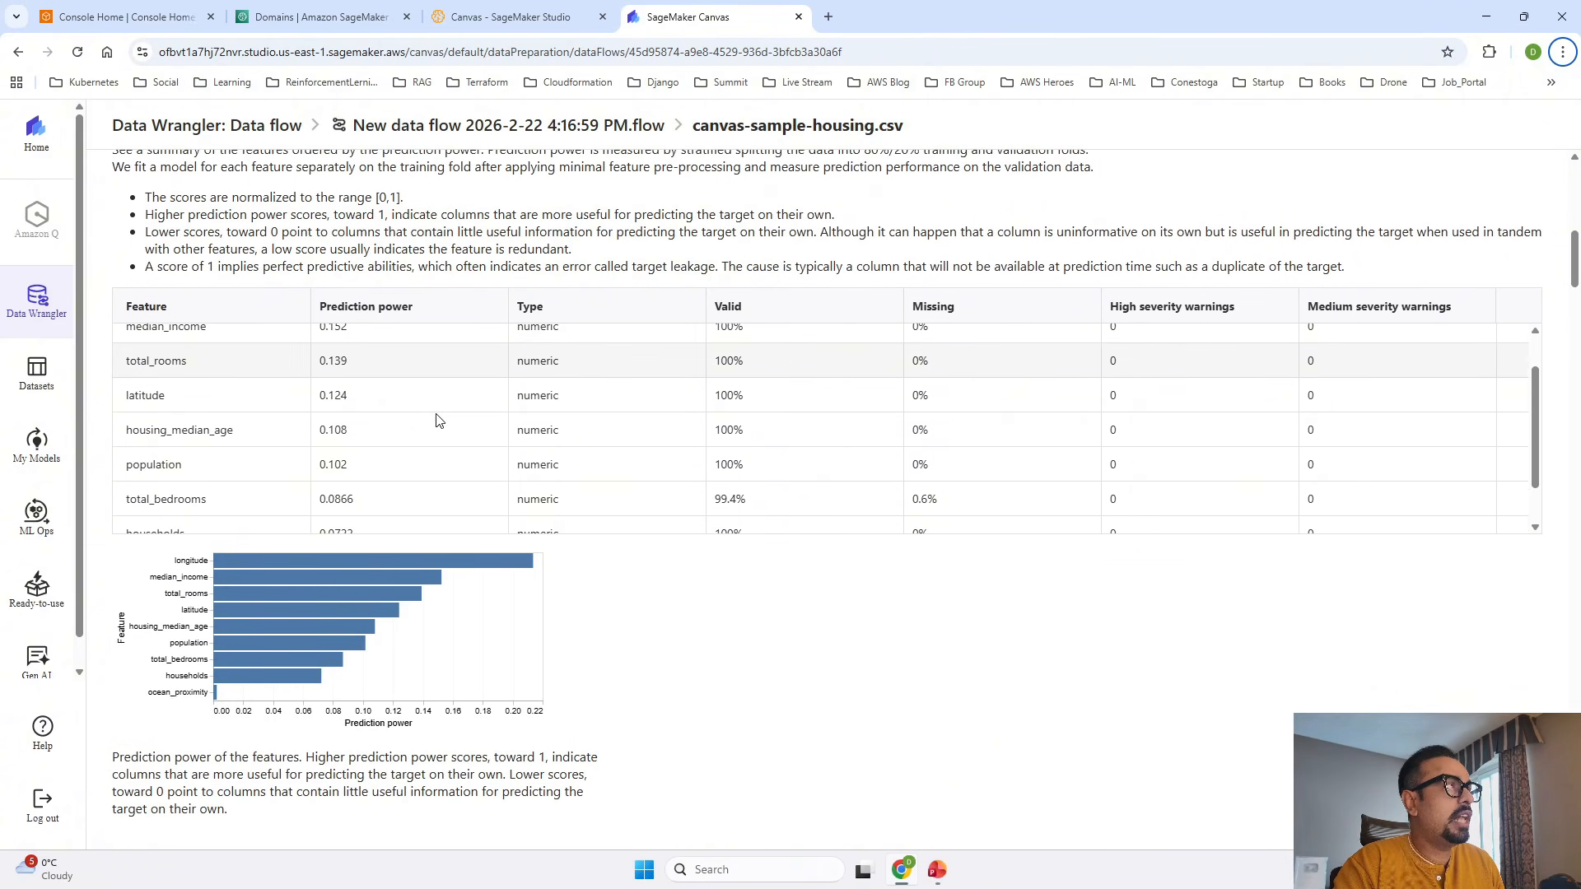
scroll(387, 414, "up", 1)
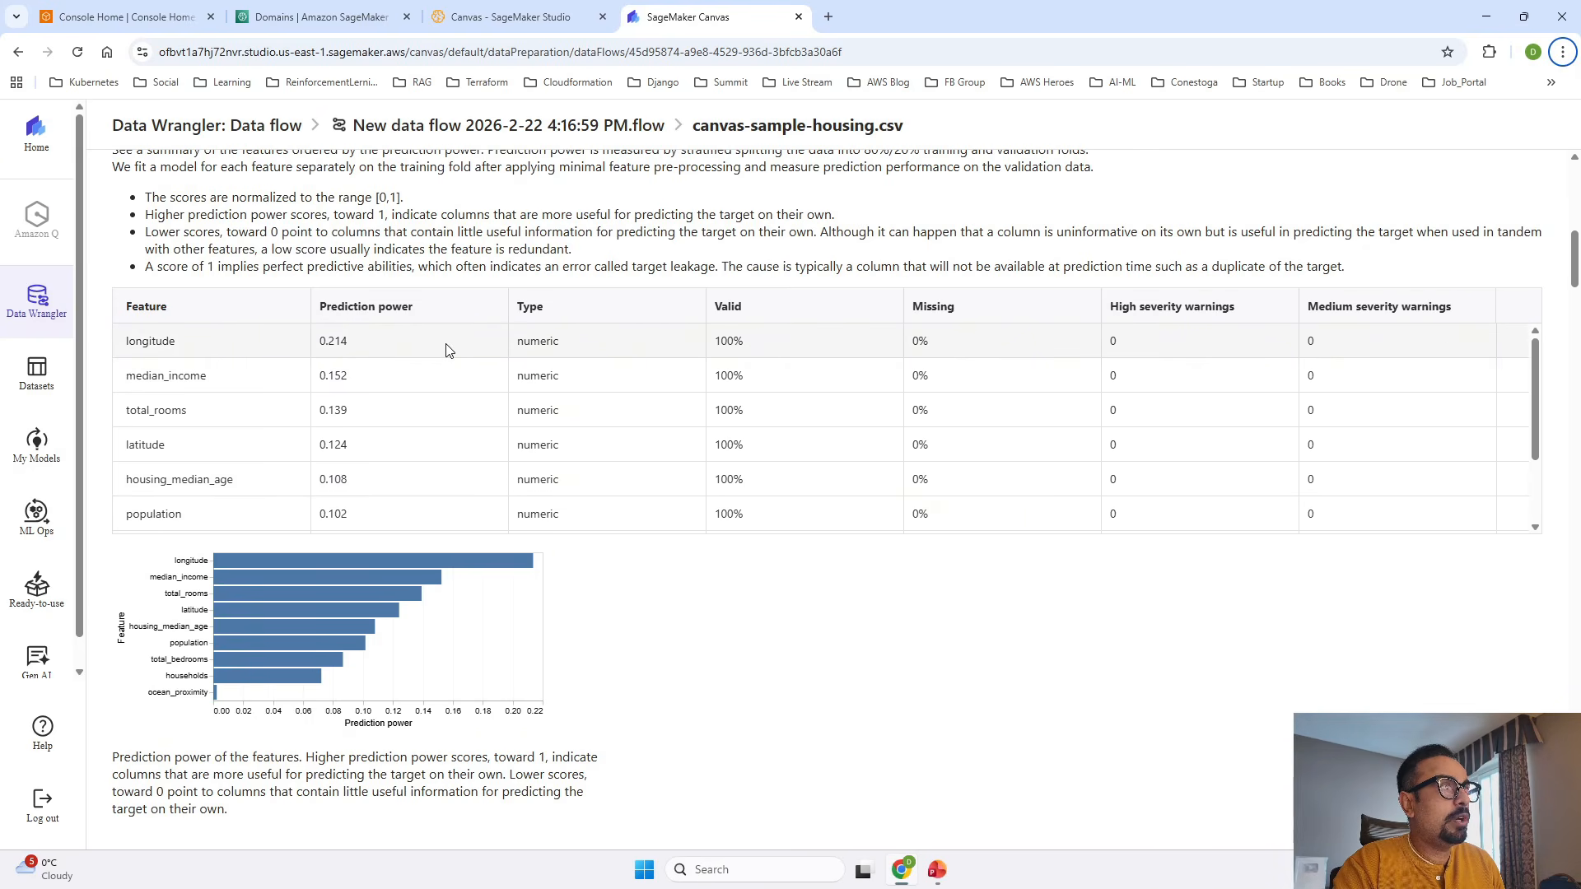
scroll(703, 637, "down", 1)
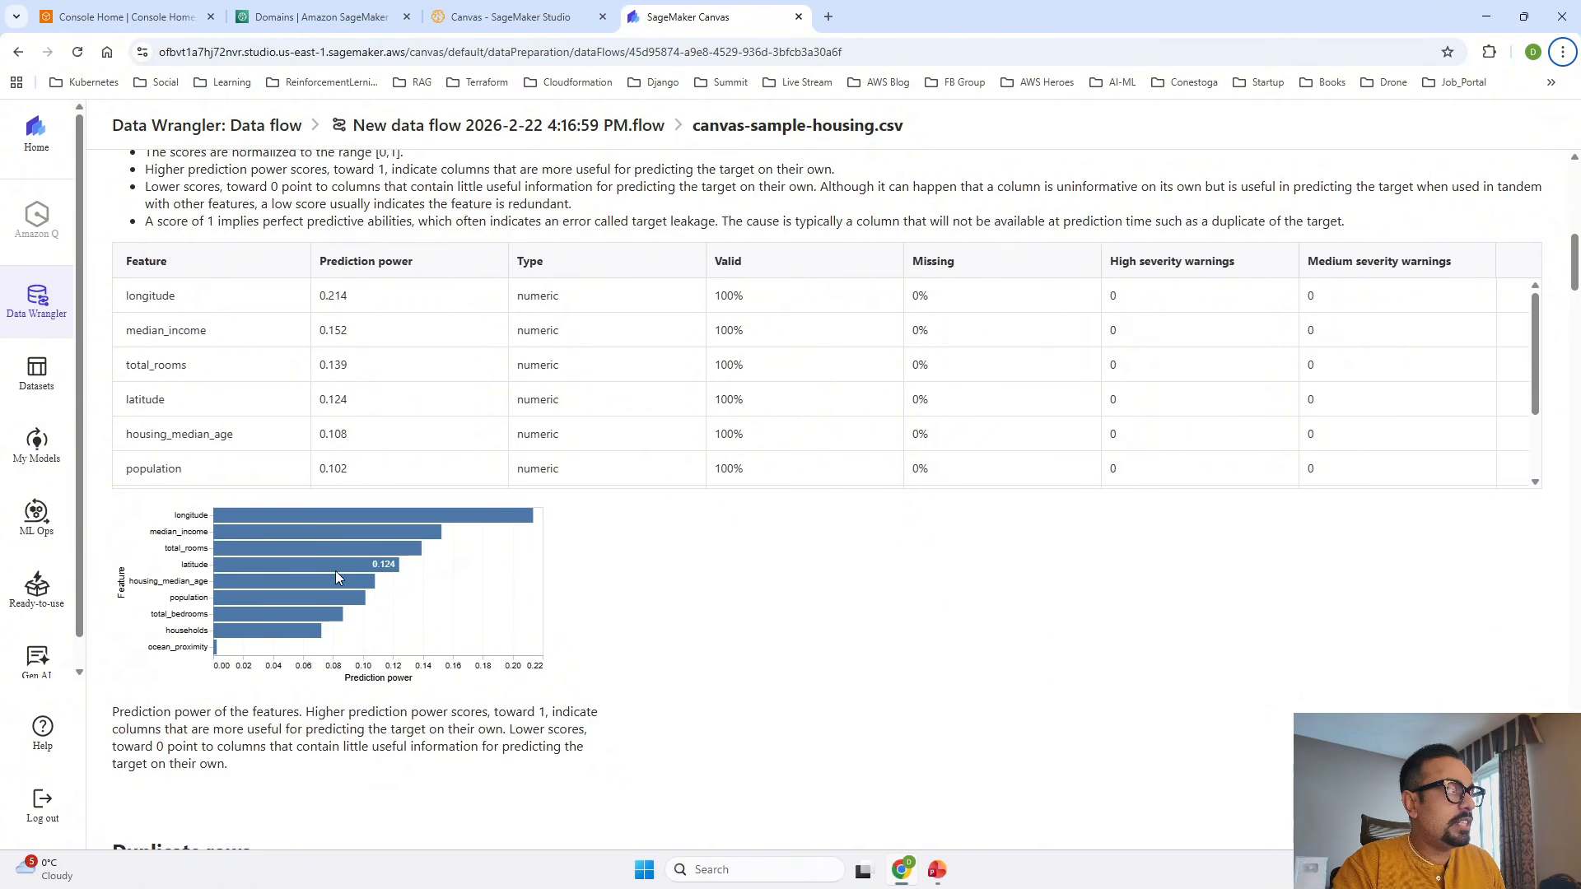
mouse_move(420, 510)
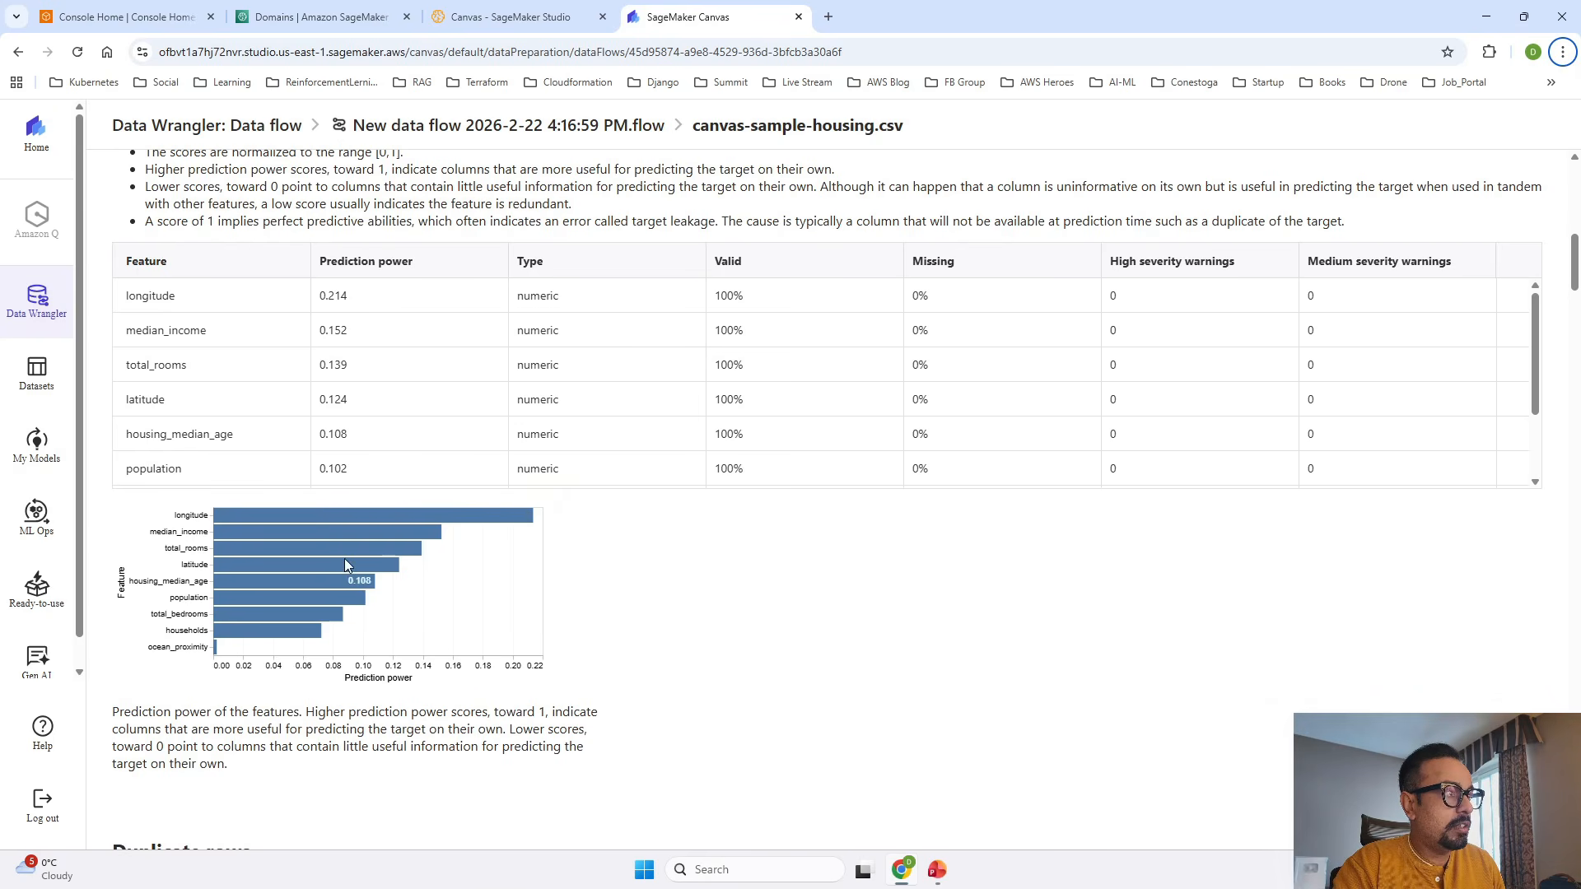
mouse_move(402, 542)
mouse_move(526, 521)
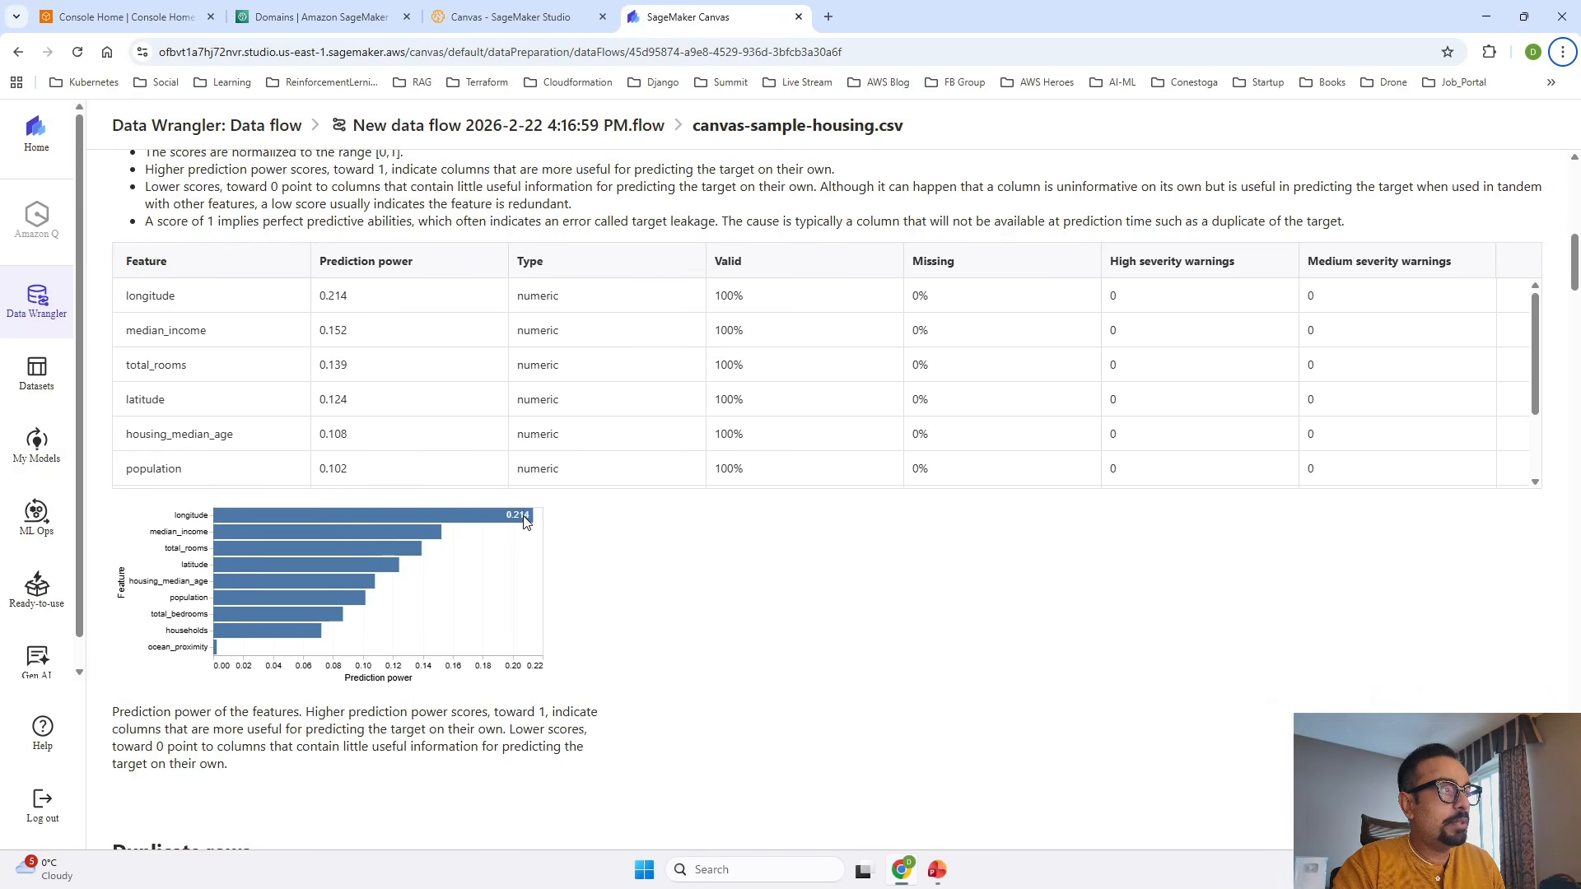
Step: Examine the report's duplicate rows, anomalous samples, target column histogram and quick model validation and train scores
scroll(925, 702, "down", 4)
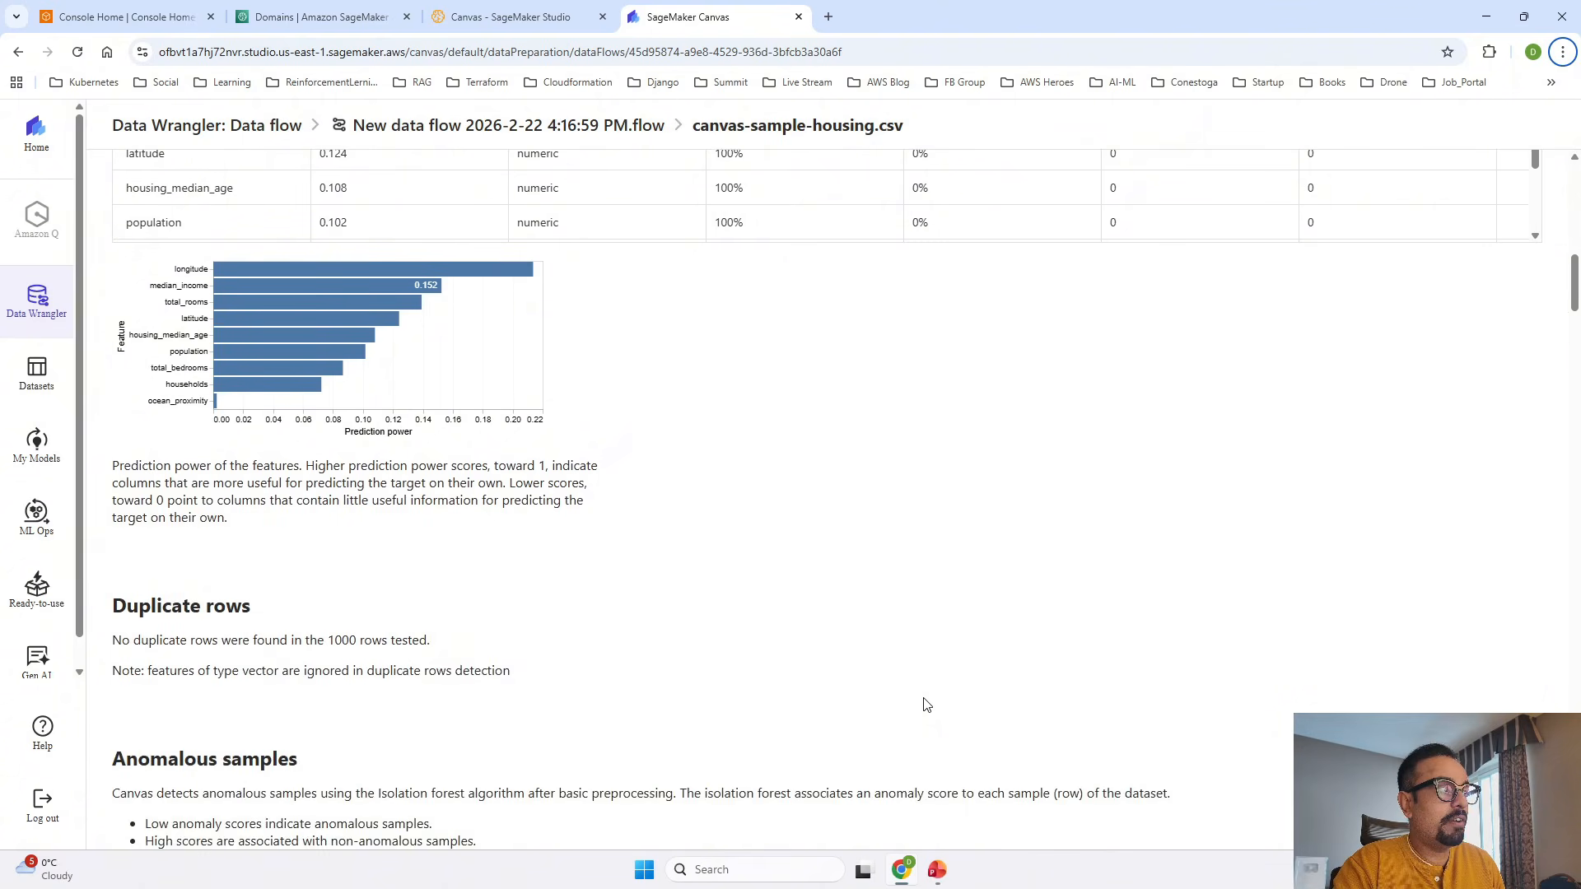
scroll(925, 703, "down", 3)
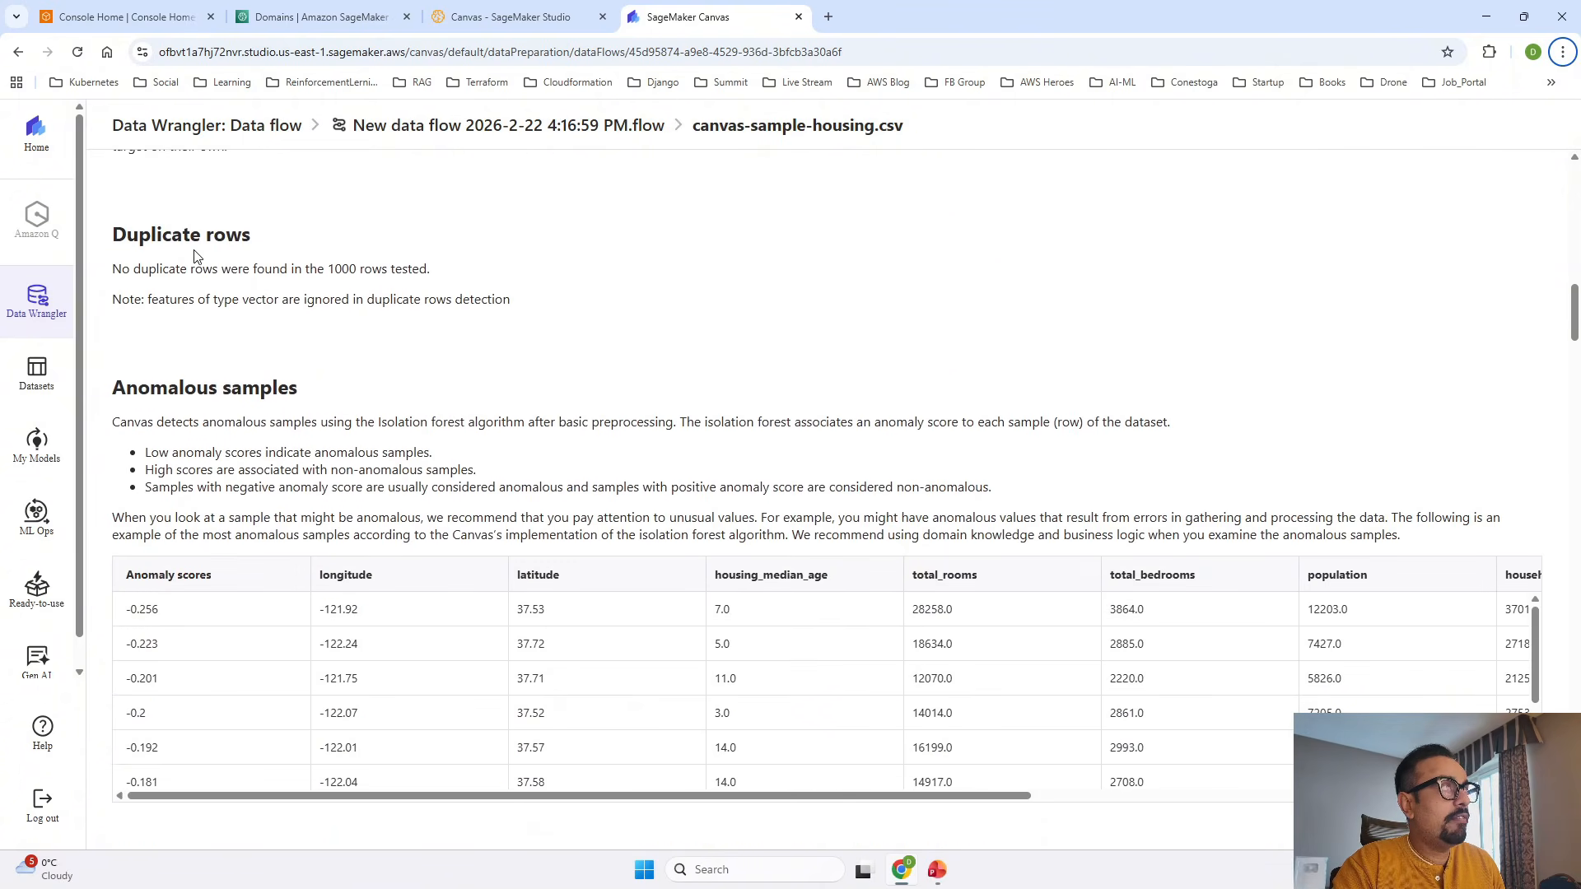
scroll(231, 294, "down", 2)
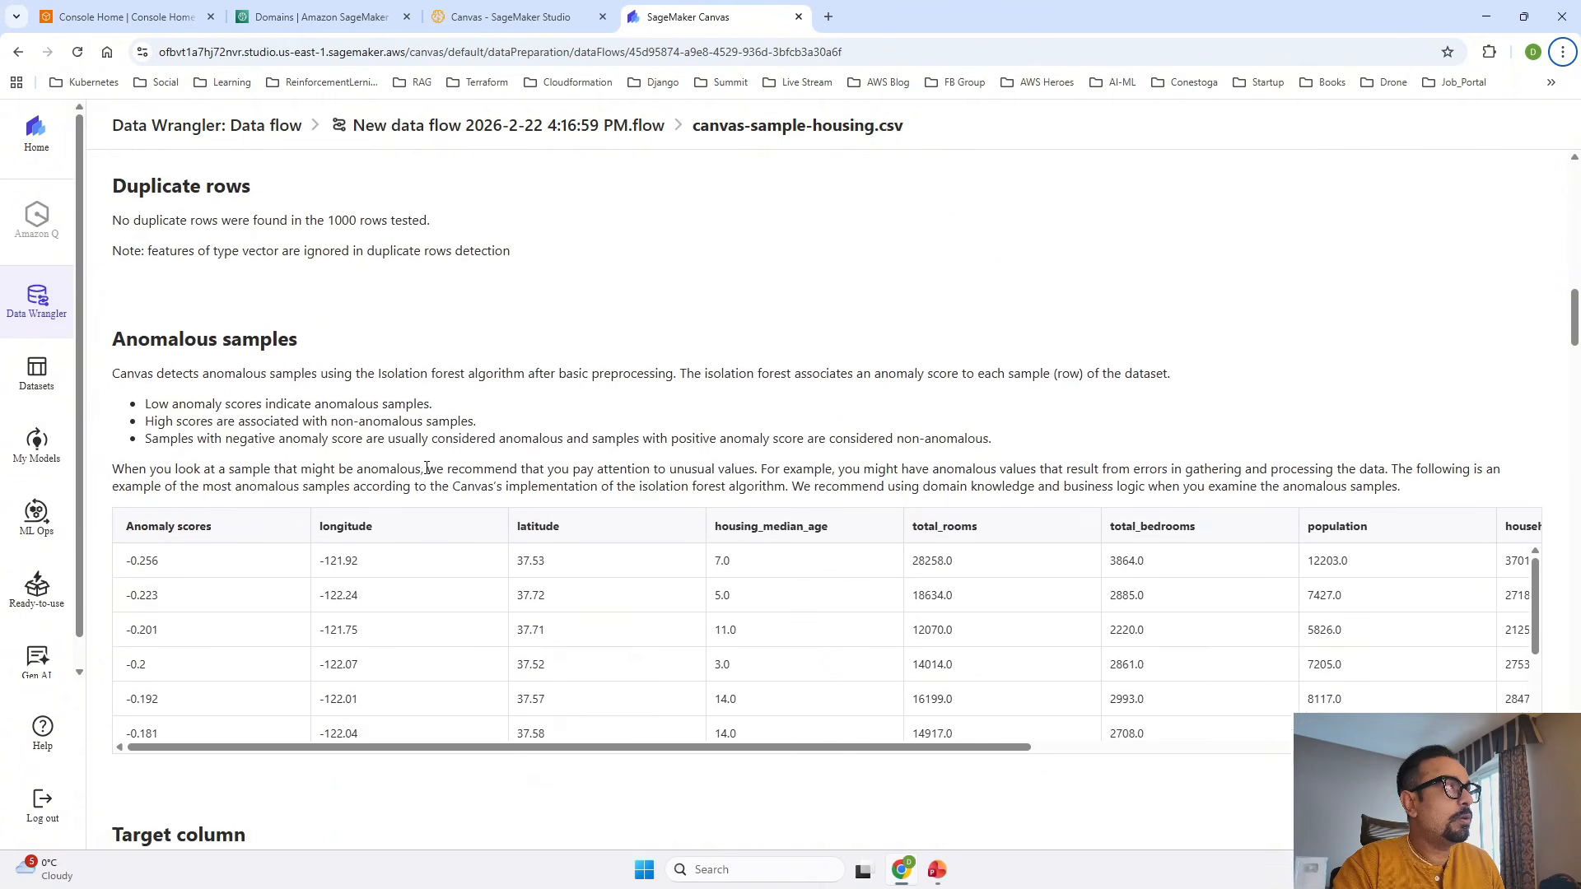
scroll(435, 546, "down", 1)
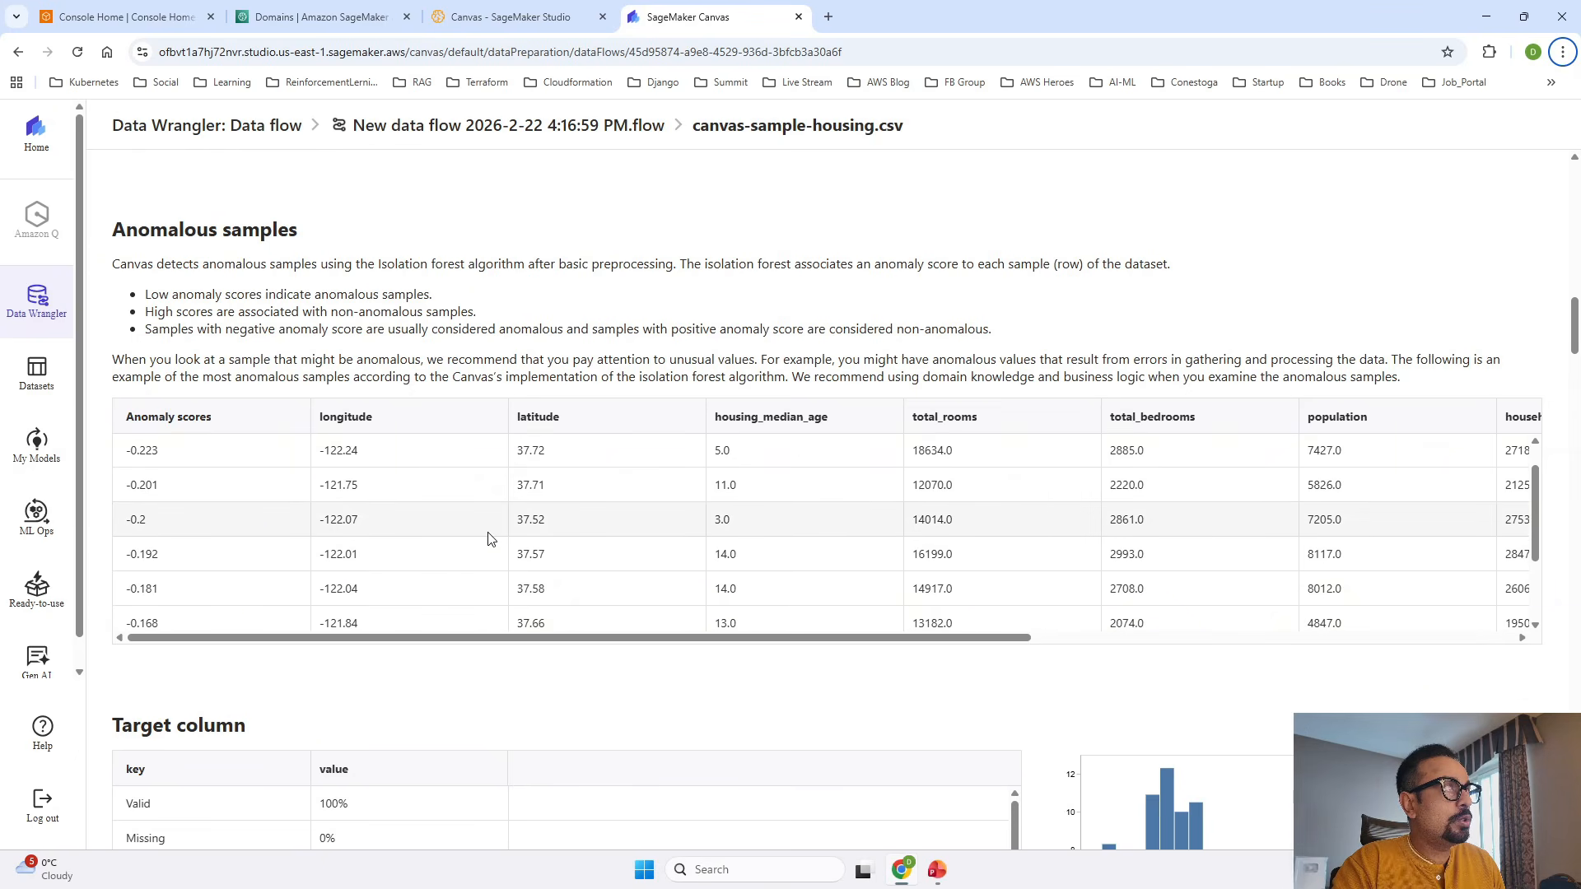
scroll(487, 539, "down", 3)
scroll(487, 538, "down", 2)
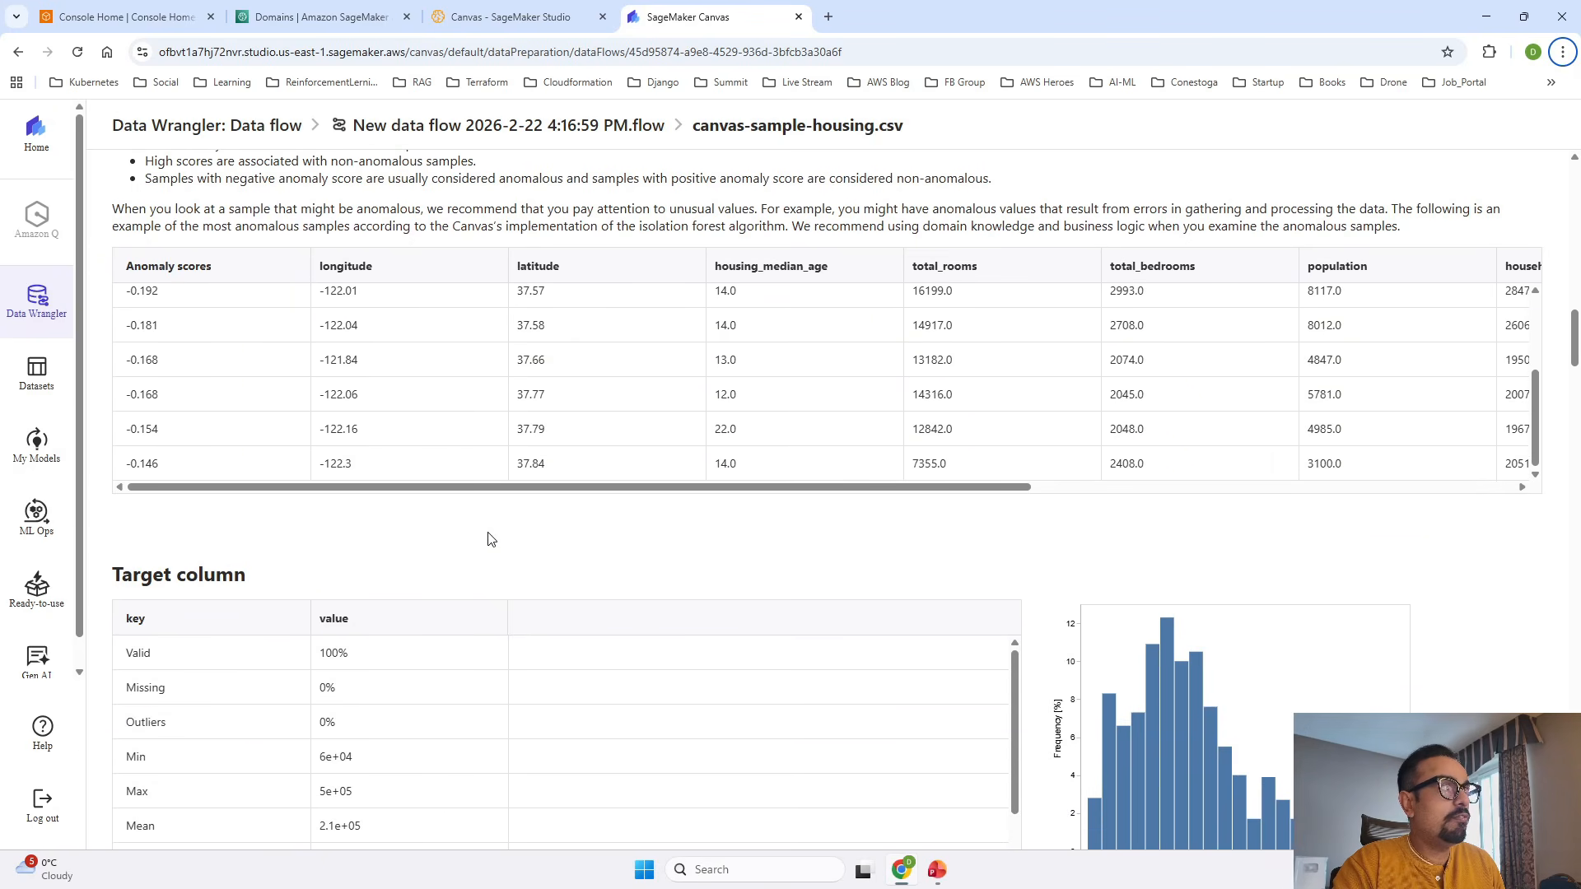
scroll(653, 600, "down", 5)
scroll(403, 434, "up", 2)
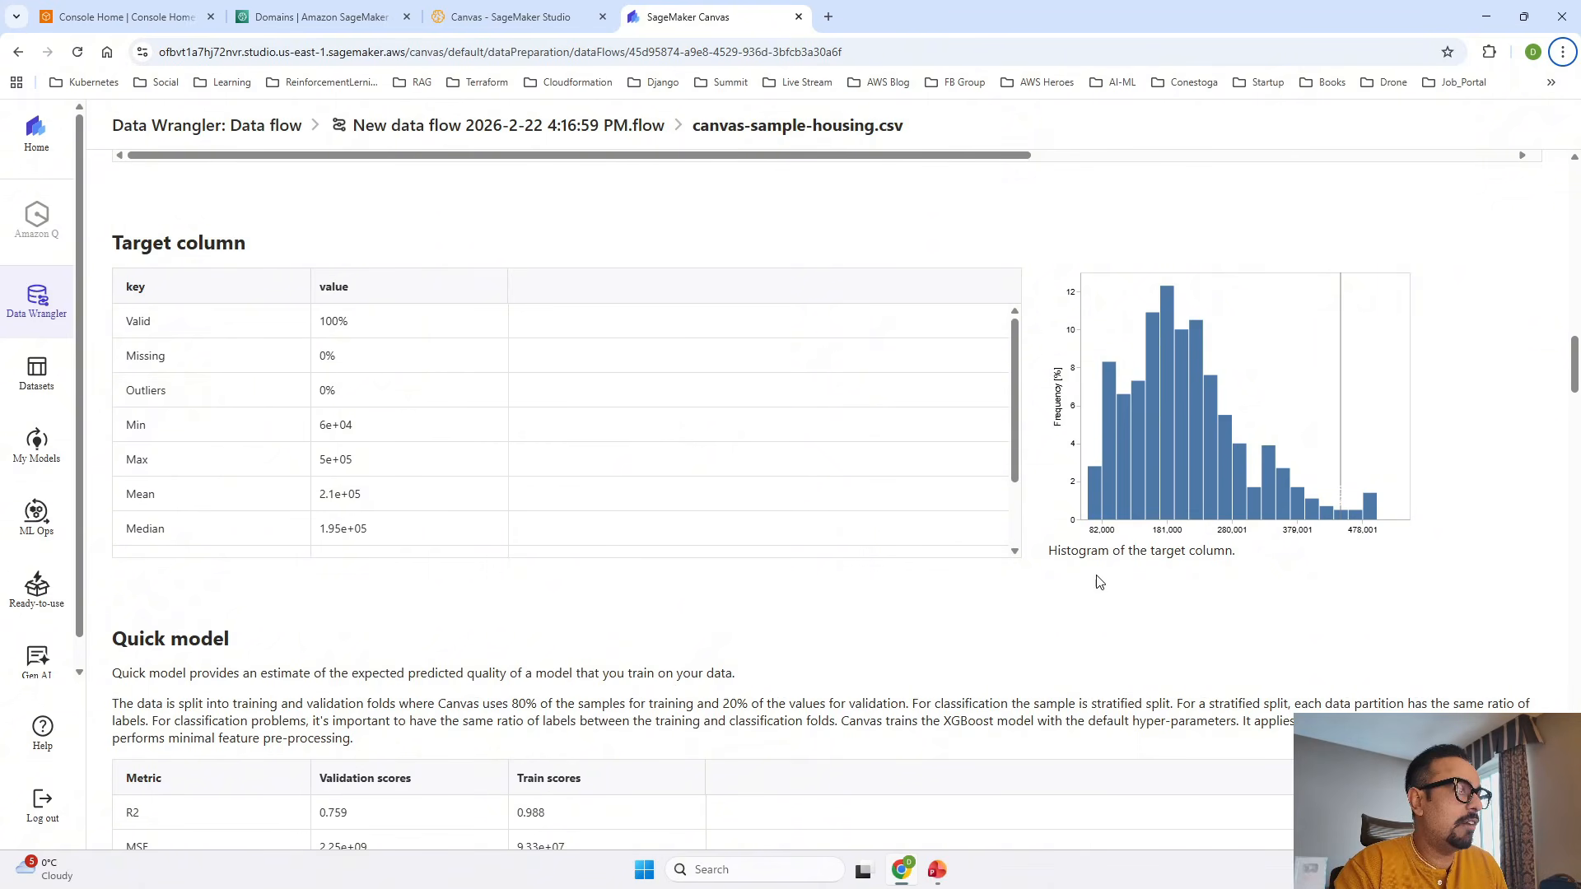
scroll(1104, 577, "down", 5)
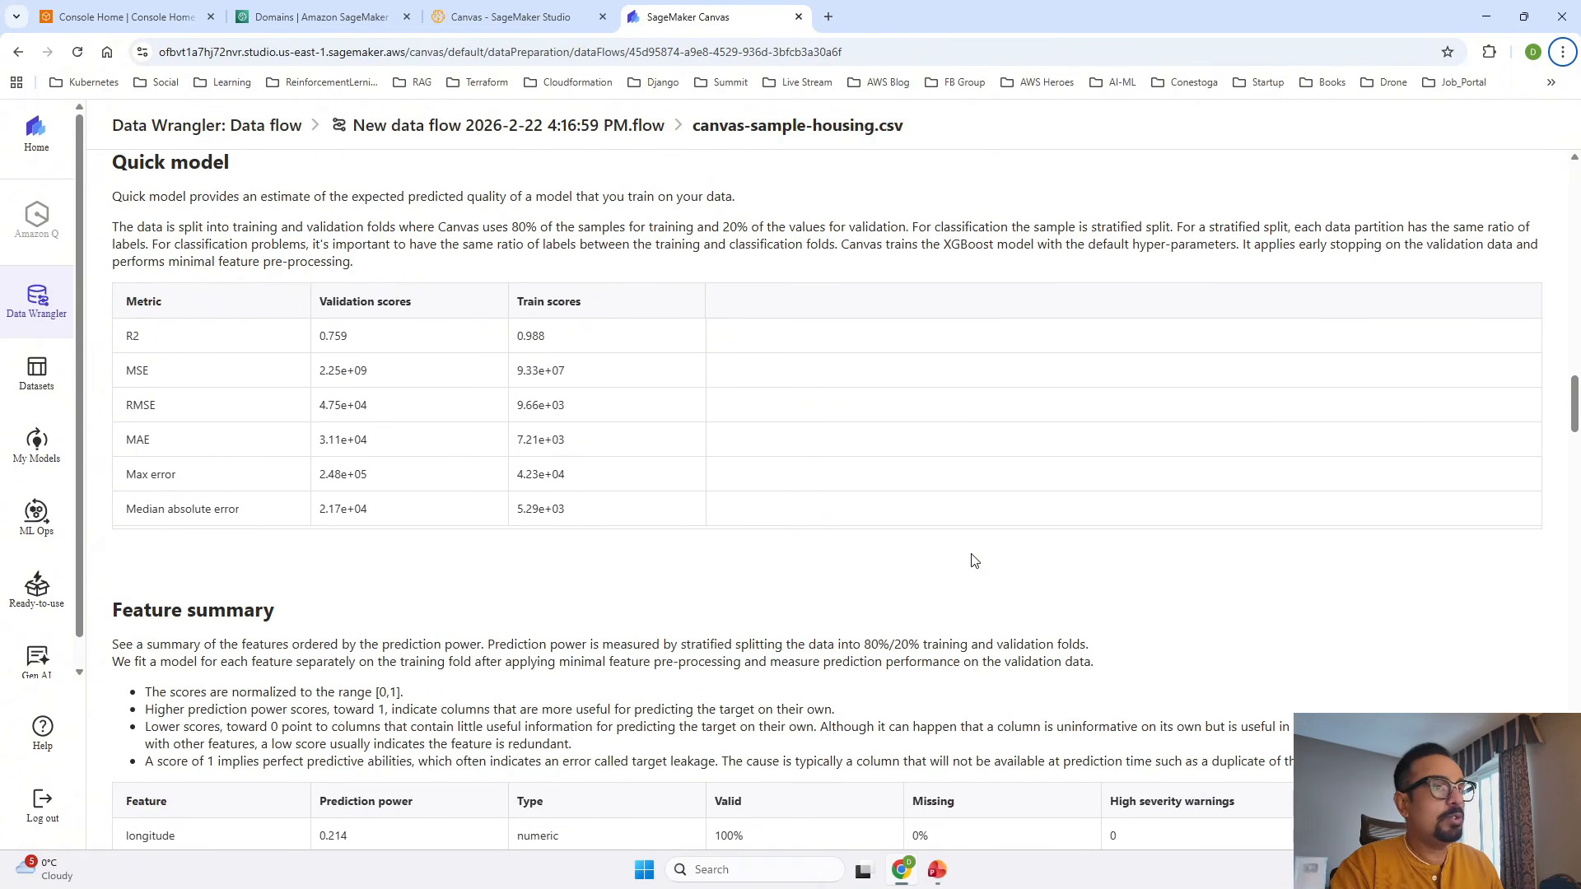
scroll(975, 560, "down", 1)
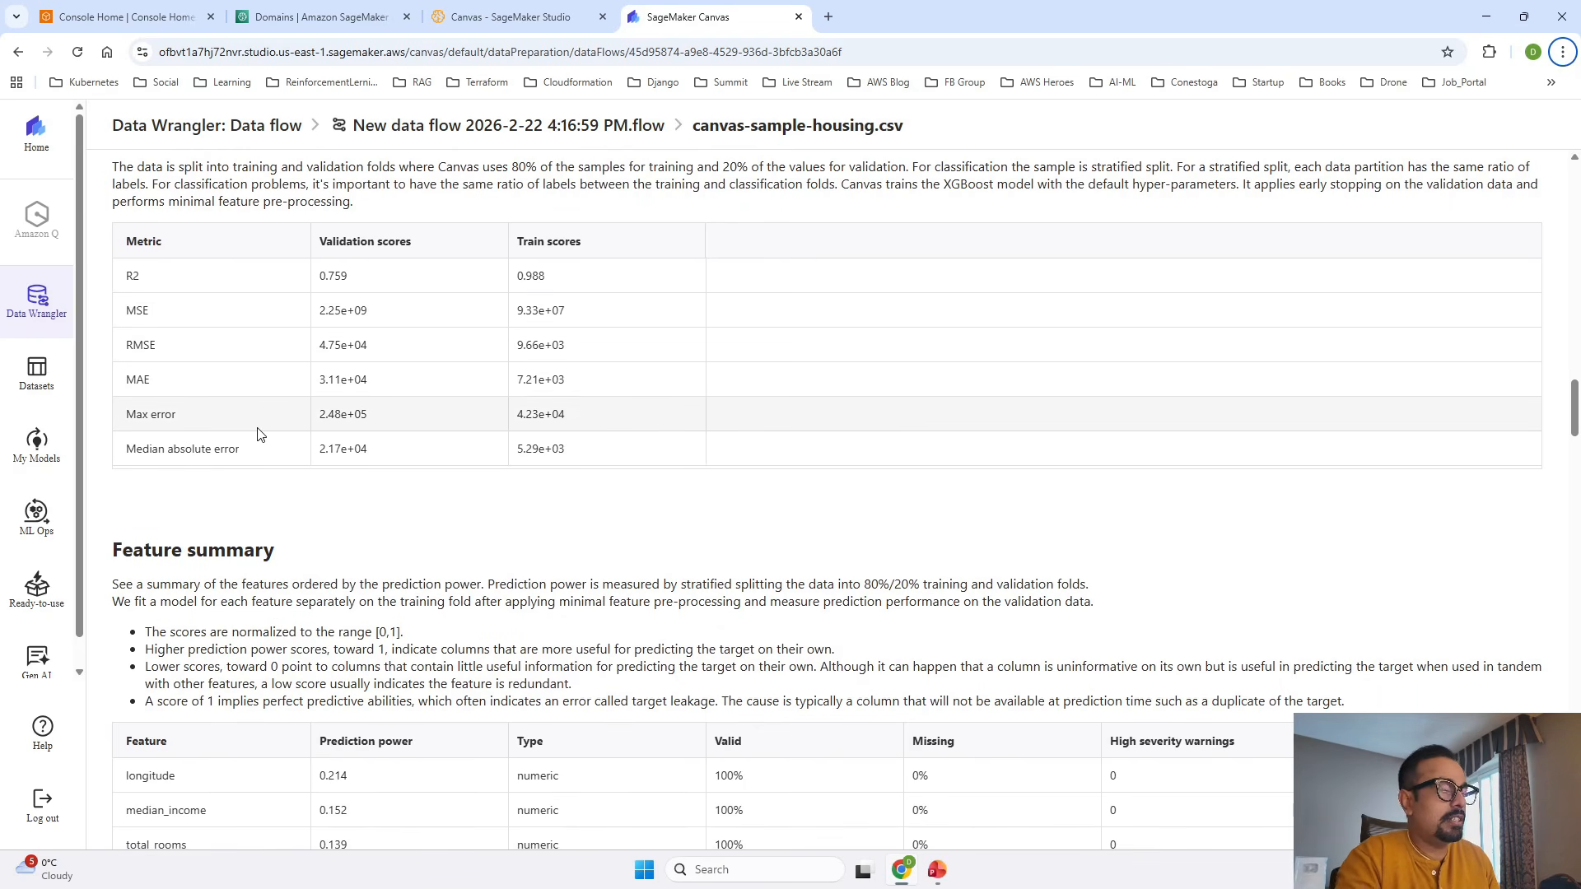
Step: Examine the Feature summary table's prediction power, valid and missing percentages, and highlight the total_bedrooms feature name
scroll(597, 628, "down", 6)
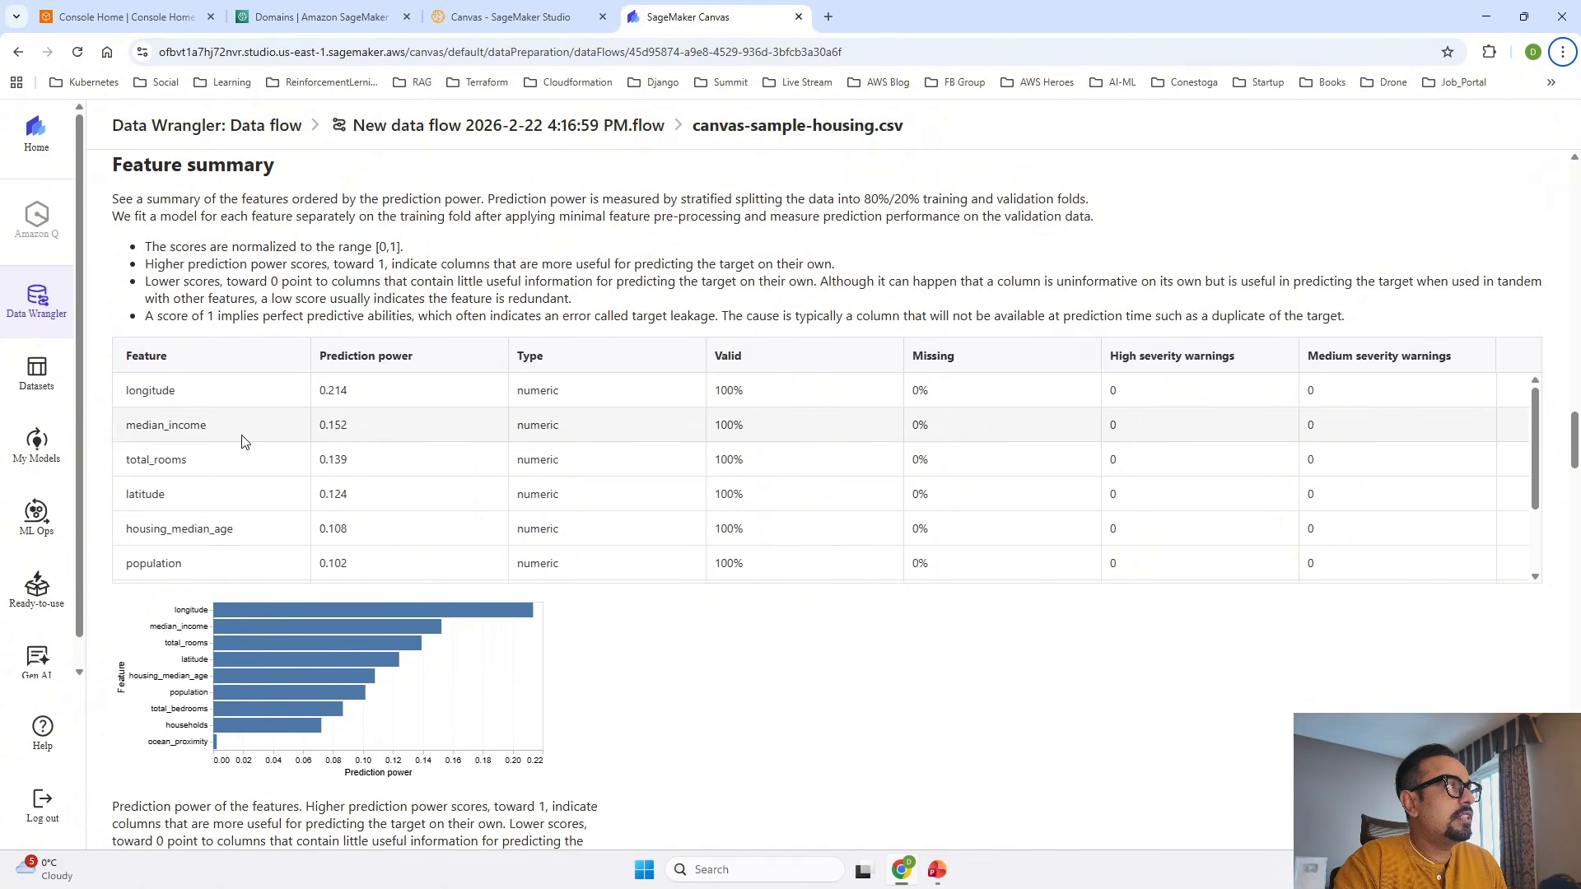
scroll(548, 483, "down", 3)
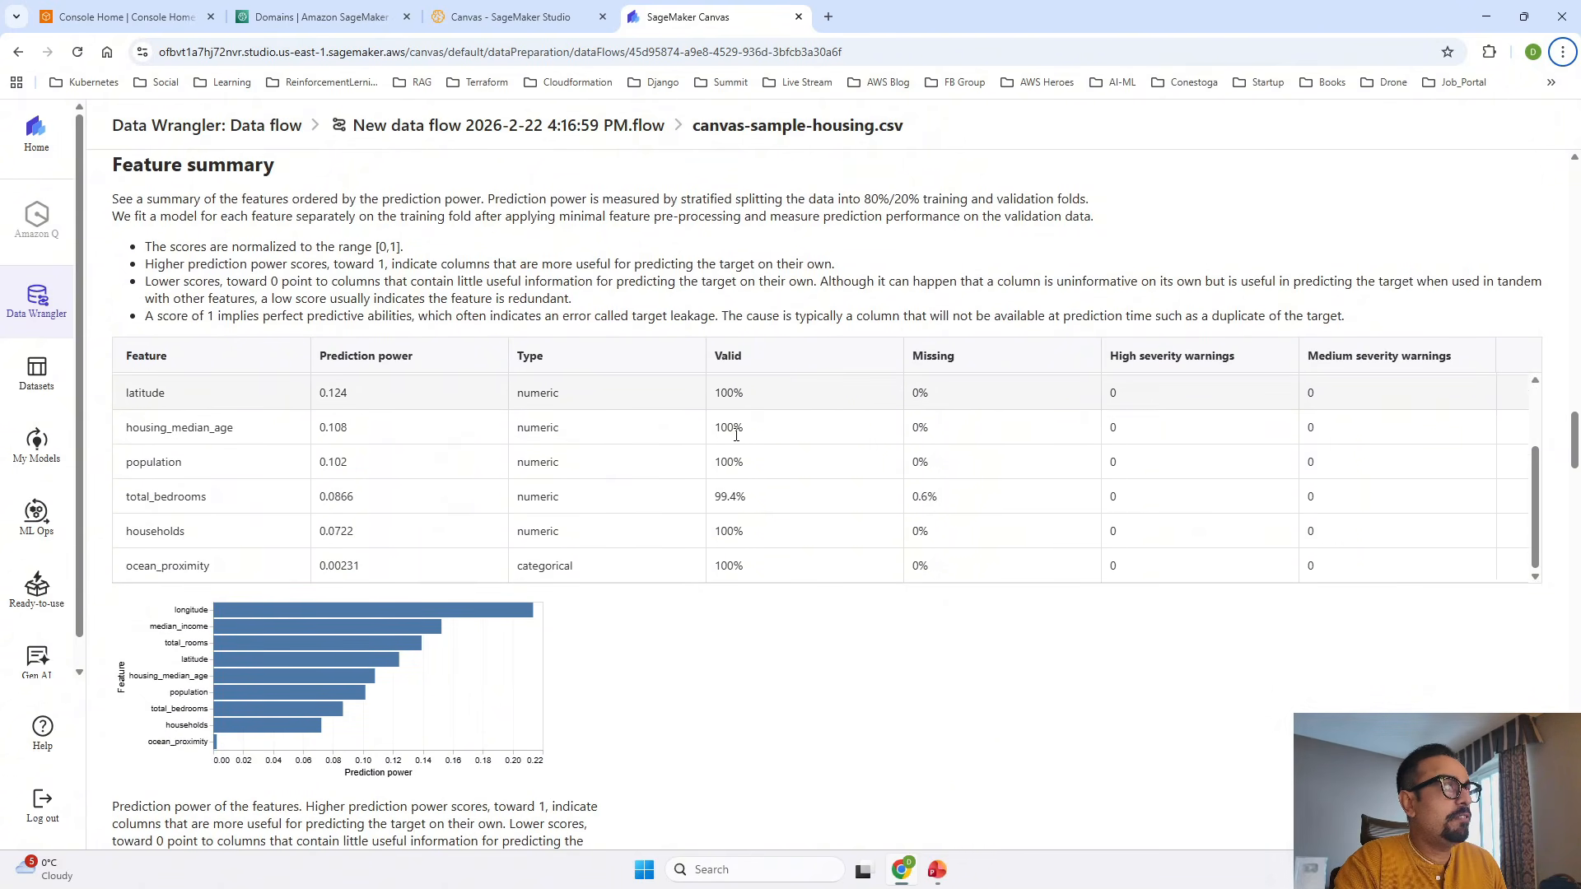
scroll(636, 441, "up", 3)
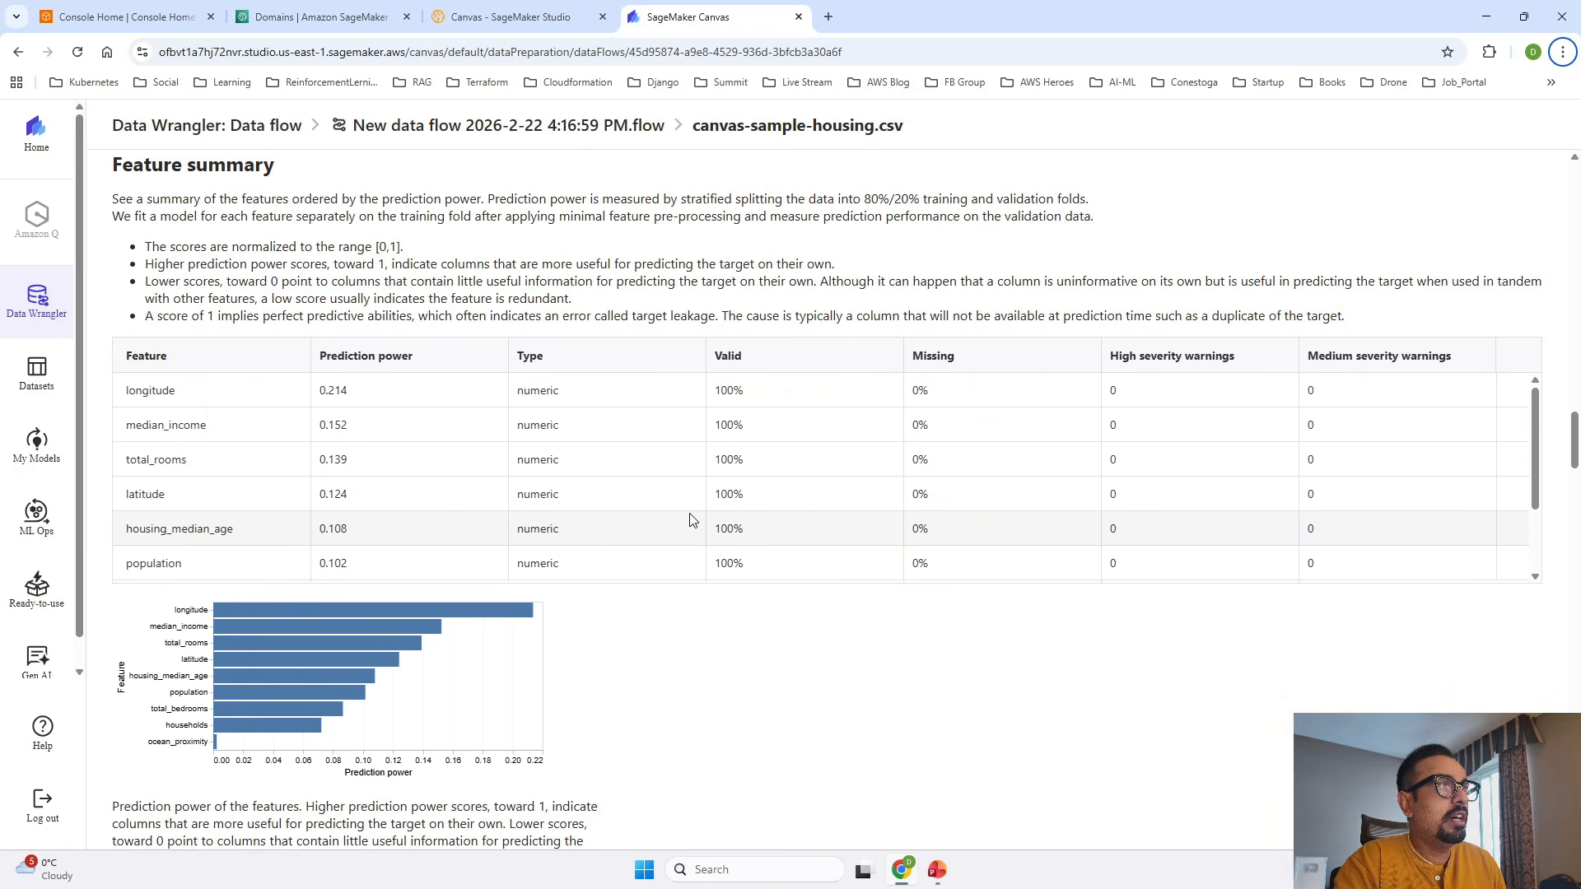
scroll(690, 520, "down", 3)
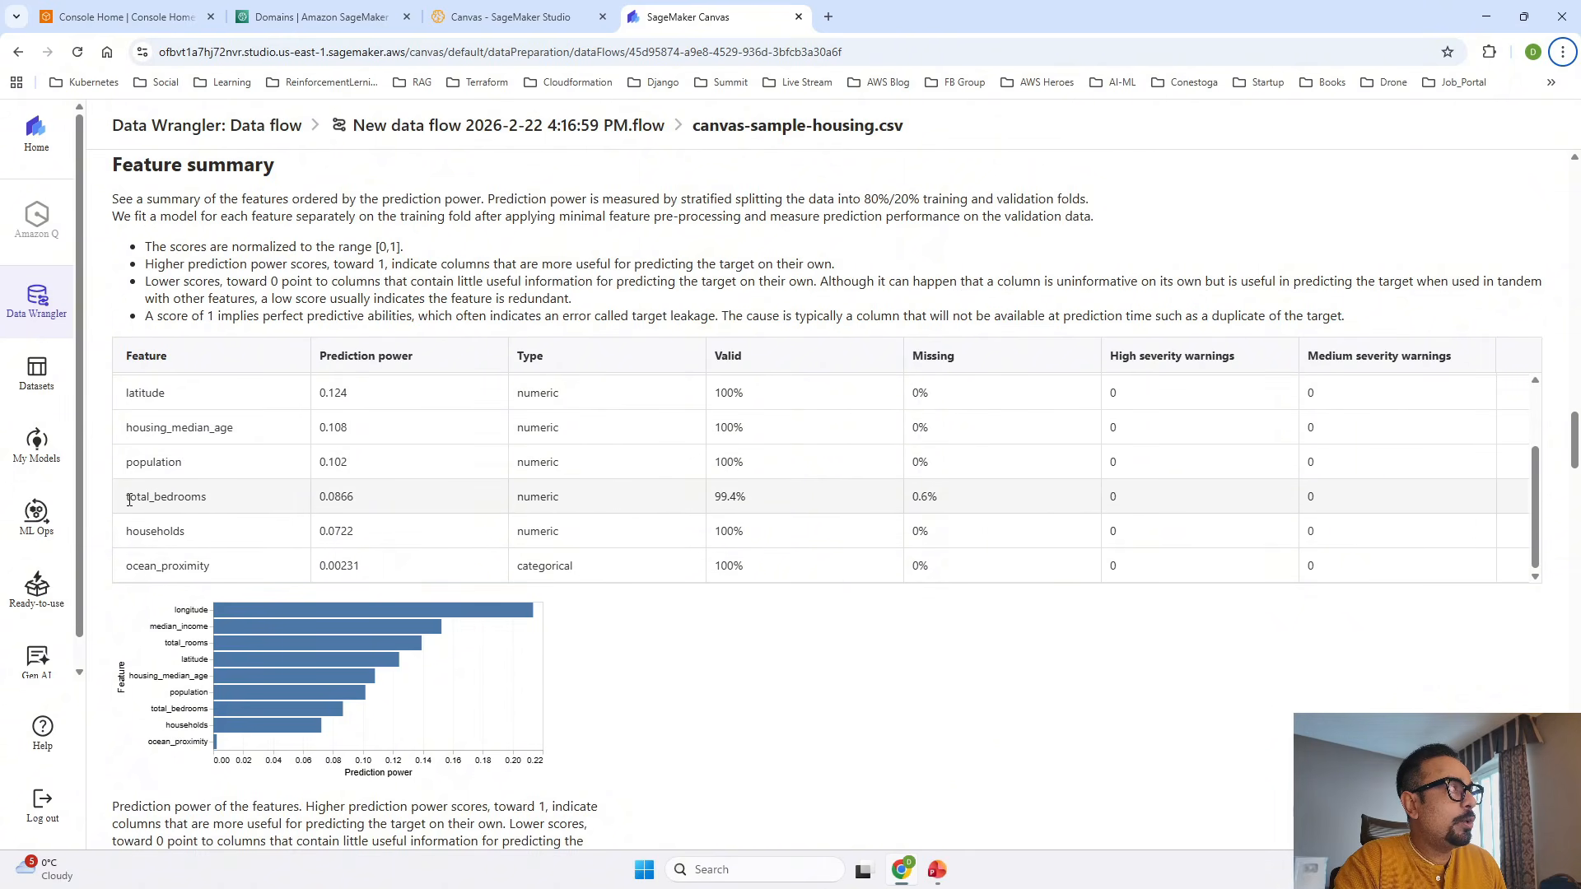
left_click_drag(127, 499, 210, 499)
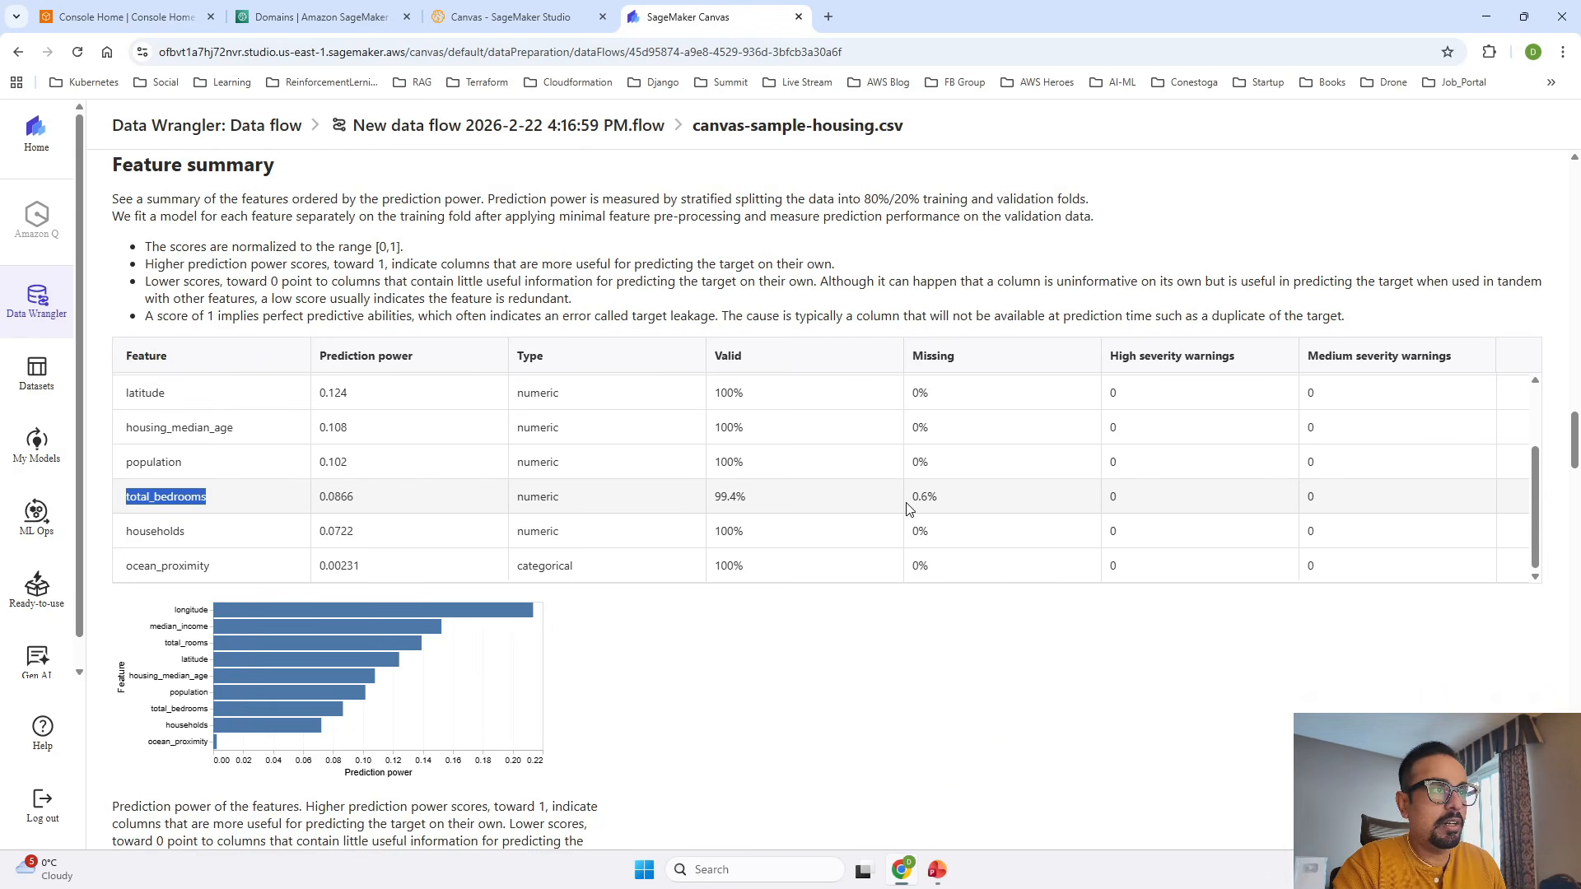
Step: Examine the Feature details statistics and outlier histograms for longitude, median_income, total_rooms, latitude and the remaining features
scroll(1026, 616, "down", 7)
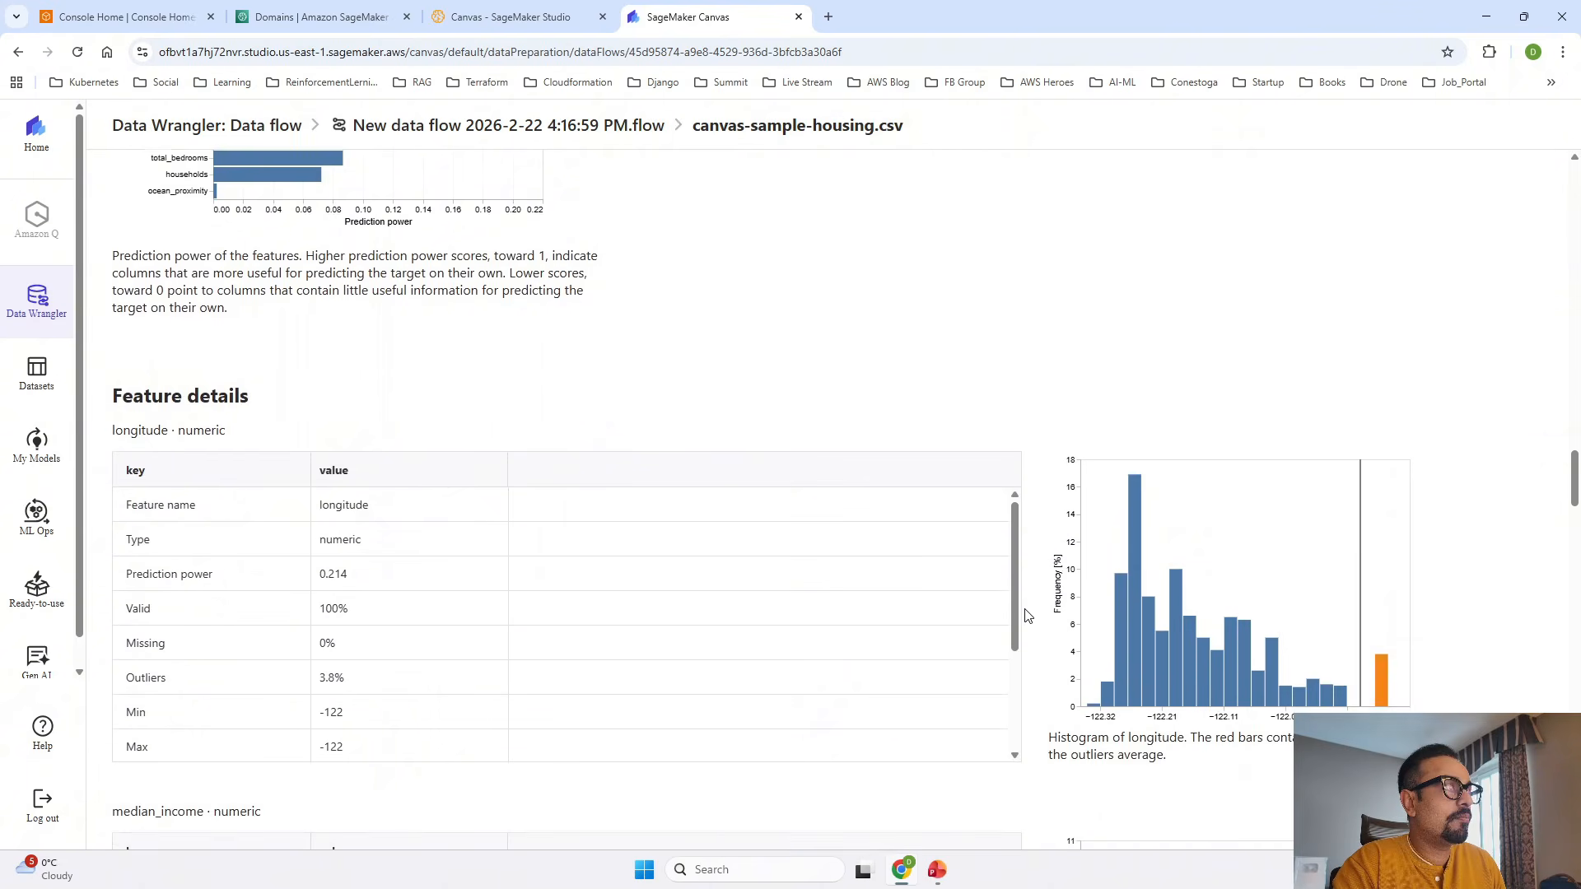
scroll(1025, 616, "down", 2)
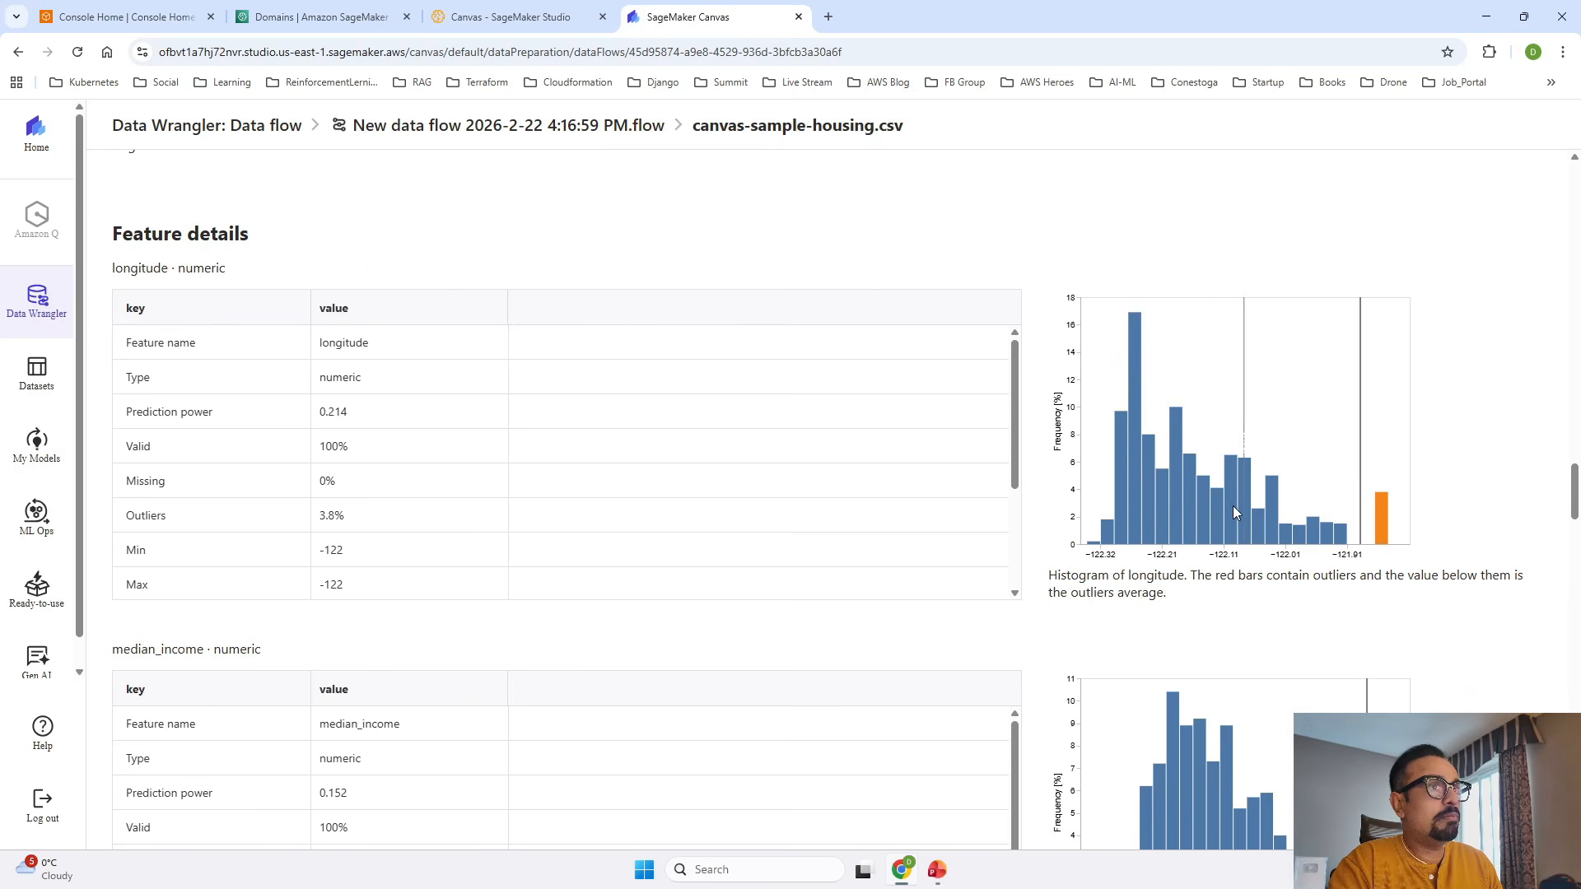
scroll(1241, 511, "down", 5)
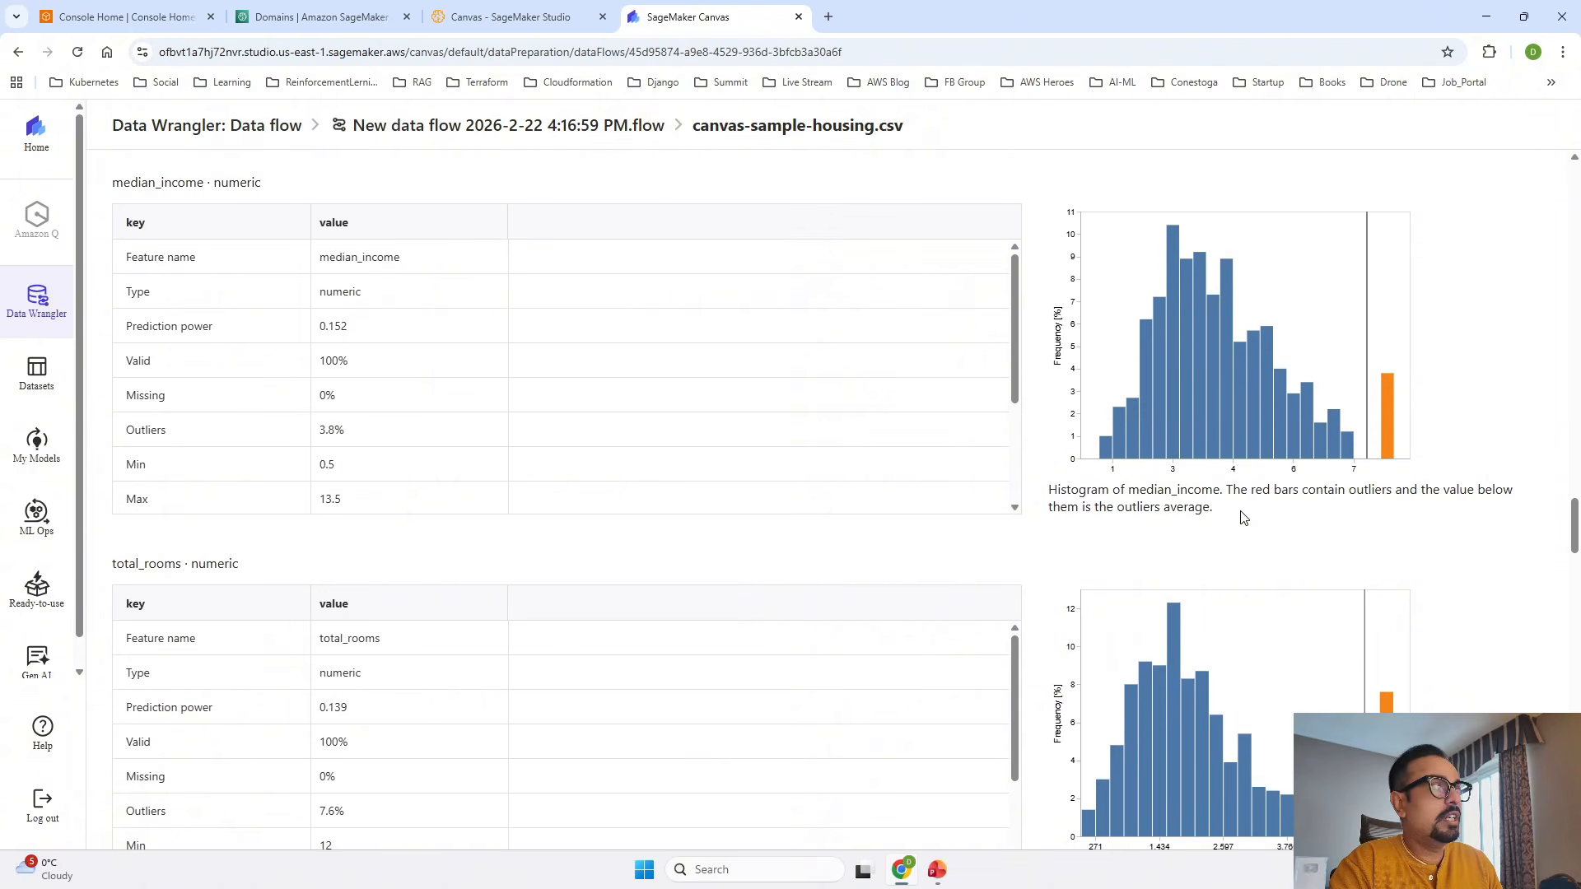
scroll(734, 496, "up", 4)
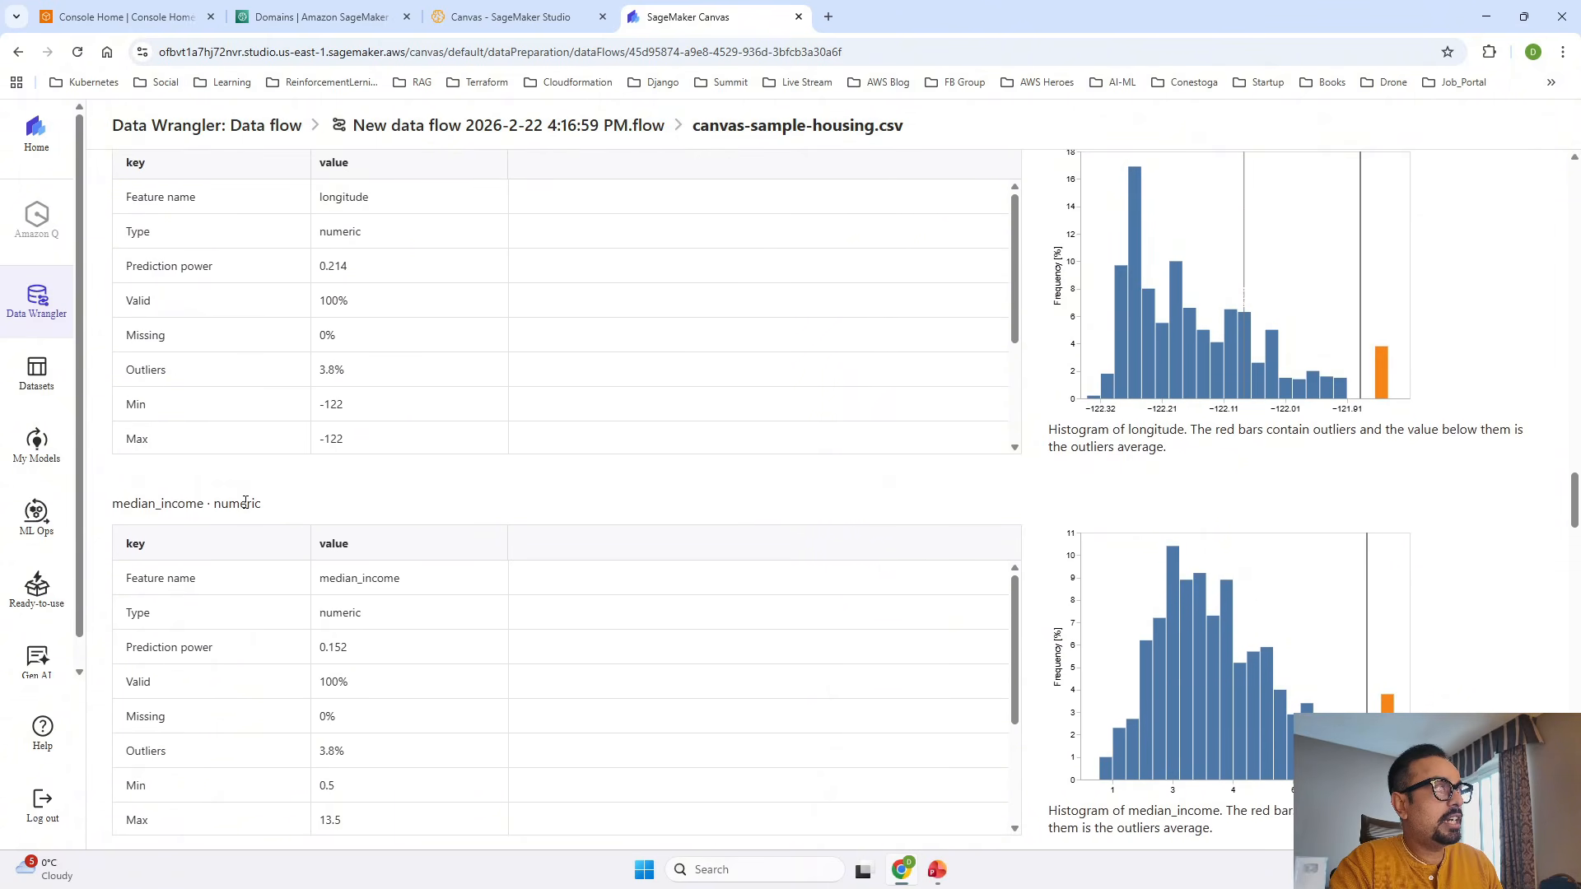
scroll(448, 583, "down", 10)
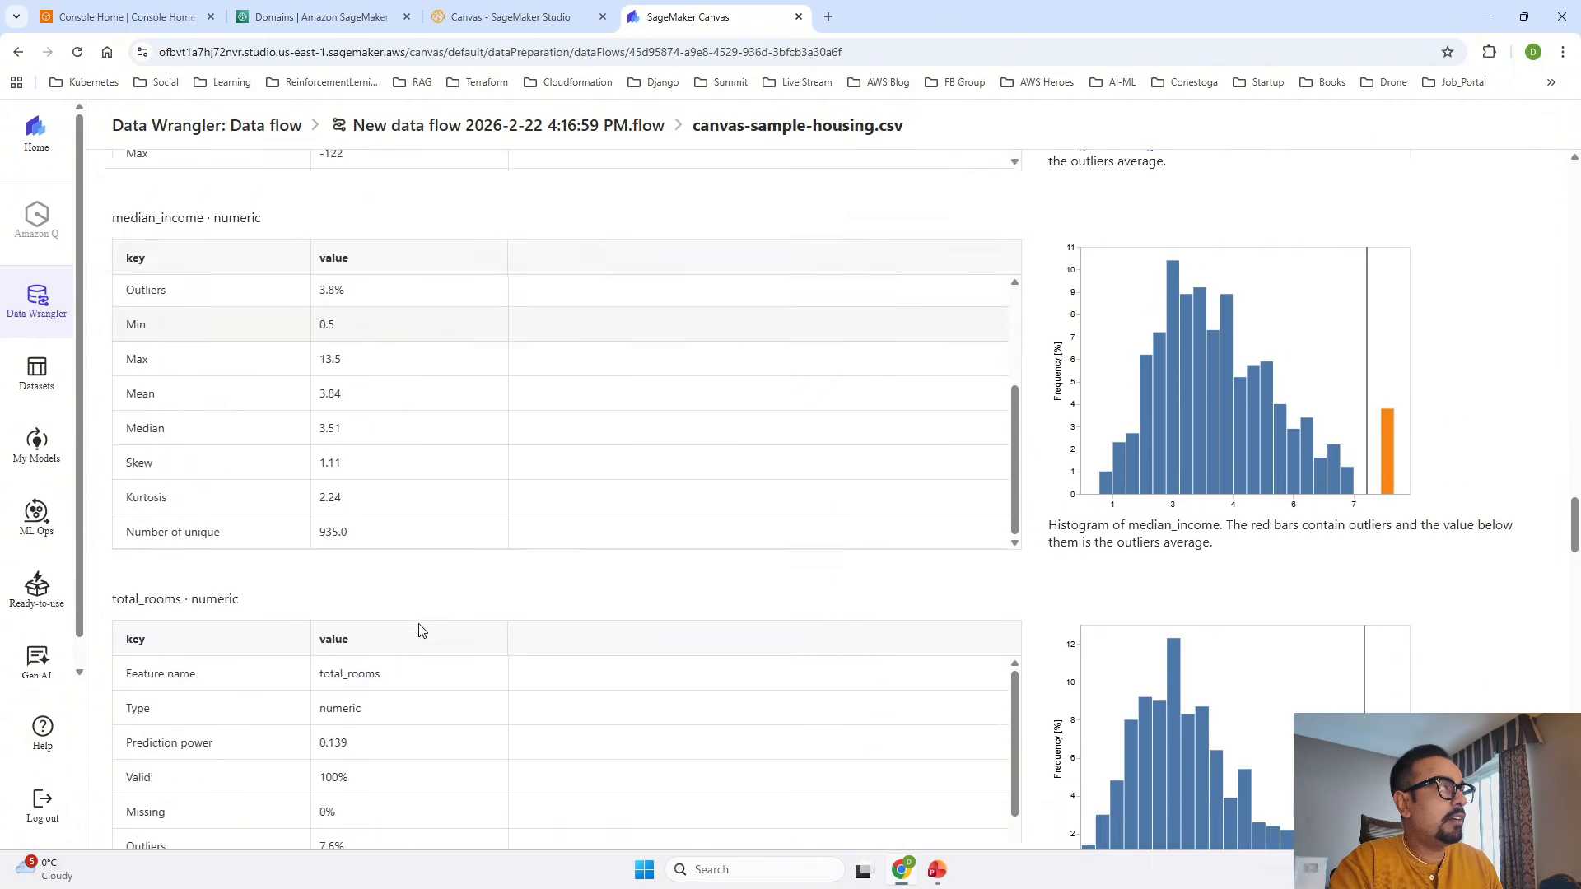
scroll(1293, 634, "down", 15)
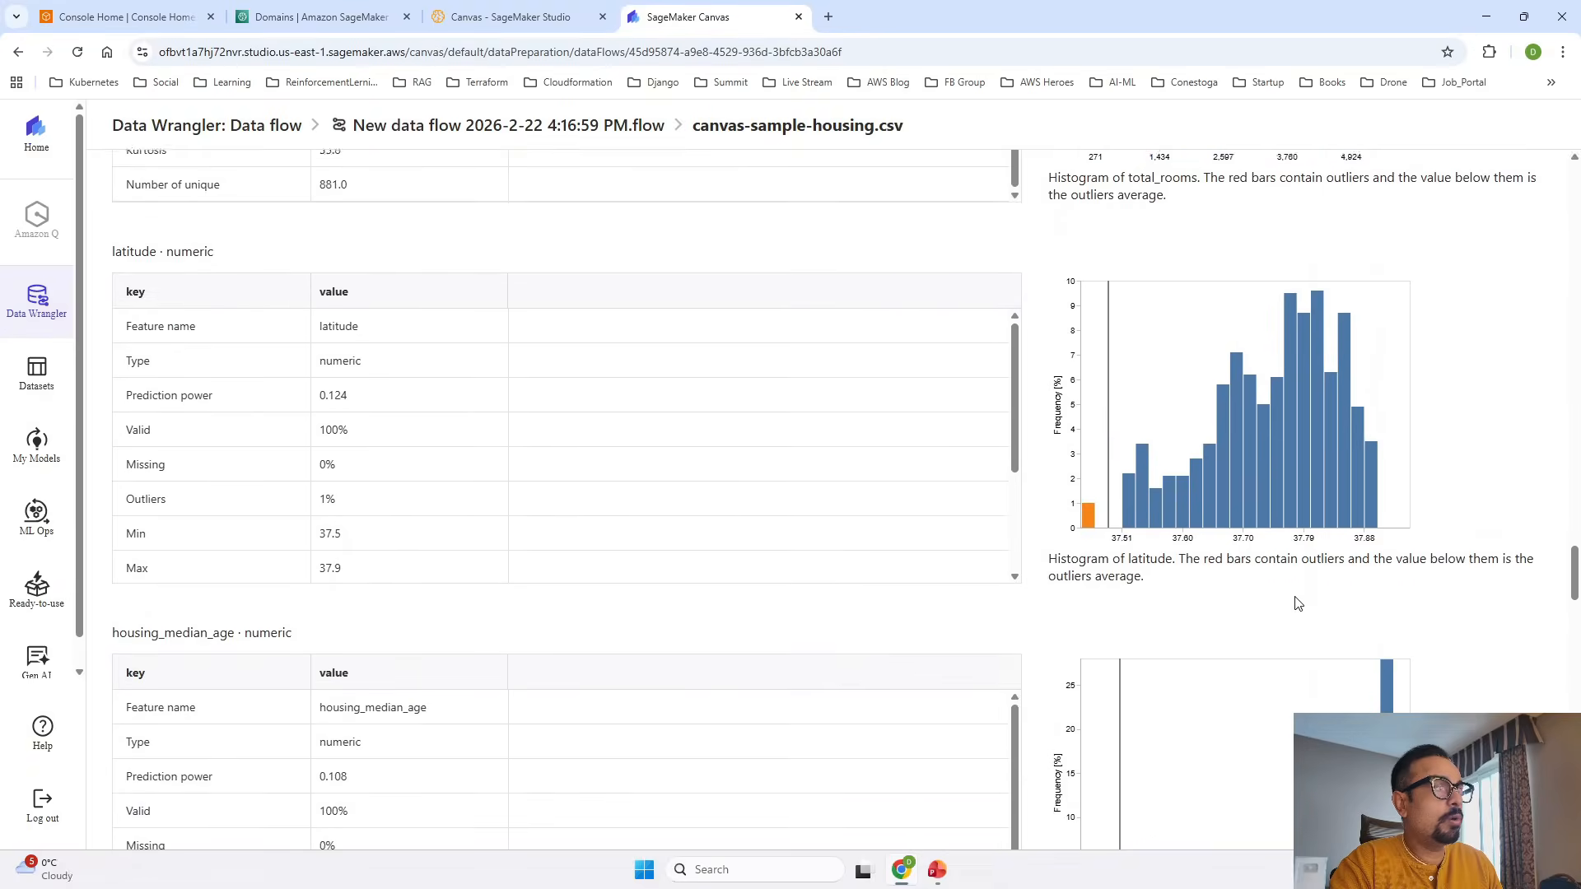
scroll(1297, 604, "down", 15)
Step: Read the report's Definitions of feature types, feature statistics, quick model metrics and textual patterns
scroll(1296, 597, "up", 6)
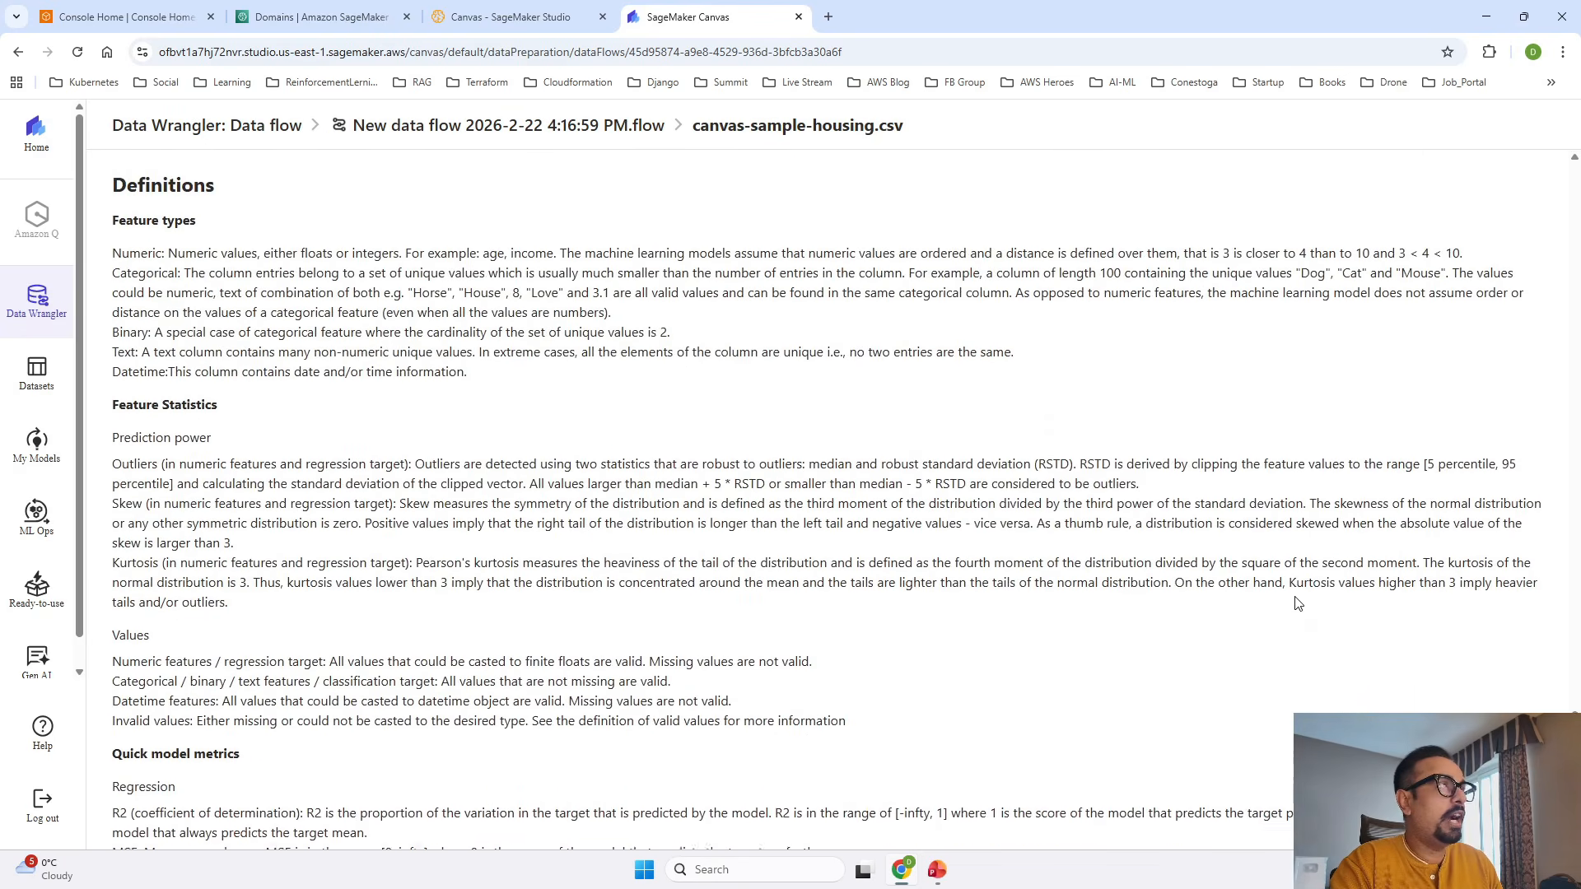
scroll(1298, 601, "up", 1)
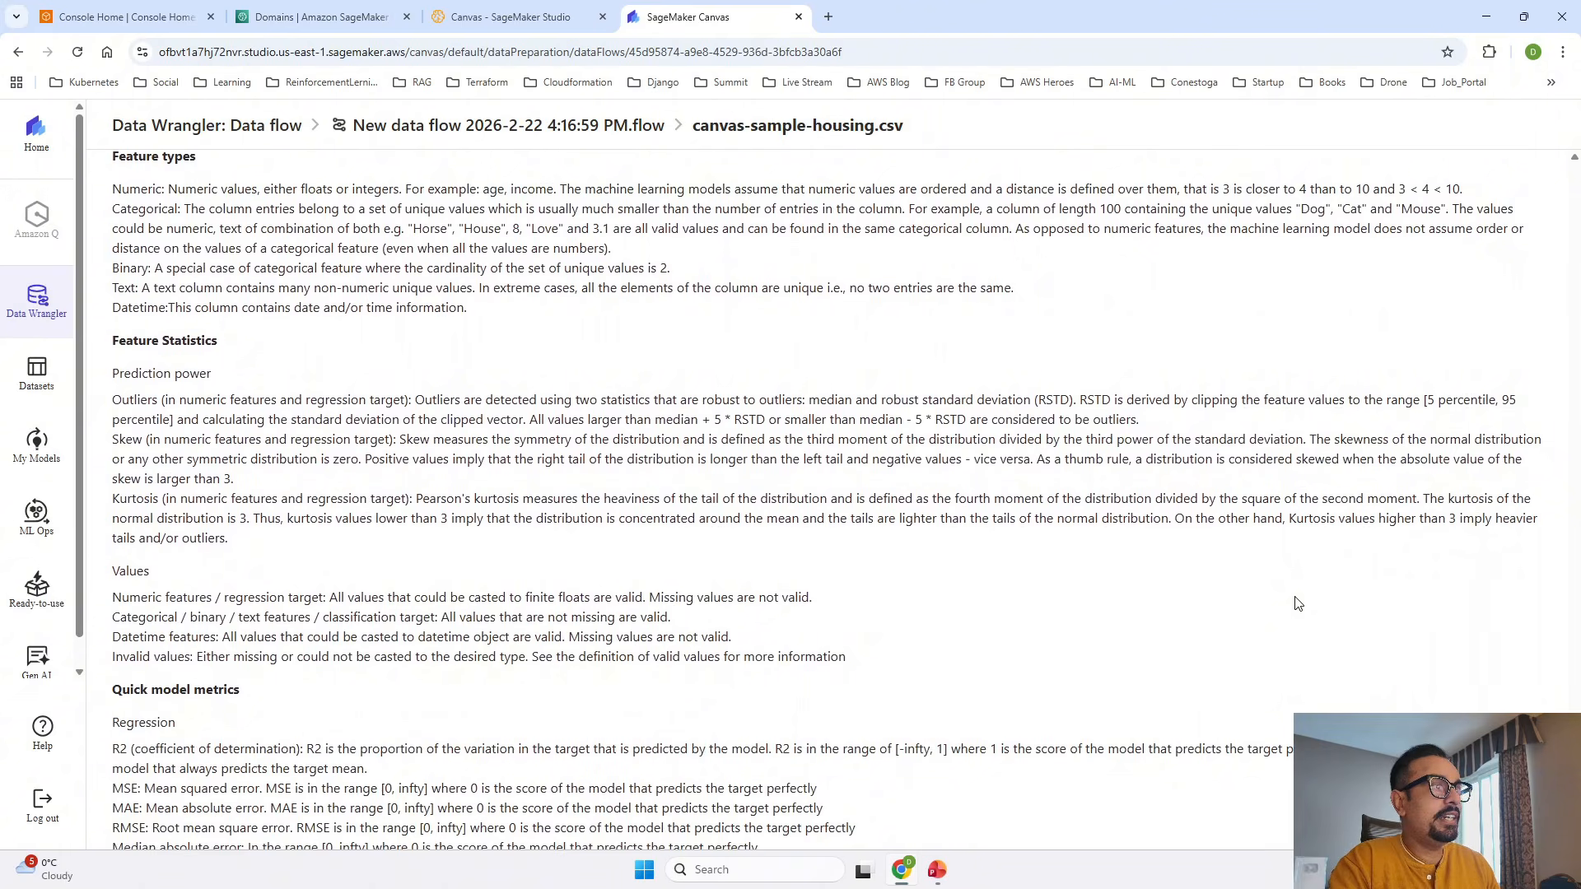
scroll(1295, 604, "down", 3)
scroll(1295, 604, "down", 2)
scroll(1295, 604, "down", 6)
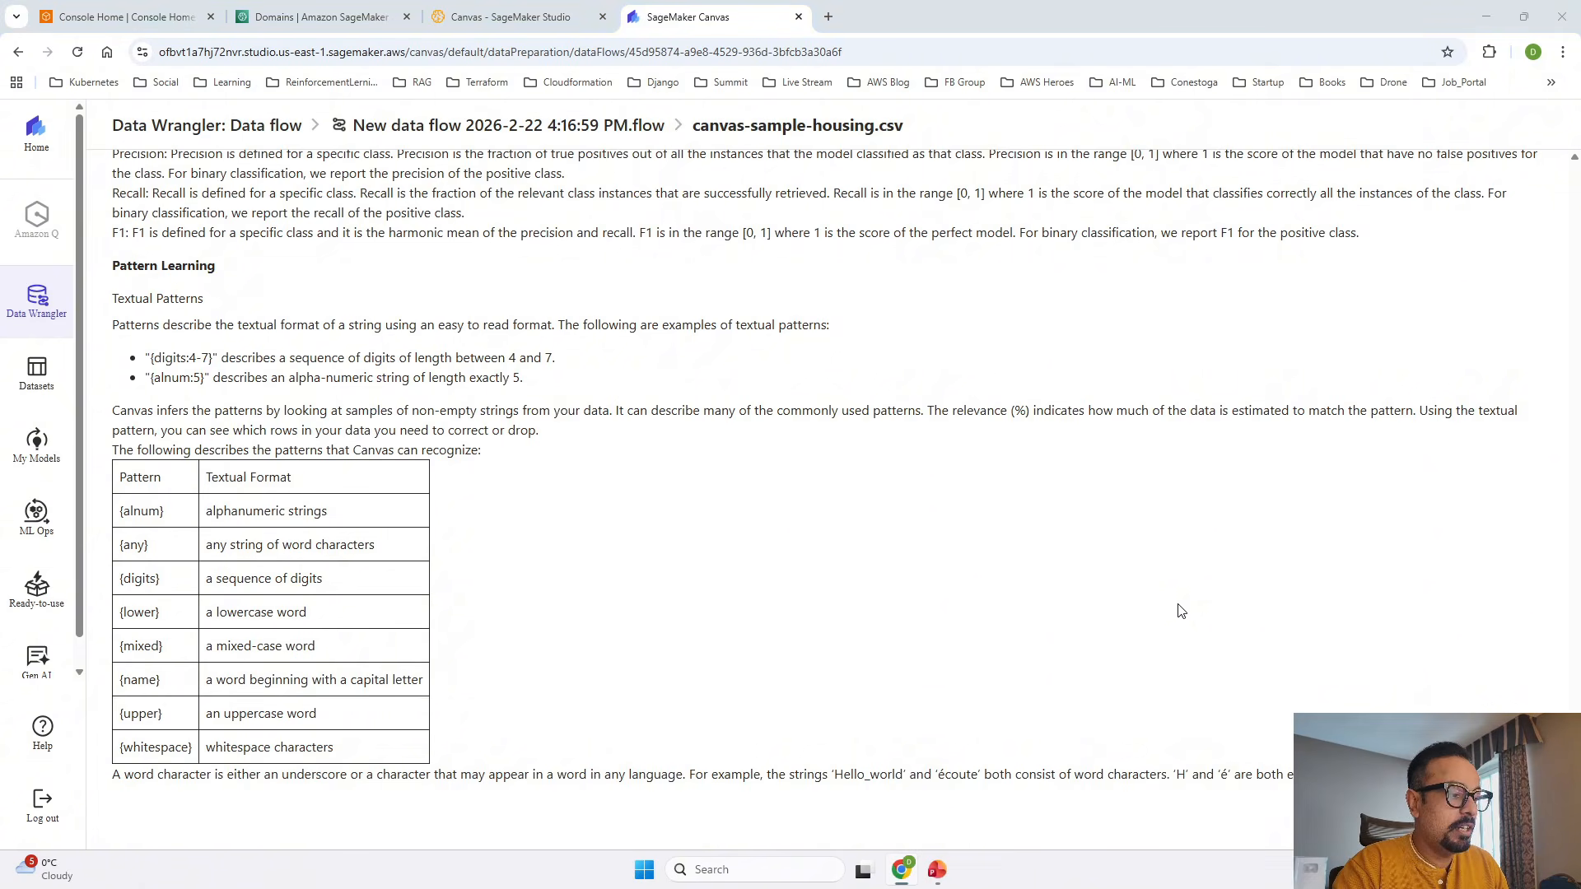
Step: Switch to the presentation, advance to the Data Preprocessing (Transformation) slide, and return to the report in the browser
key("alt+Tab")
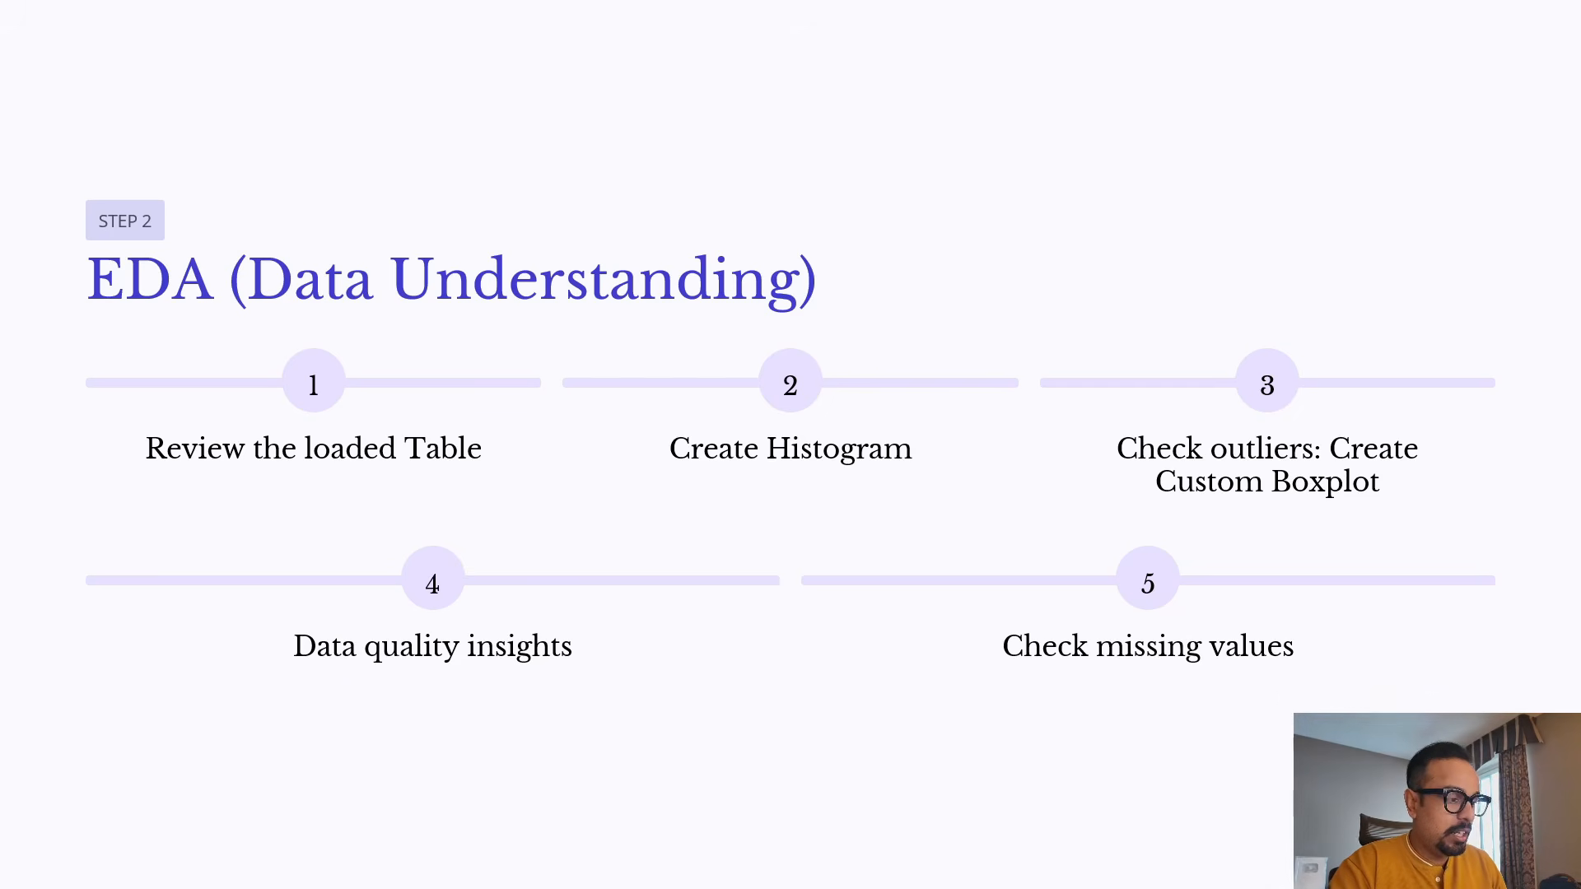
key("Right")
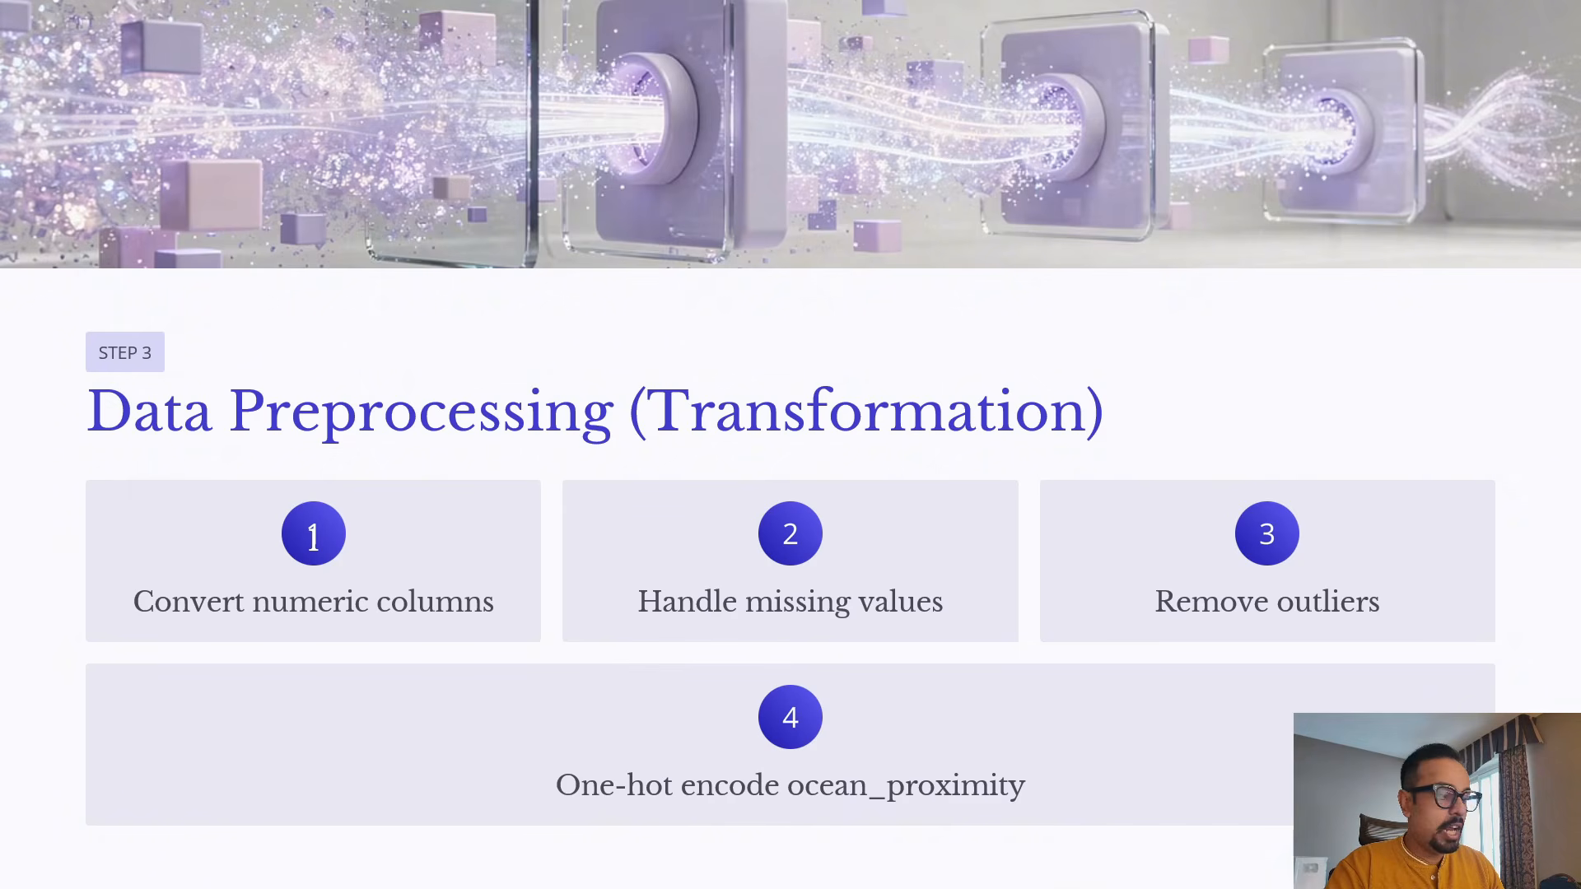
key("alt+Tab")
Step: Revisit the report's Anomalous samples and Target column sections and check them against the Data Preprocessing slide
scroll(1295, 519, "up", 20)
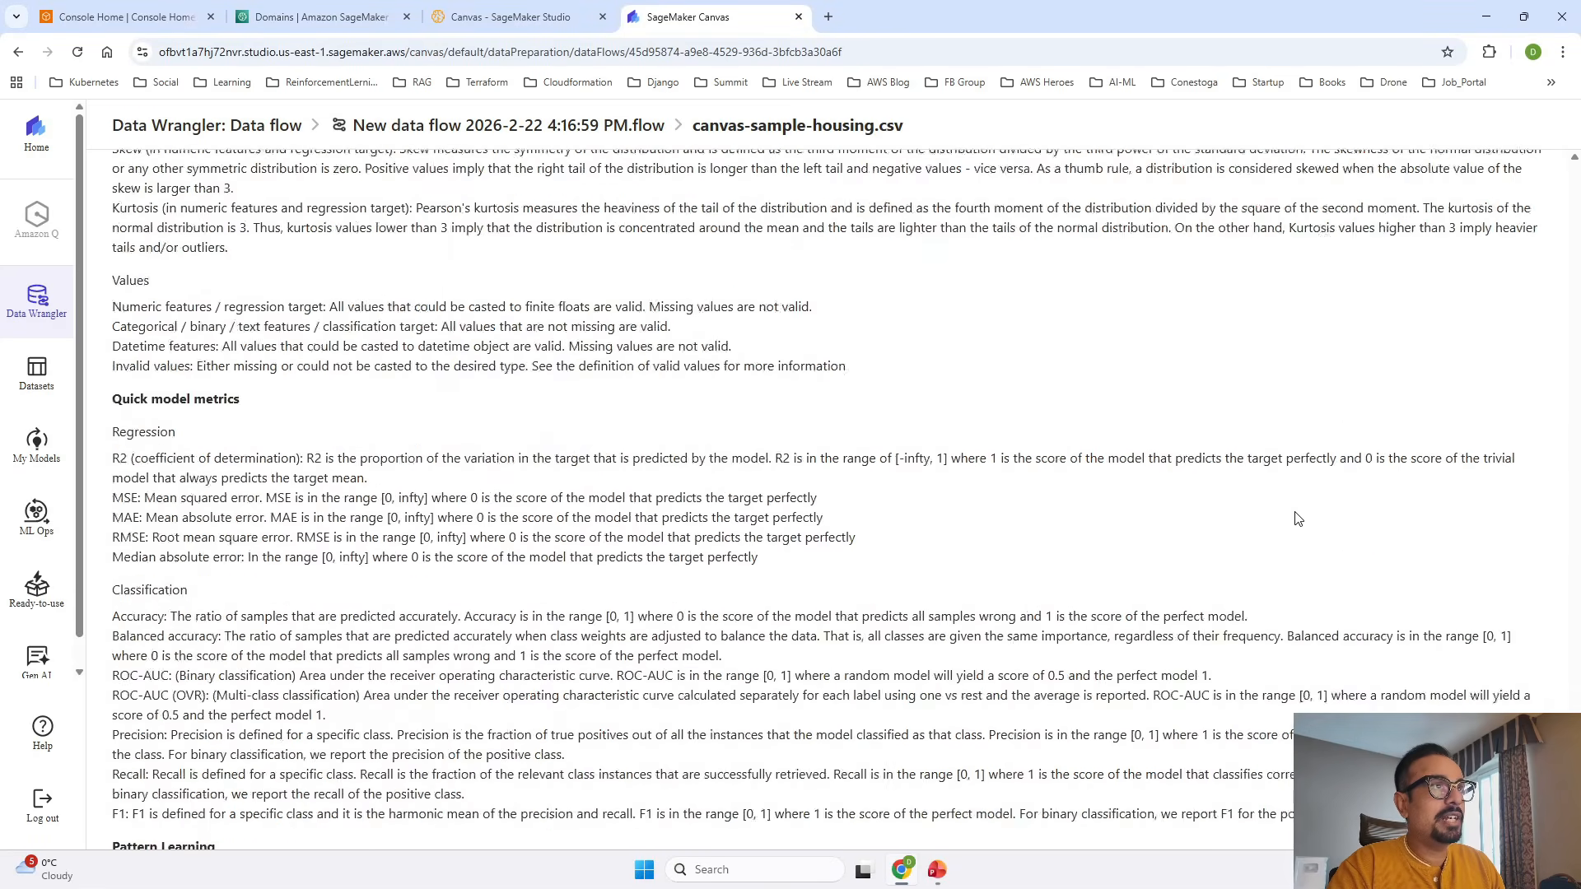
scroll(1295, 518, "up", 20)
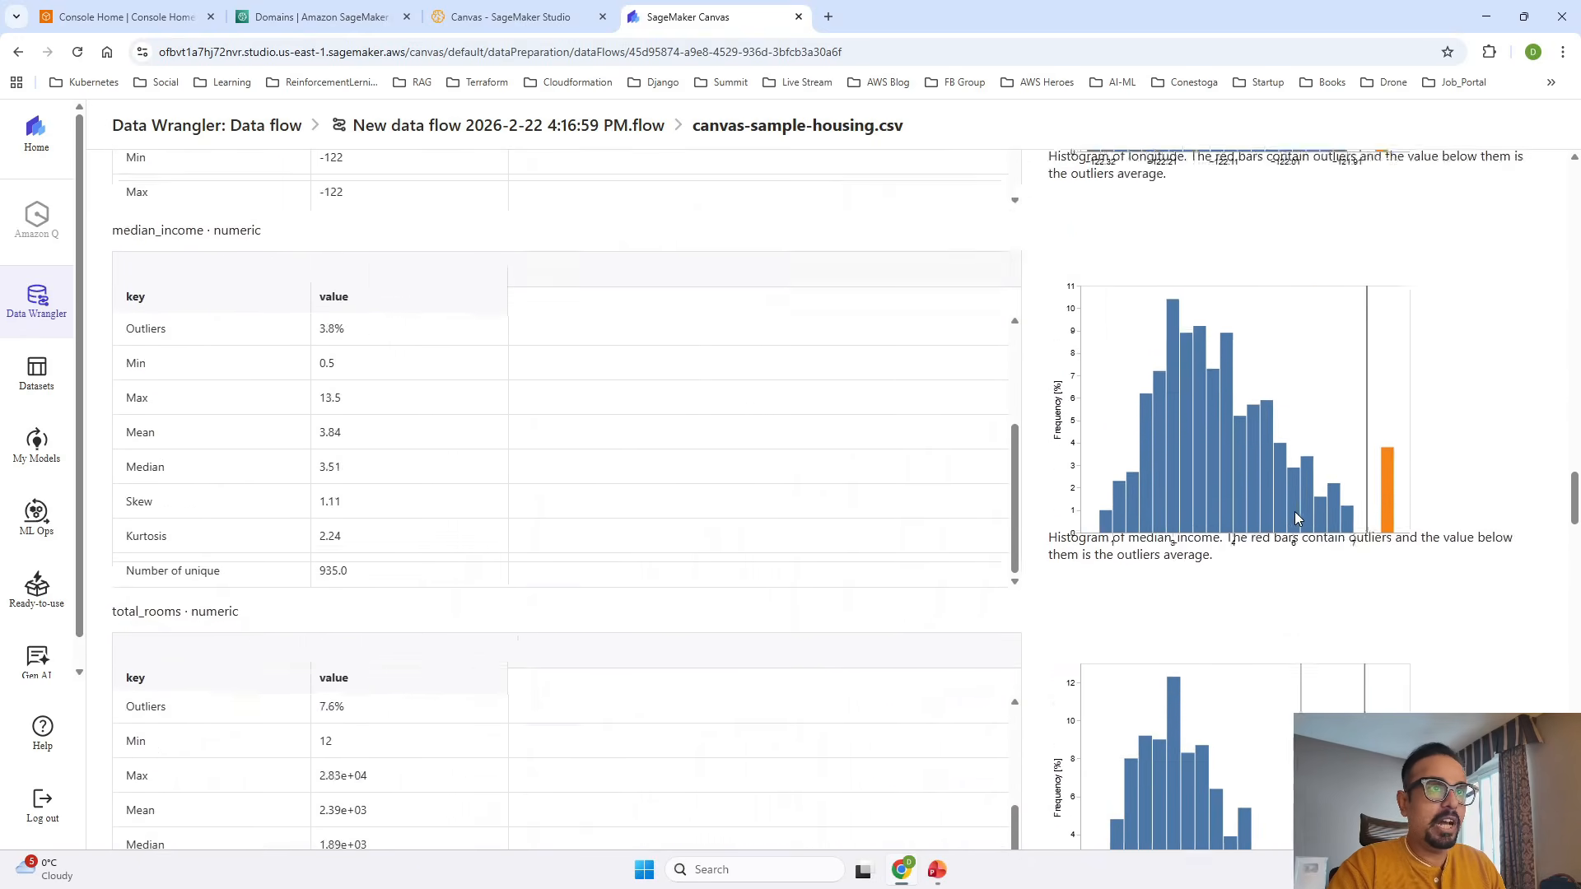
scroll(1296, 518, "up", 15)
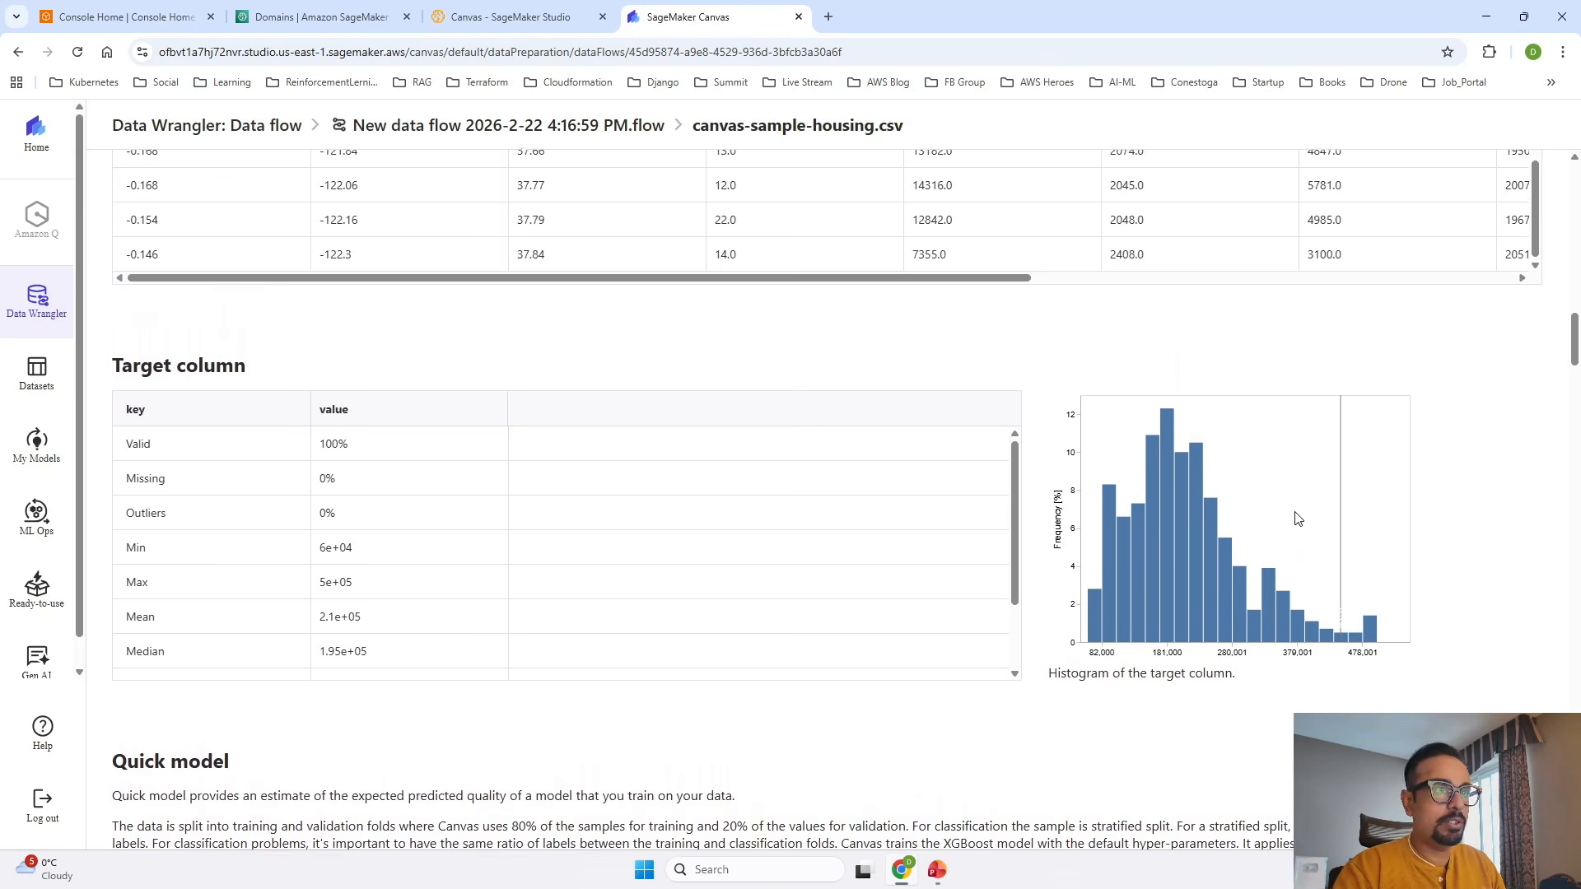
scroll(1296, 519, "up", 10)
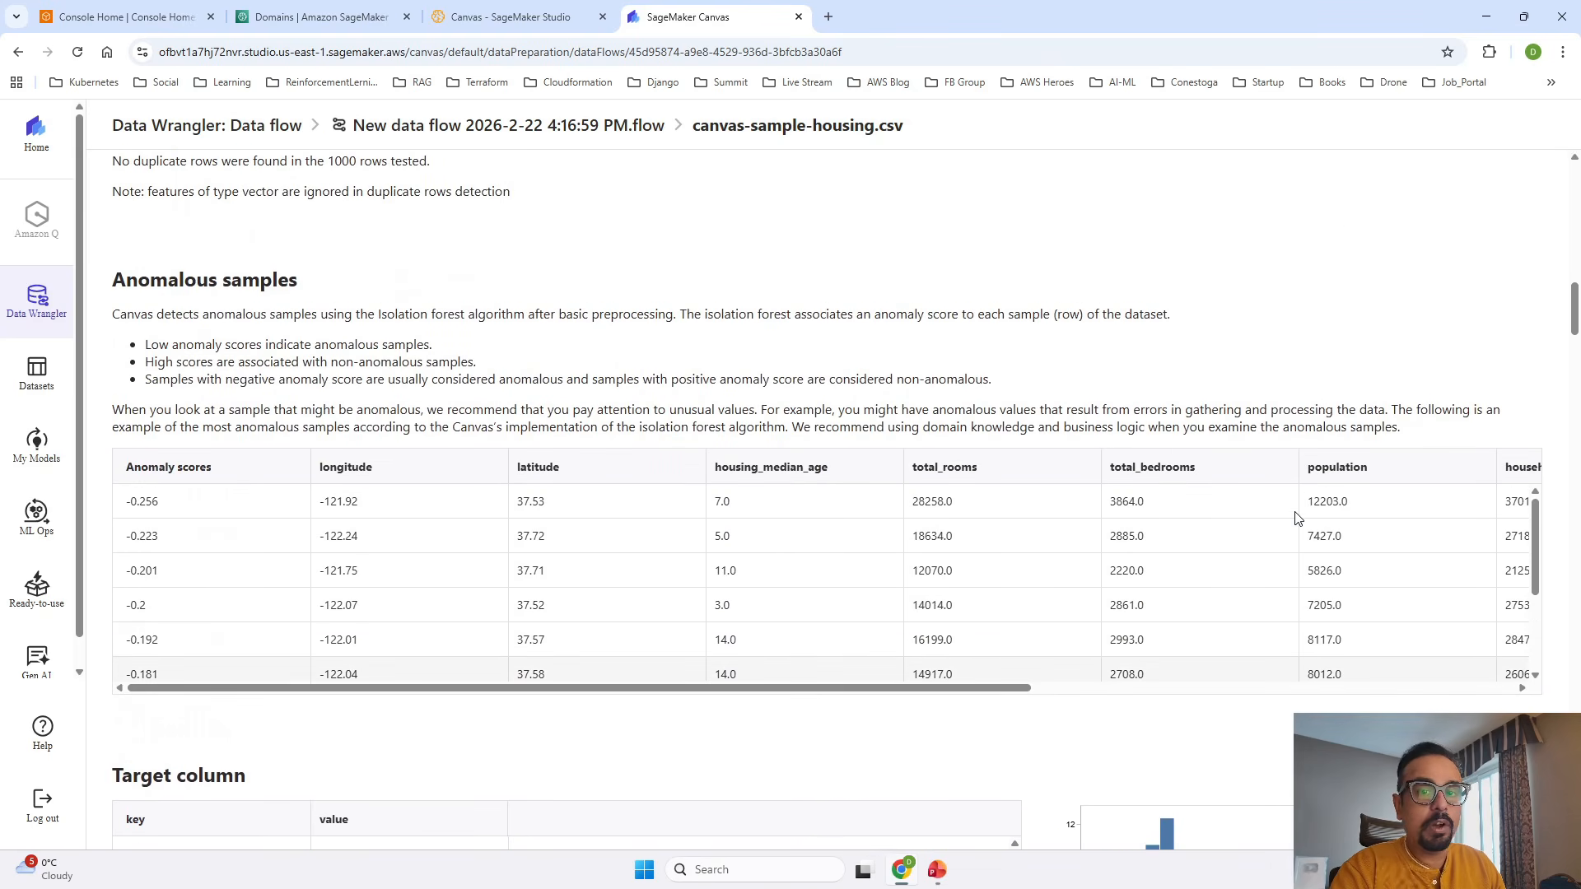
scroll(1295, 518, "down", 10)
scroll(1310, 444, "up", 2)
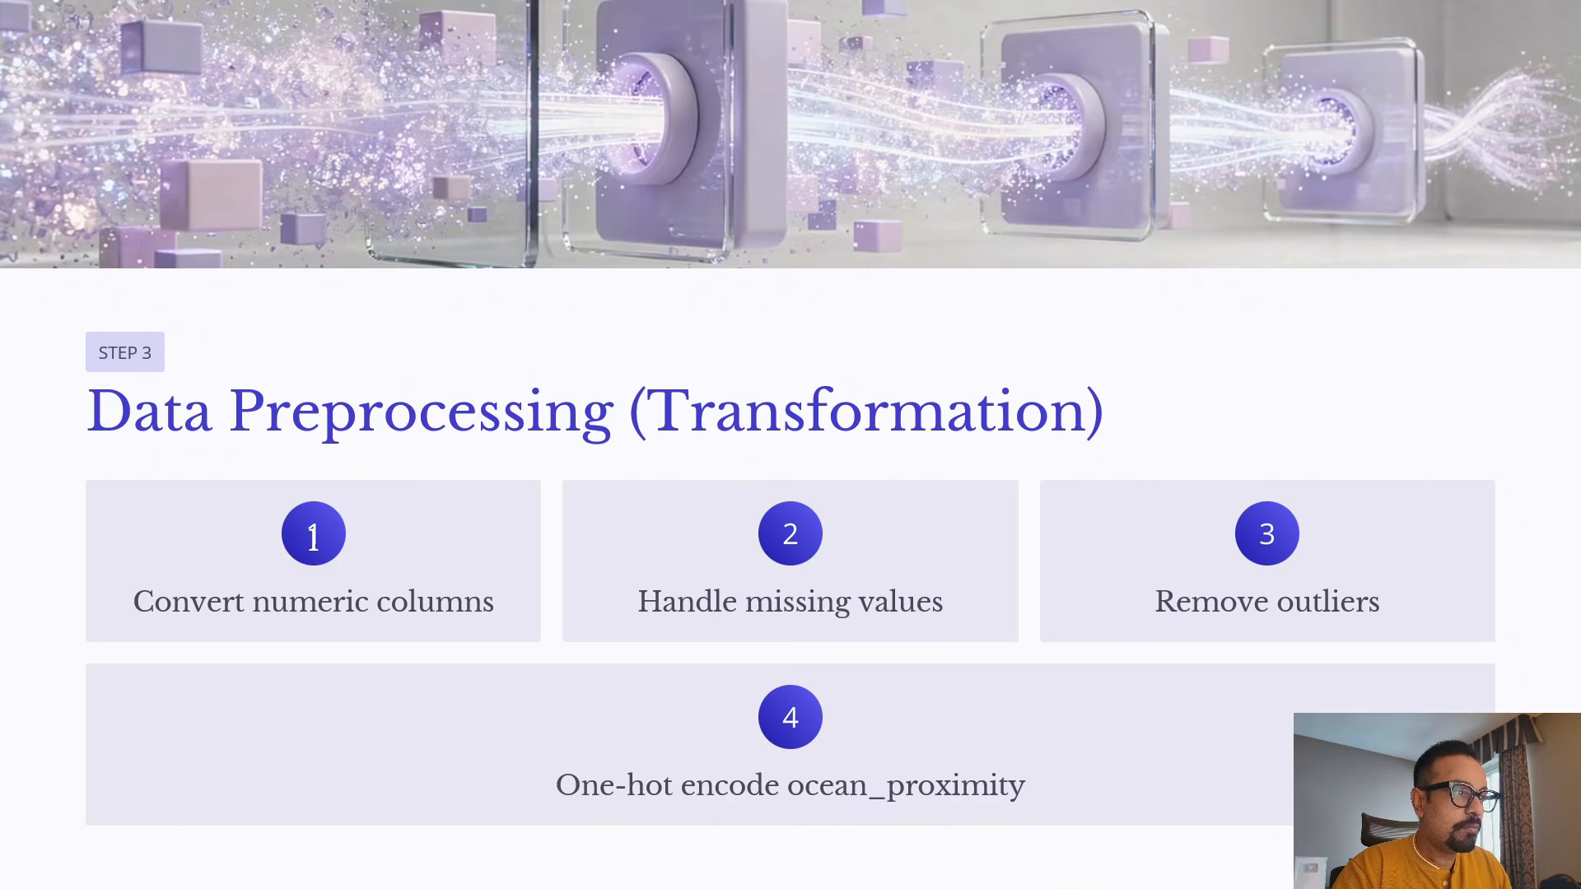
key("alt+Tab")
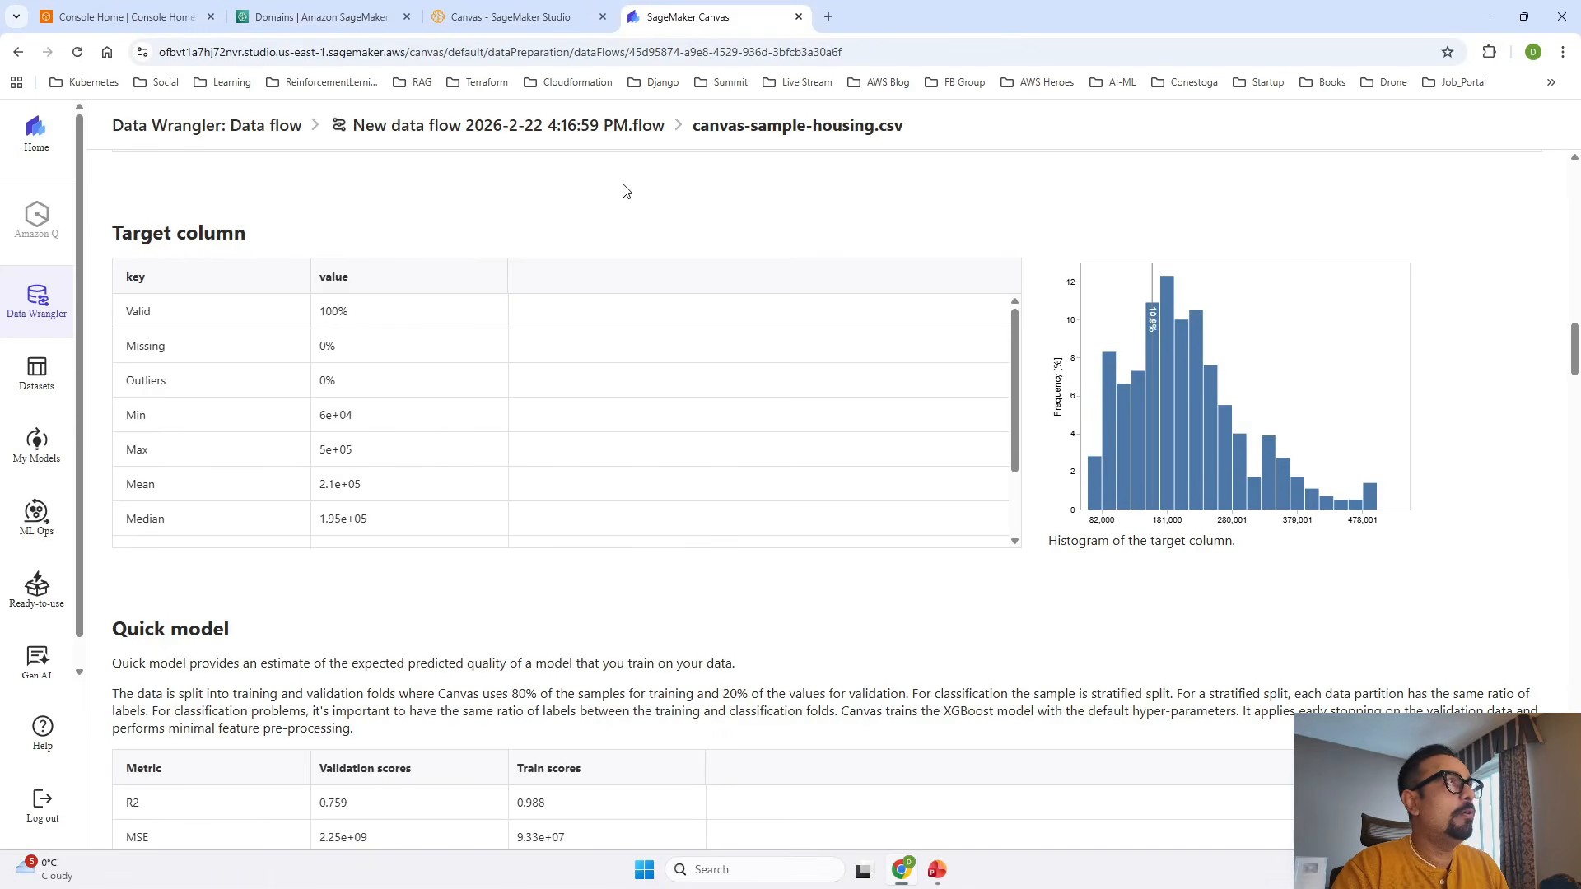
Step: Reopen New data flow 2026-2-22 4:16:59 PM.flow and examine the column types in the Source dataset node's data
left_click(253, 134)
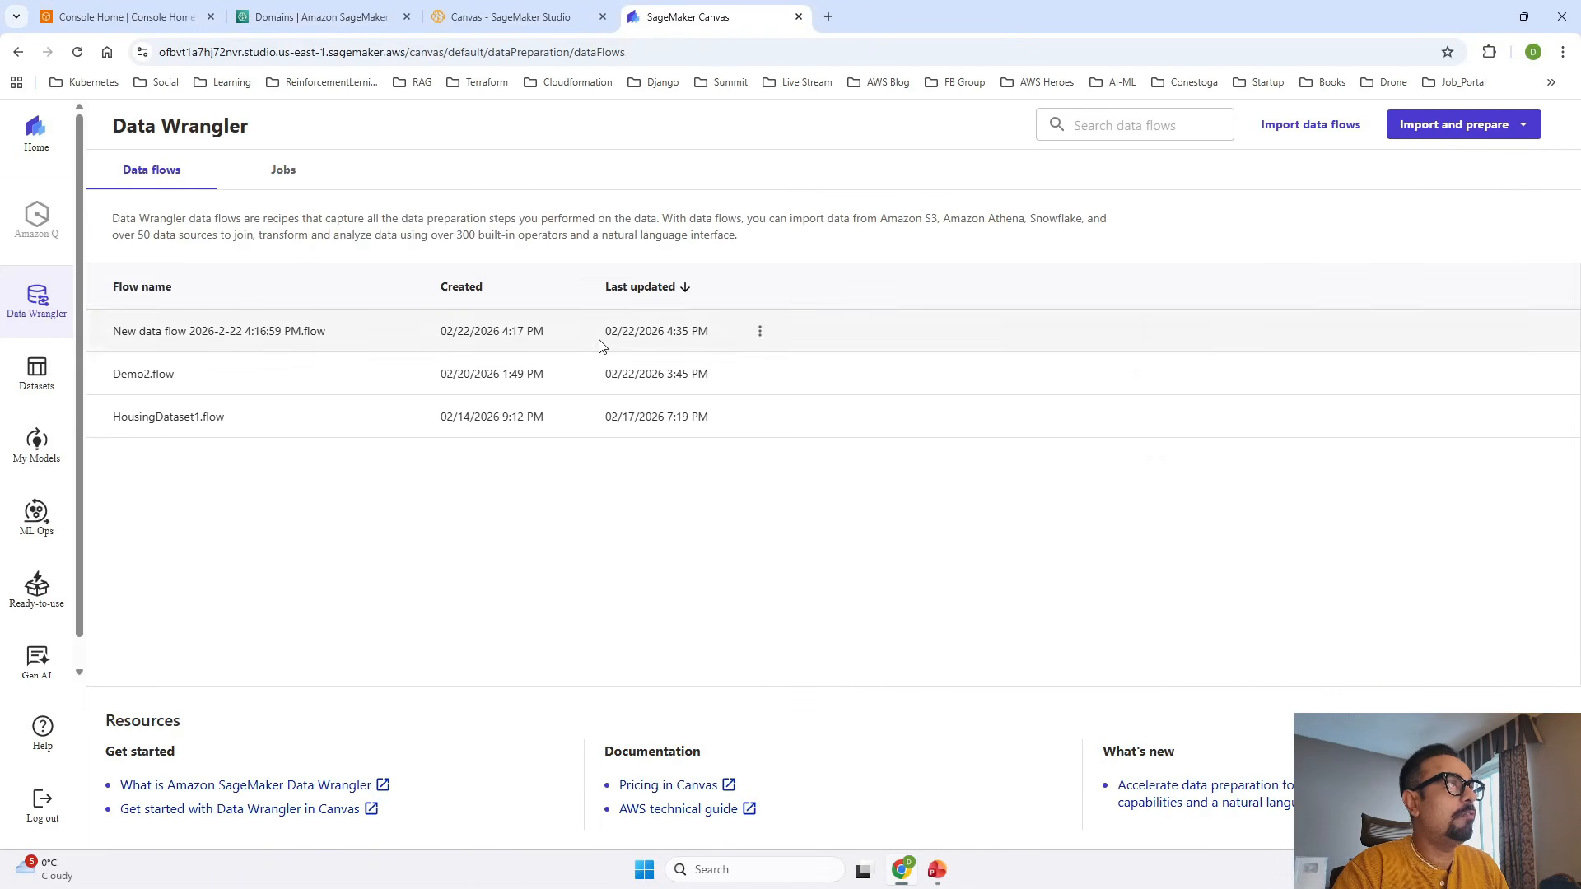
left_click(233, 332)
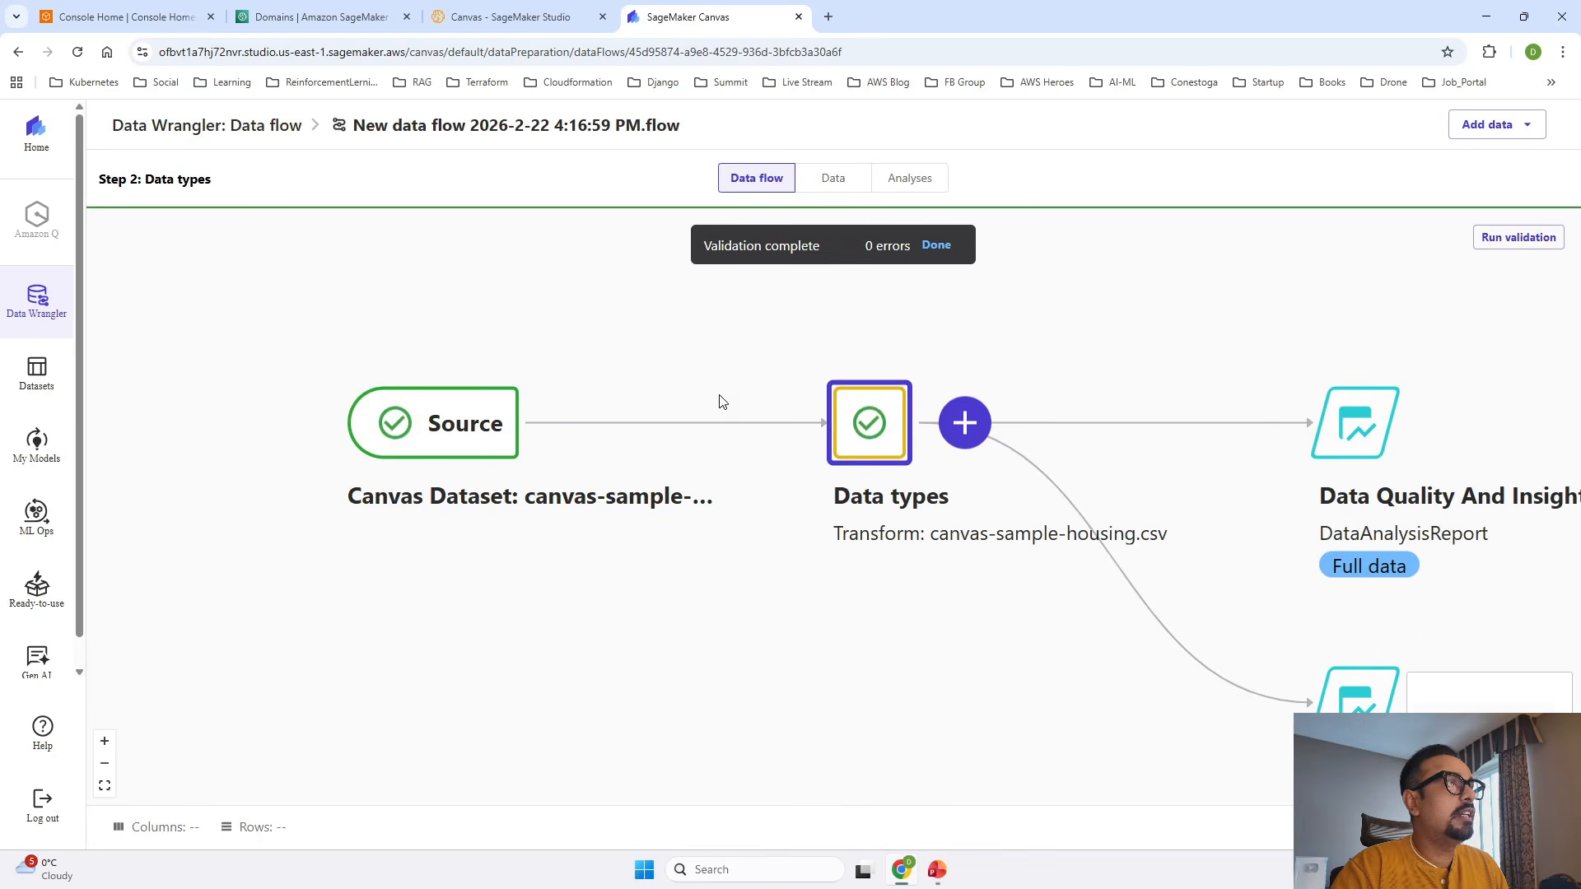
left_click(462, 449)
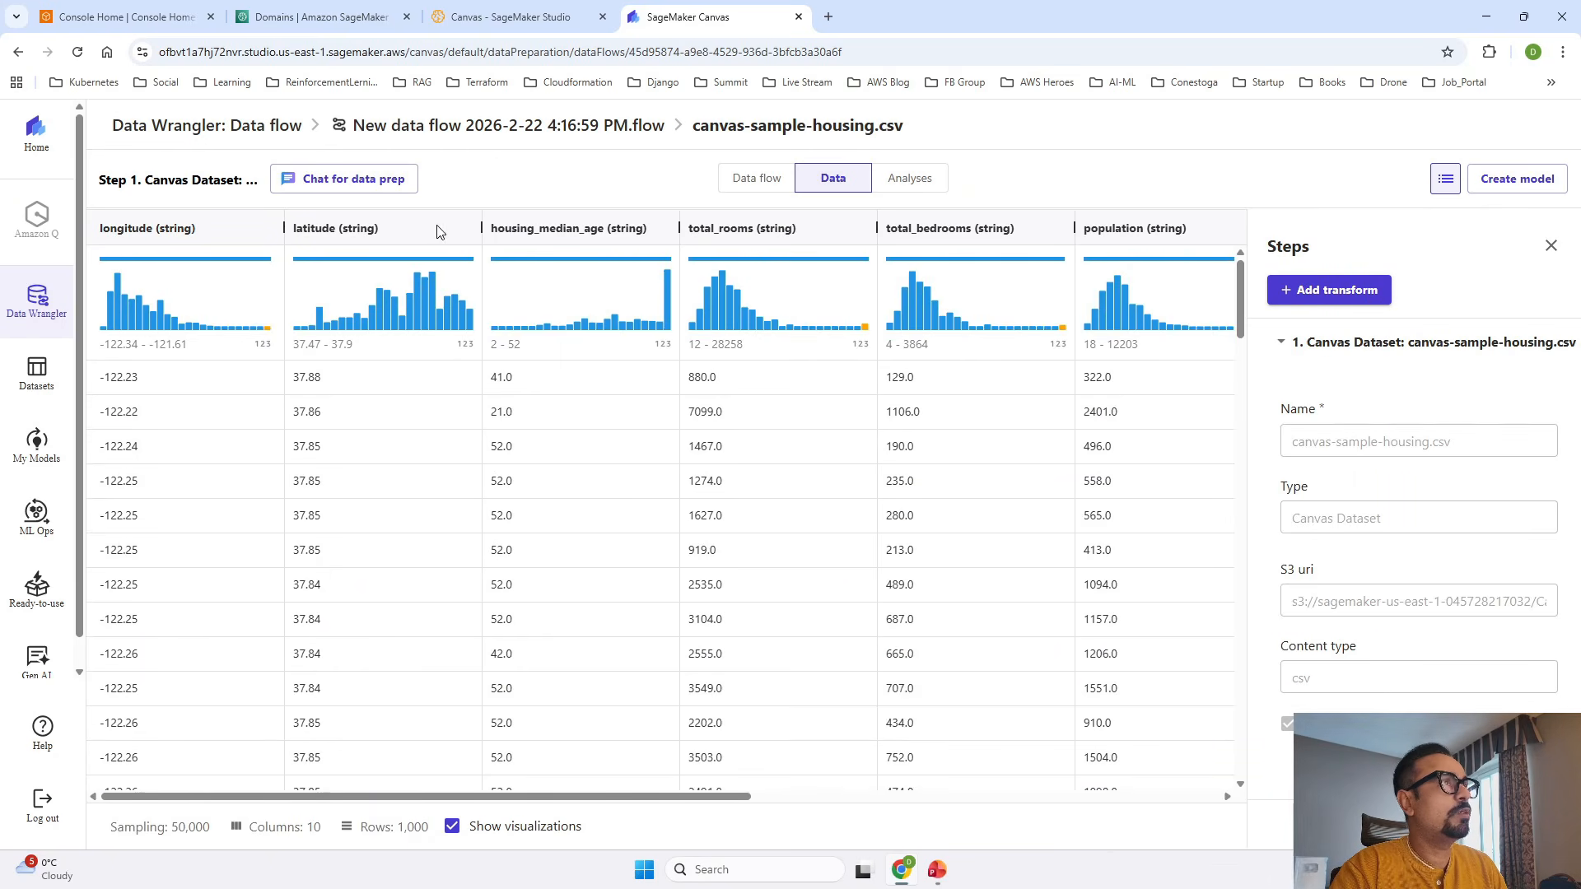
scroll(961, 258, "right", 4)
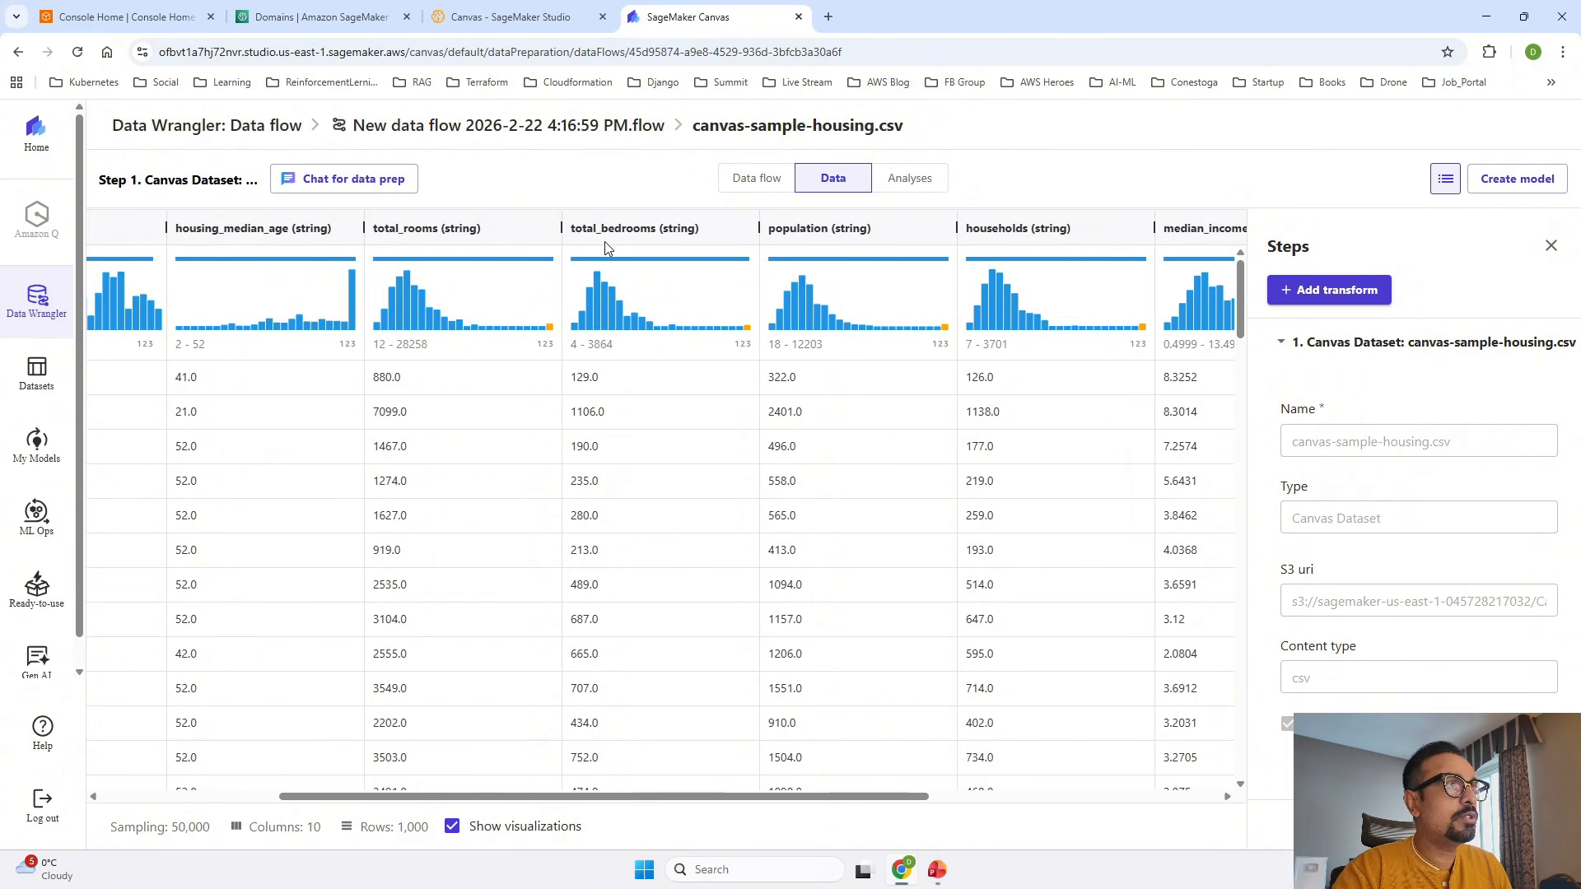
Step: Show the data flow's nodes, reopen the Source node's data and collapse its canvas-sample-housing.csv step details
left_click(748, 178)
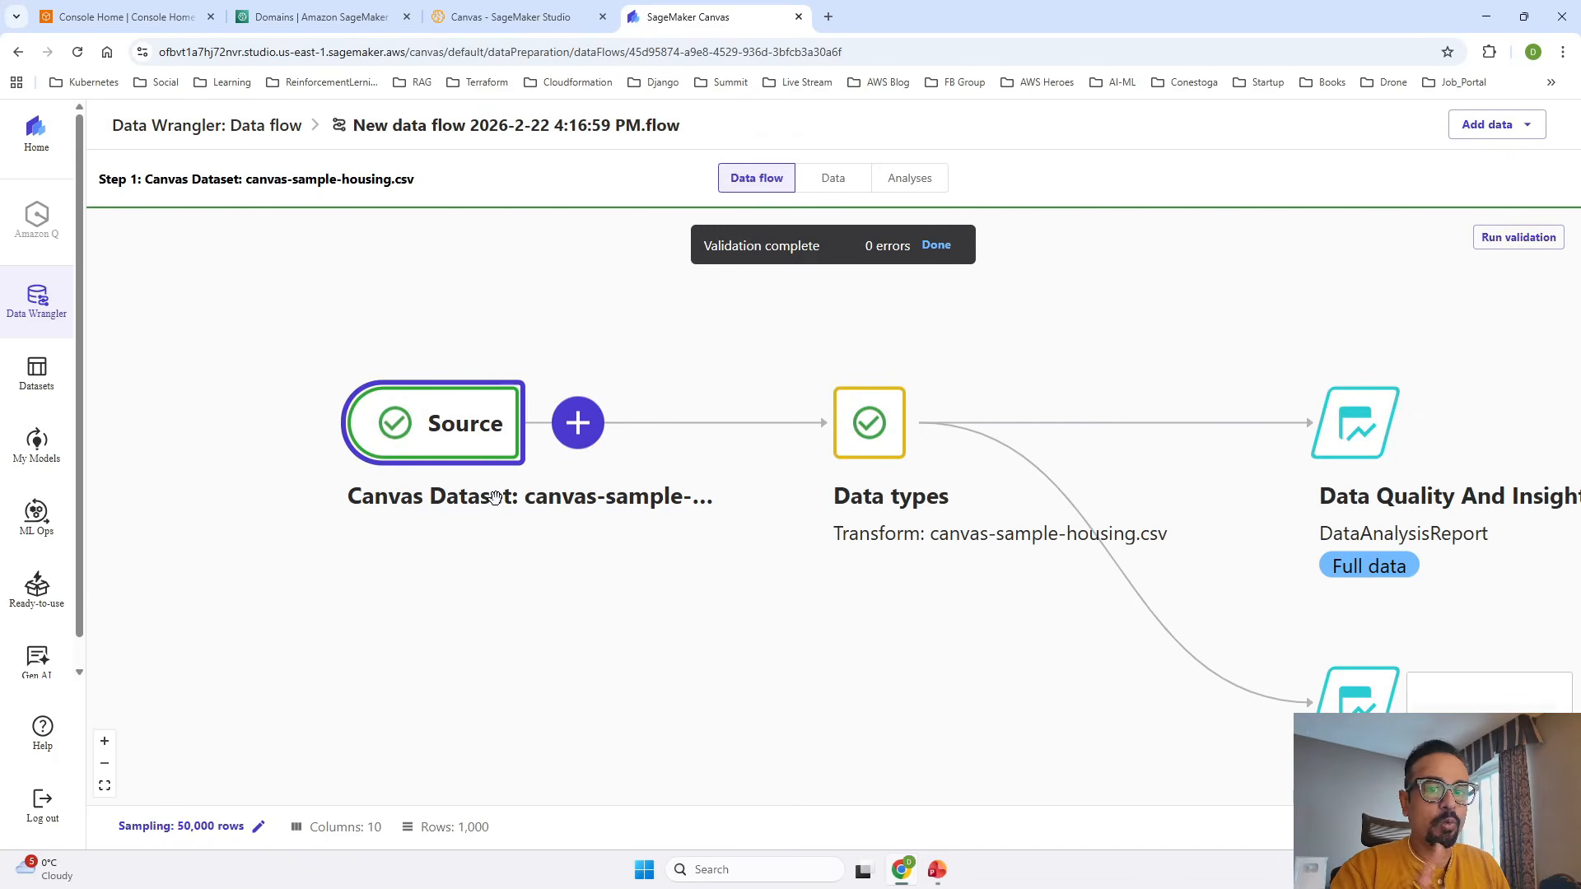
mouse_move(877, 449)
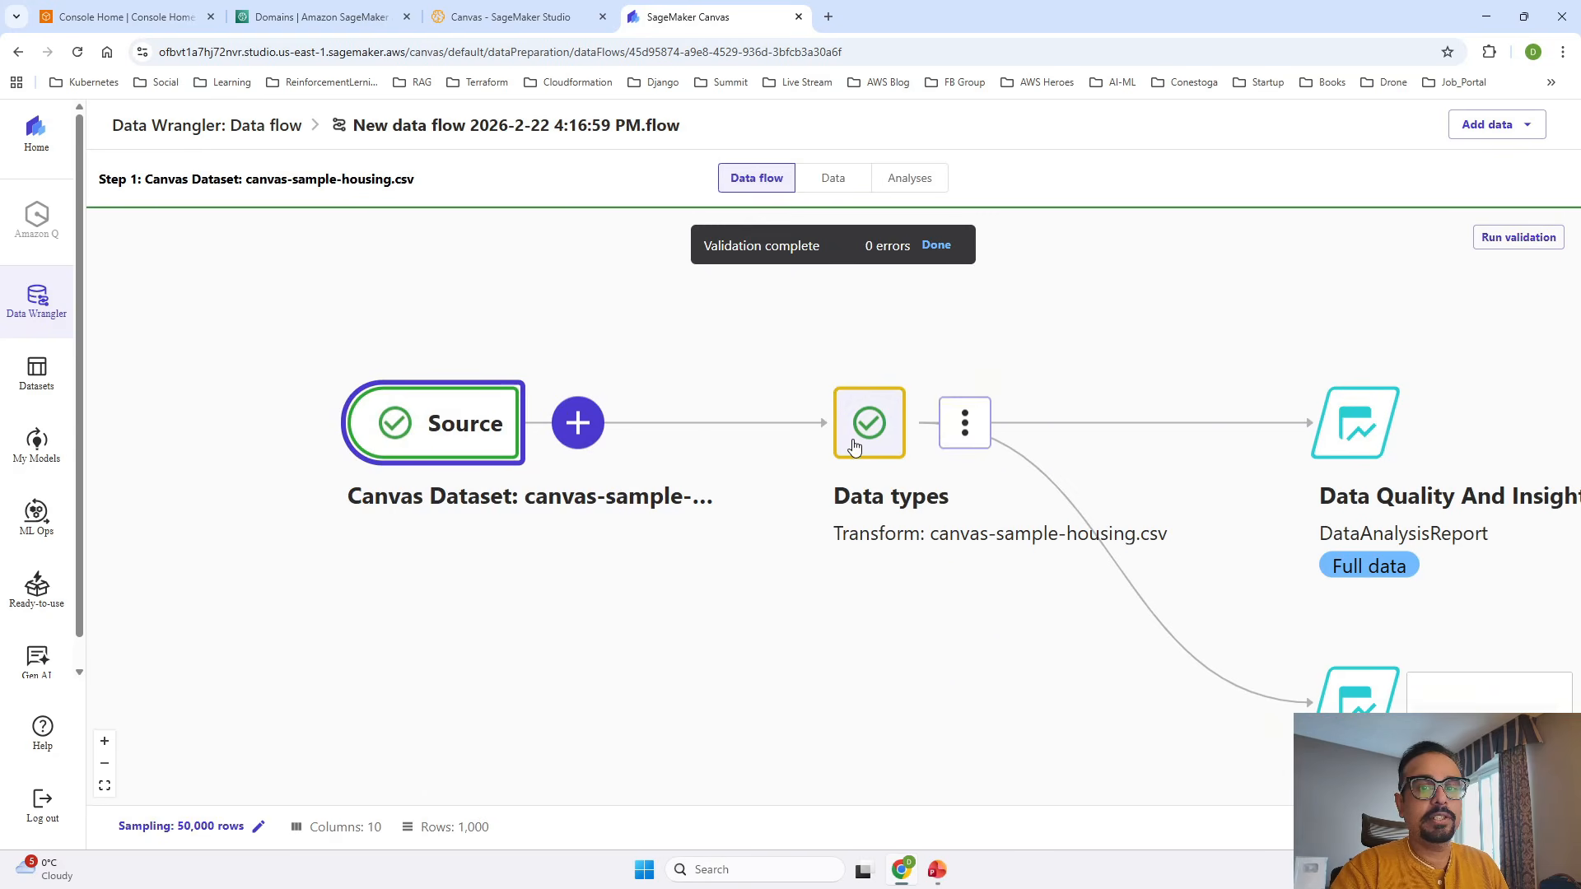
left_click(839, 181)
left_click(1281, 342)
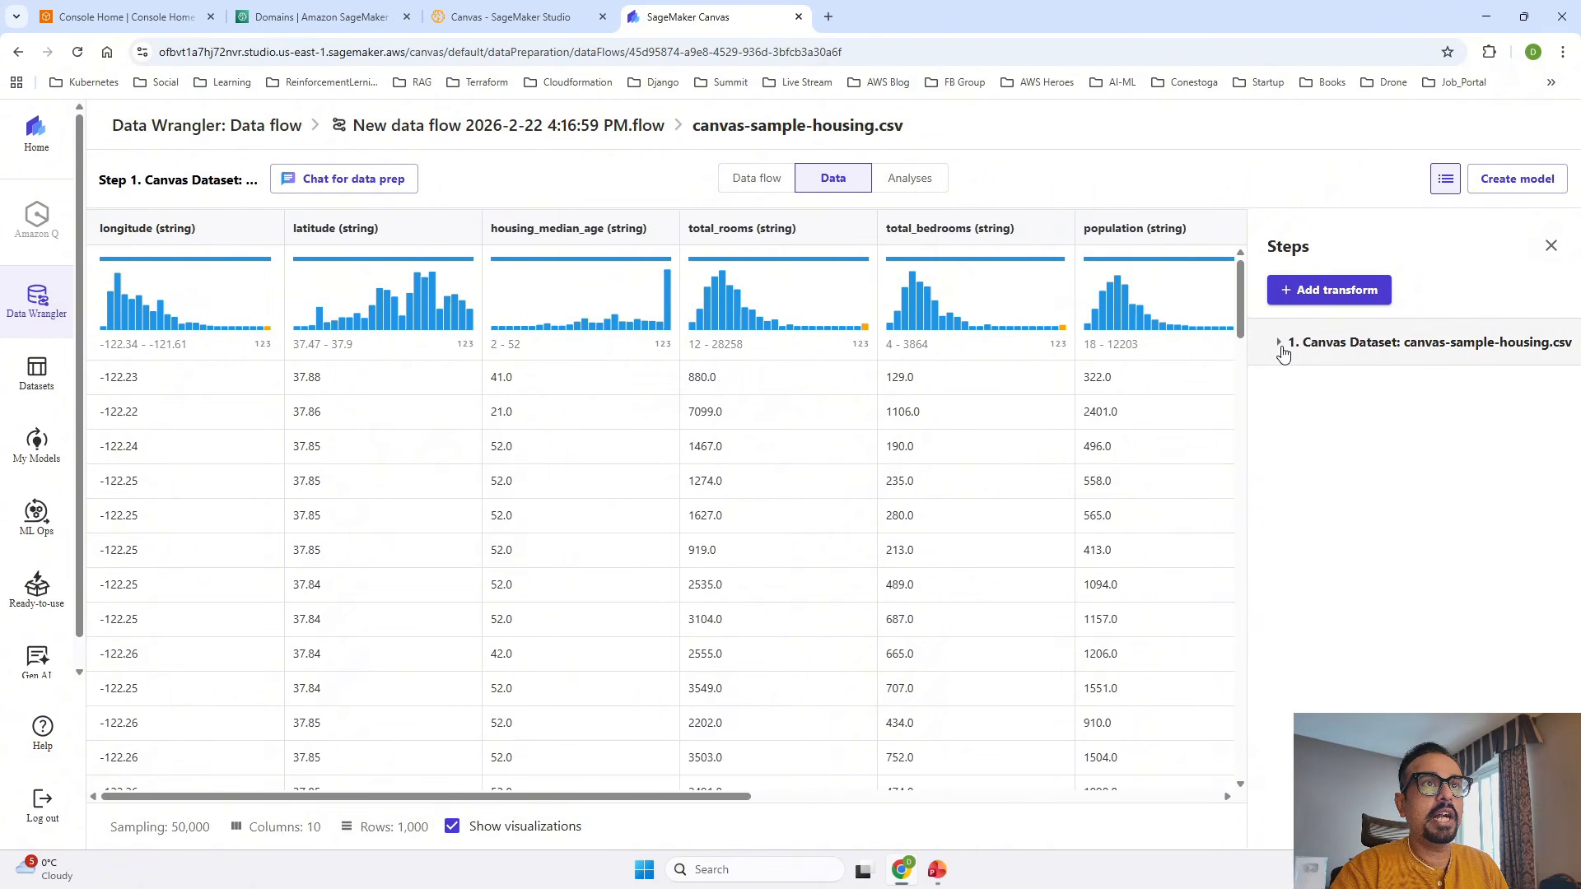
Step: Open the Data types node from the data flow and examine the type assigned to each column
left_click(756, 180)
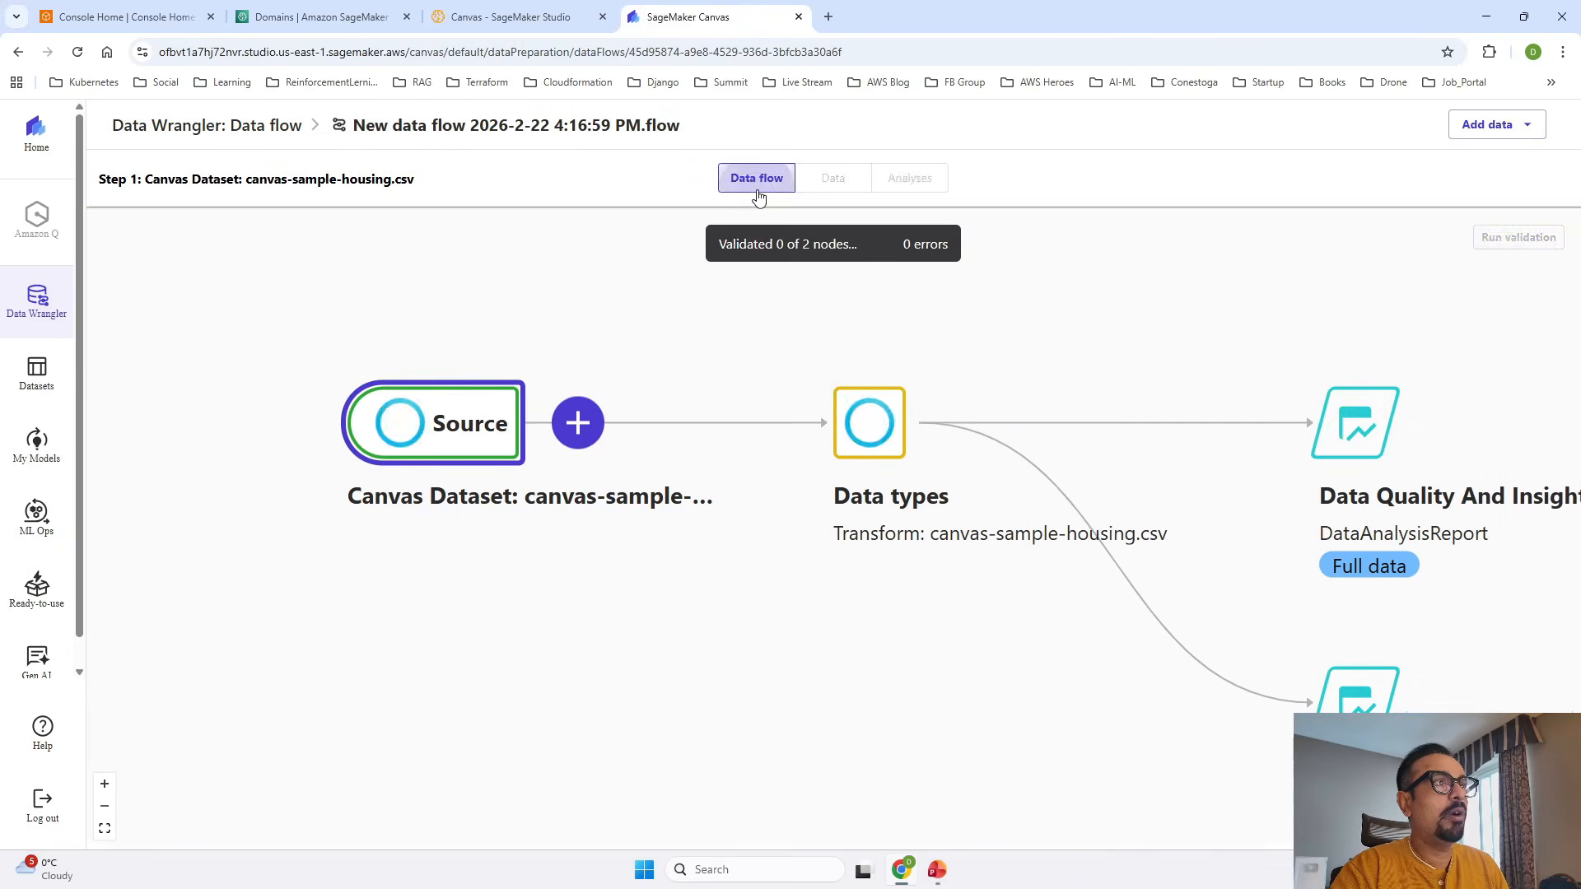
left_click(875, 420)
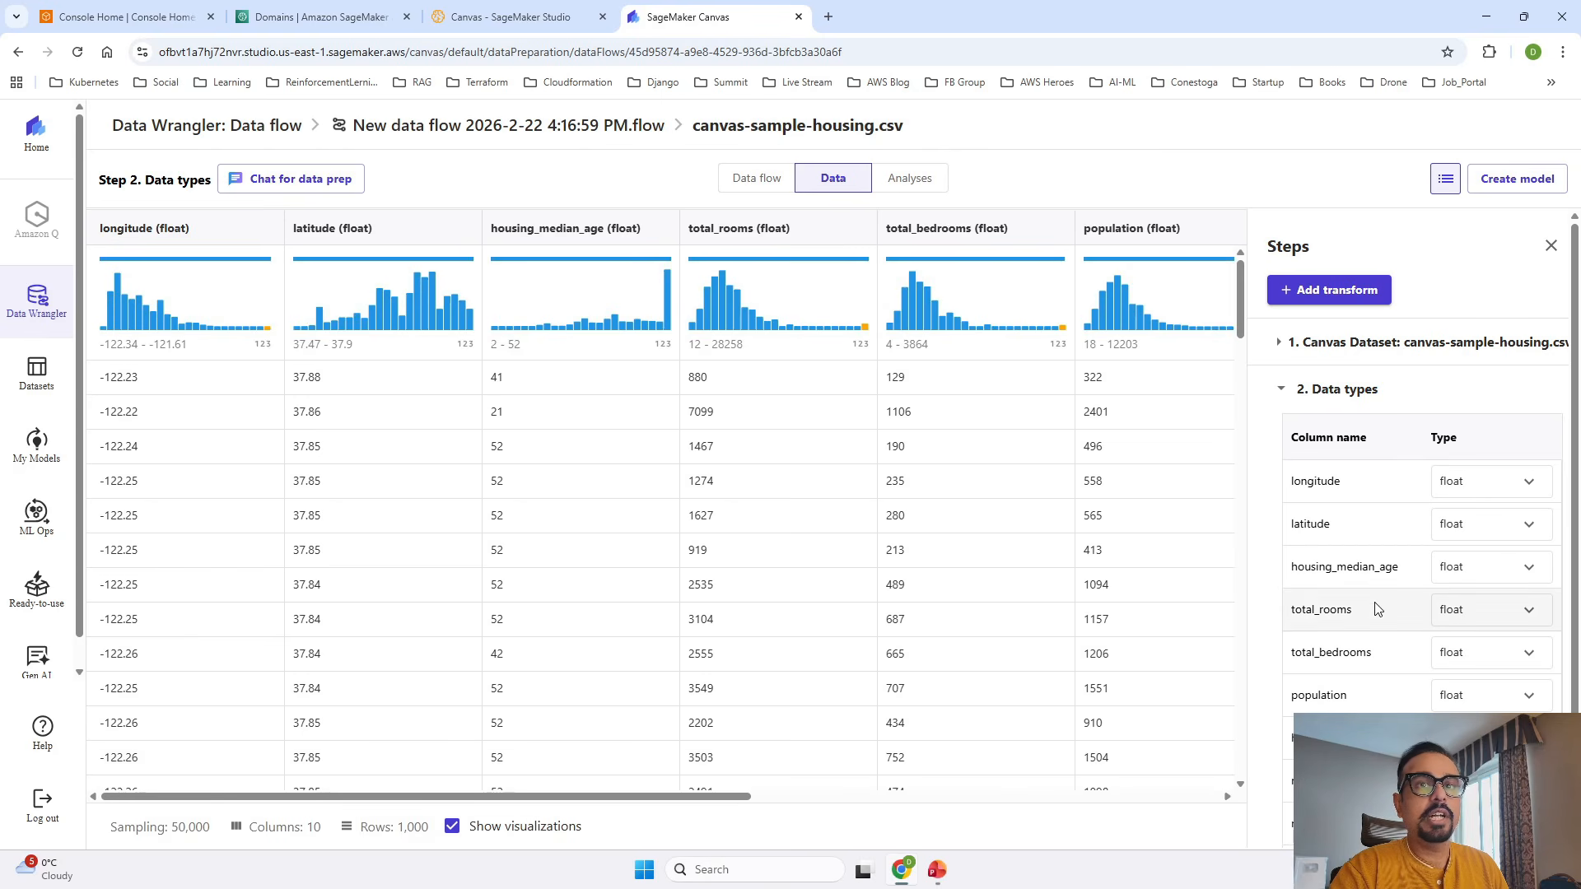
scroll(1378, 610, "down", 1)
scroll(1377, 609, "down", 1)
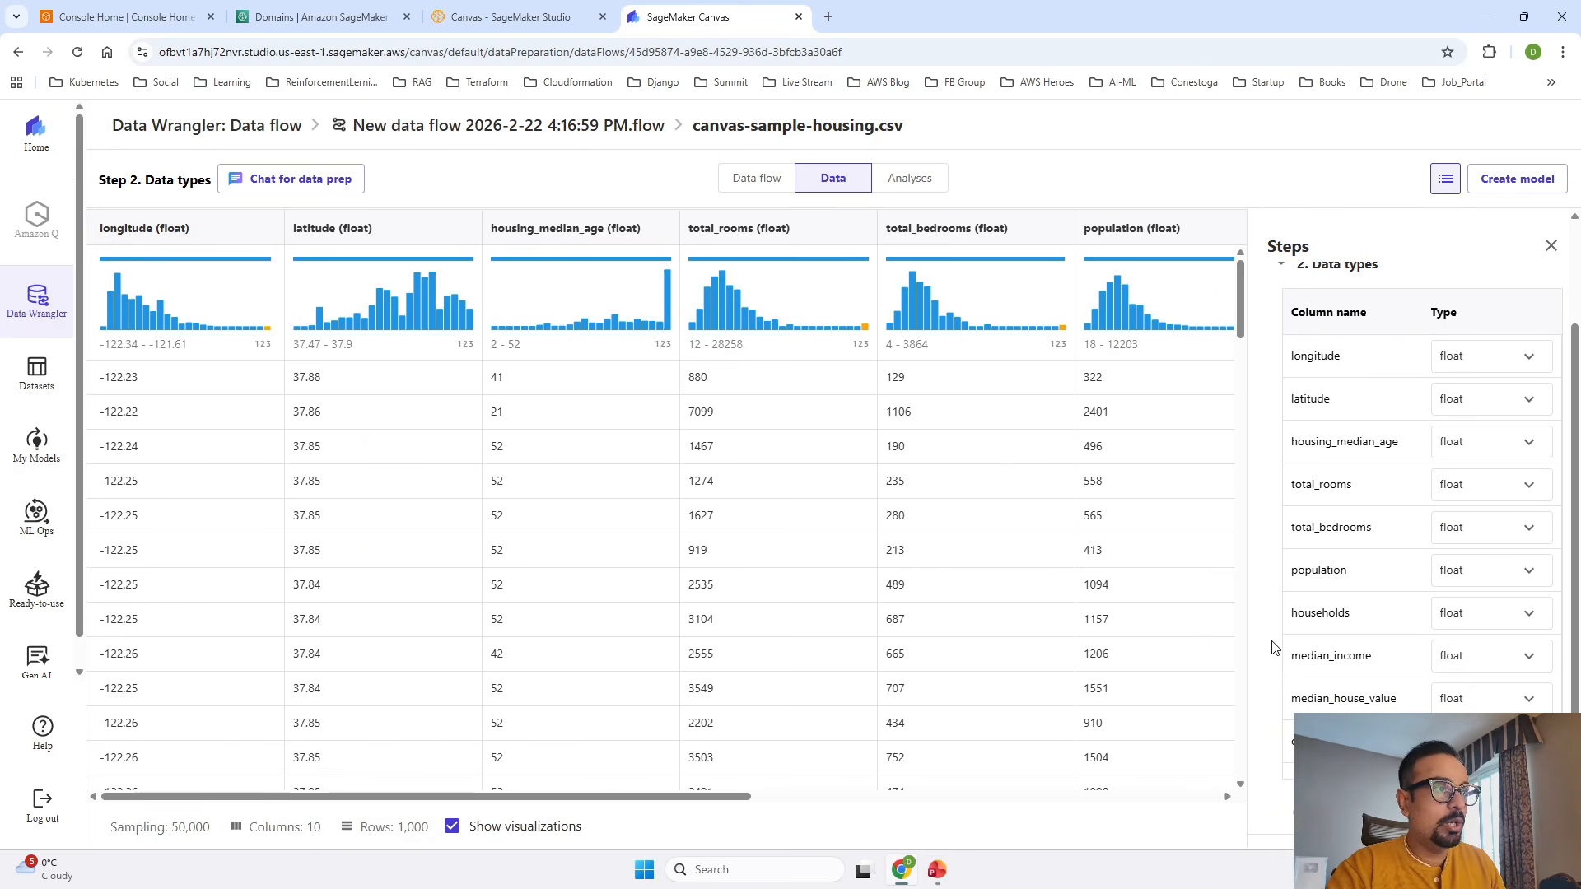
Step: Check the Data Preprocessing slide in the presentation, return to the browser and collapse the Data types step
key("alt+Tab")
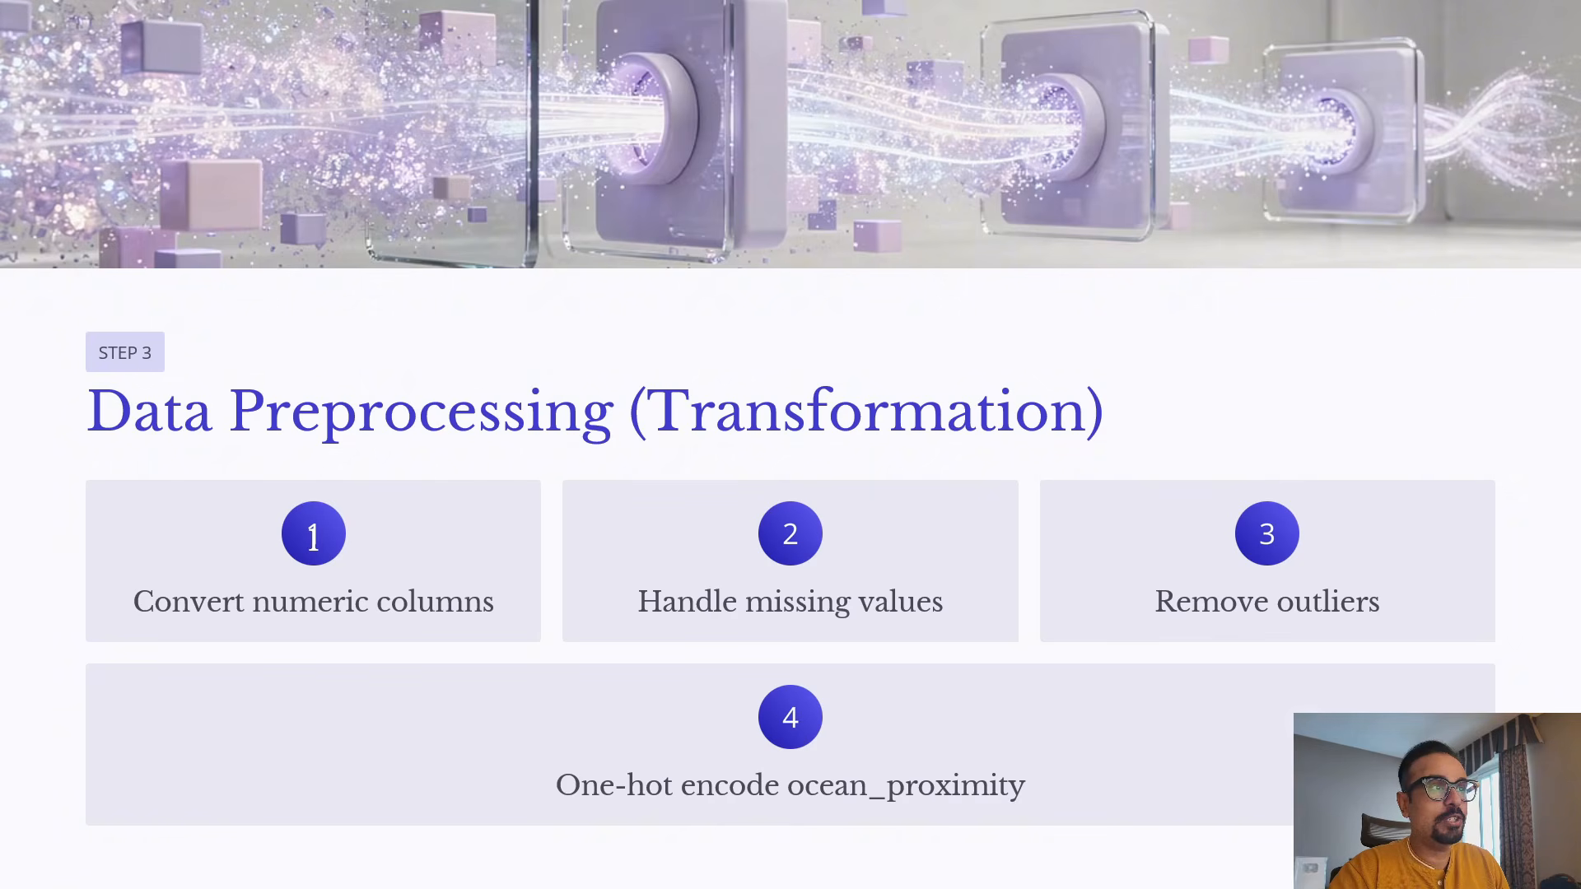
key("alt+Tab")
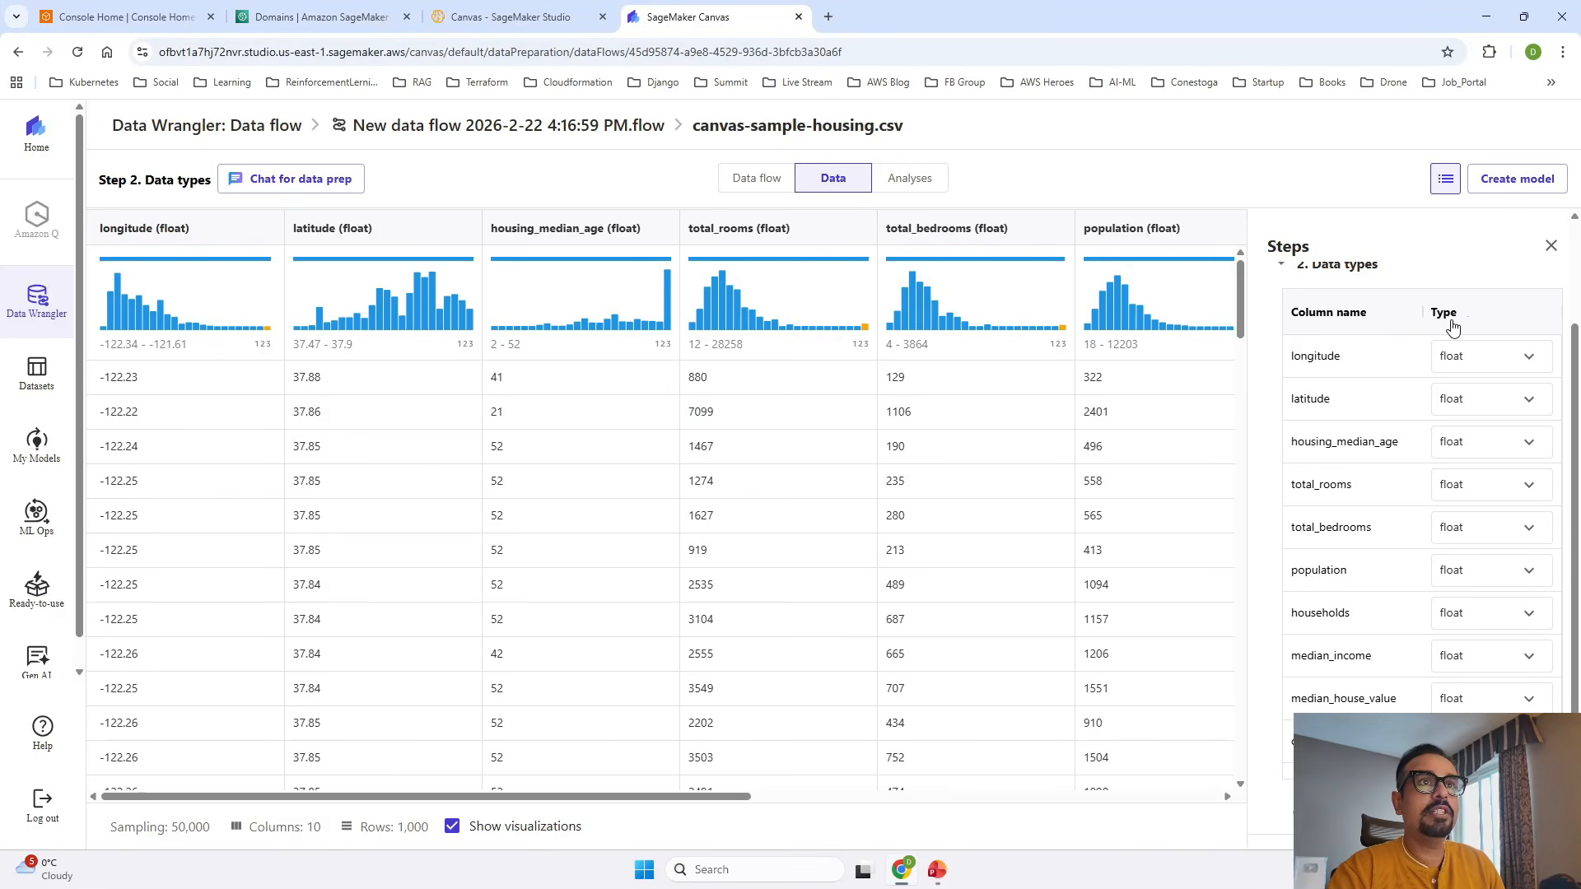
scroll(1452, 484, "up", 2)
left_click(1282, 390)
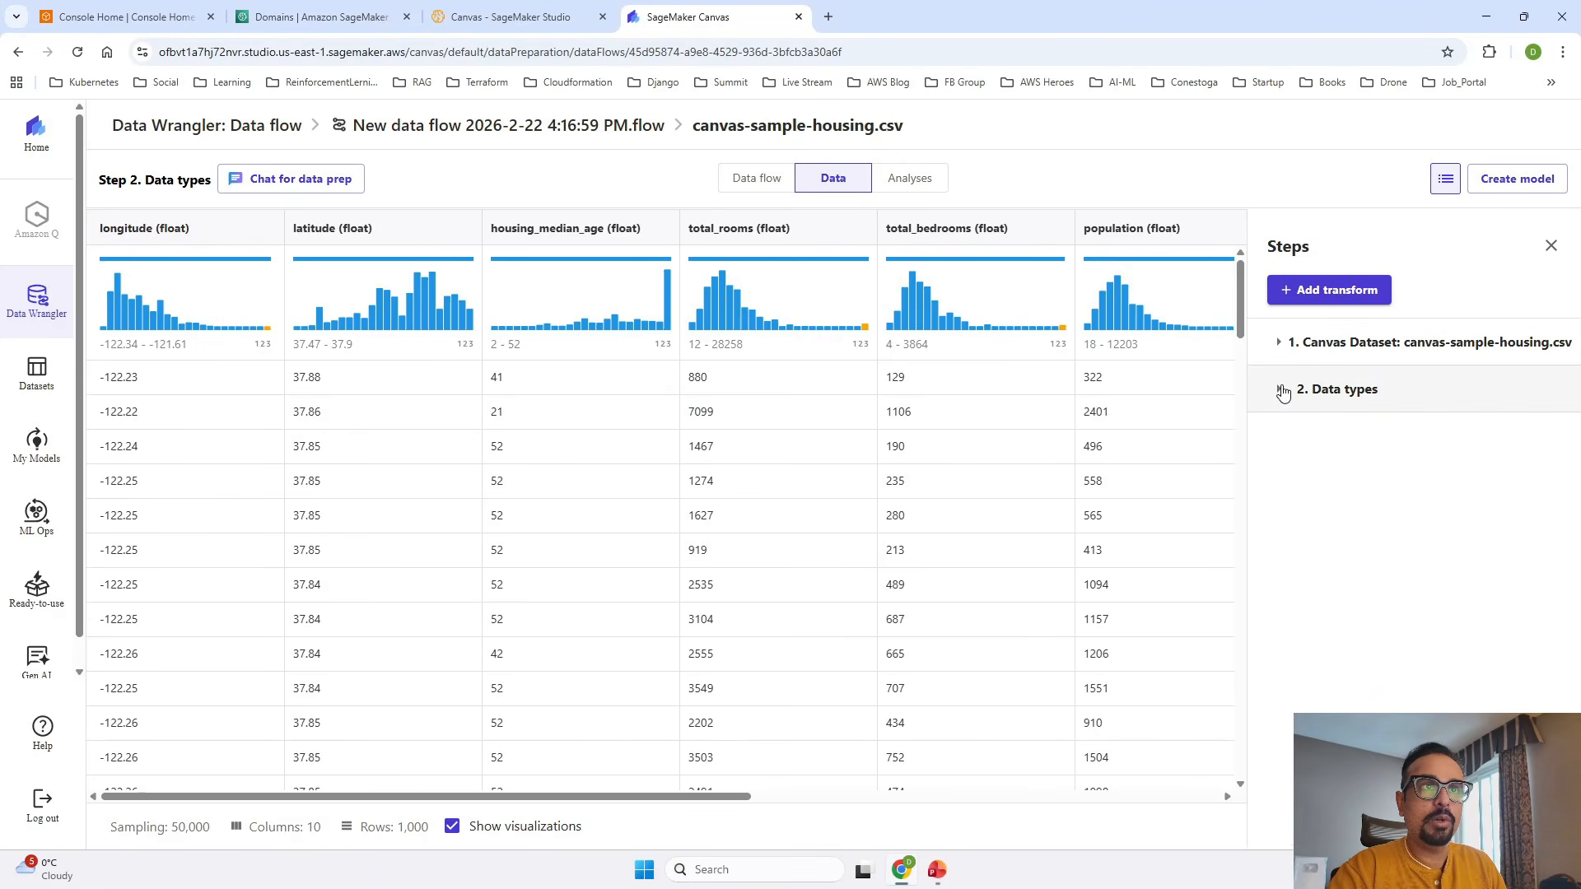
Step: Start a Handle missing transform and review the available transform options, keeping Impute for numeric columns
left_click(1330, 302)
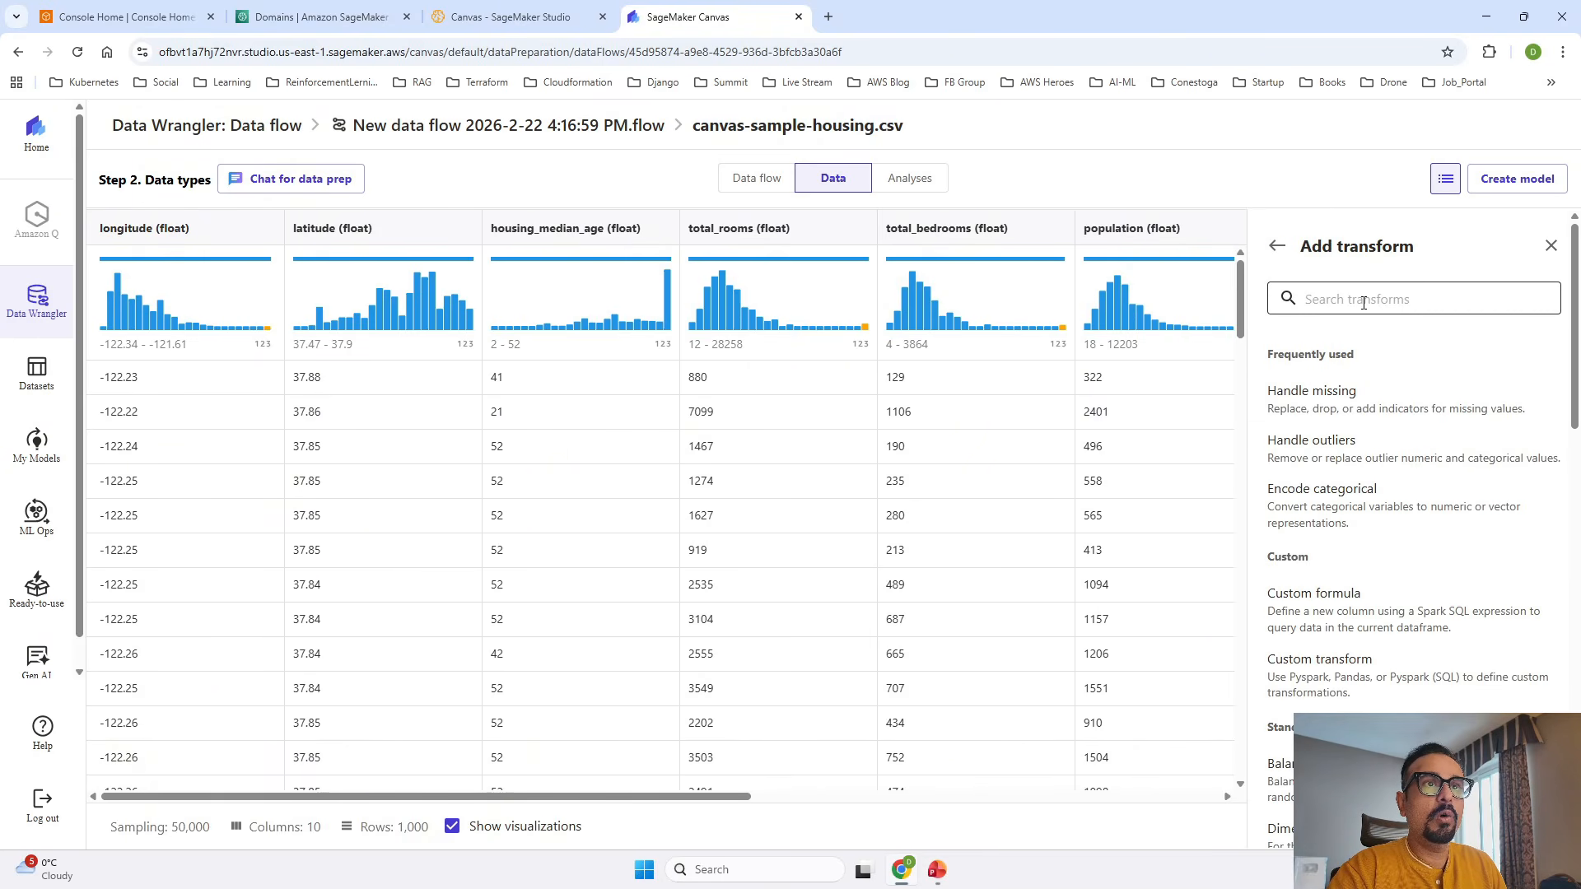
left_click(1360, 420)
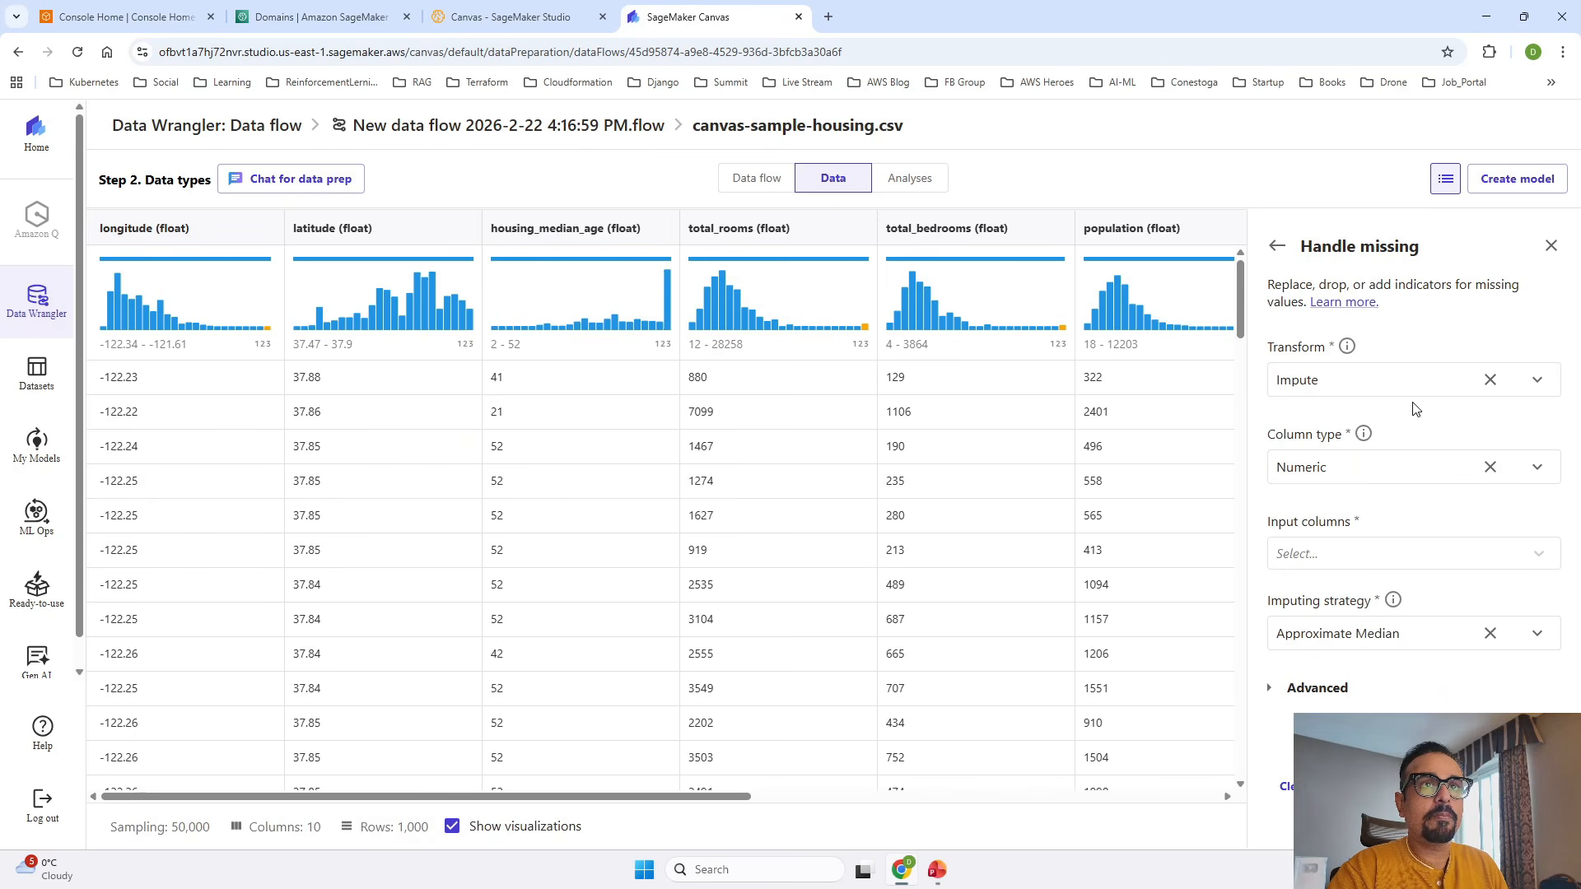
left_click(1541, 384)
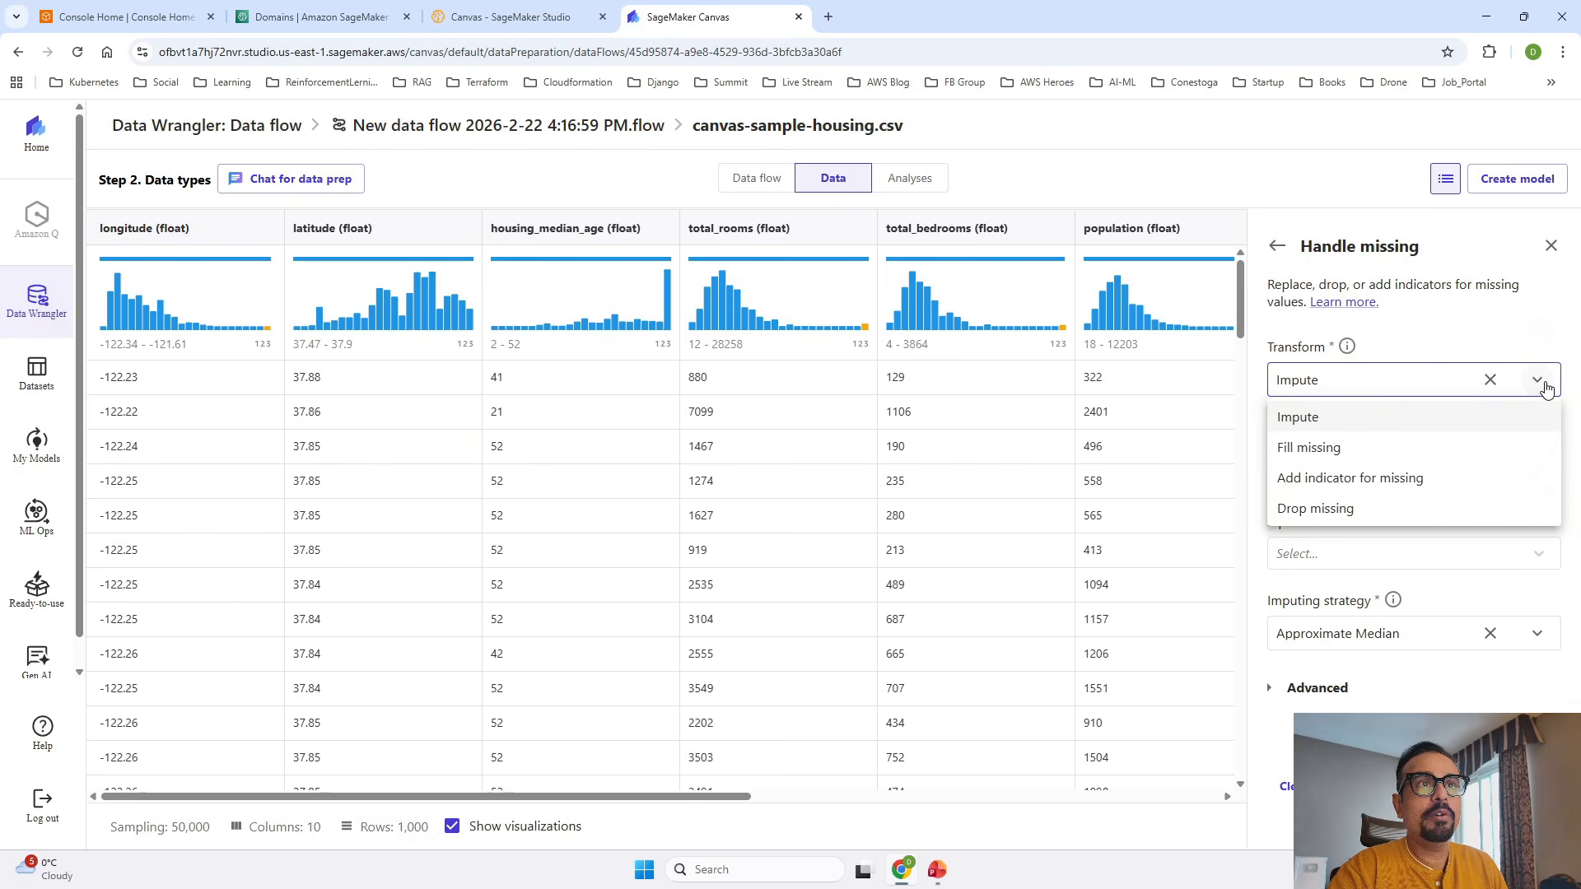
left_click(1575, 451)
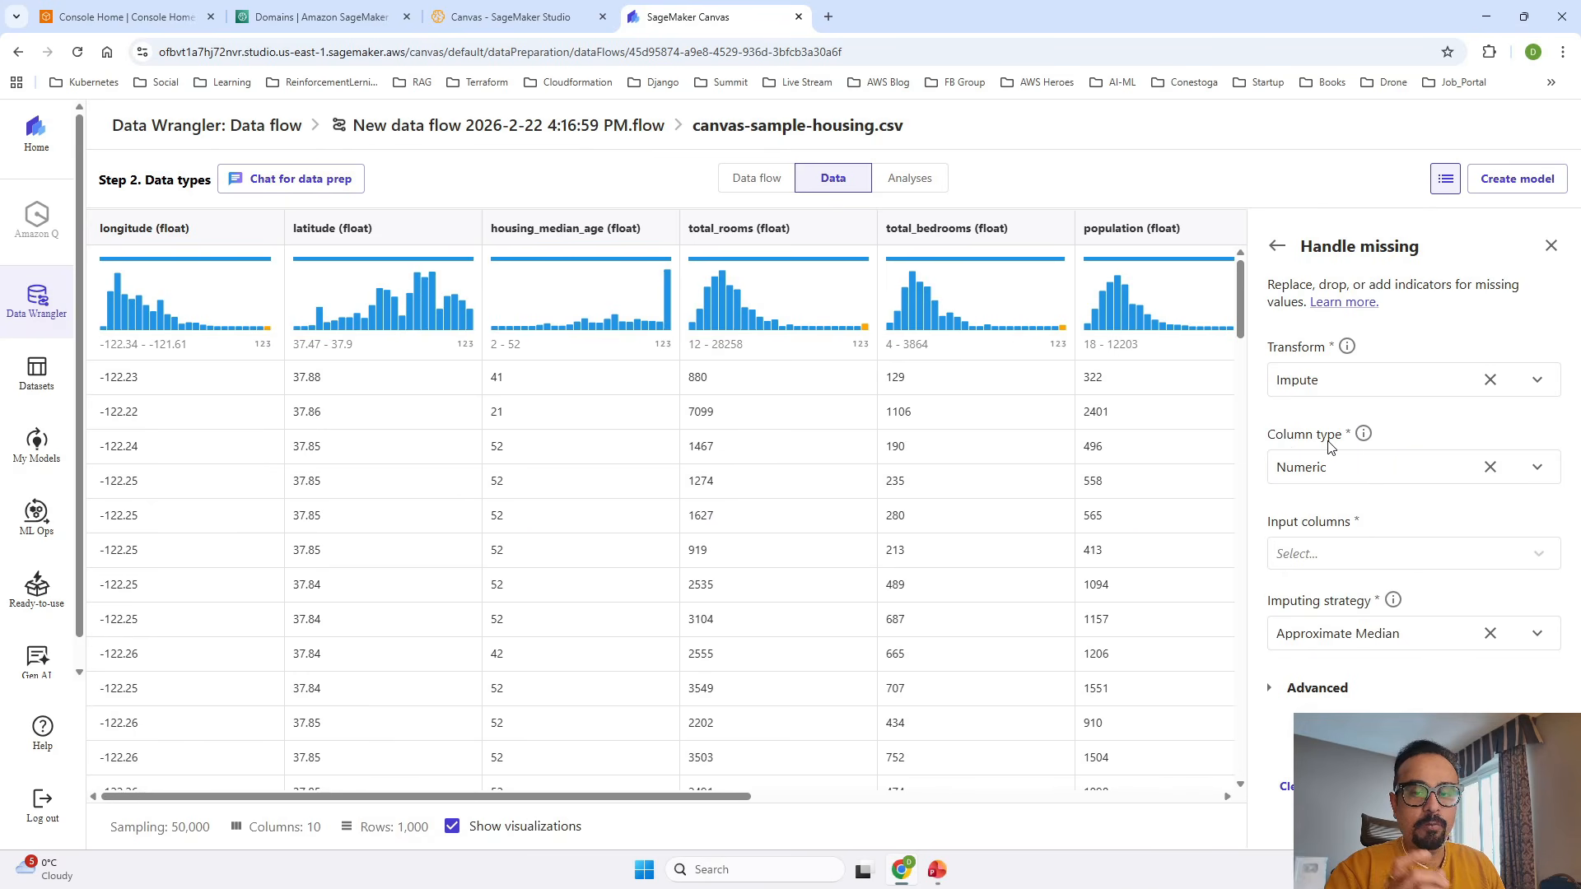
Step: Choose total_bedrooms as the input column and set the imputing strategy to Mean
left_click(1537, 555)
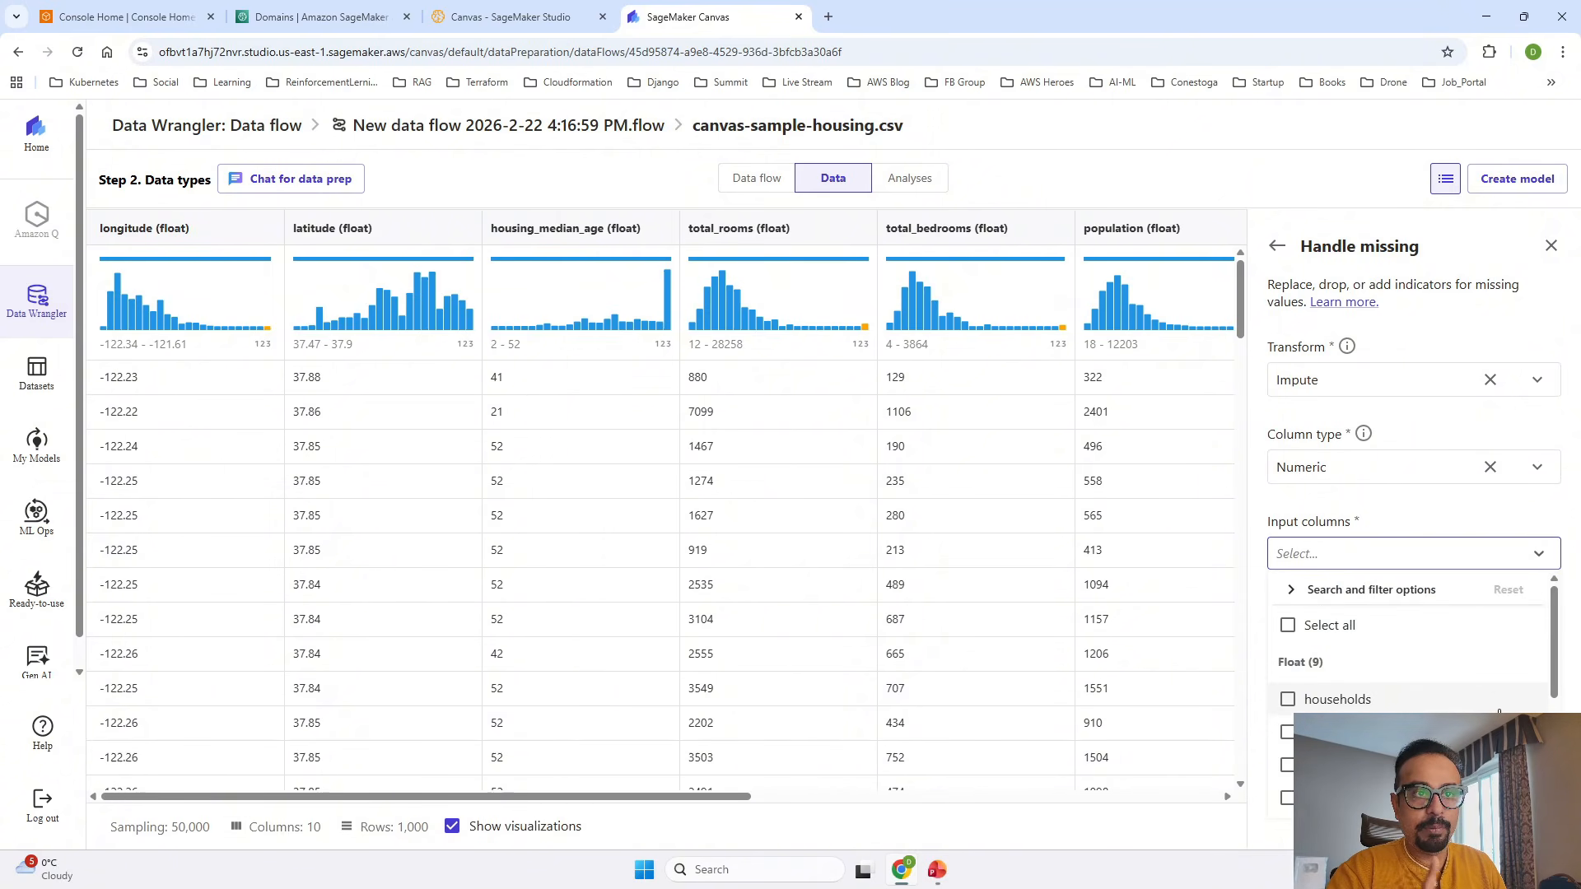
scroll(1499, 712, "down", 4)
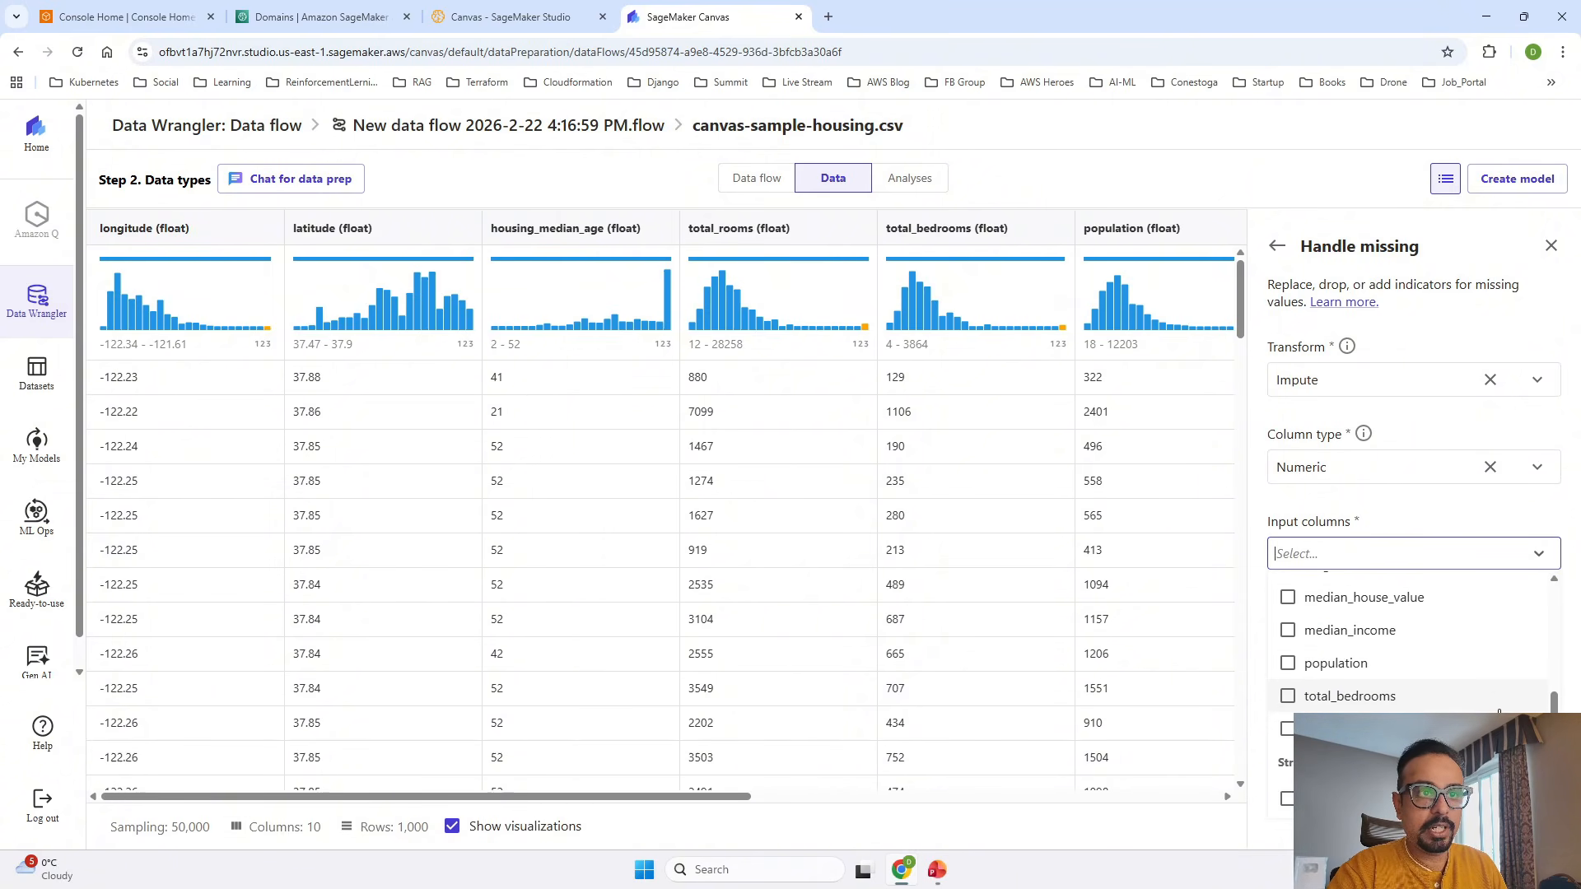
left_click(1391, 698)
left_click(1573, 663)
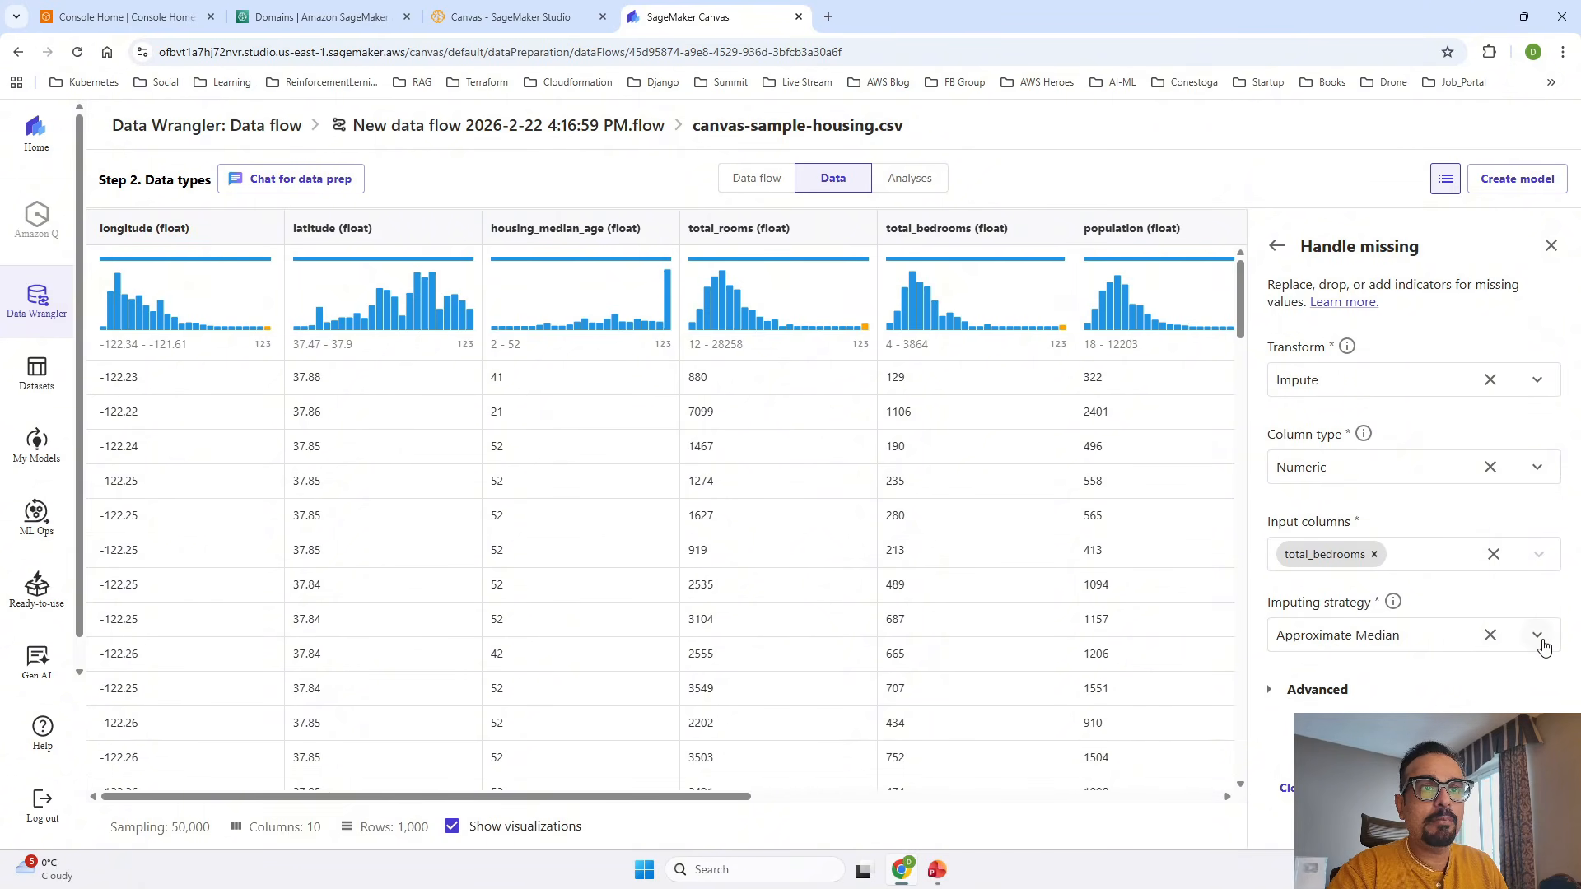
left_click(1536, 644)
left_click(1443, 680)
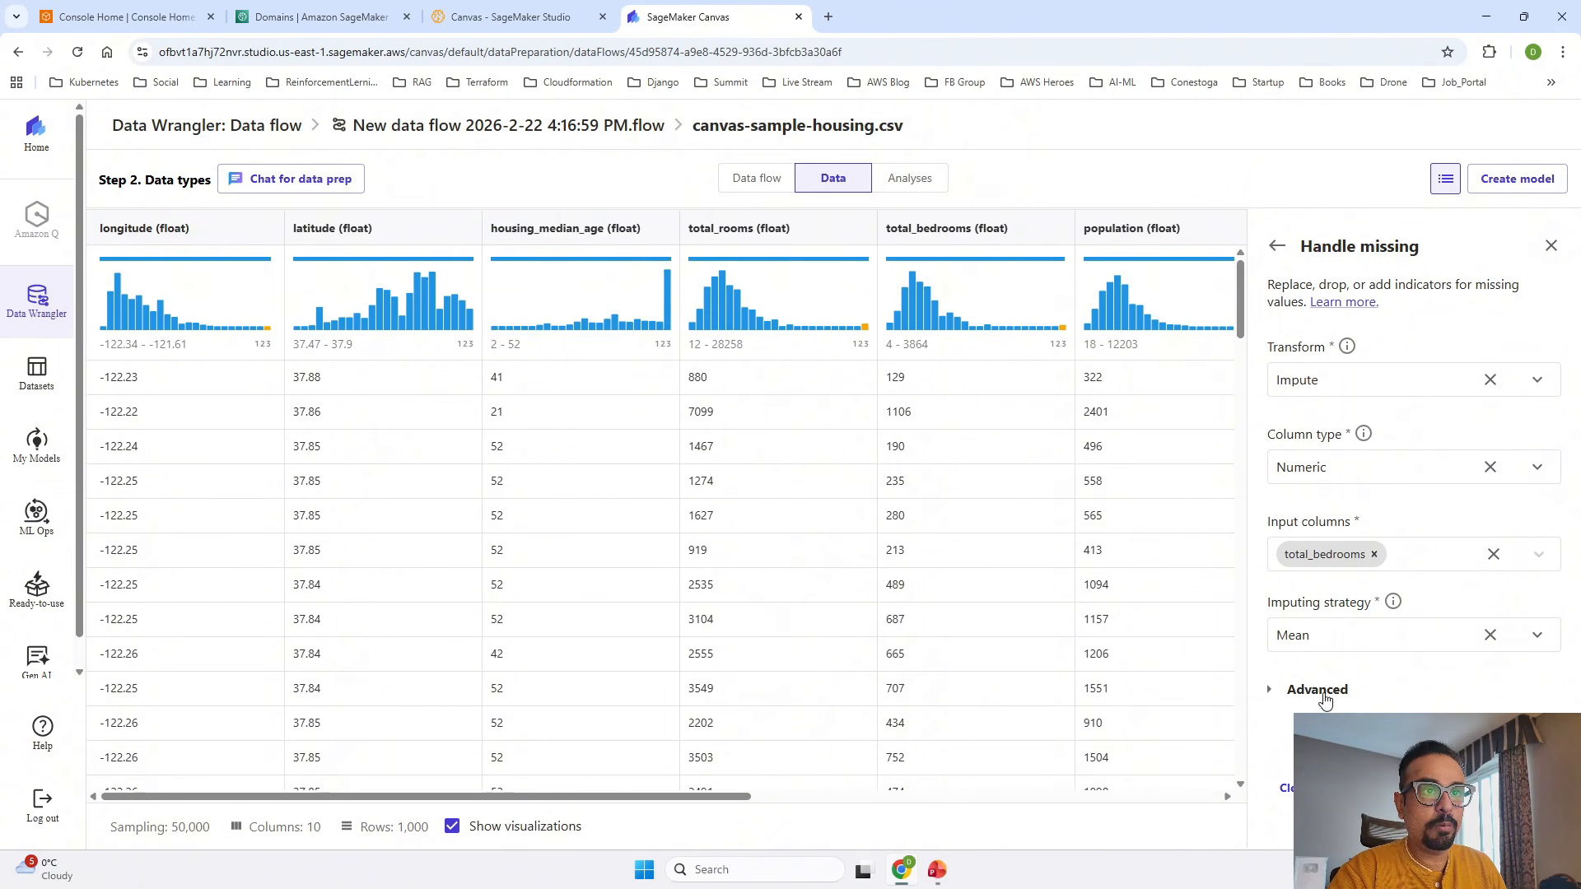
Step: Check what the advanced Output column option of the impute transform does, then collapse the advanced settings
left_click(1323, 698)
scroll(1441, 659, "down", 1)
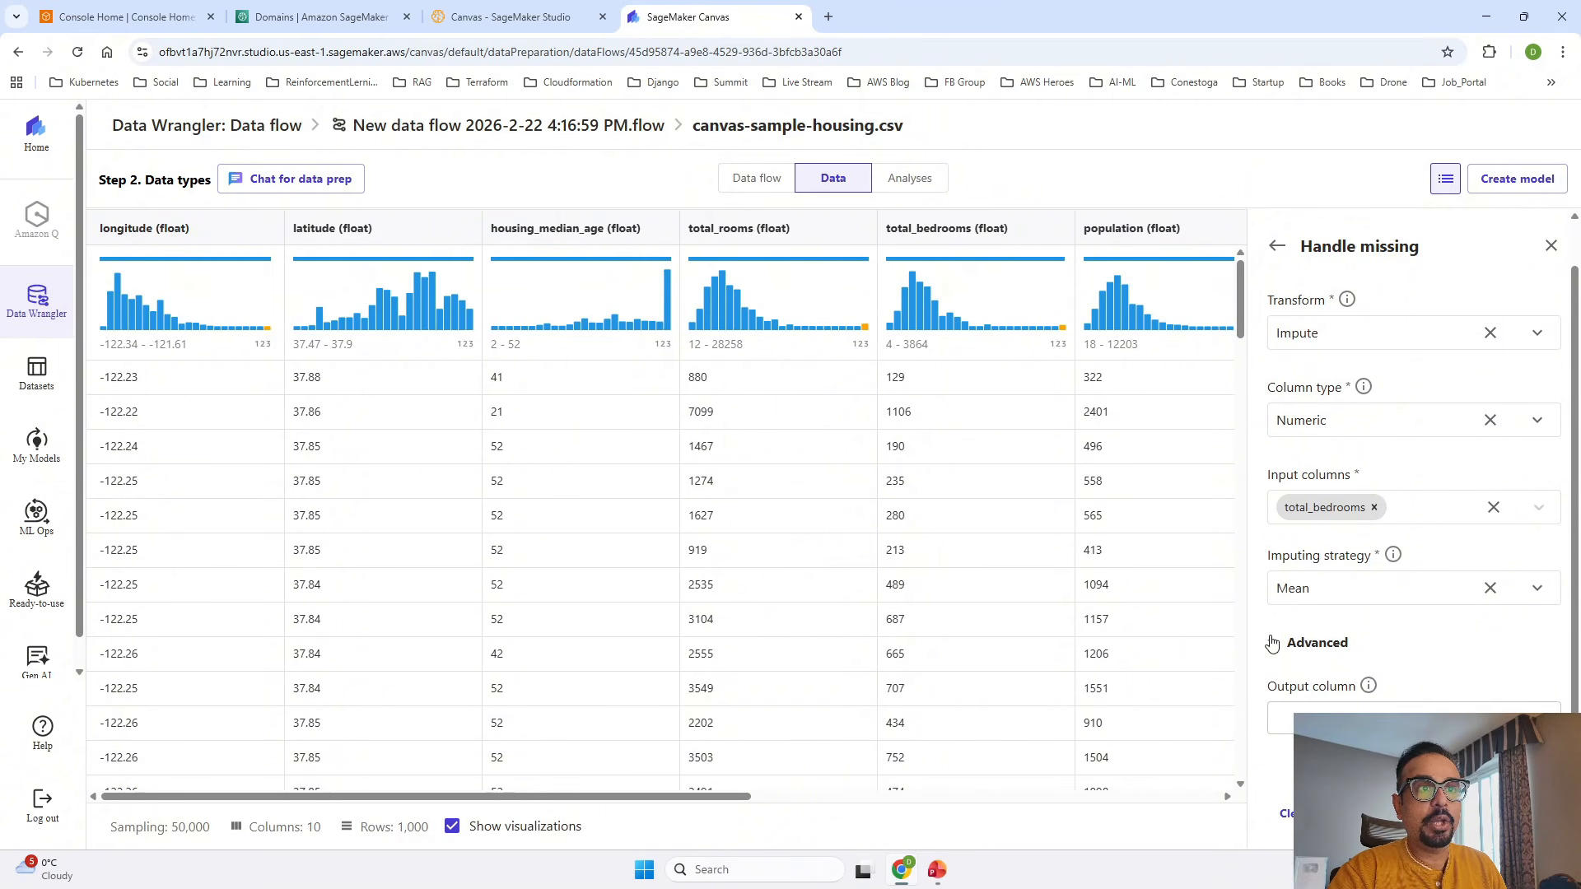
mouse_move(1370, 688)
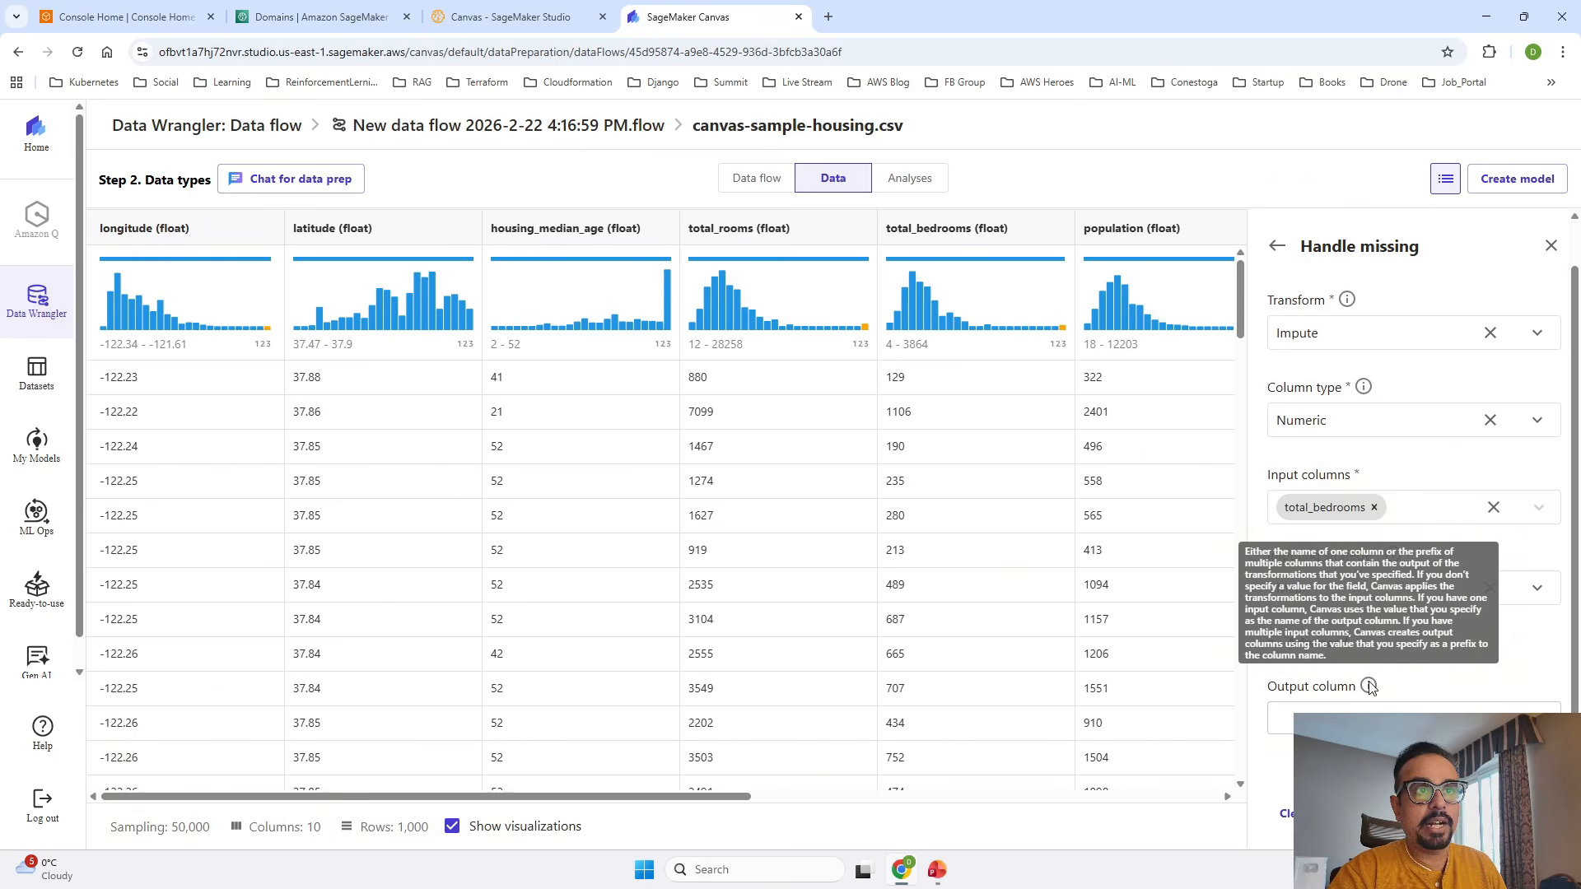
left_click(1273, 642)
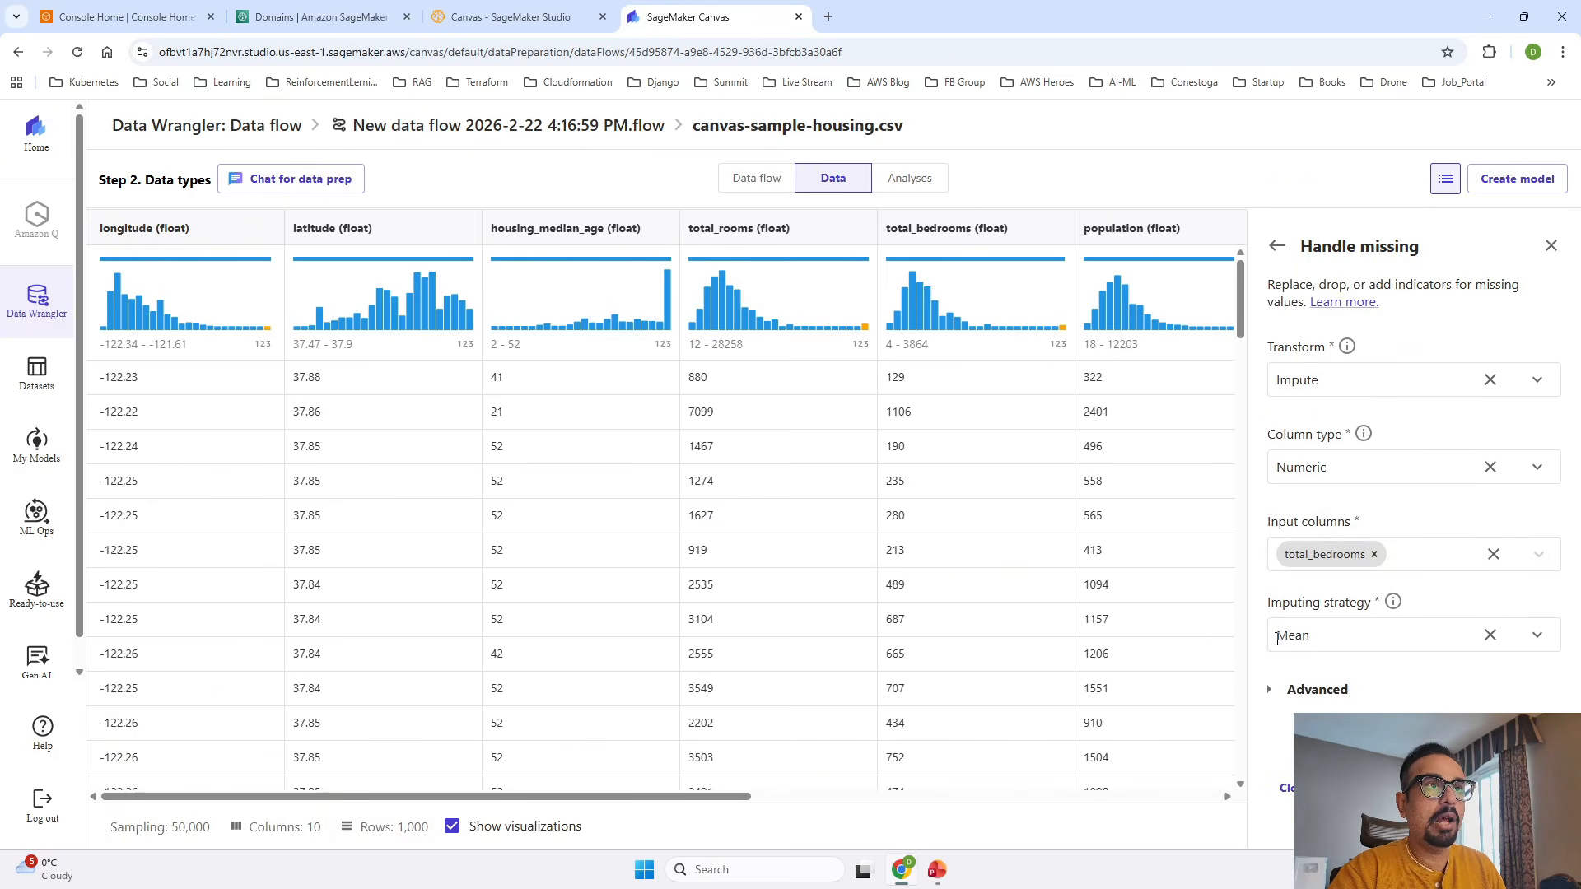
Step: Preview the mean imputation of total_bedrooms, look through the previewed data and add the transform to the flow
left_click(1418, 788)
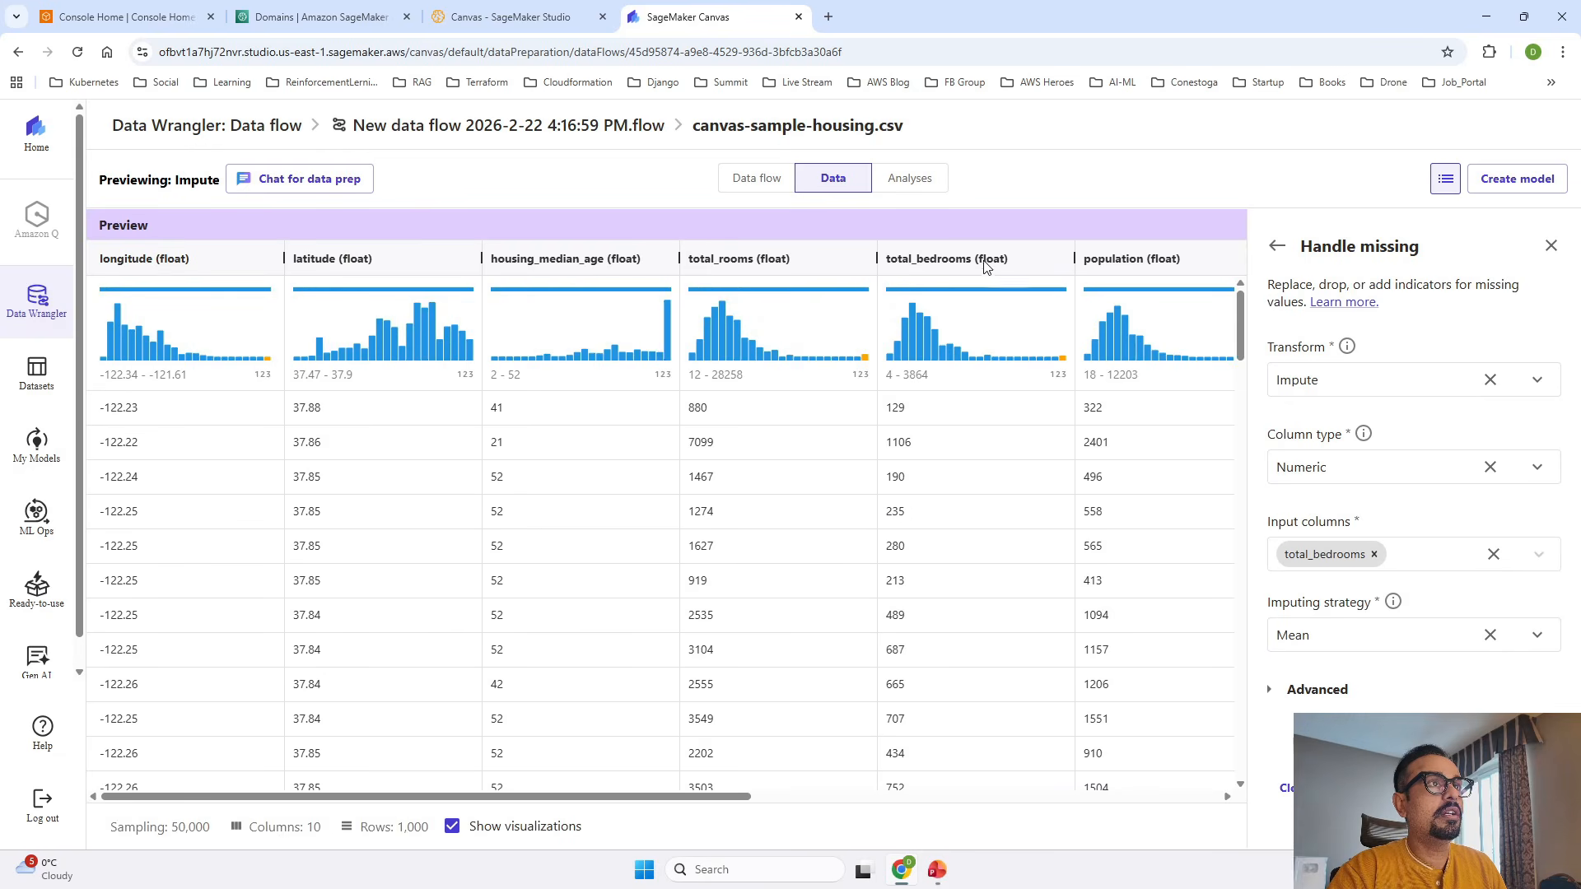
scroll(992, 527, "down", 10)
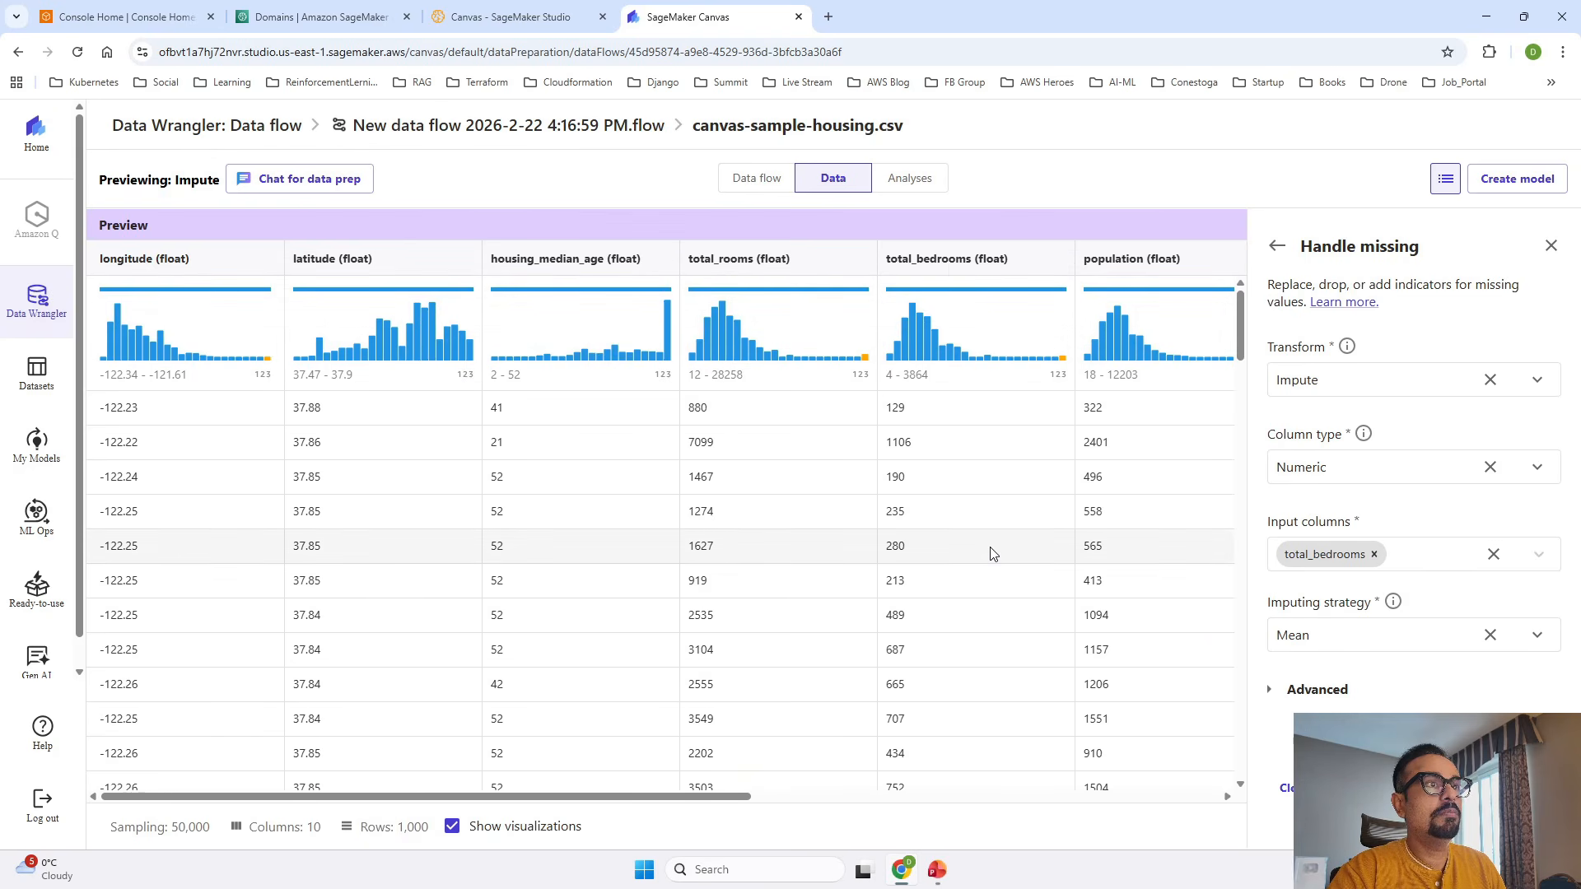
scroll(993, 520, "up", 10)
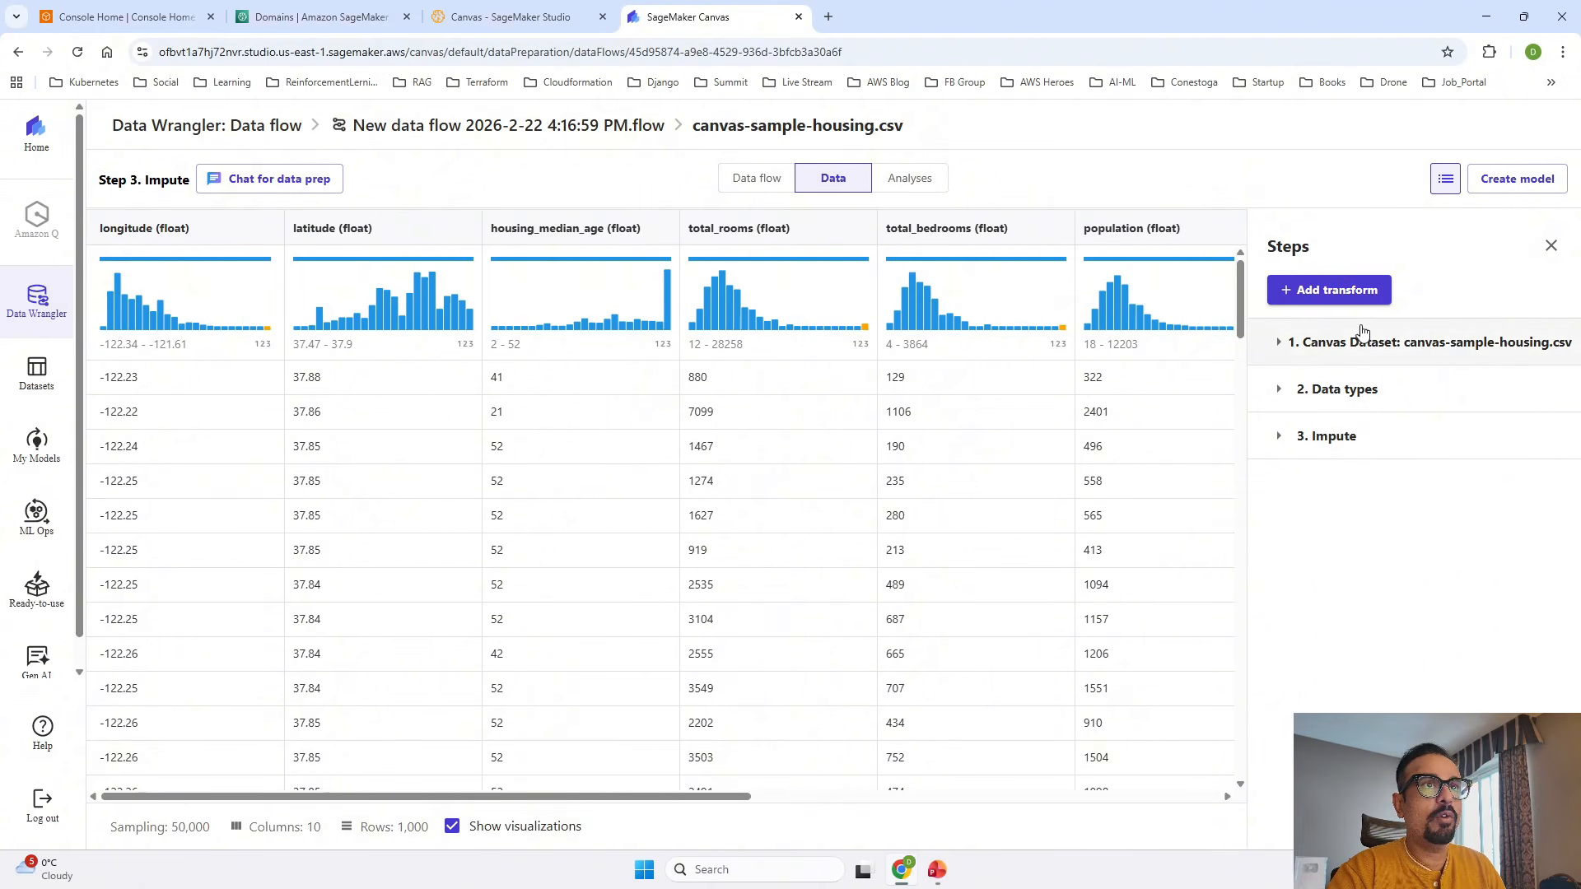
Step: Start a Handle outliers transform and set it to Robust standard deviation numeric outliers
left_click(1326, 297)
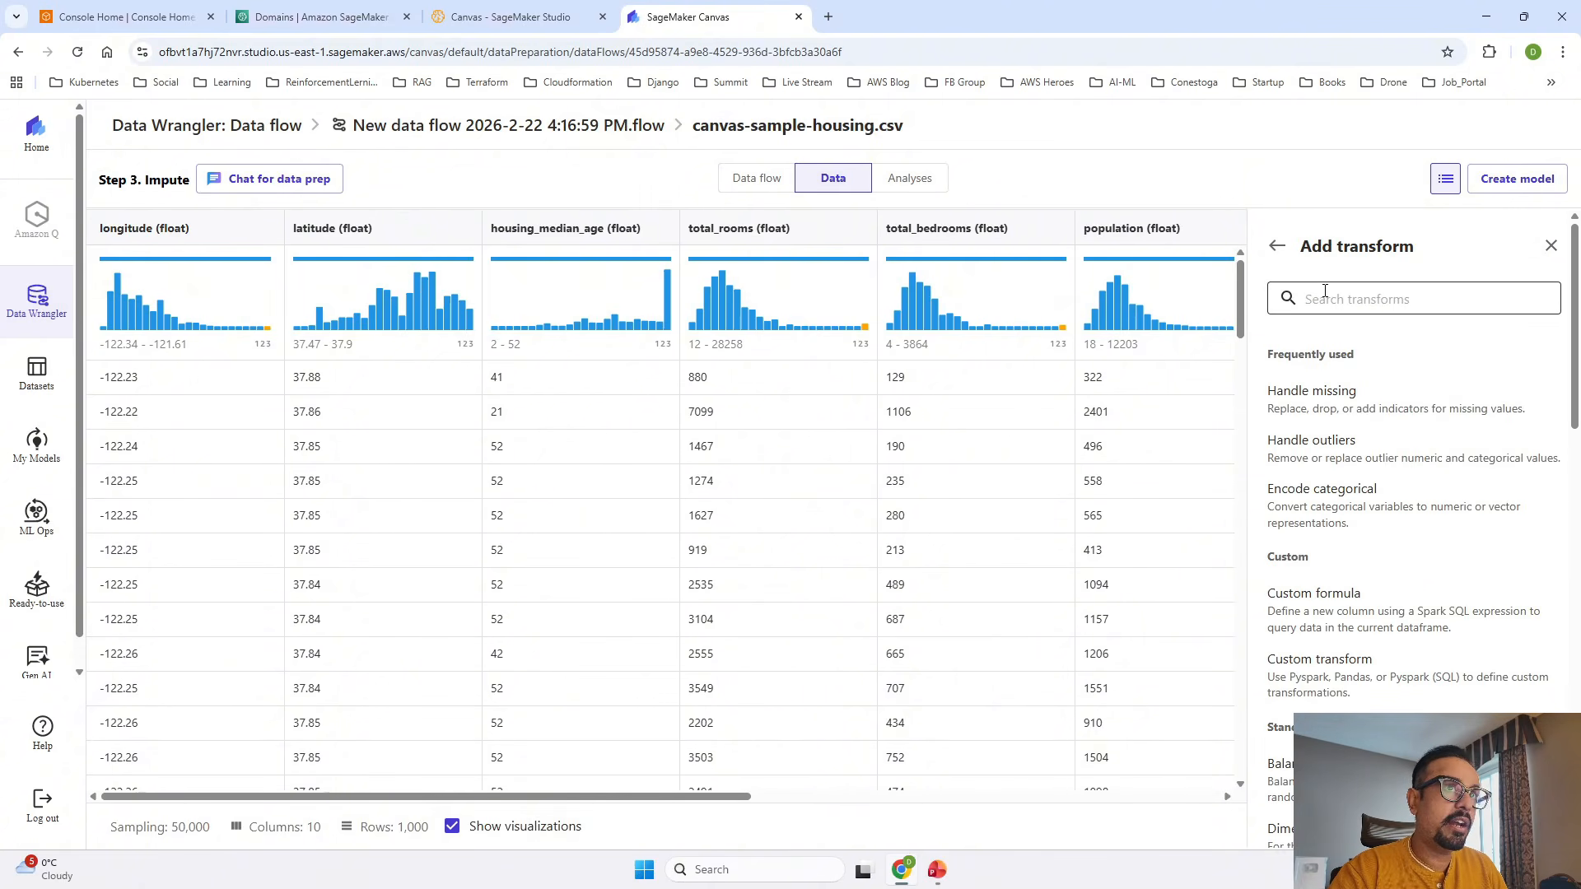
left_click(1368, 305)
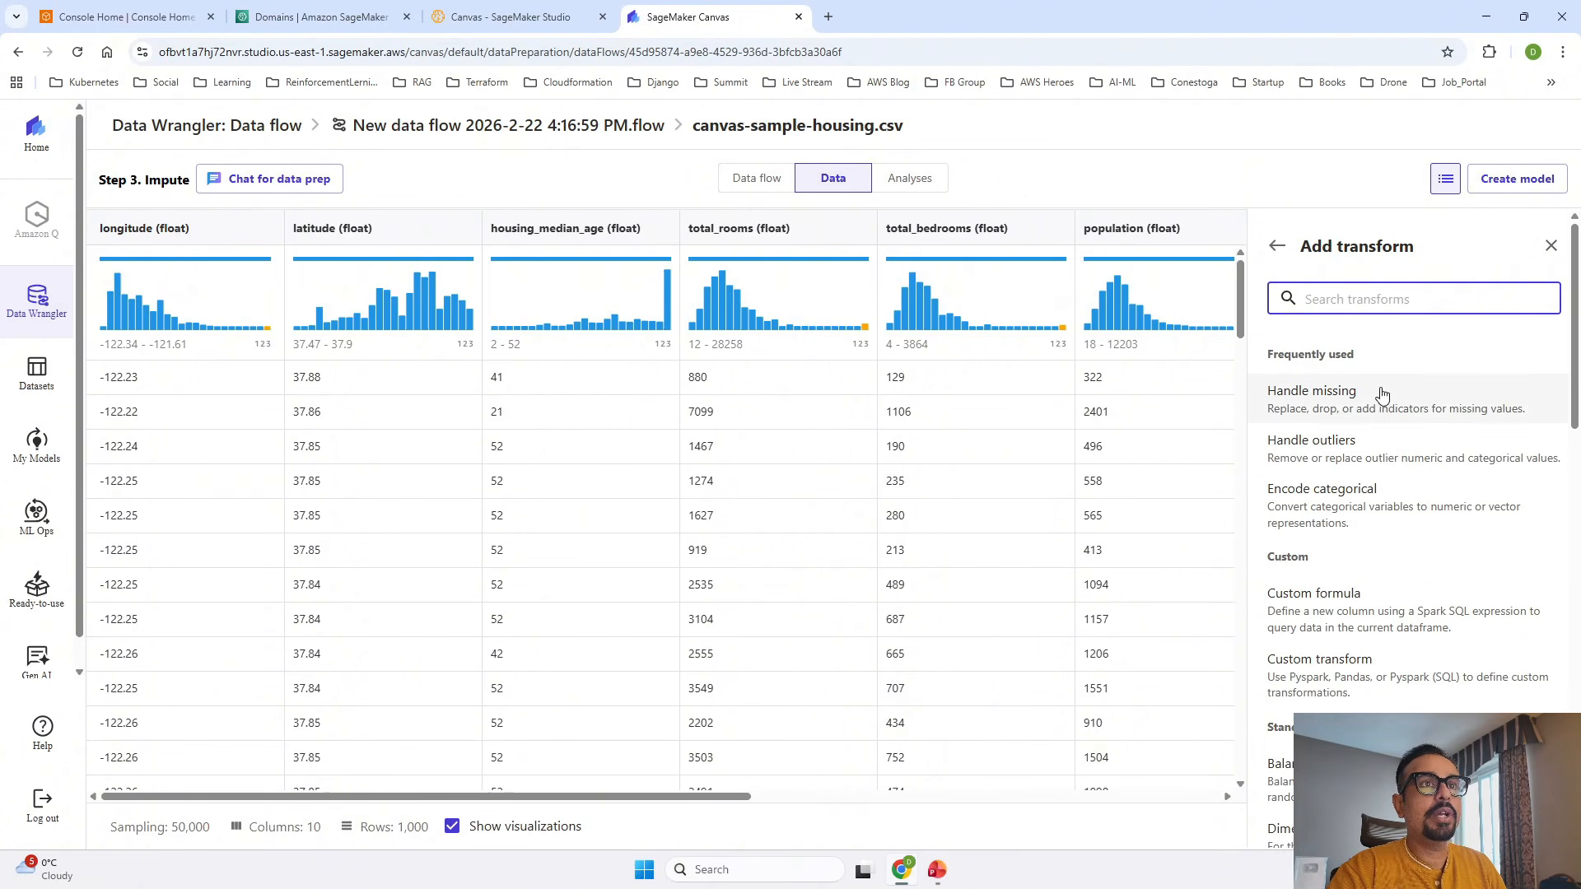
left_click(1335, 459)
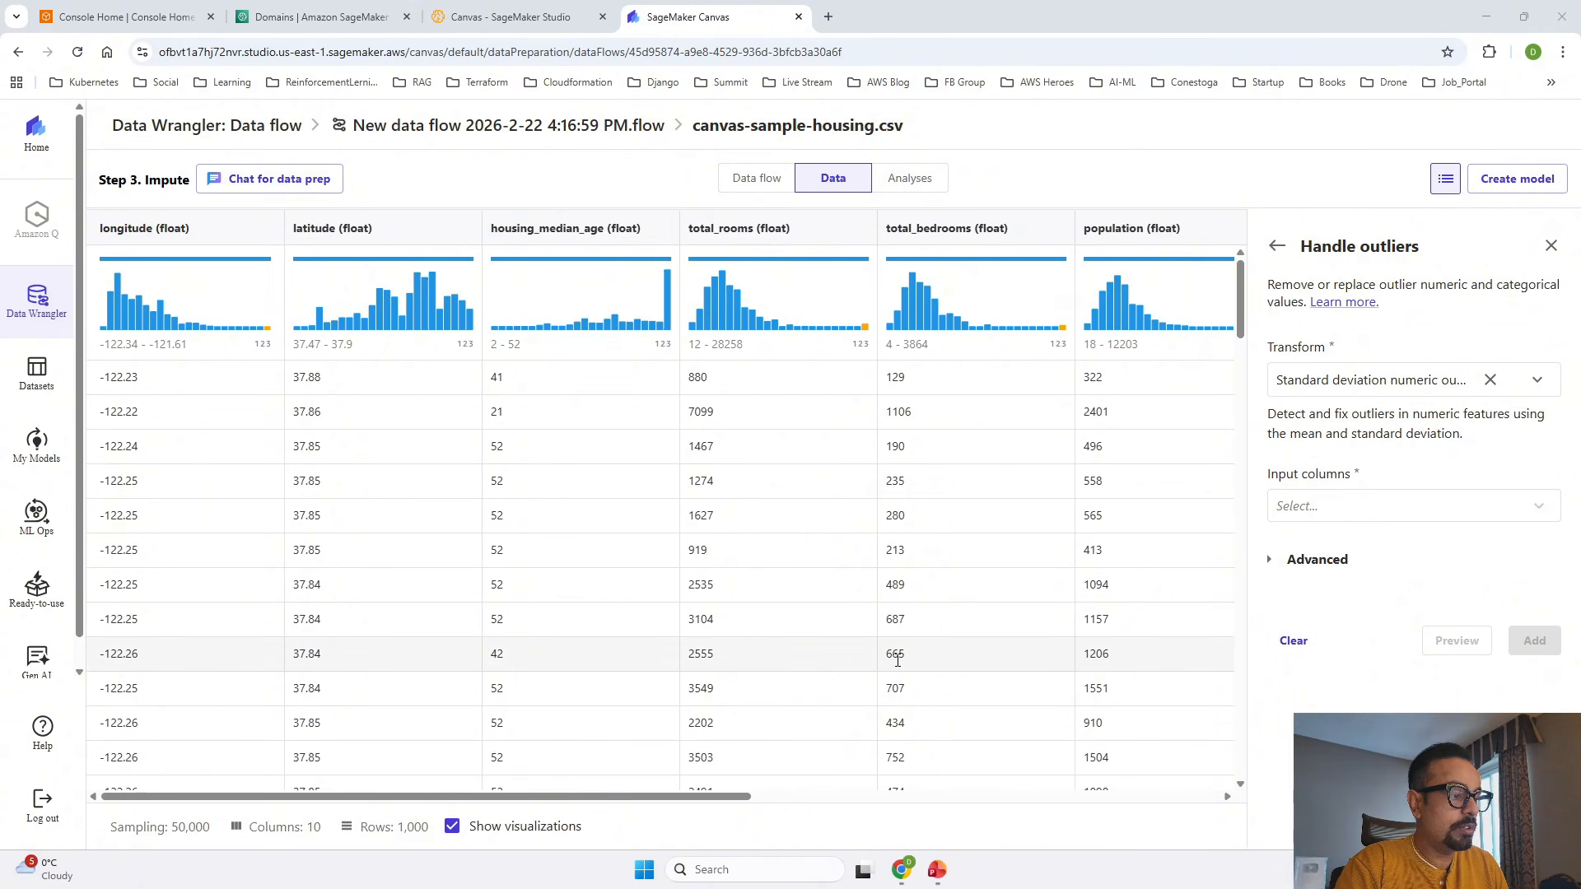
left_click(1538, 380)
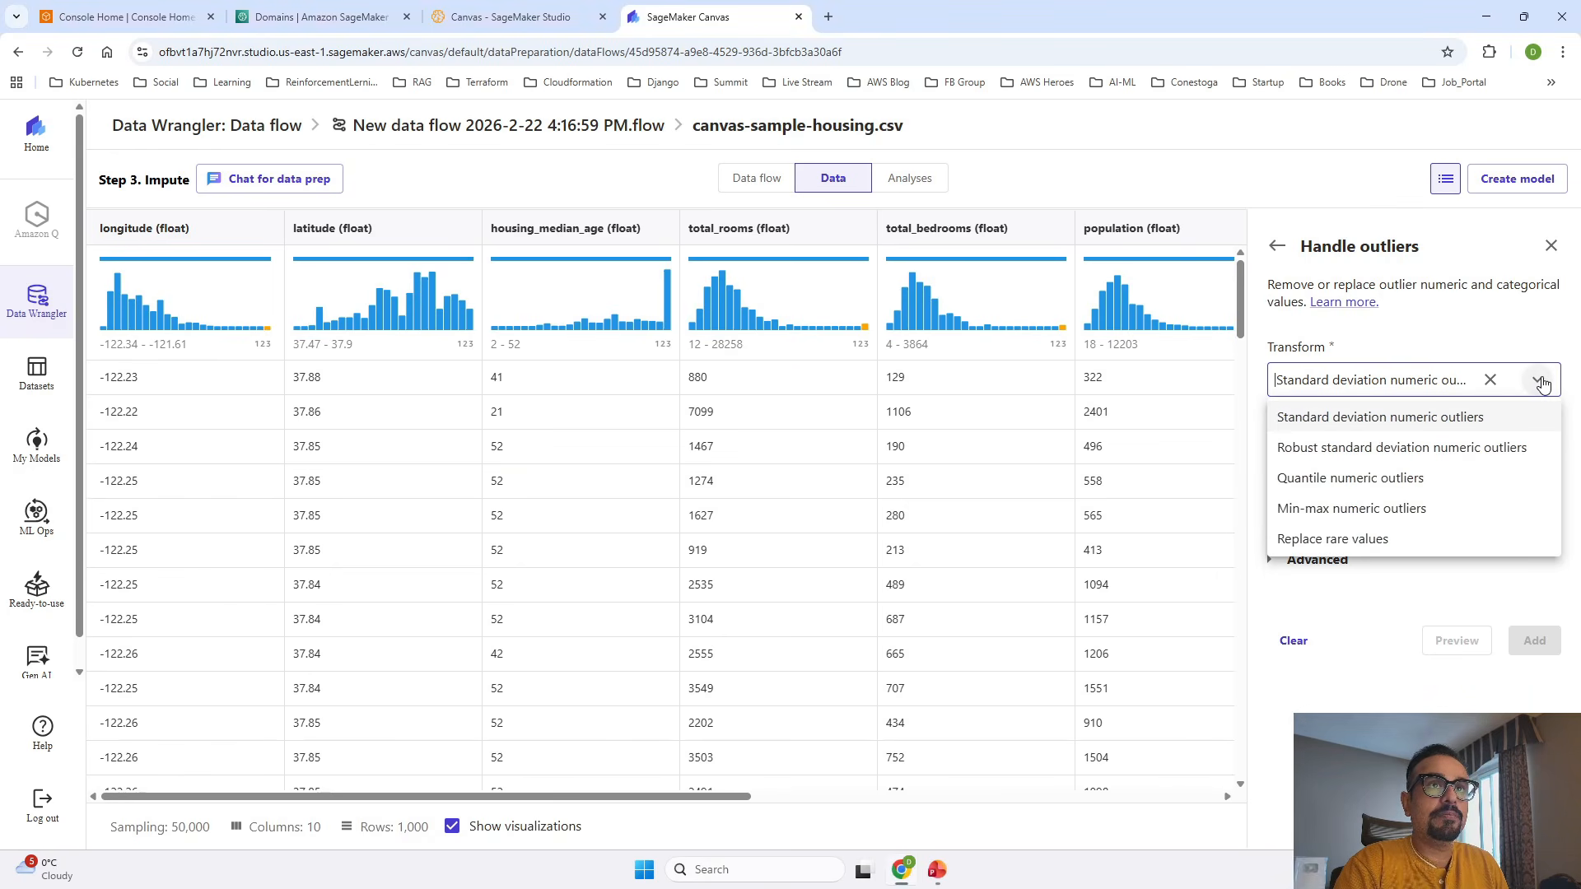
left_click(1356, 449)
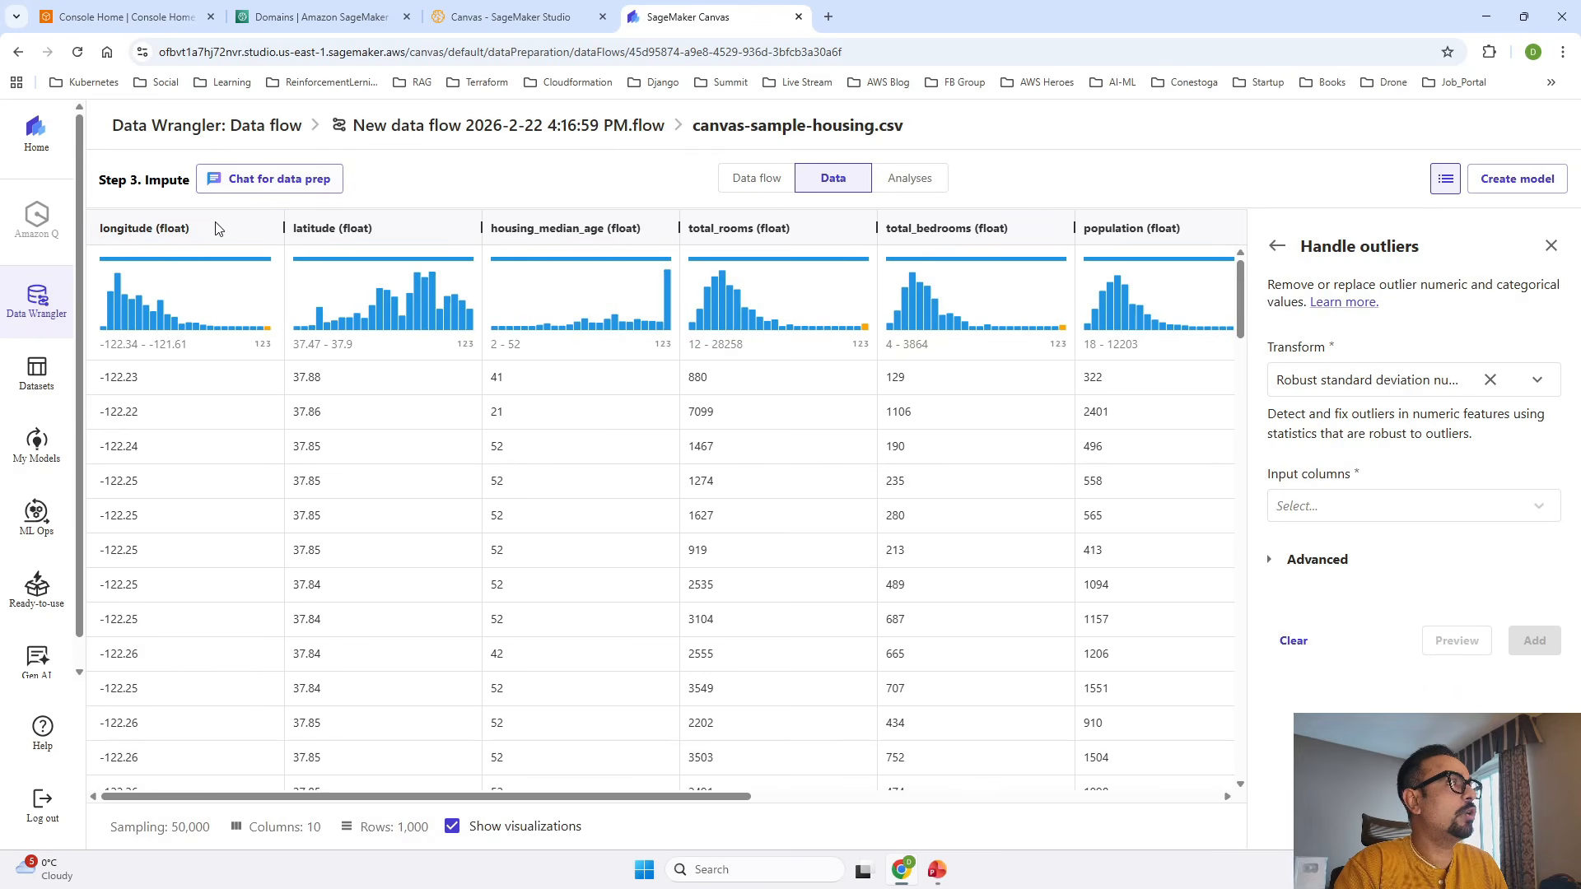
Step: Start a Custom Visualization analysis on the Impute step and enter code for a median_house_value boxplot using df.head(1000)
left_click(896, 191)
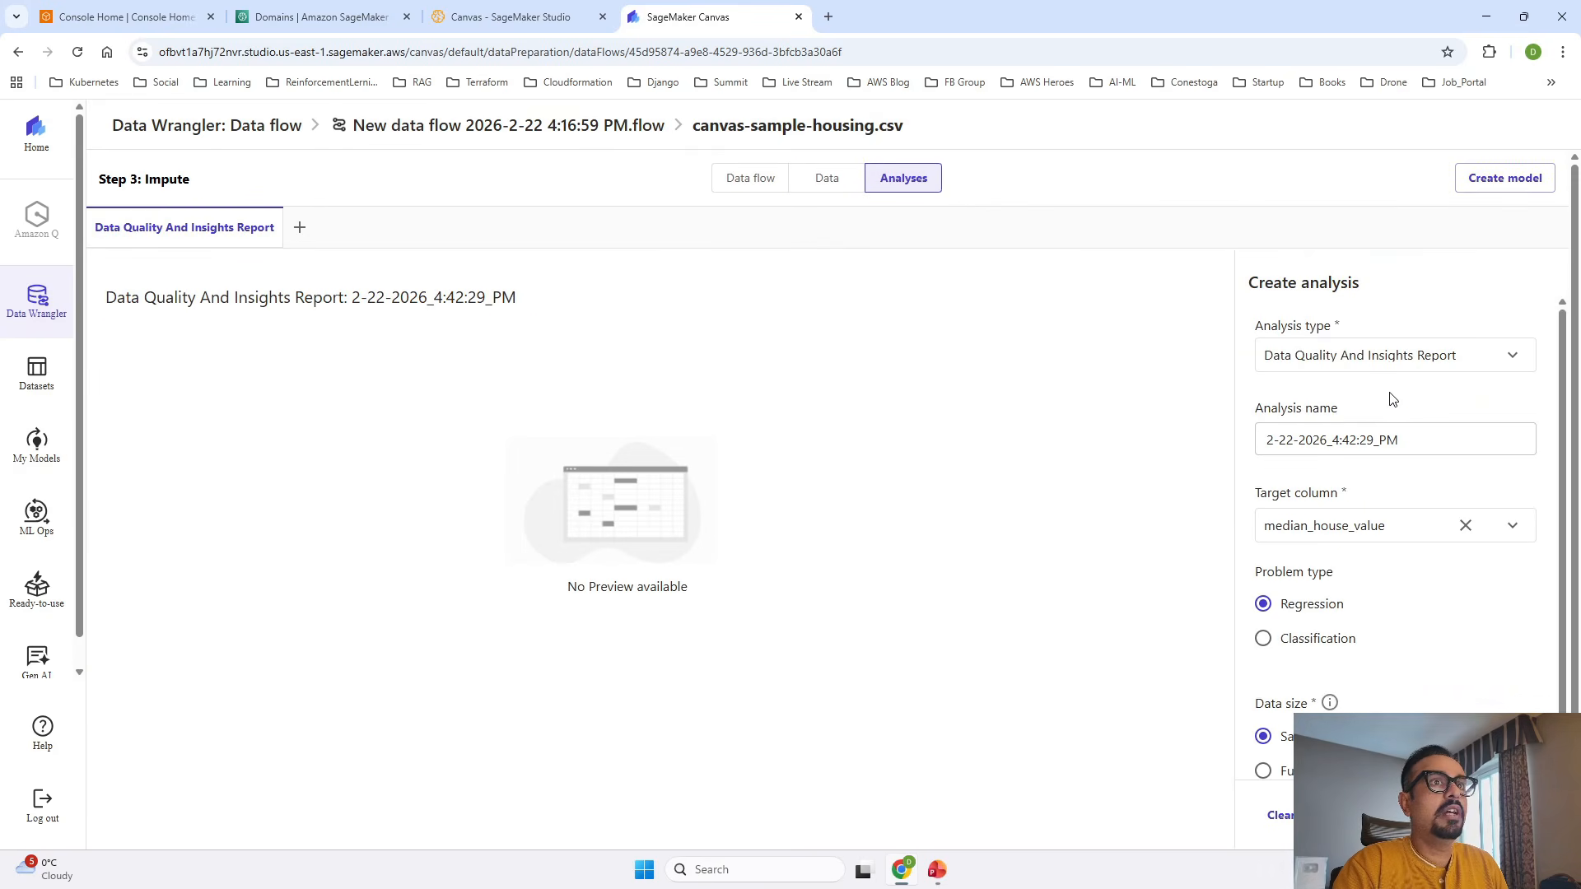
left_click(1478, 356)
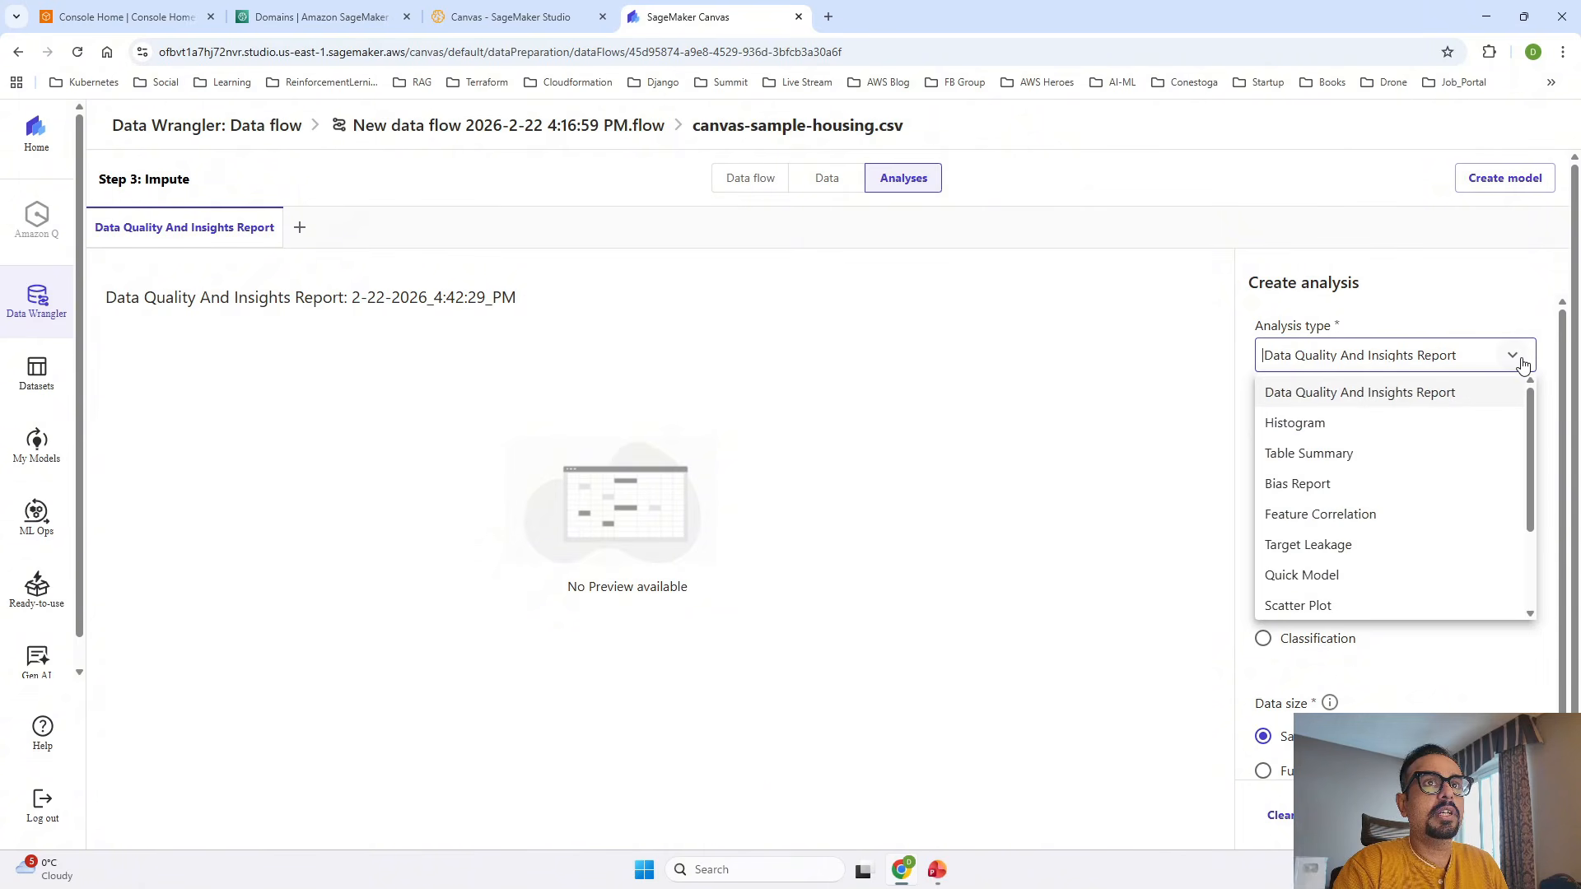
scroll(1406, 522, "down", 3)
left_click(1365, 605)
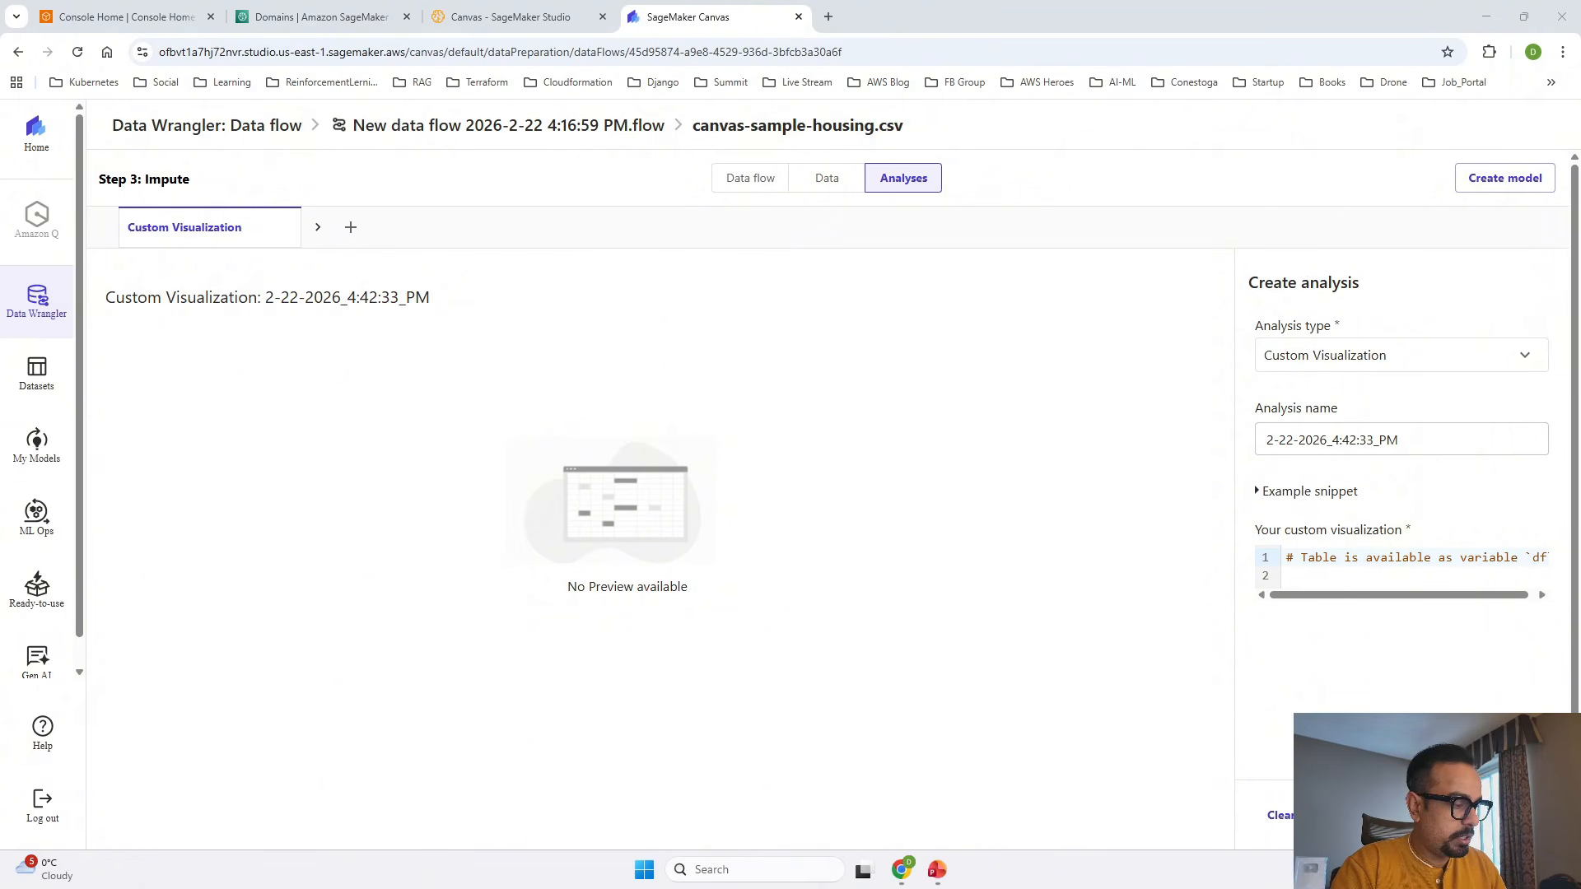
left_click(1356, 573)
key("ctrl+a")
type("# Draws top 1000 records df = df.head(1000) # Boxplot for median_house_value chart = alt.Chart(df).mark_boxplot().encode(     y=\"median_house_value:Q\" )")
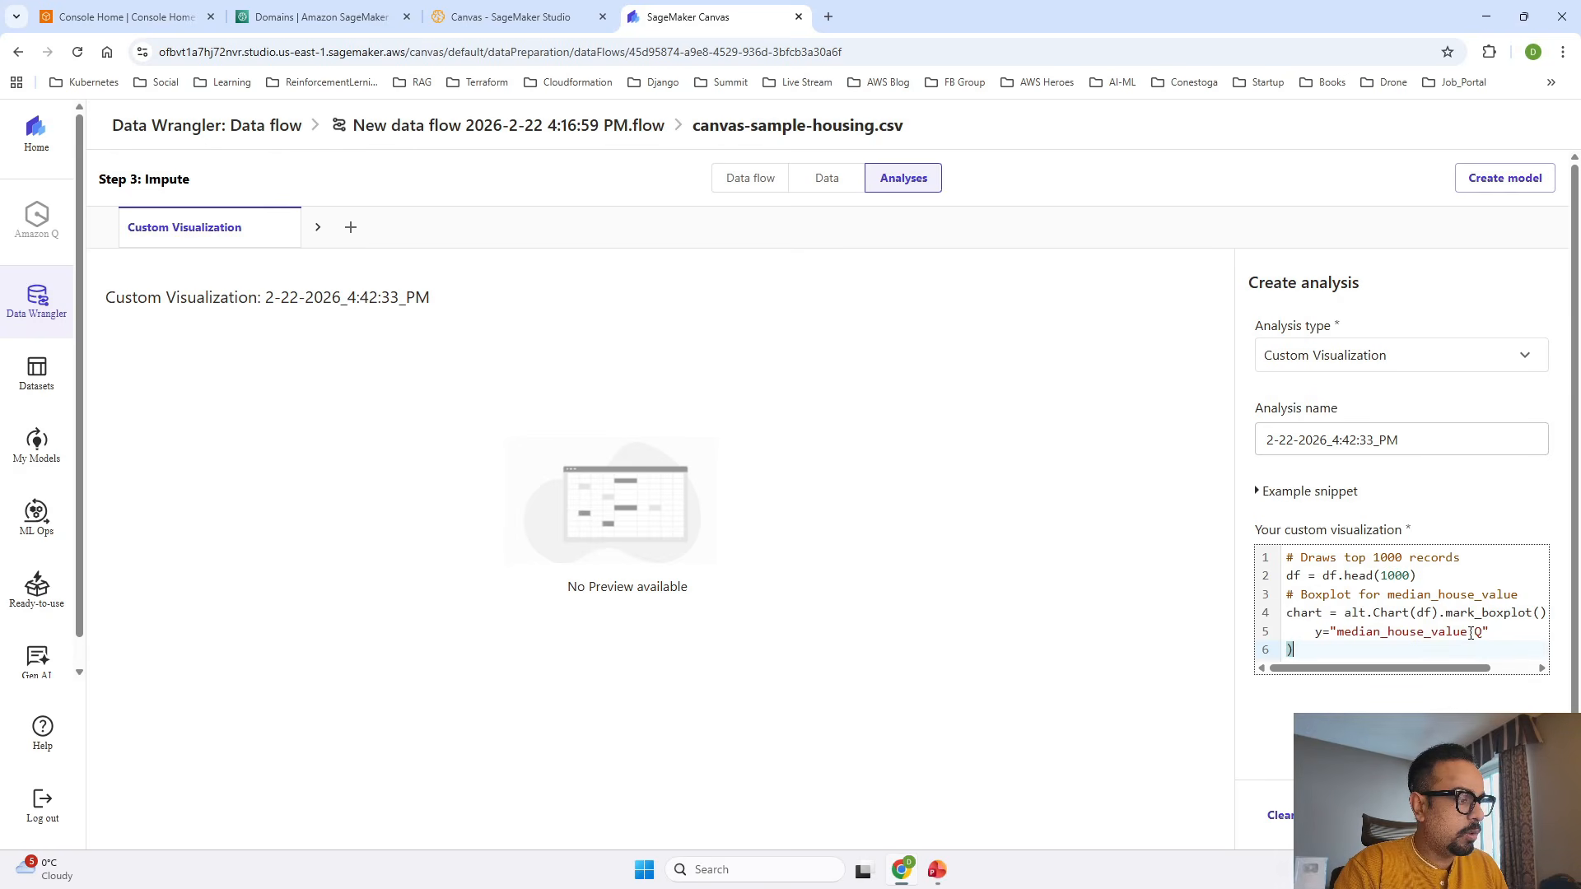
Step: Return to the Impute step's data and examine the column names and distributions across the whole table
left_click(824, 178)
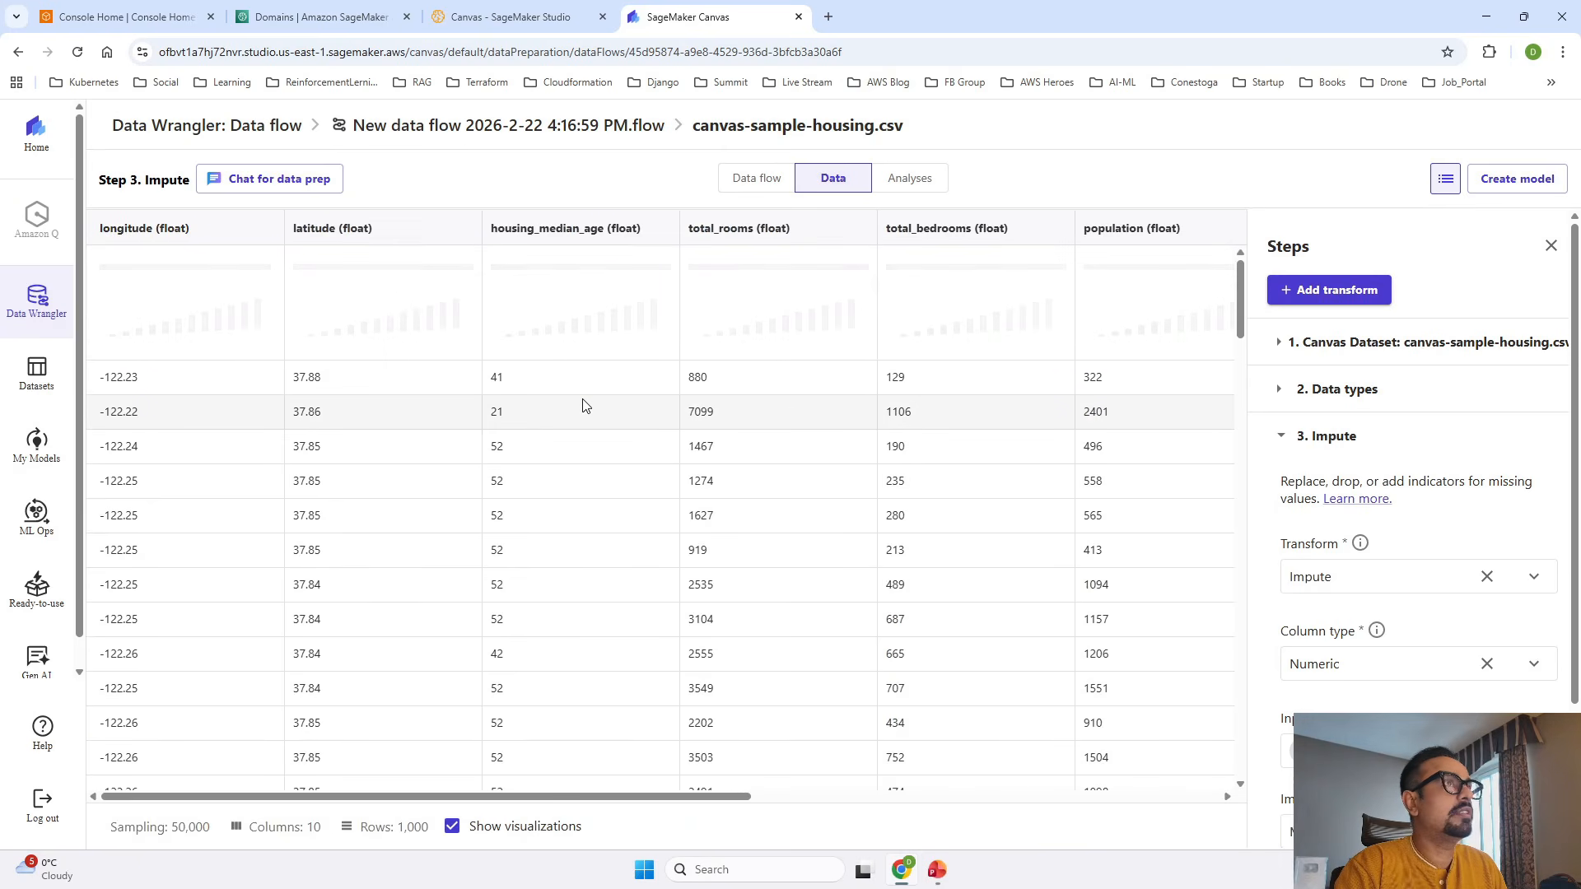
scroll(582, 407, "right", 1)
scroll(583, 406, "left", 1)
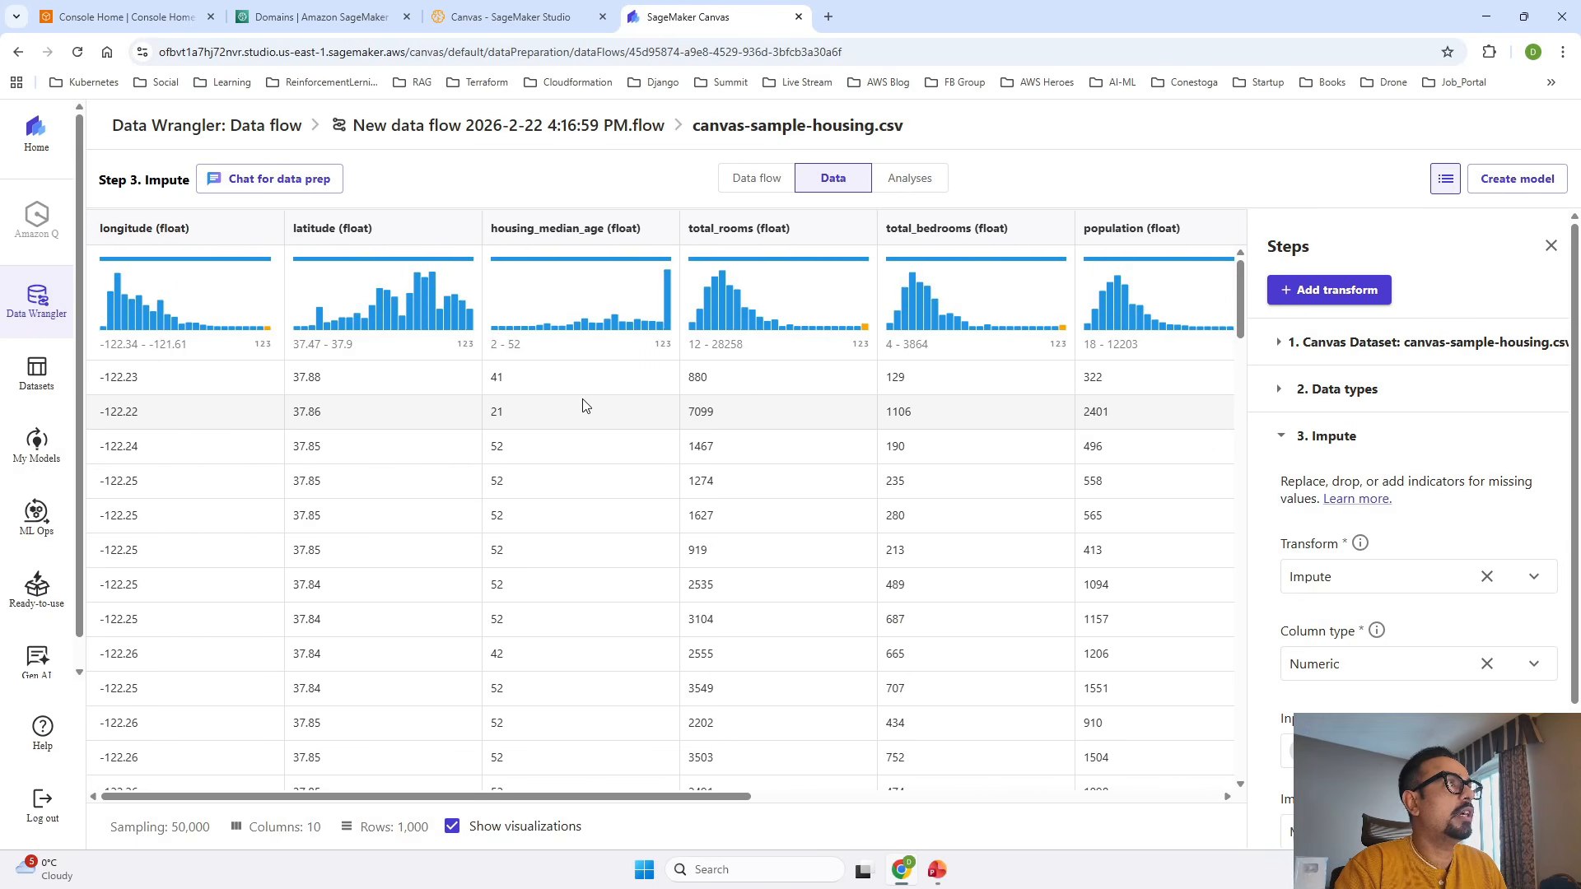
scroll(582, 406, "right", 6)
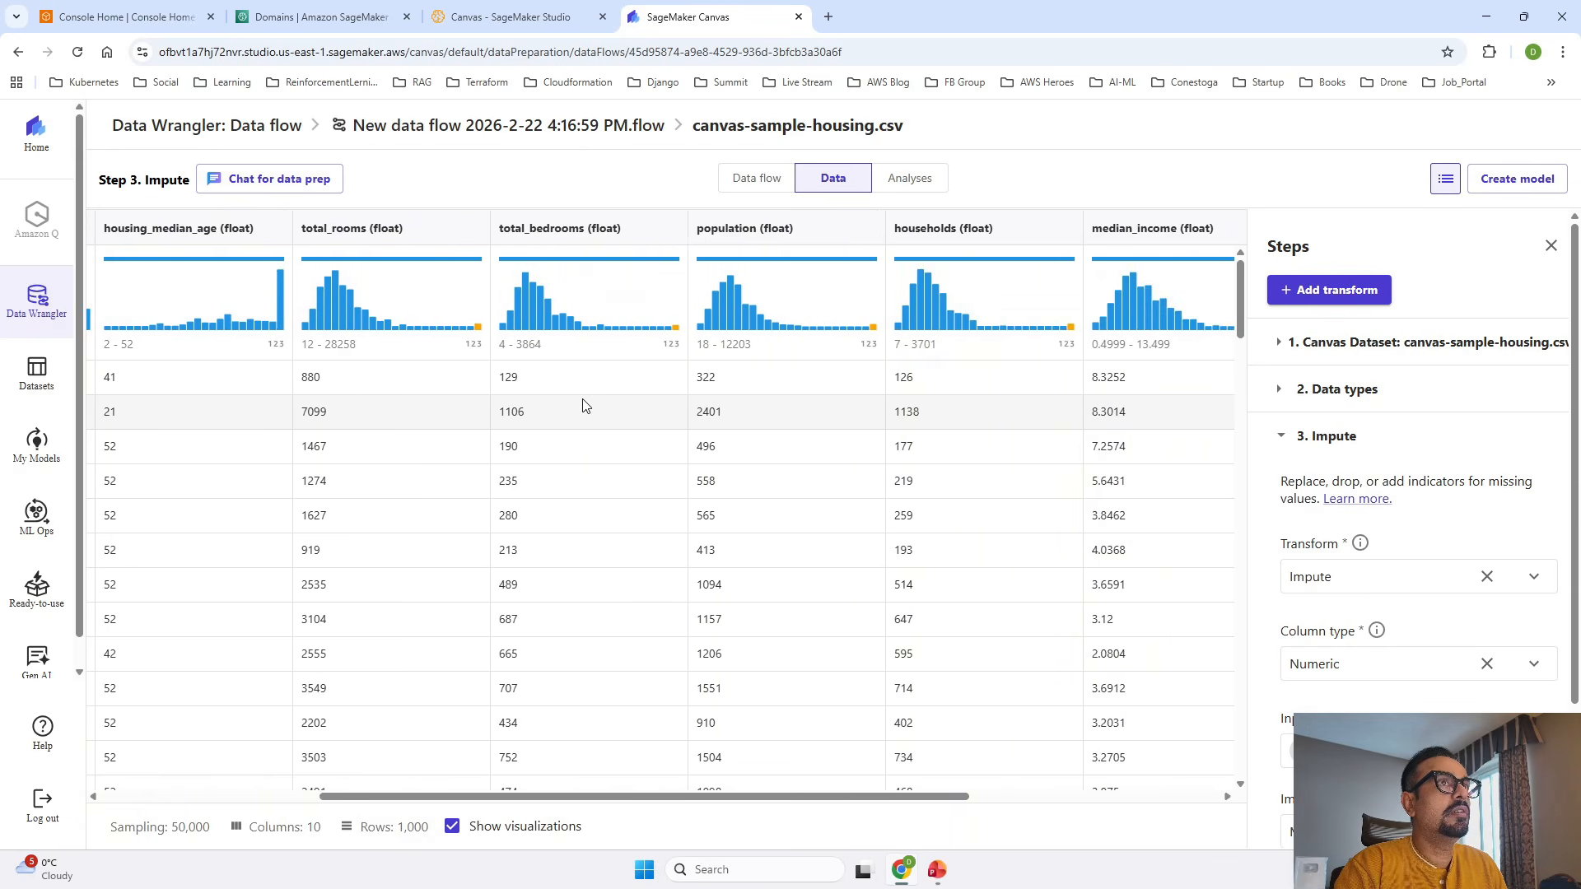
scroll(582, 406, "right", 2)
scroll(583, 406, "left", 8)
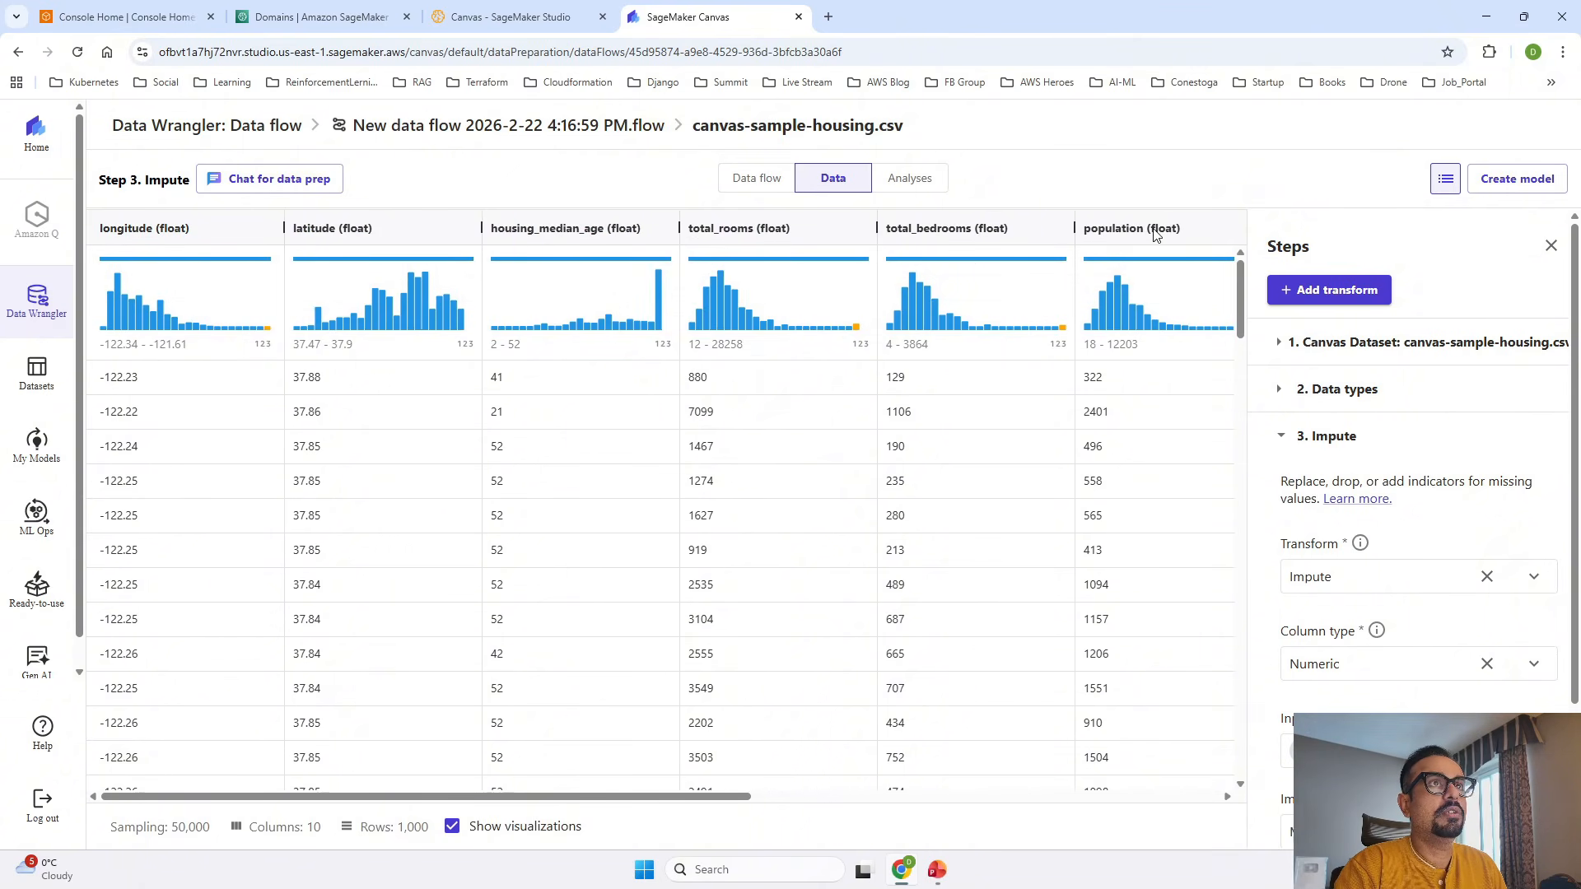
Step: Start a new analysis of type Custom Visualization and replace its default code with the 1000-record Altair boxplot of median_house_value
left_click(904, 178)
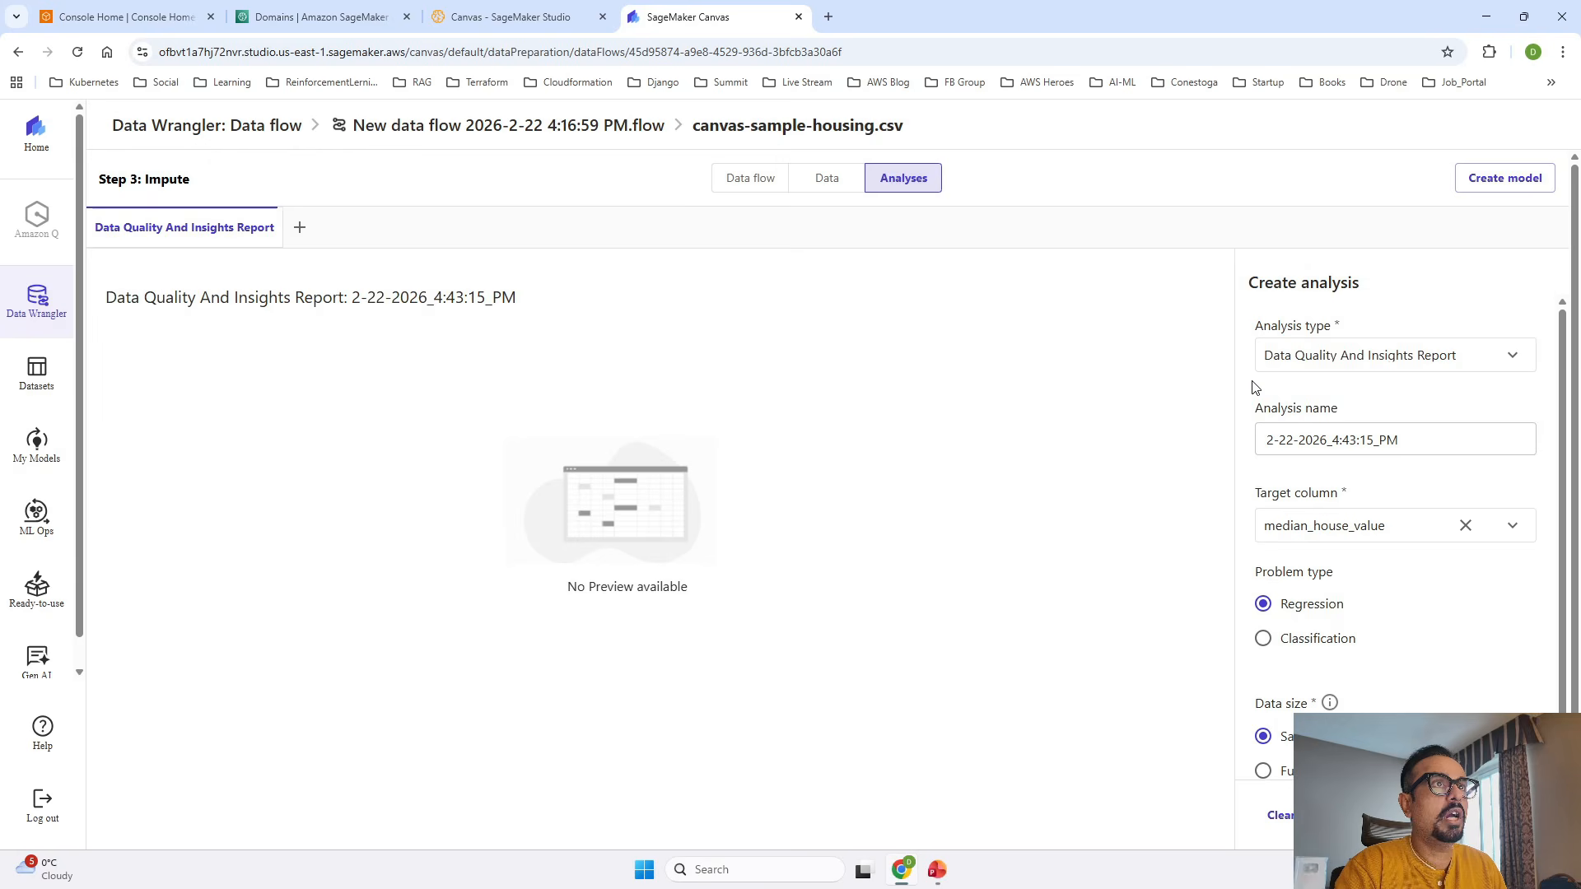
left_click(1507, 360)
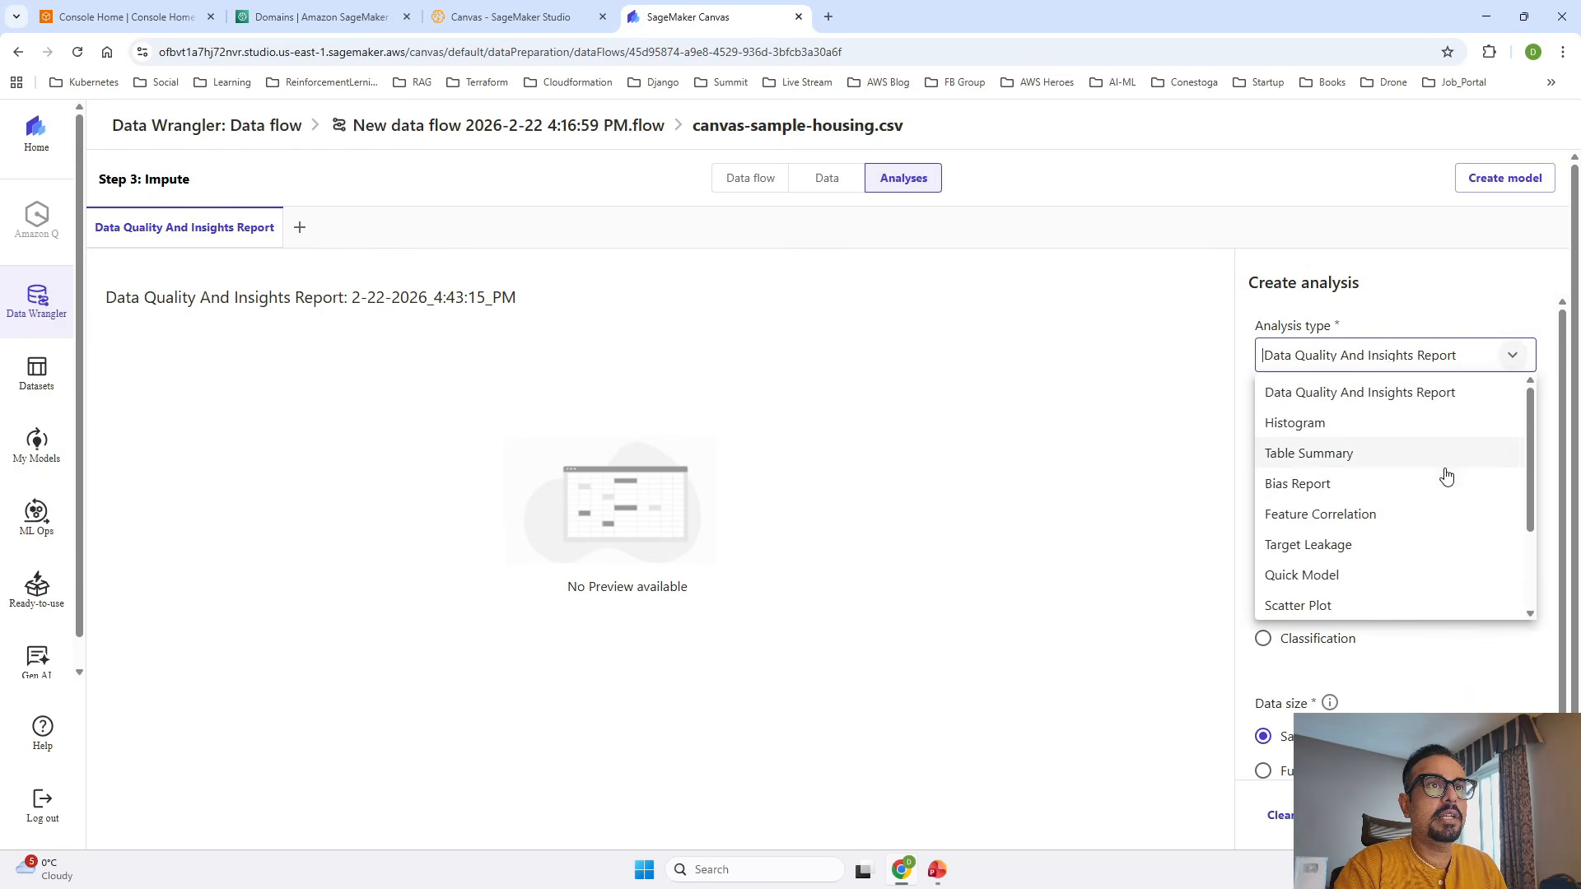
scroll(1348, 591, "down", 3)
left_click(1334, 607)
left_click(1361, 563)
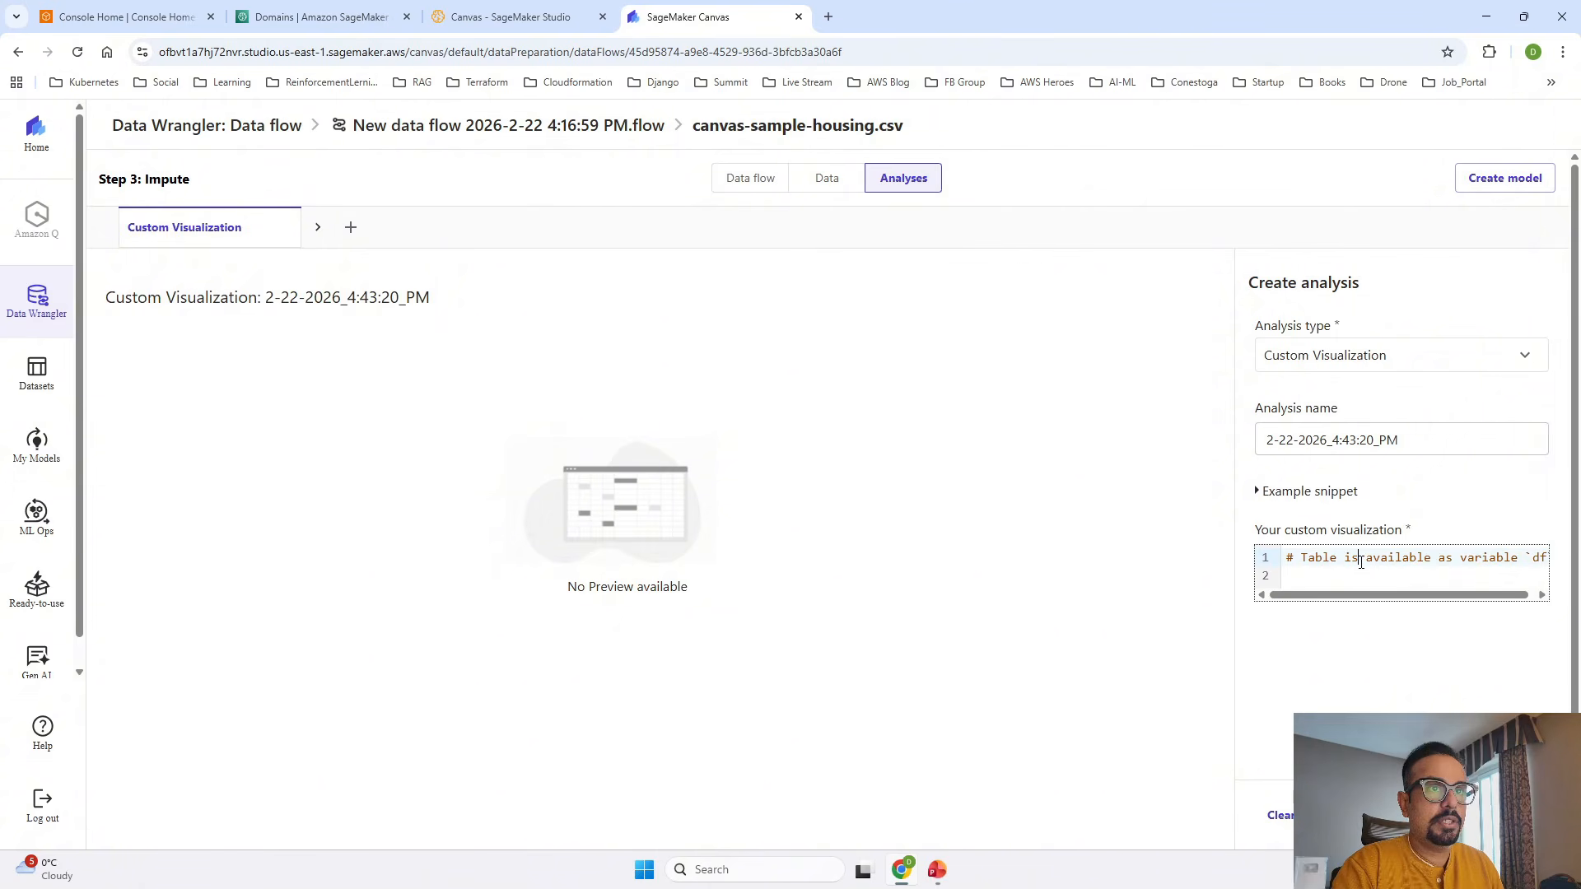
key("ctrl+a")
type("# Draws top 1000 records df = df.head(1000) # Boxplot for median_house_value chart = alt.Chart(df).mark_boxplot().encode(     y=\"median_house_value:Q\" )")
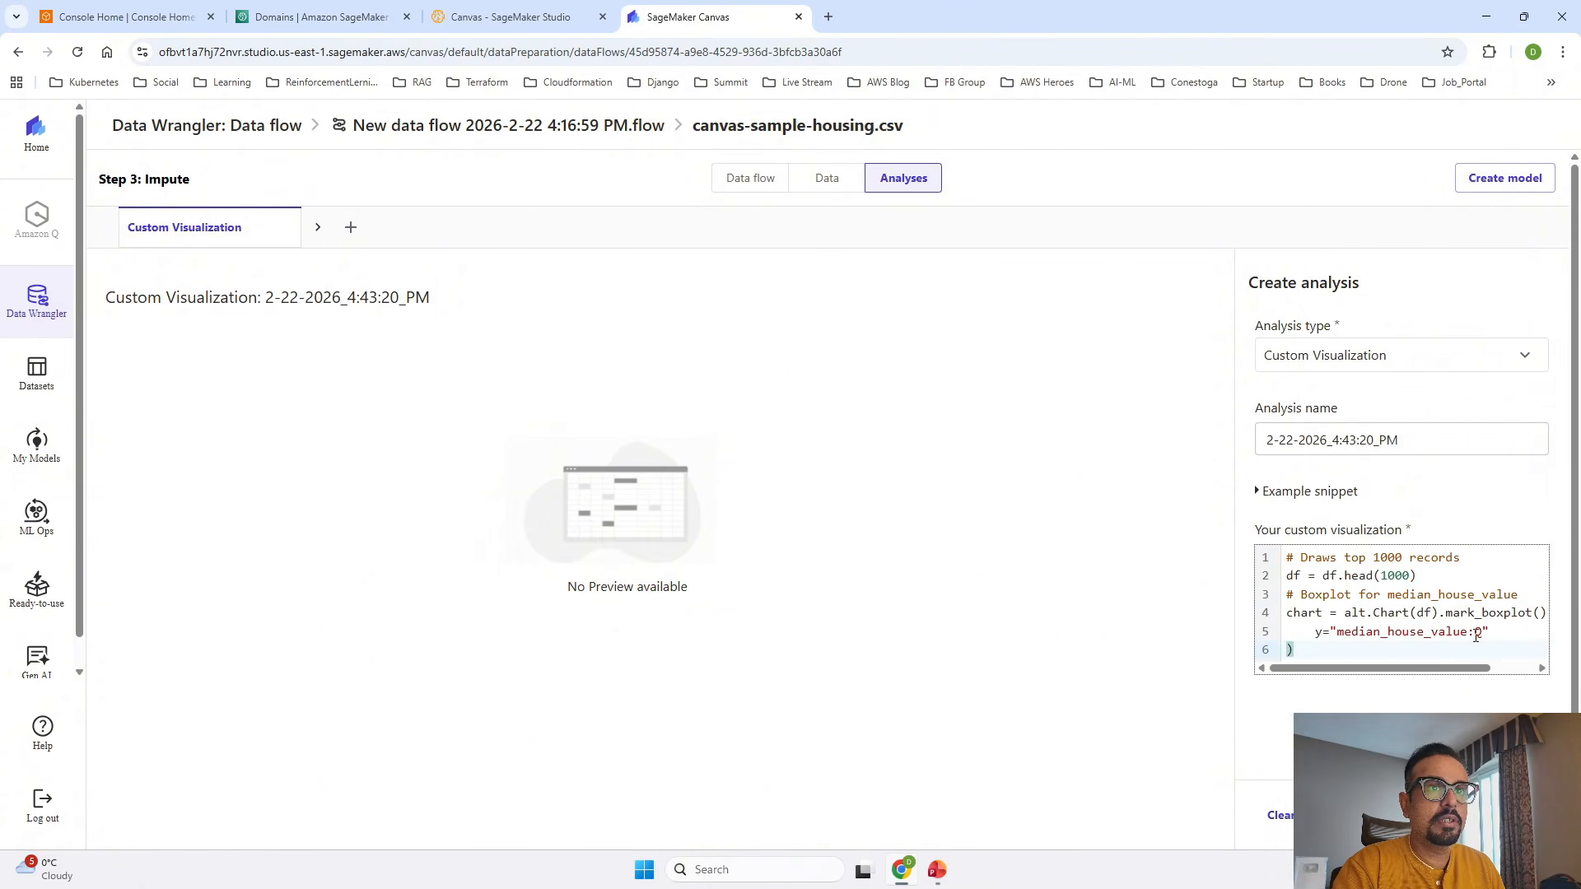
Step: Change the boxplot's y encoding to "population:Q" and preview the custom visualization
left_click_drag(1472, 633, 1340, 632)
type("p")
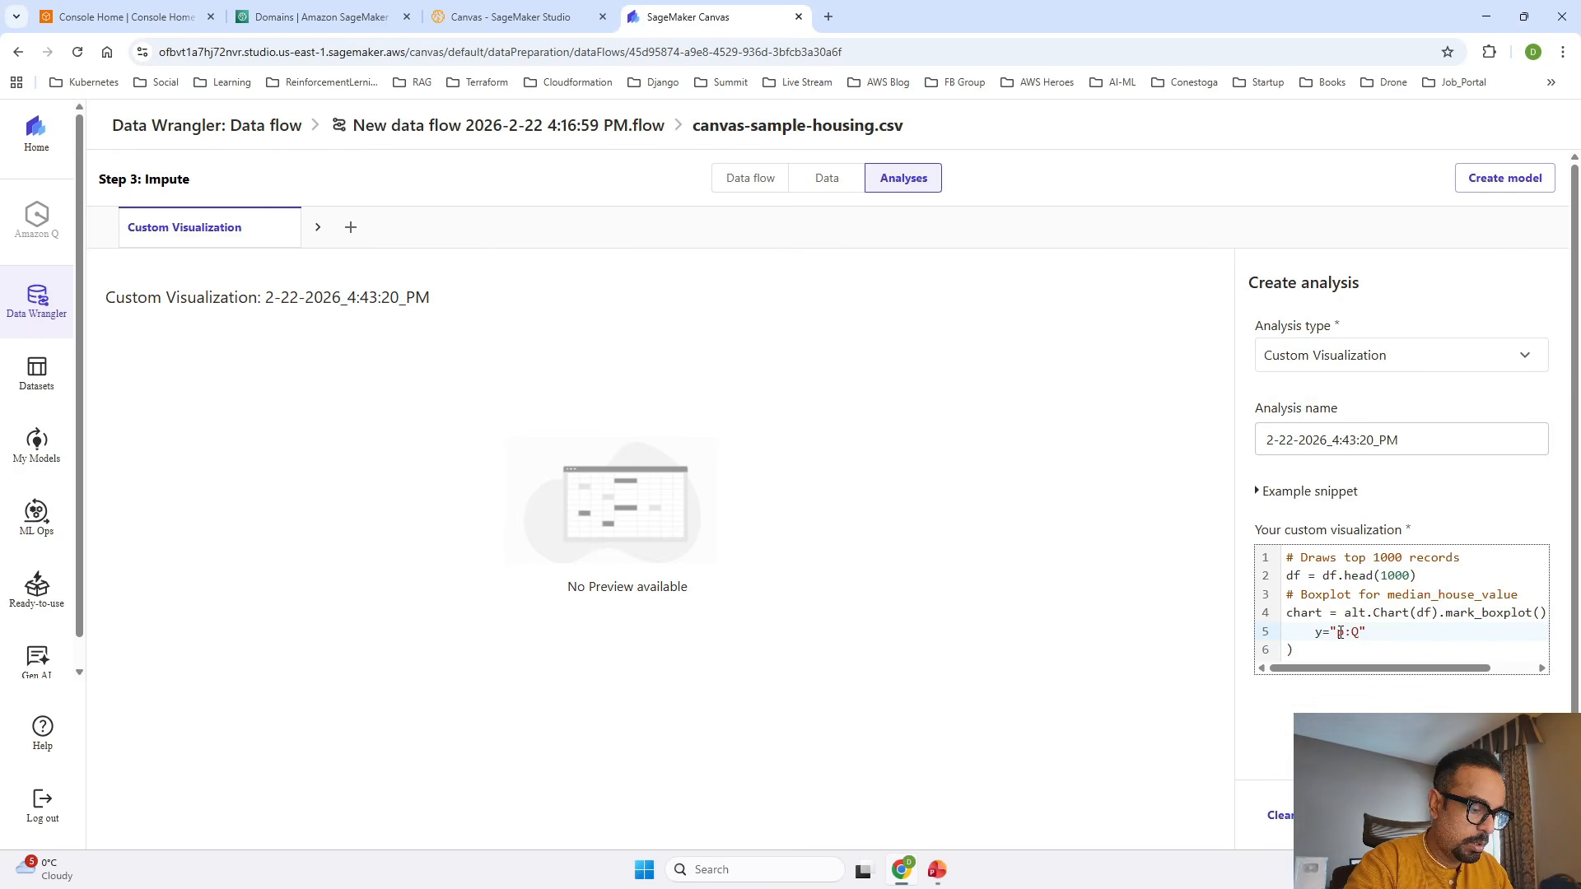
type("opulatipn")
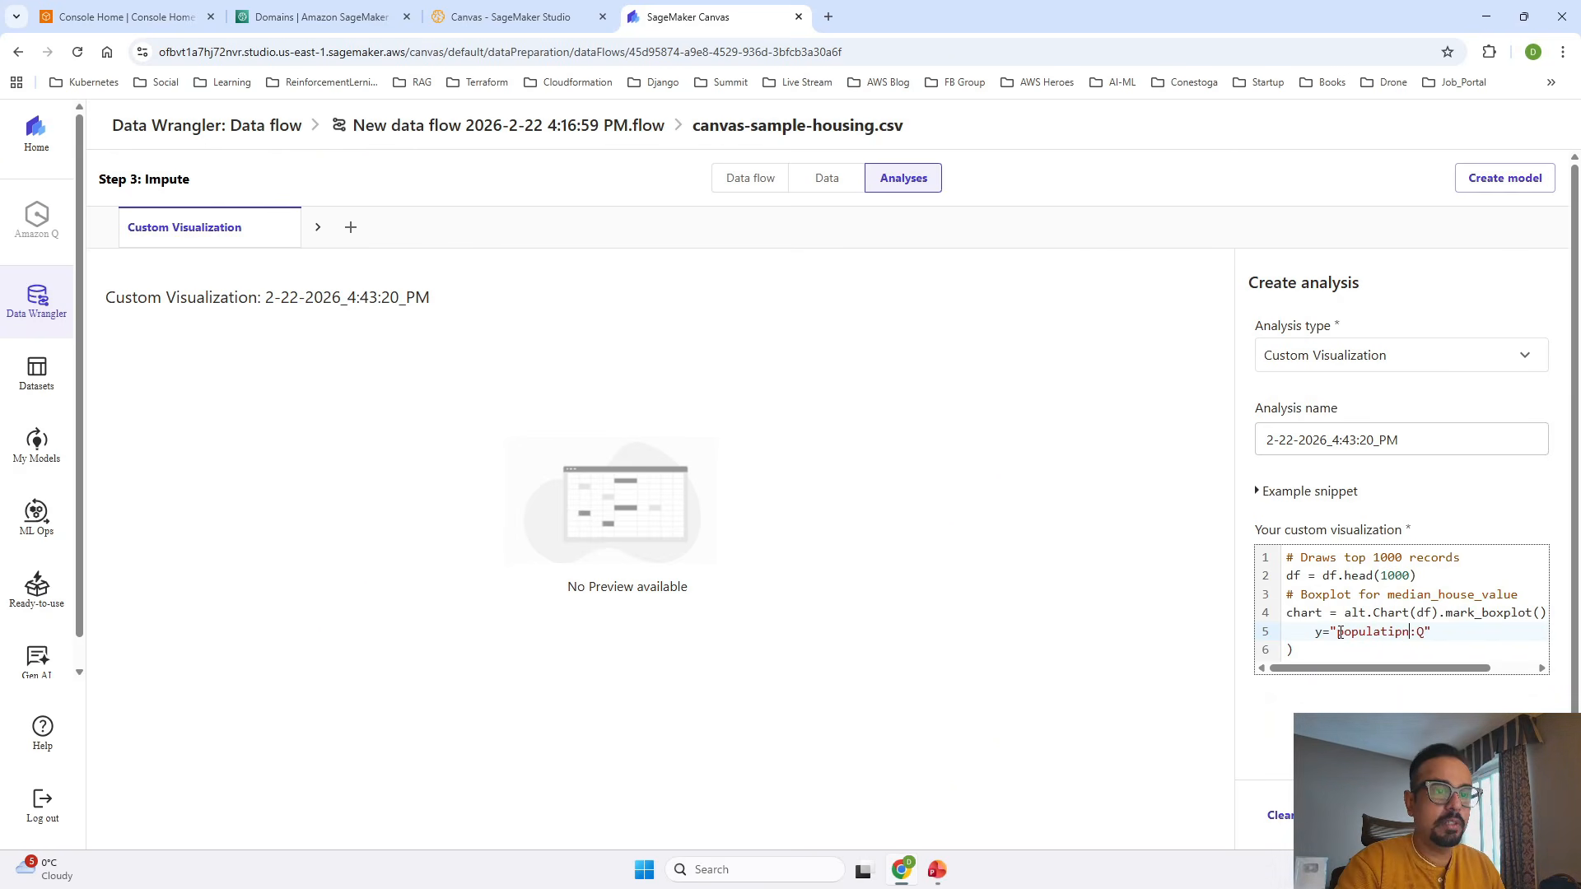
key("BackSpace")
key("BackSpace")
type("on")
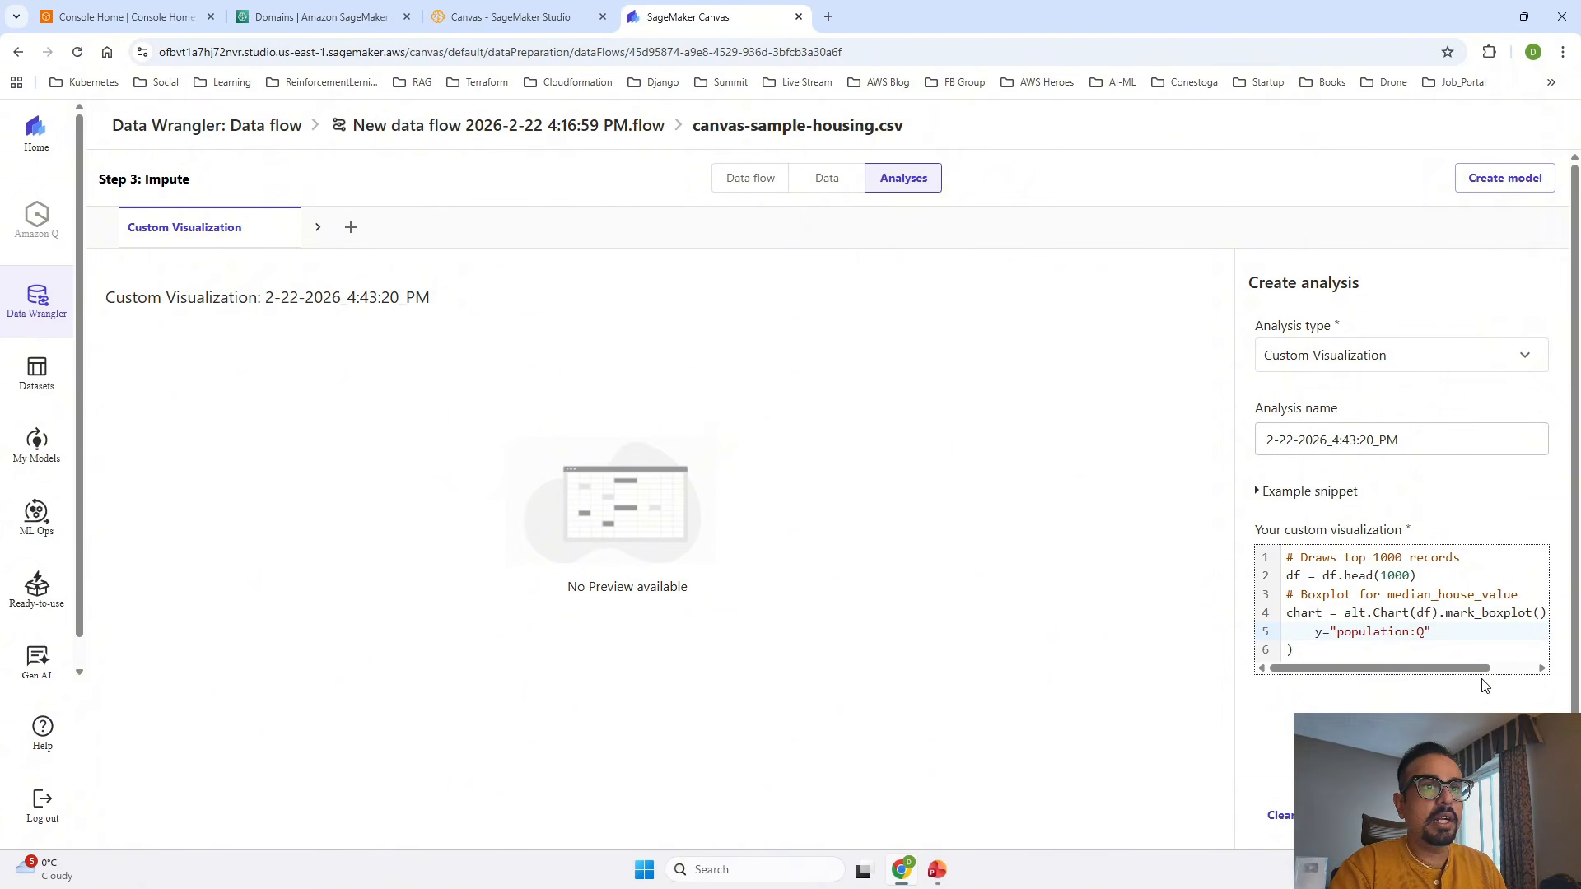
left_click(1392, 815)
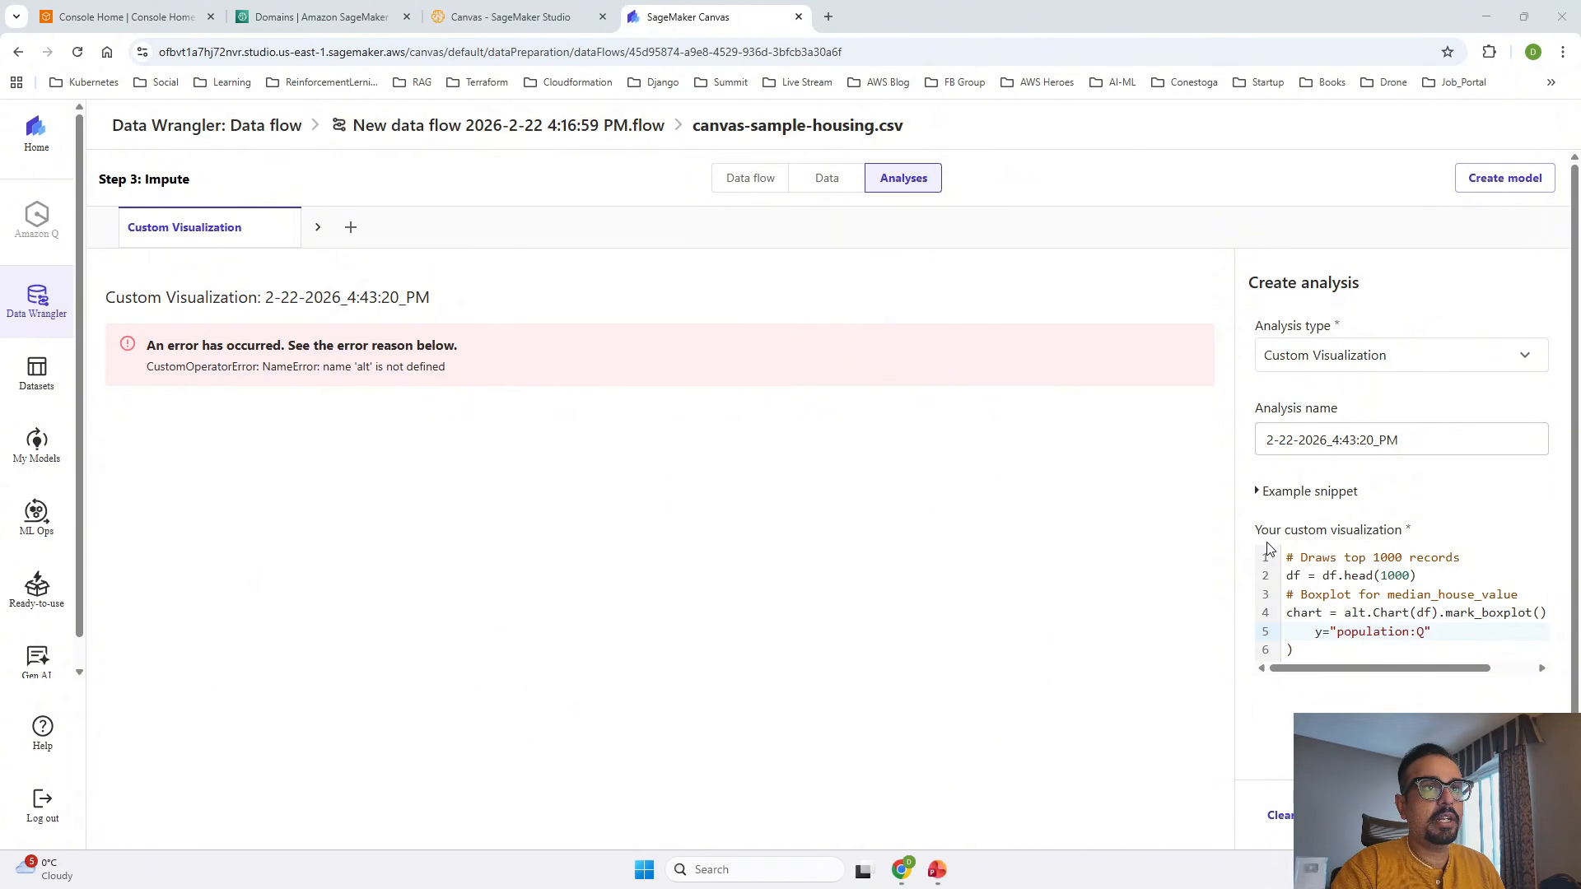
Step: Add "import altair as alt" as the first line of the custom visualization code, preview the population boxplot and inspect its box statistics
left_click(1285, 560)
key("Return")
key("Up")
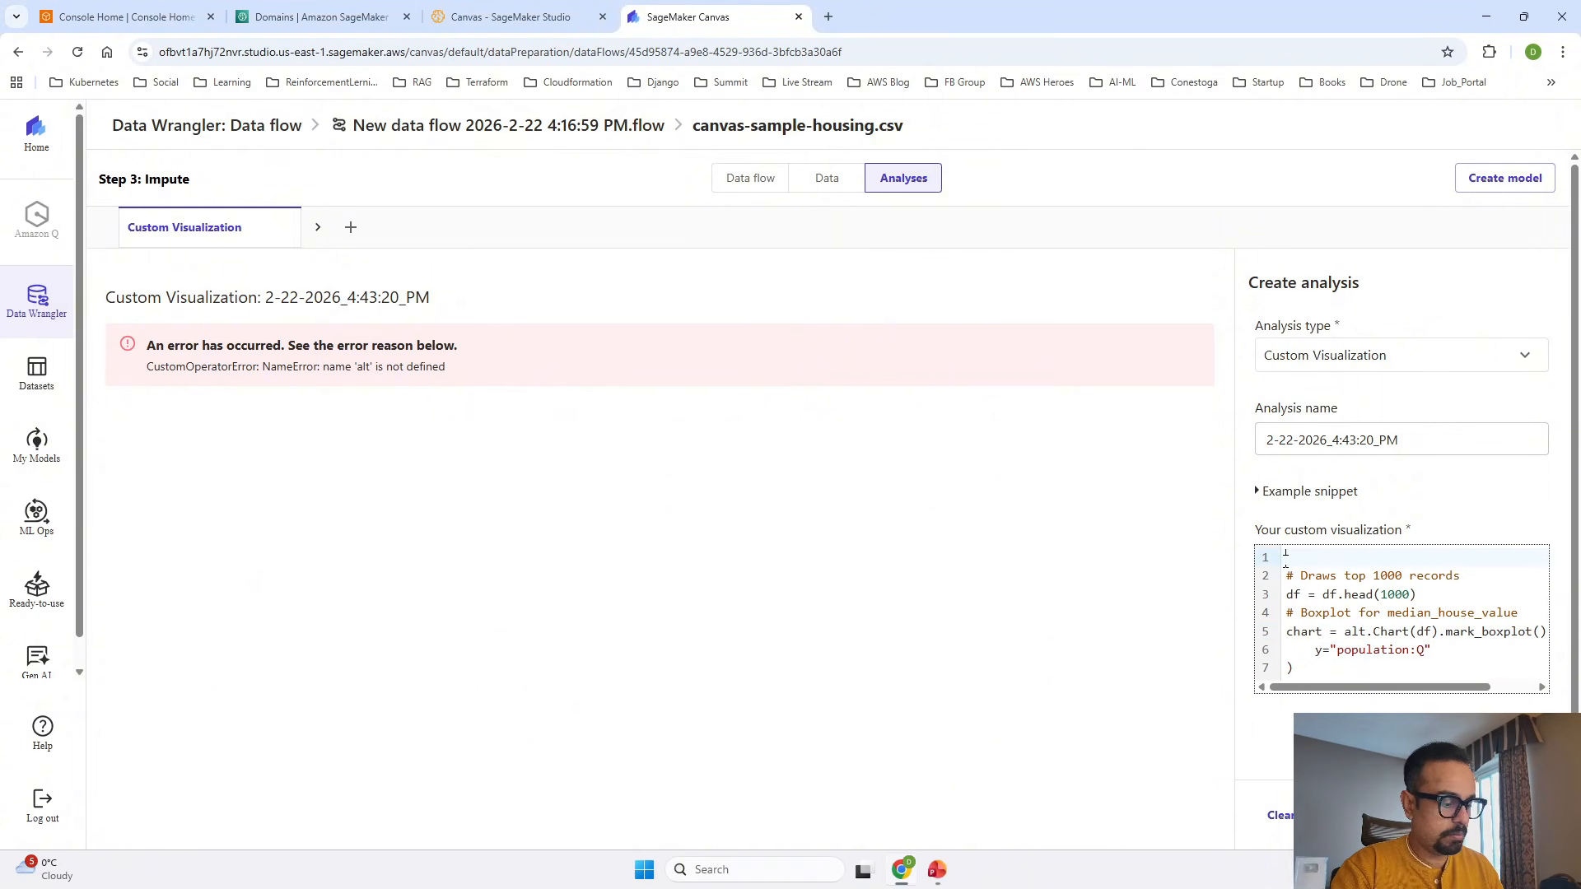
type("import altair as alt")
left_click(1418, 815)
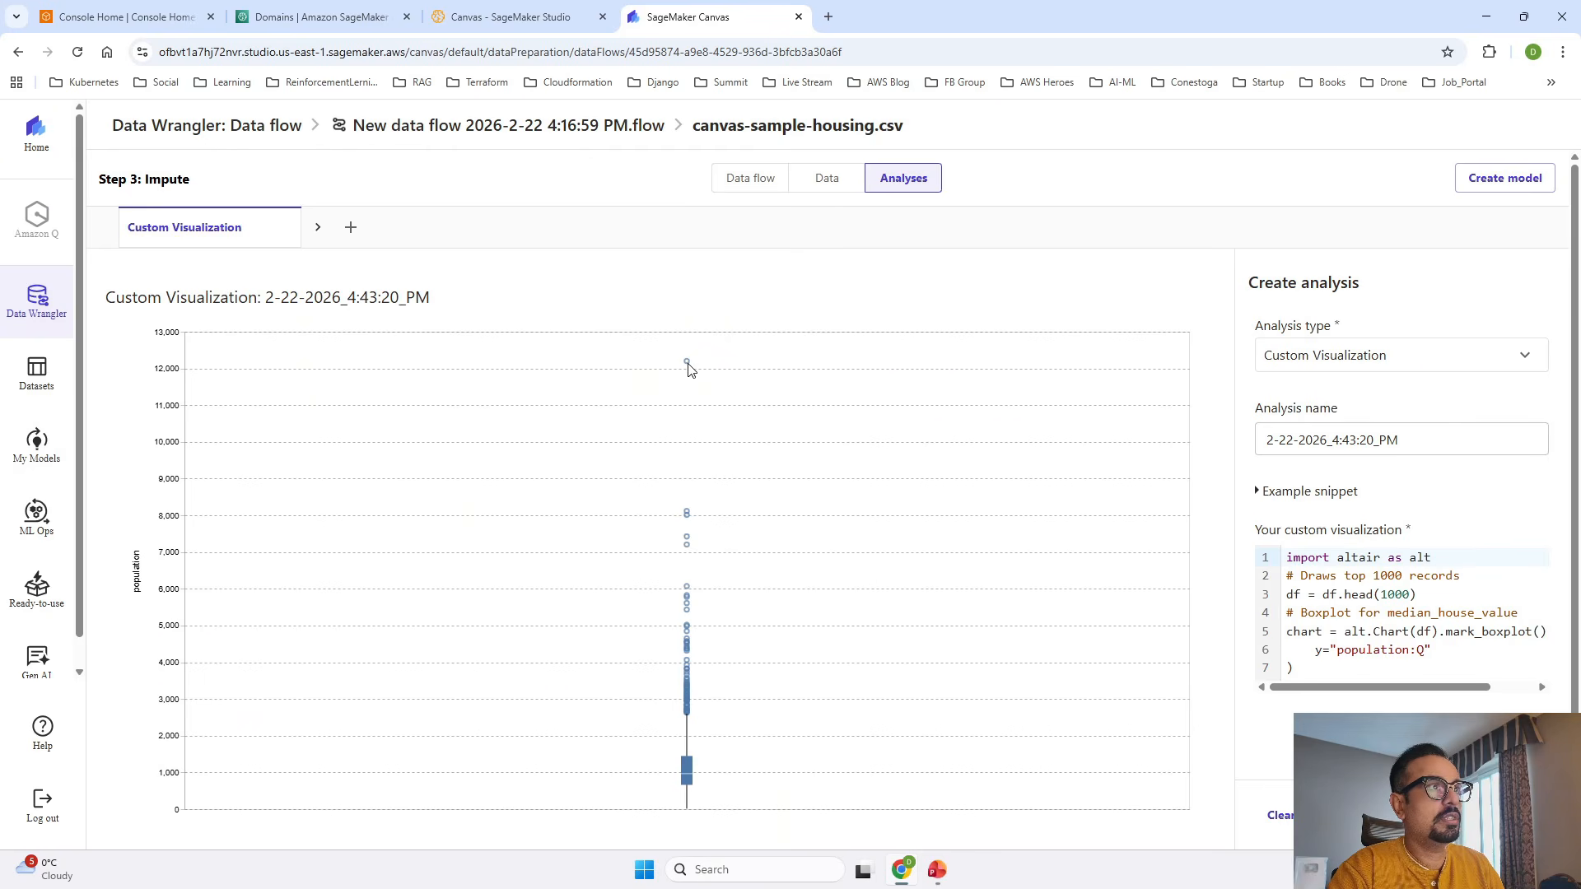
mouse_move(687, 766)
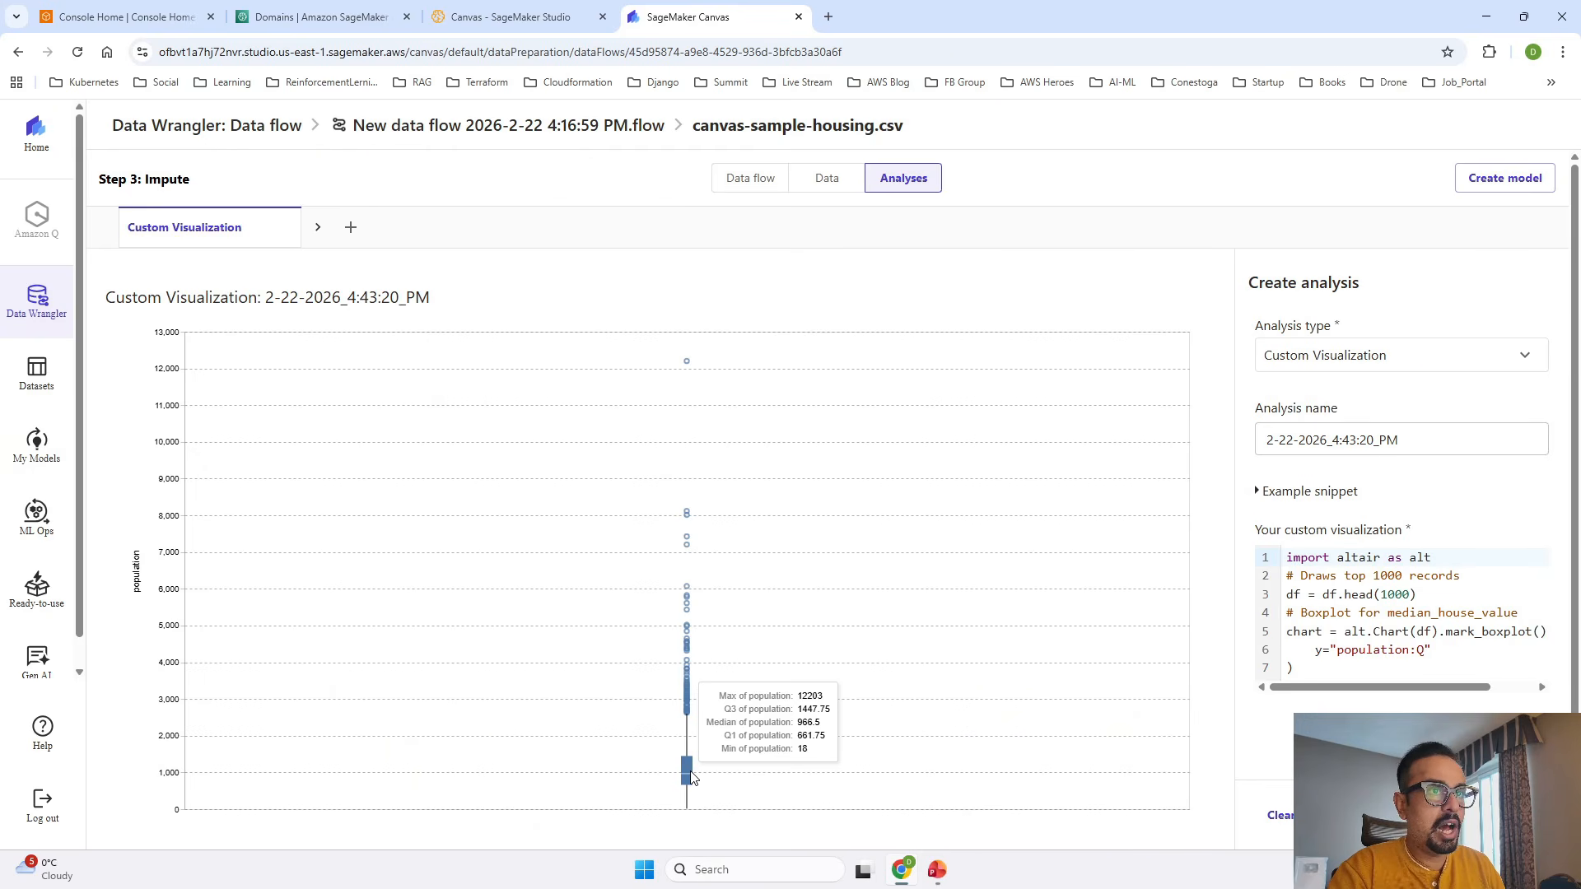
Step: Return to the Impute step's data and start a Handle outliers transform using Robust standard deviation numeric outliers
left_click(831, 181)
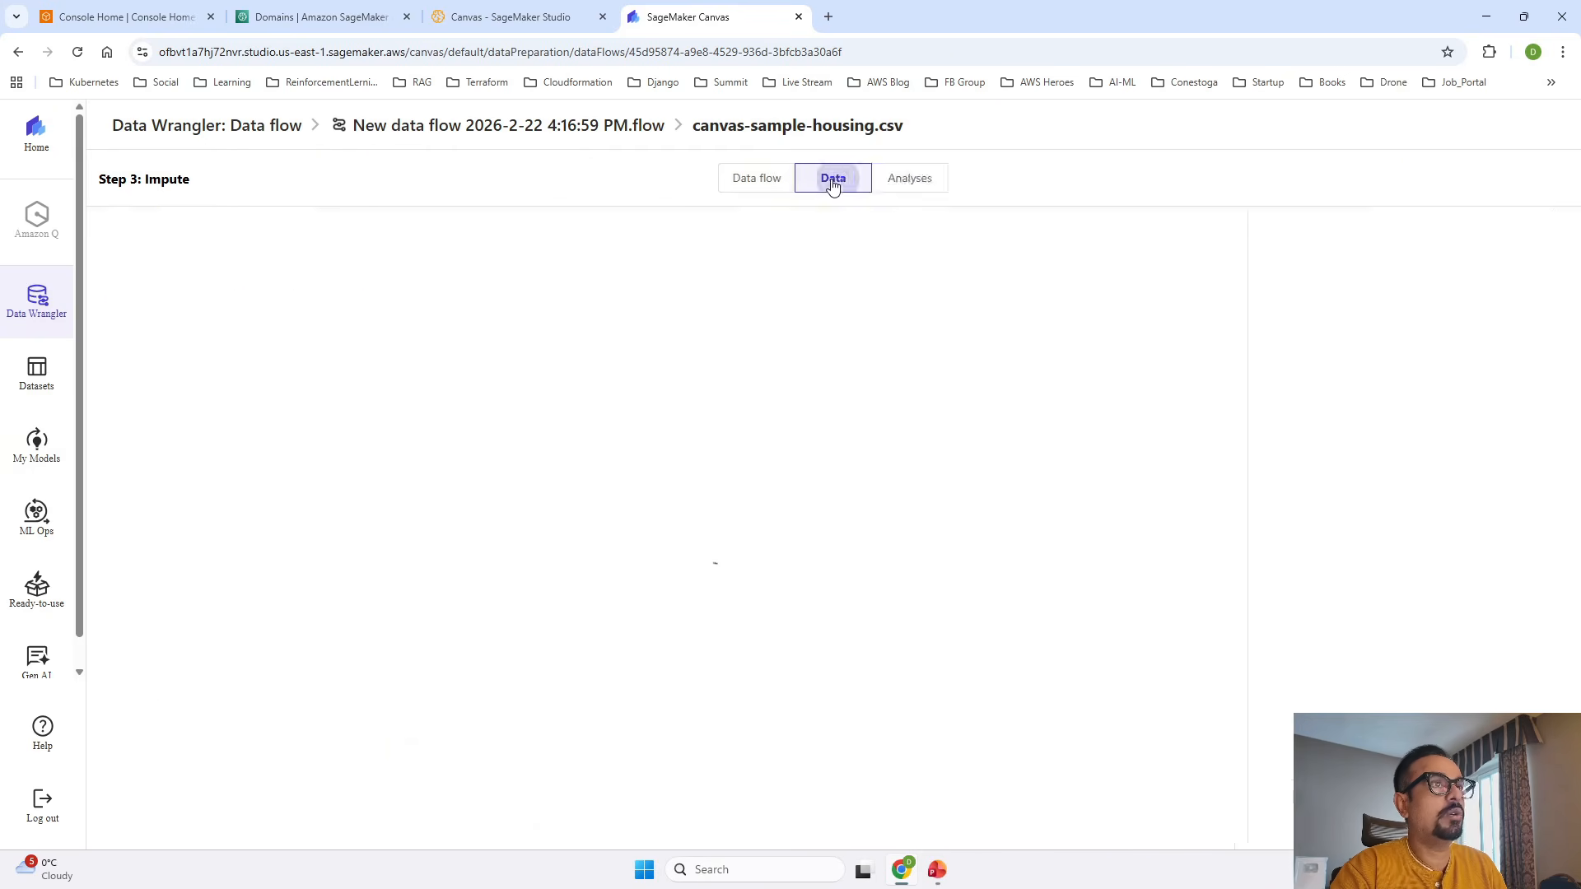
left_click(1283, 436)
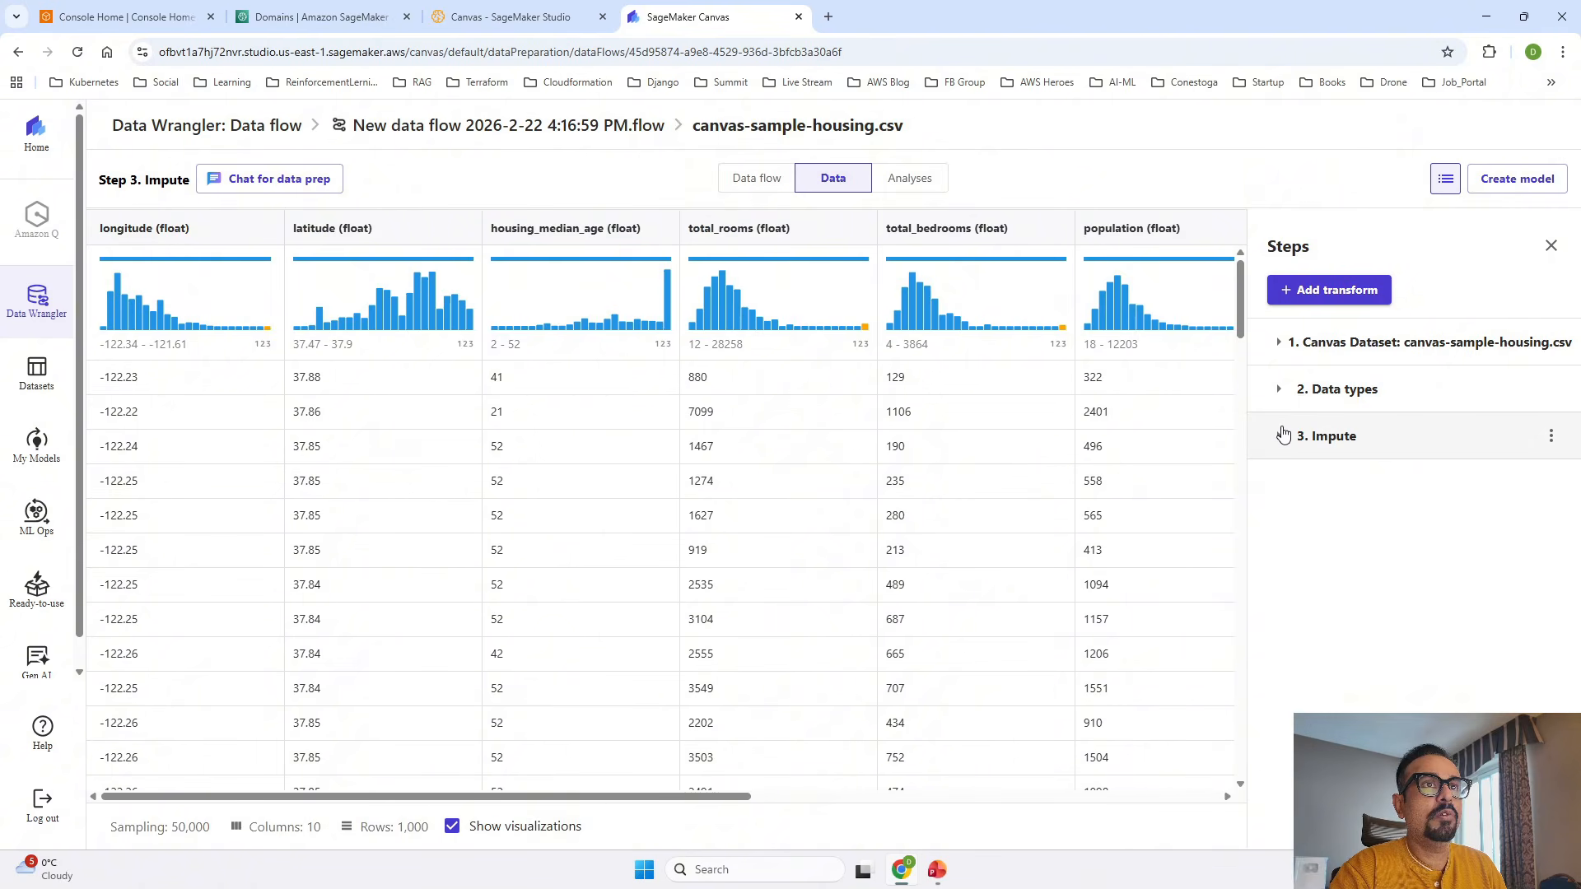
left_click(1360, 295)
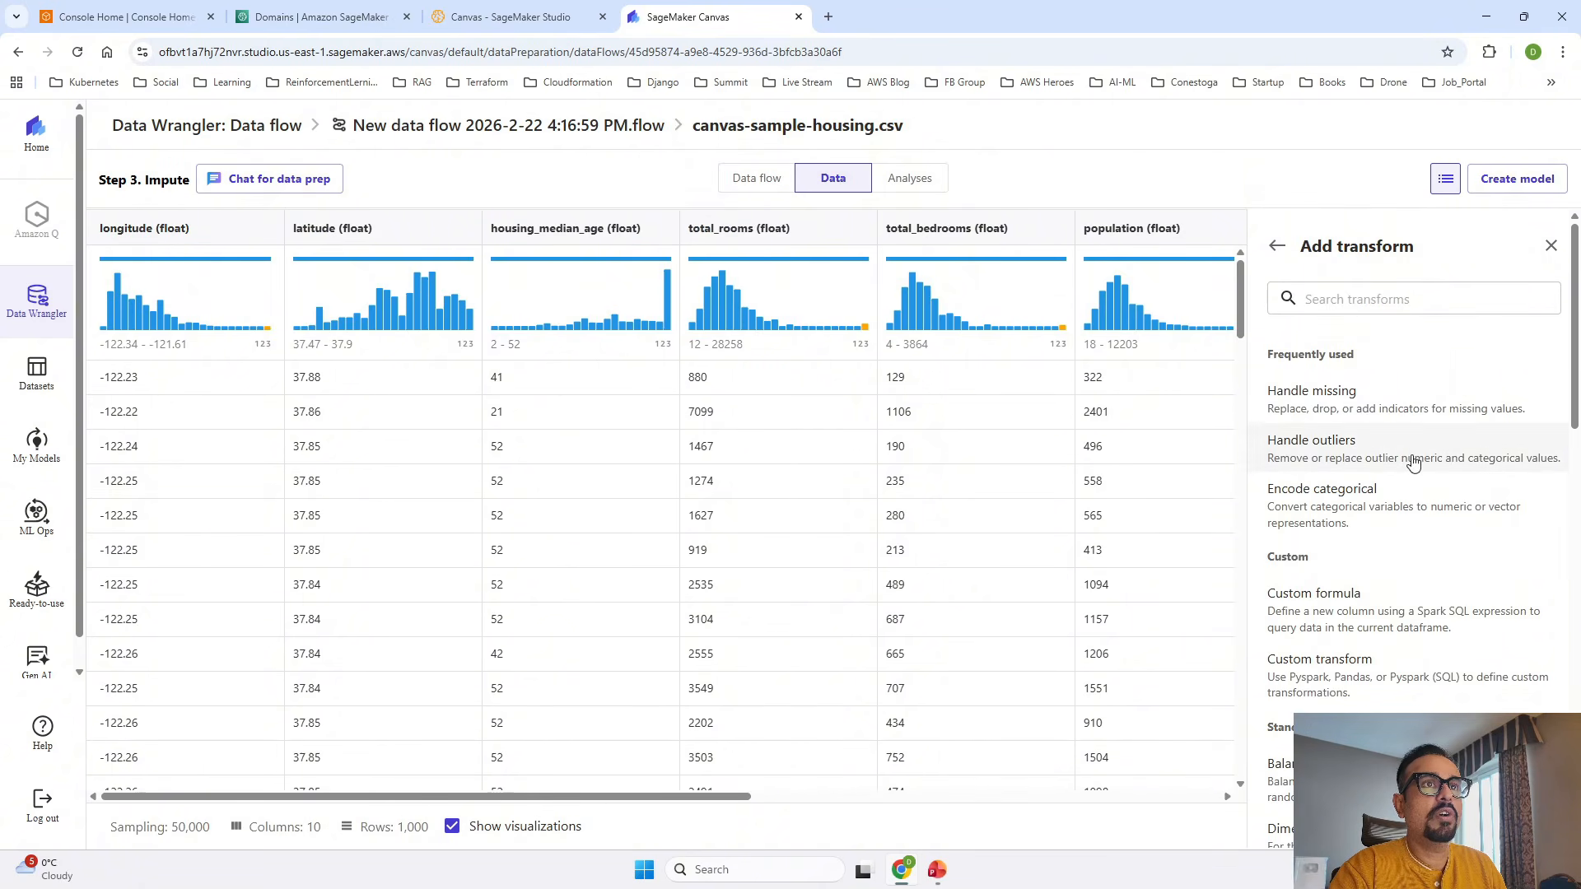
left_click(1381, 451)
left_click(1536, 379)
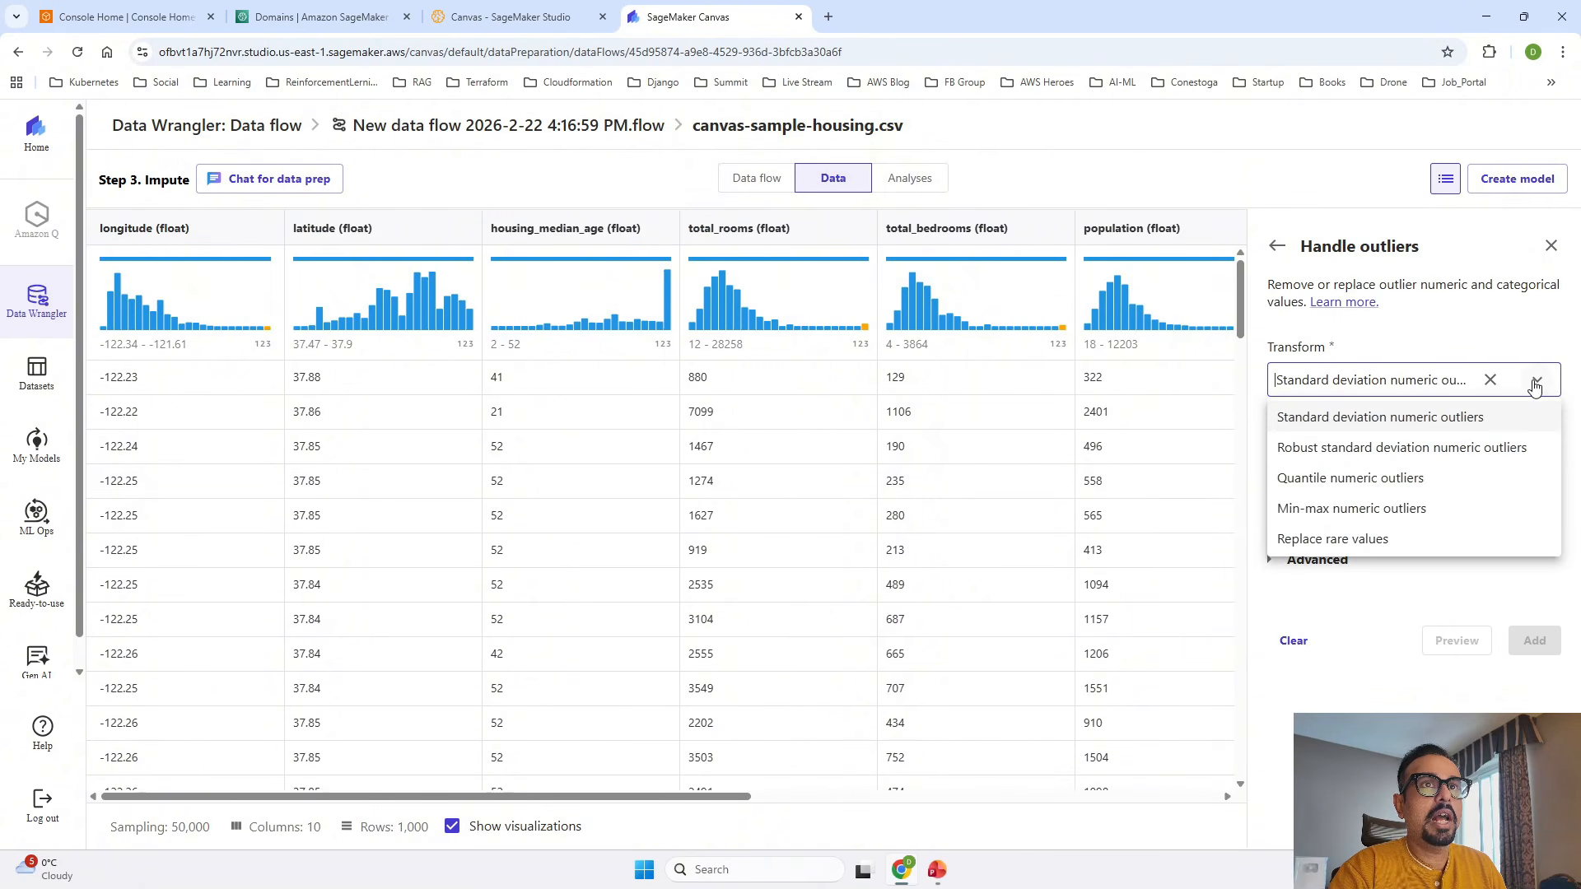
left_click(1384, 453)
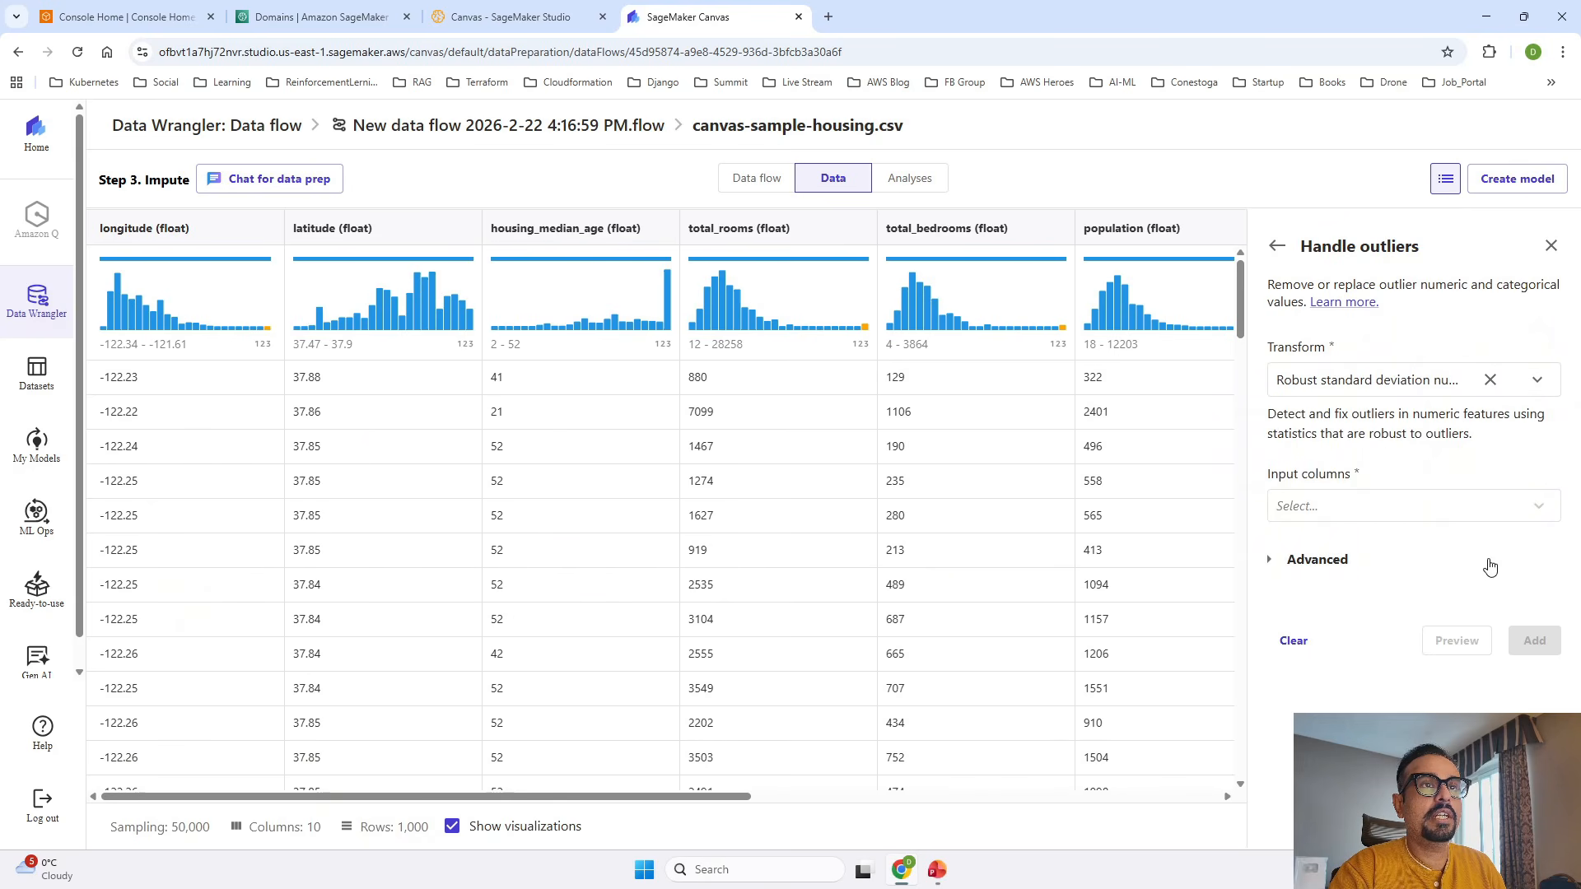
Step: Select median_house_value and population as the input columns for the outlier transform
left_click(1538, 509)
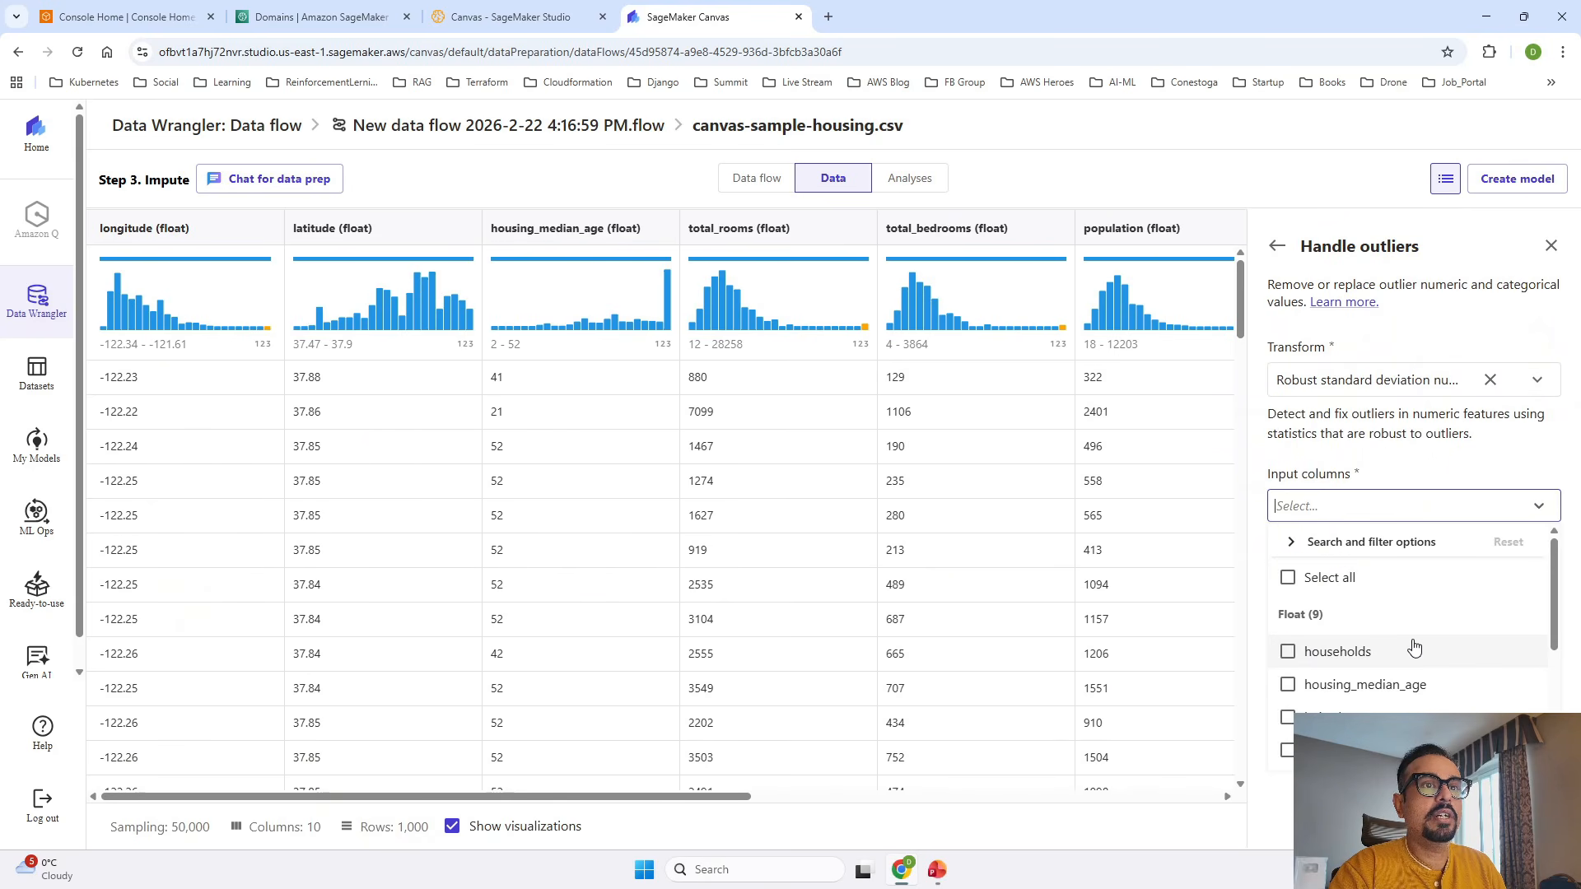
scroll(1413, 649, "down", 3)
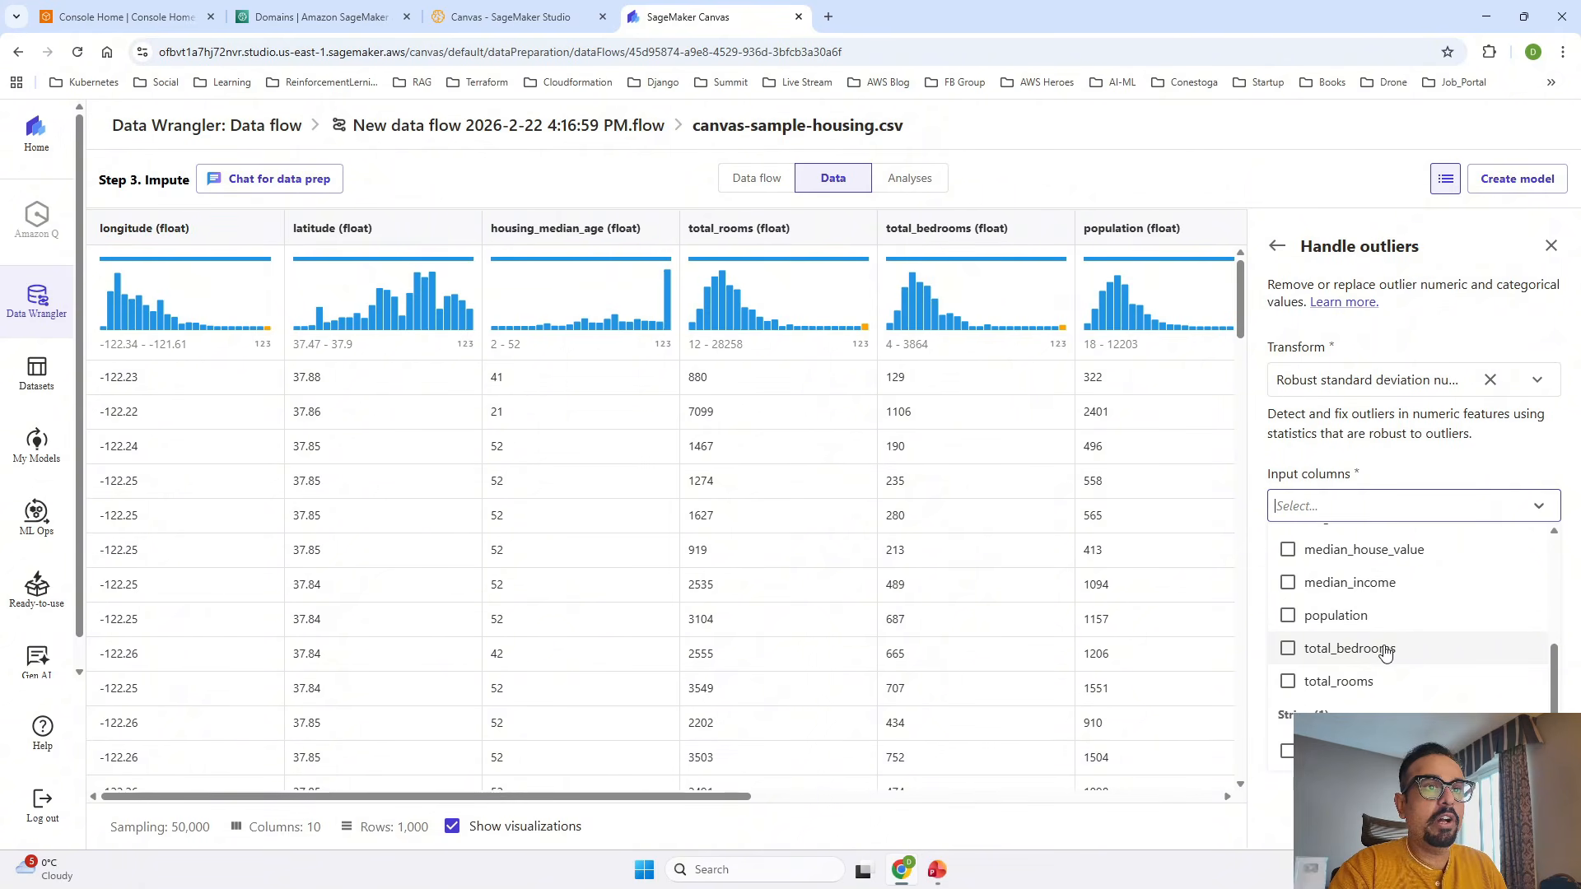
left_click(1287, 552)
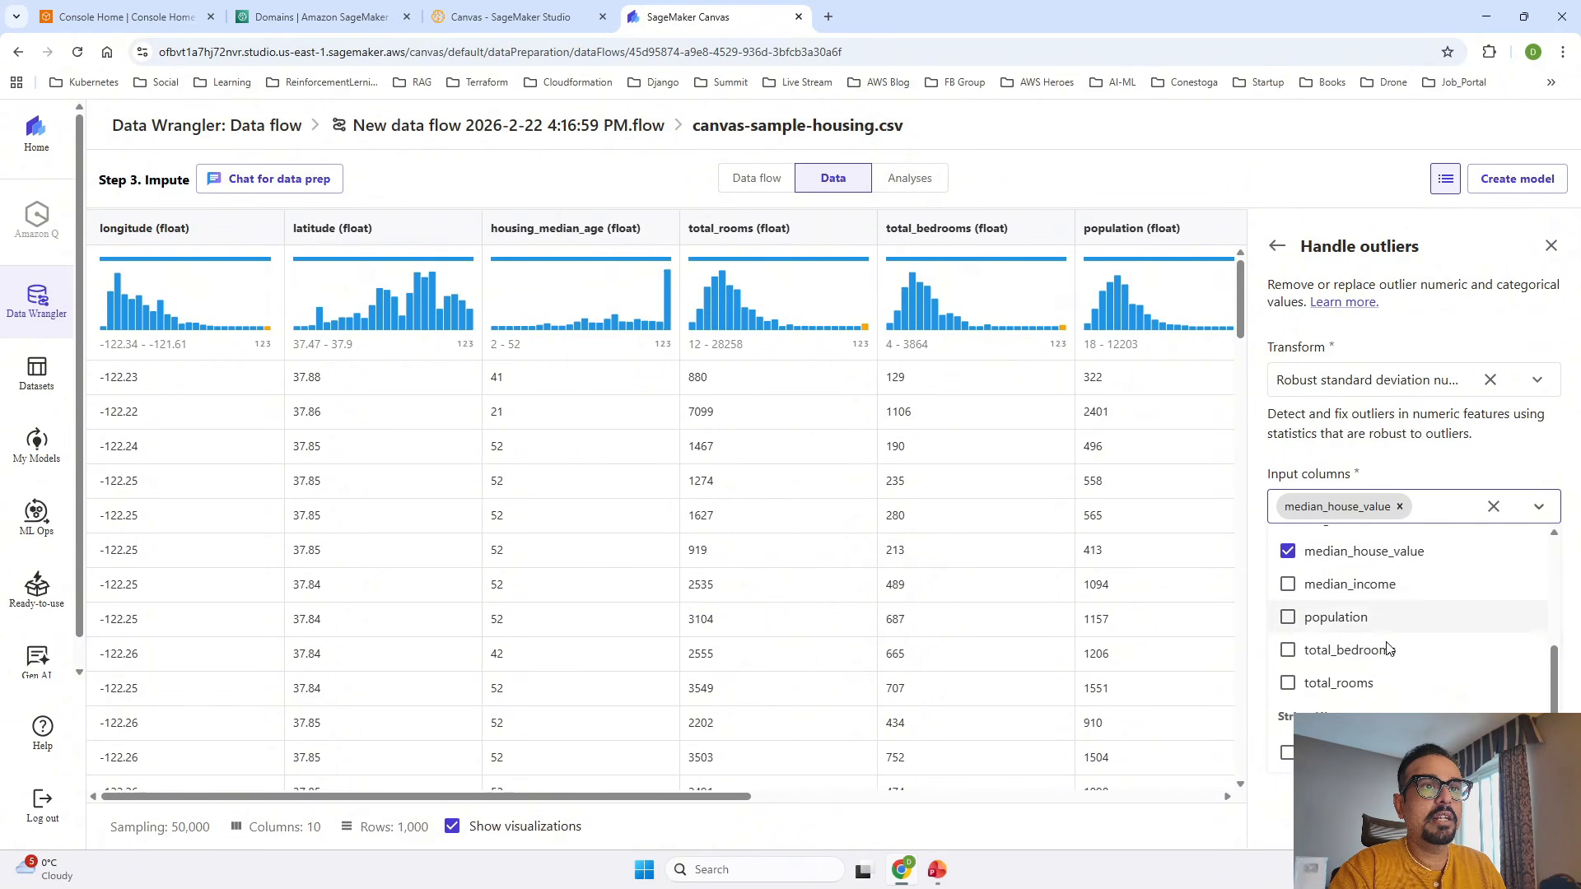
left_click(1289, 619)
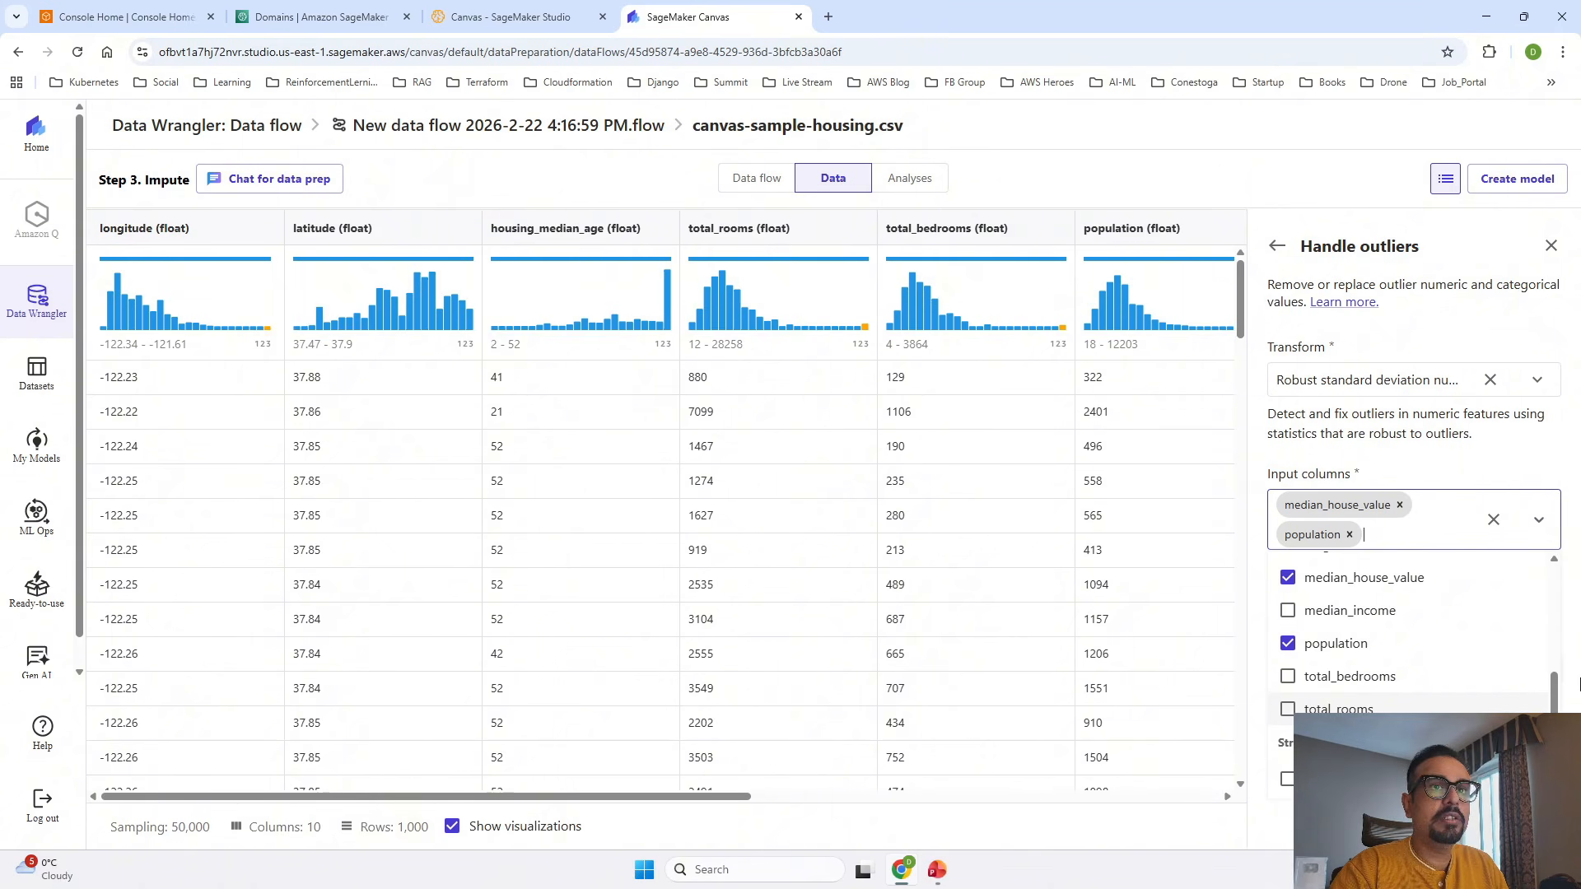
left_click(1577, 508)
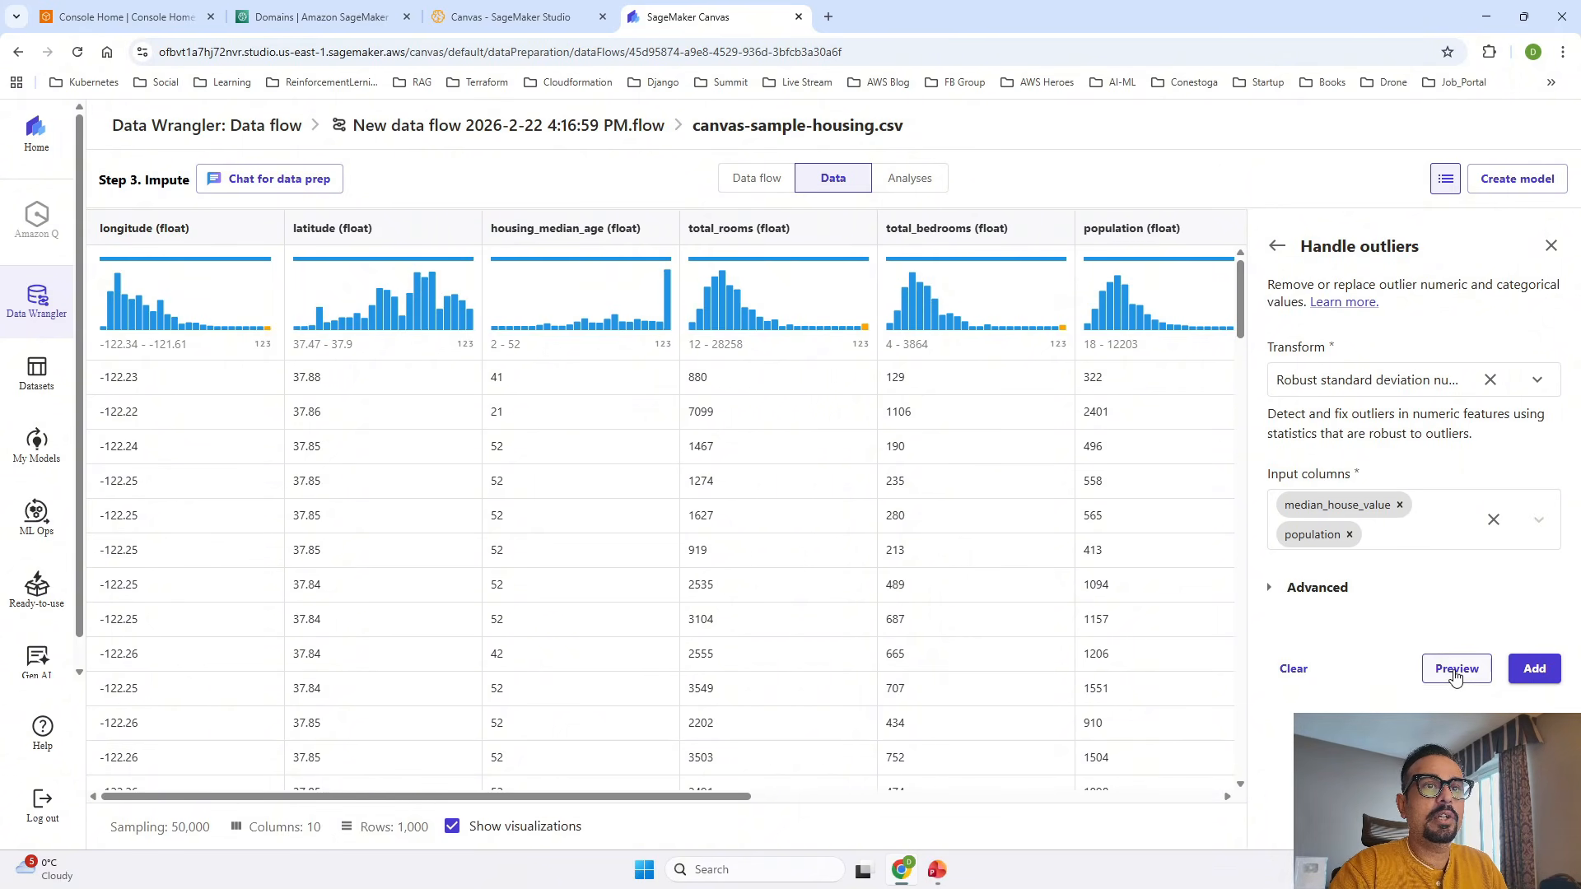
Step: Review the outlier transform's advanced settings, keep them as they are, and add the transform to the flow
left_click(1274, 588)
scroll(1441, 635, "down", 3)
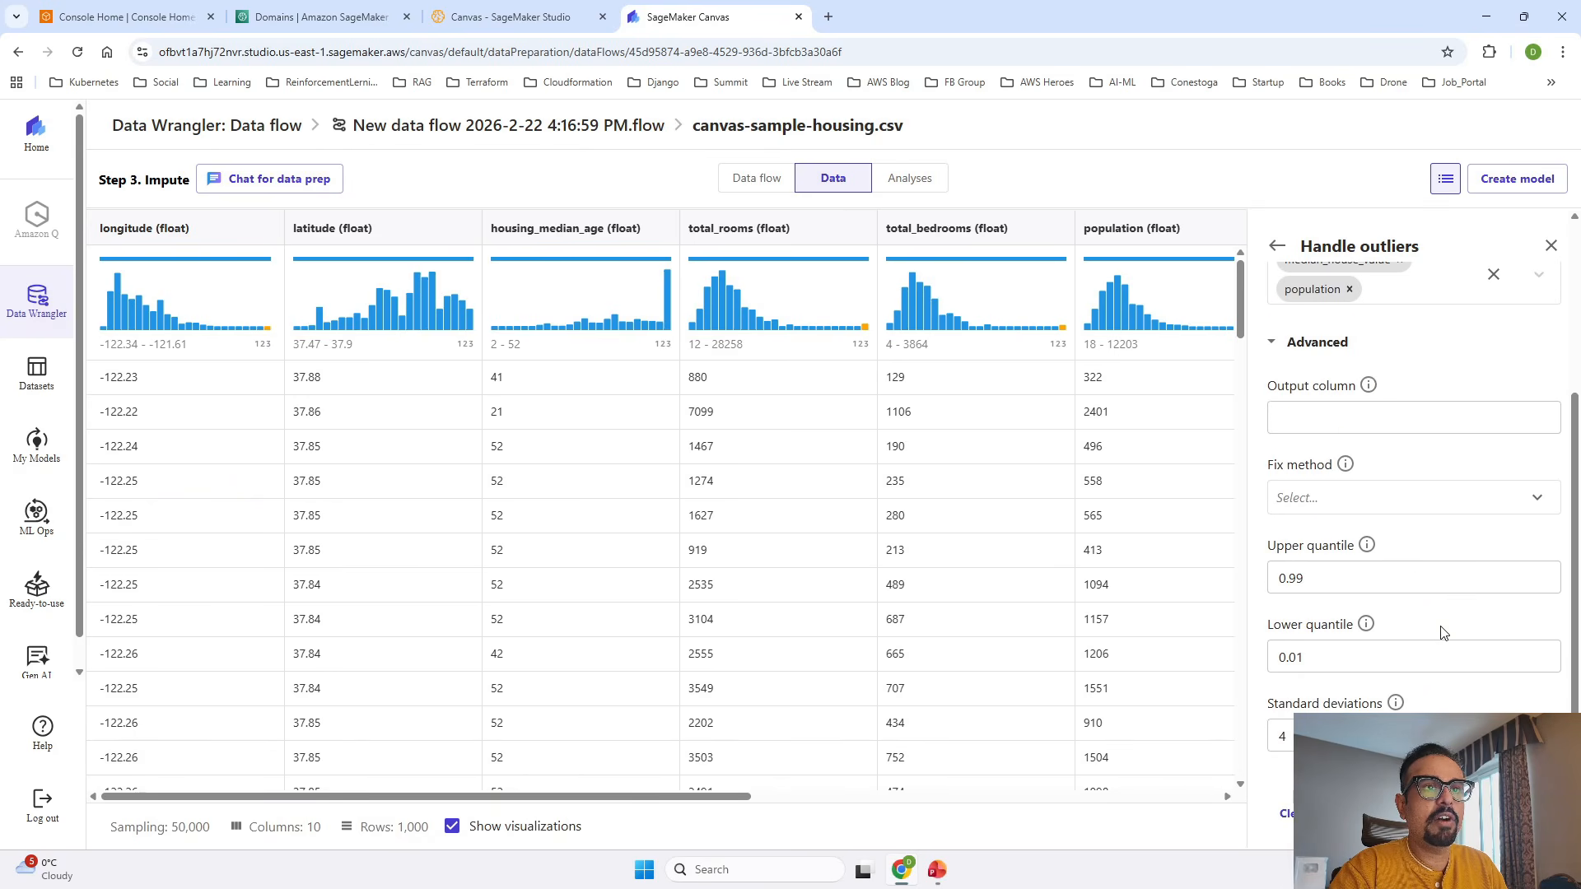
scroll(1441, 635, "up", 2)
left_click(1280, 486)
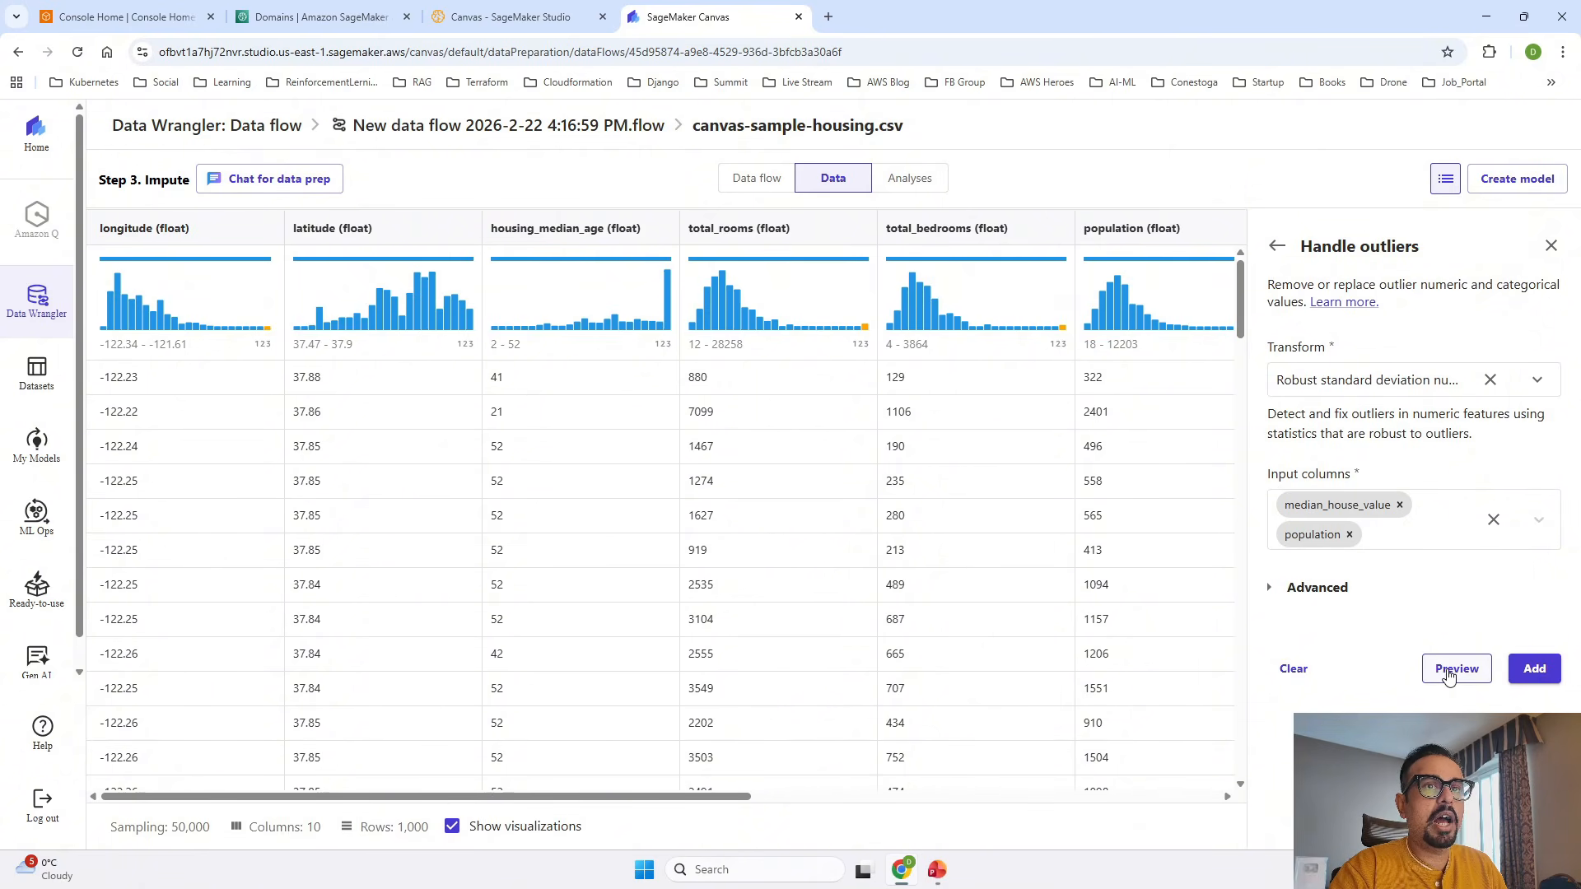
left_click(1535, 671)
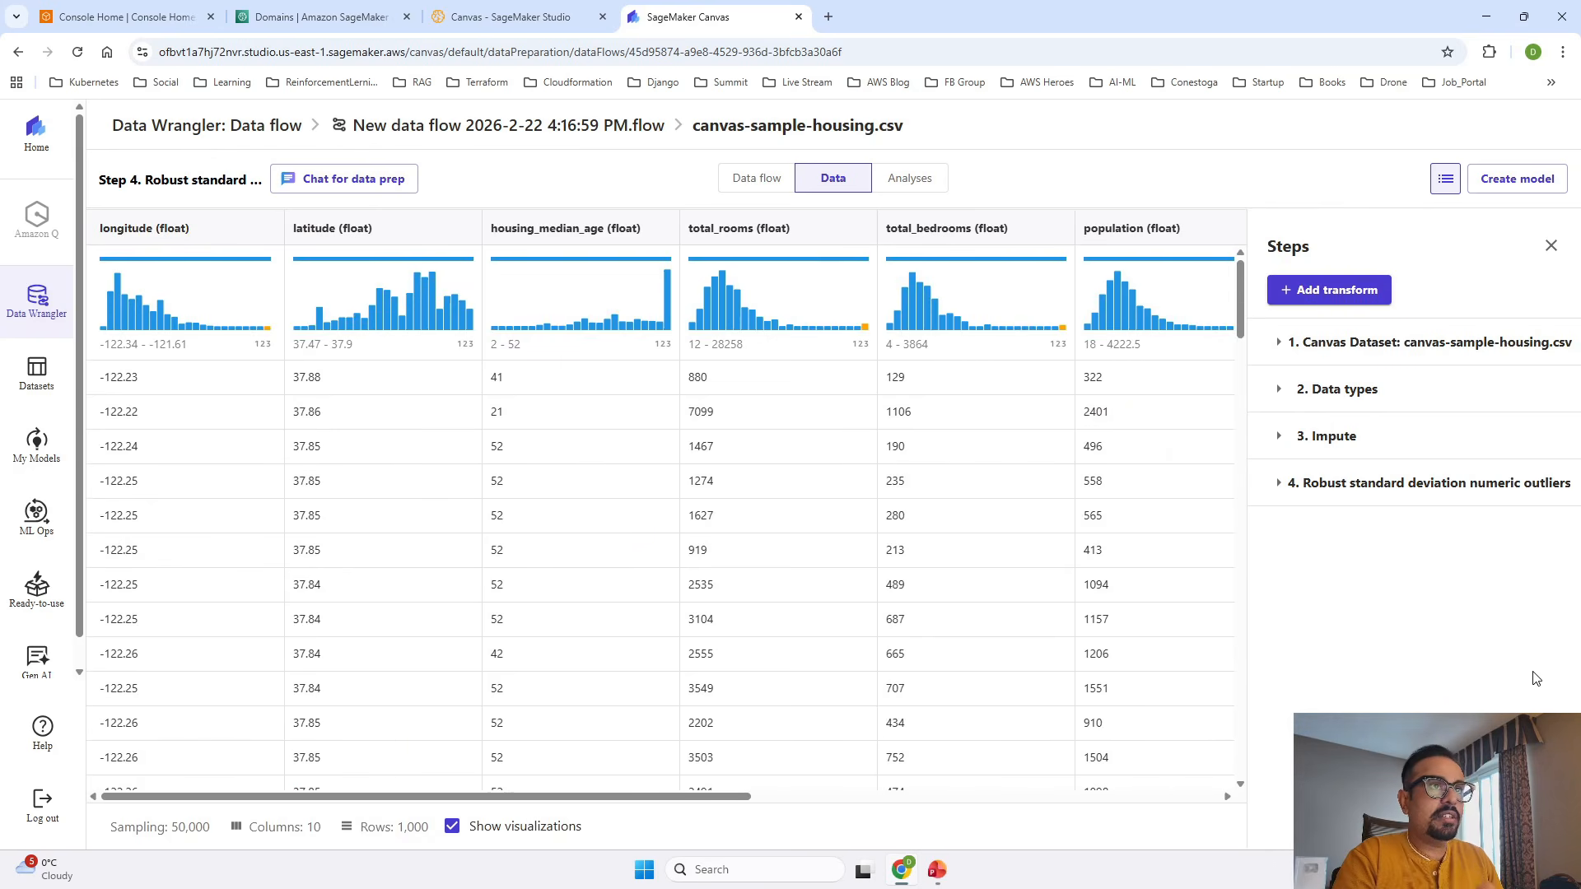
Step: Examine the columns from population to ocean_proximity and check the Data Preprocessing slide for the remaining transformation
scroll(1162, 602, "right", 10)
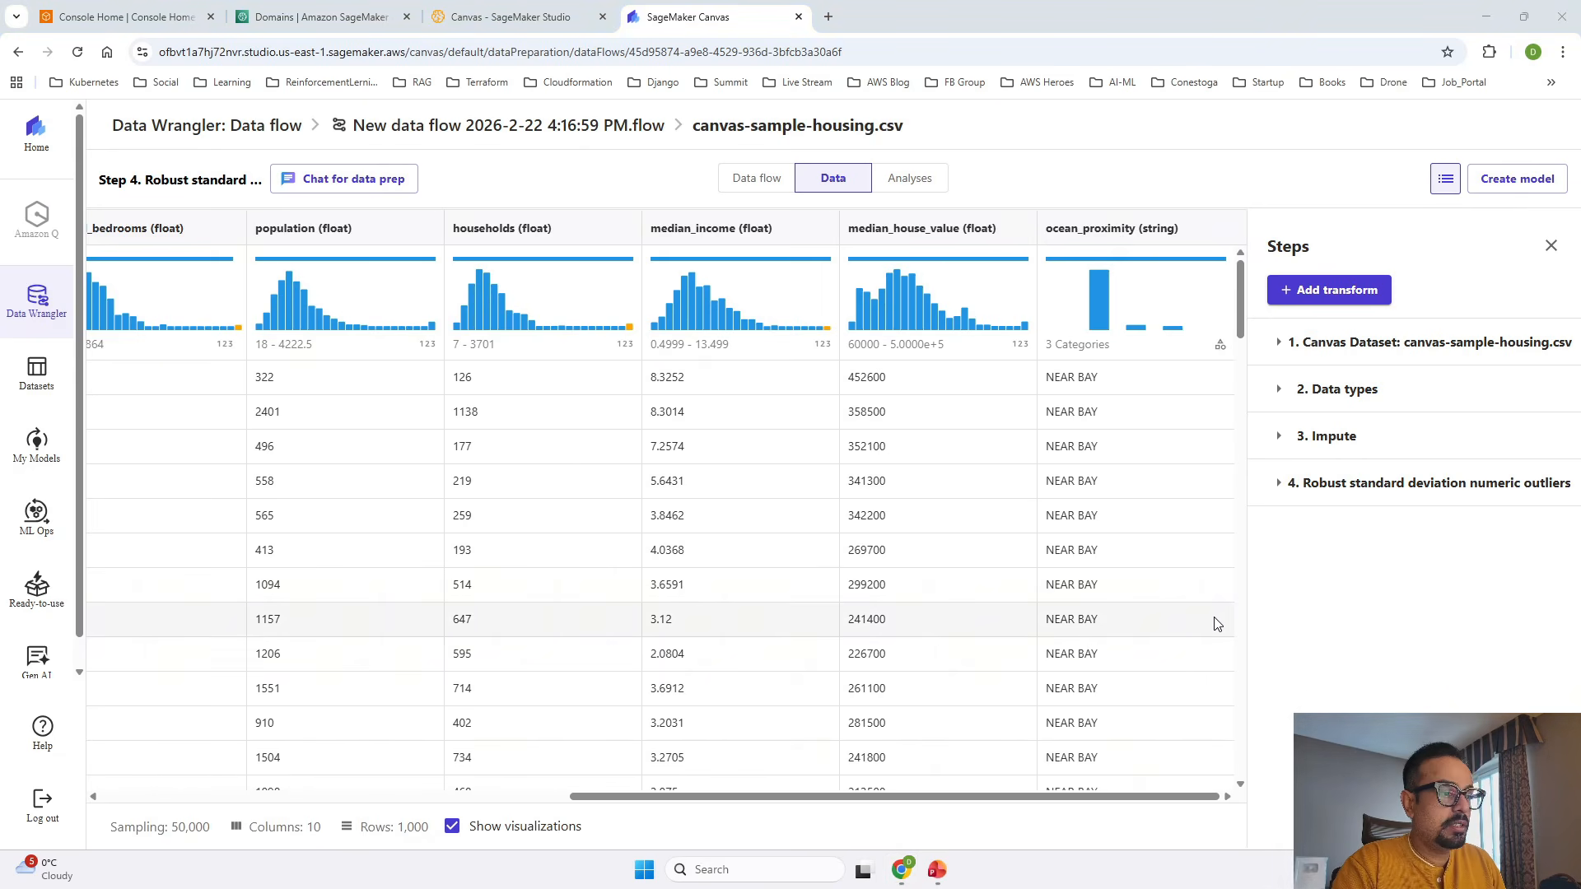
left_click(941, 751)
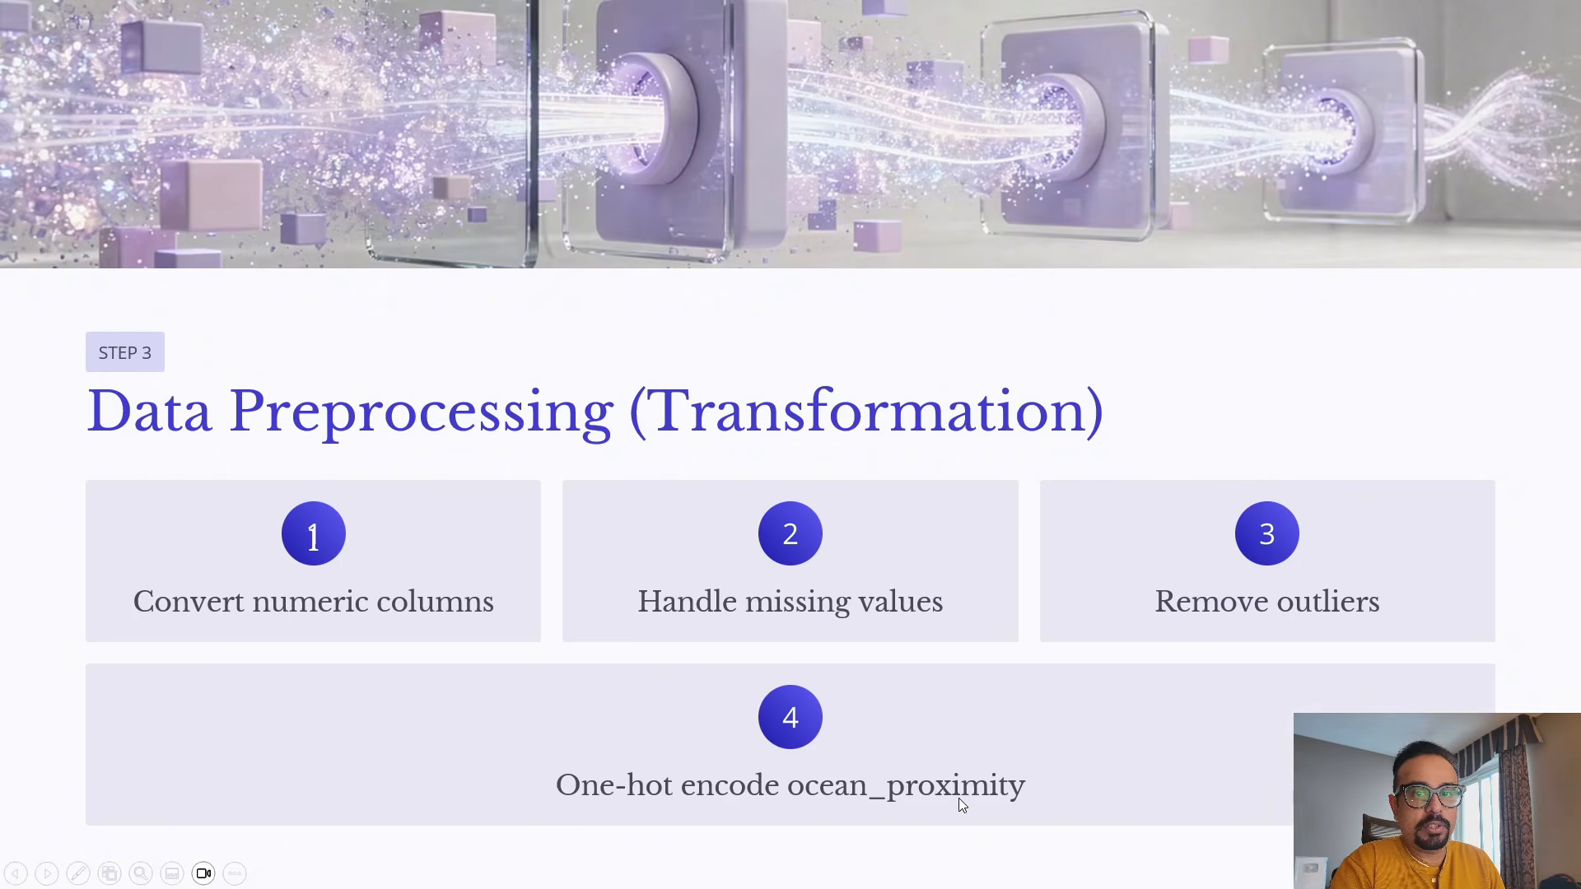
key("alt+Tab")
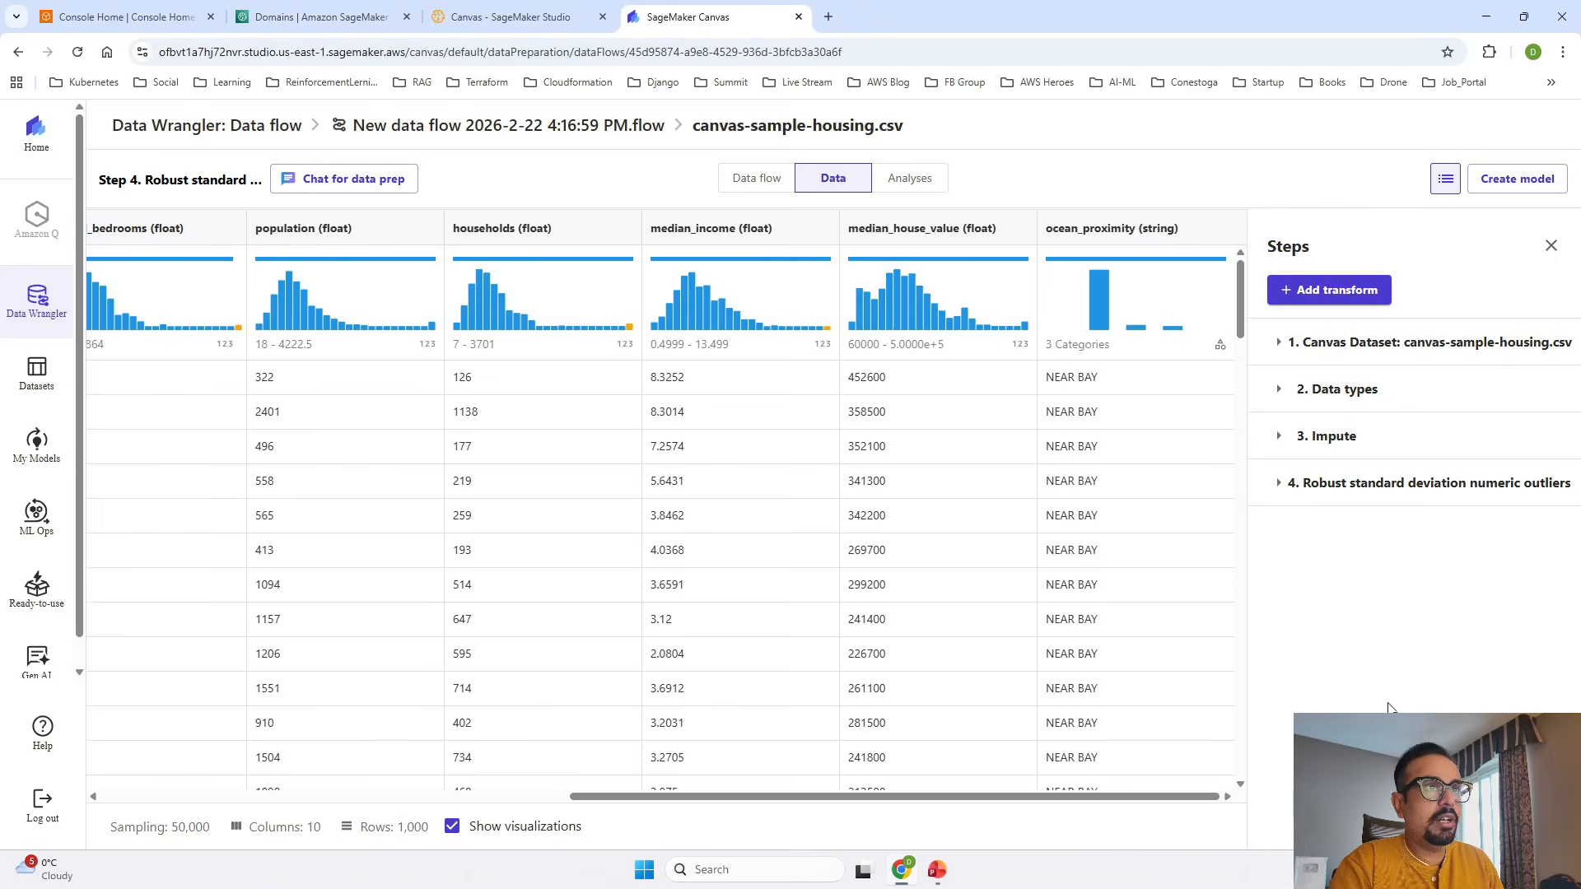
Step: Add an Encode categorical transform that applies One-hot encode to the ocean_proximity column
left_click(1335, 294)
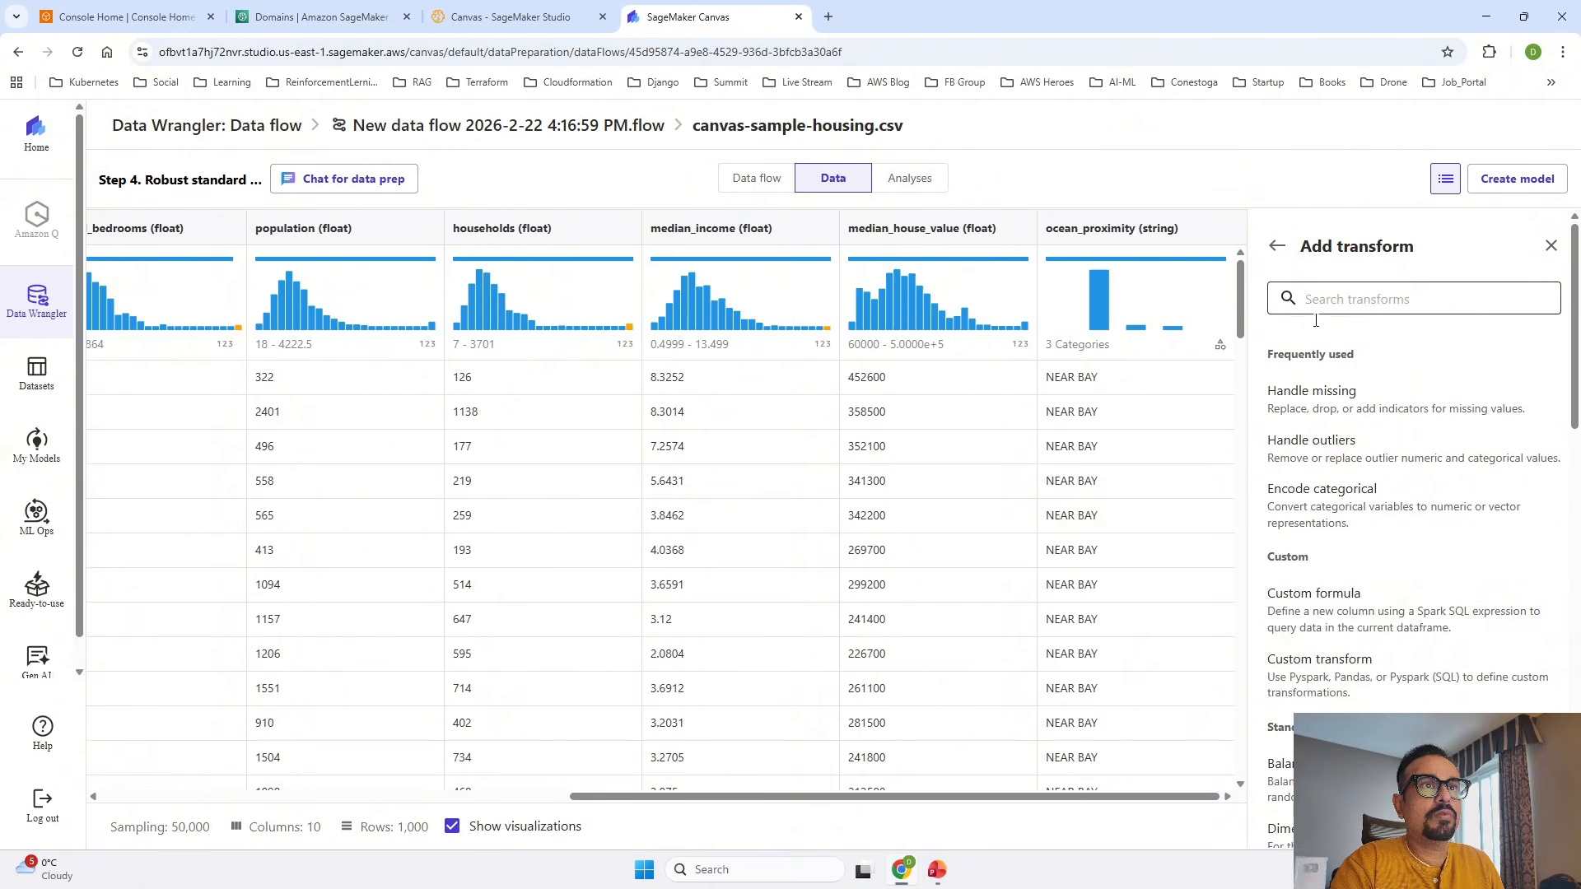
left_click(1331, 511)
left_click(1537, 379)
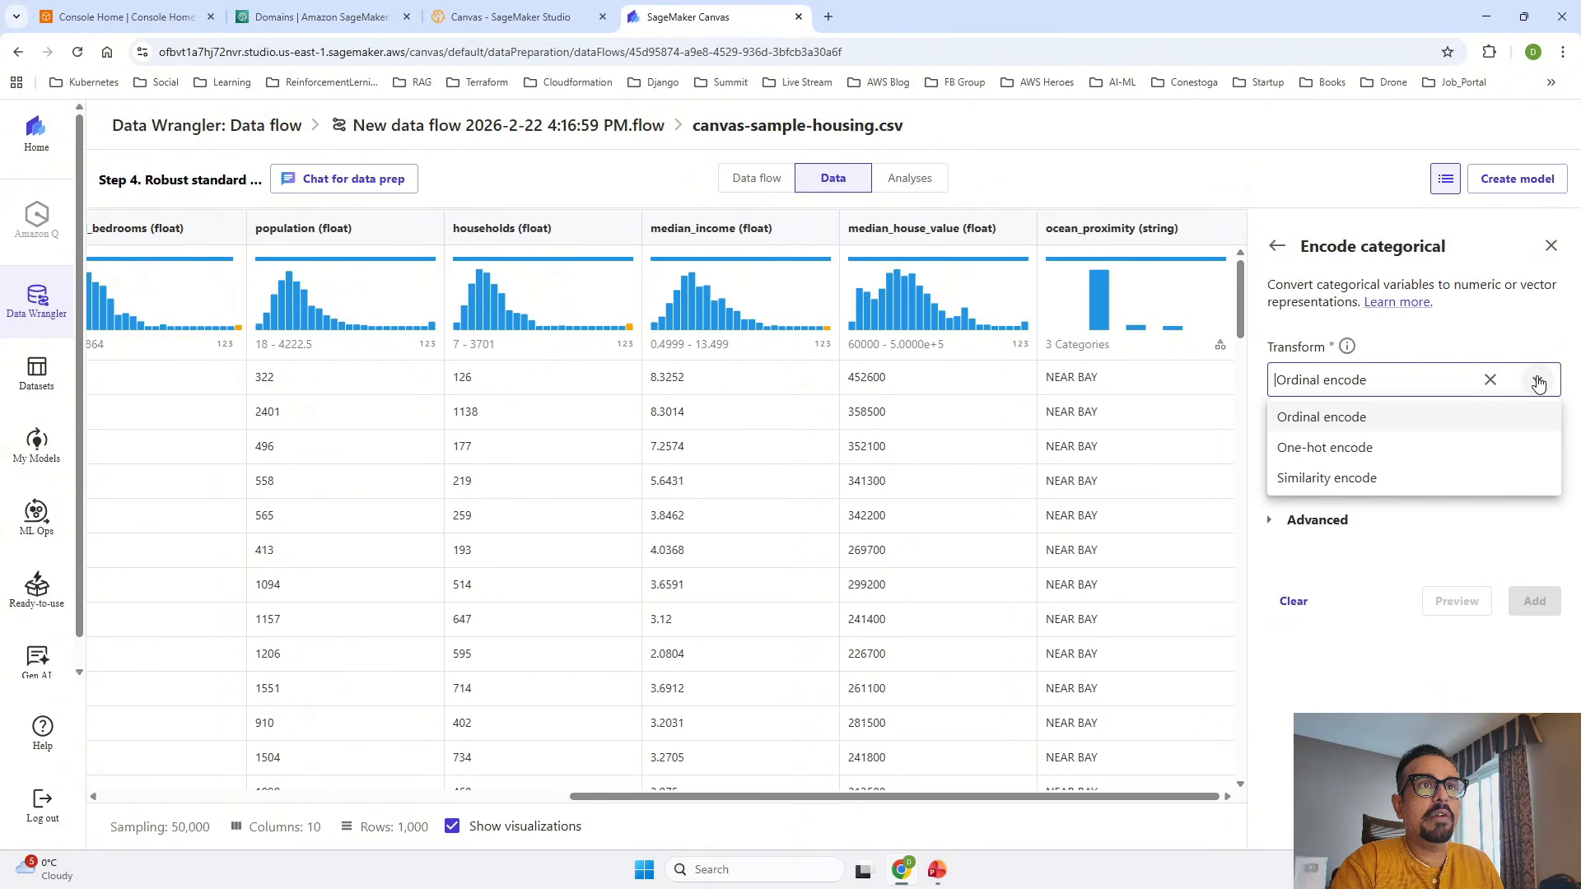
left_click(1400, 449)
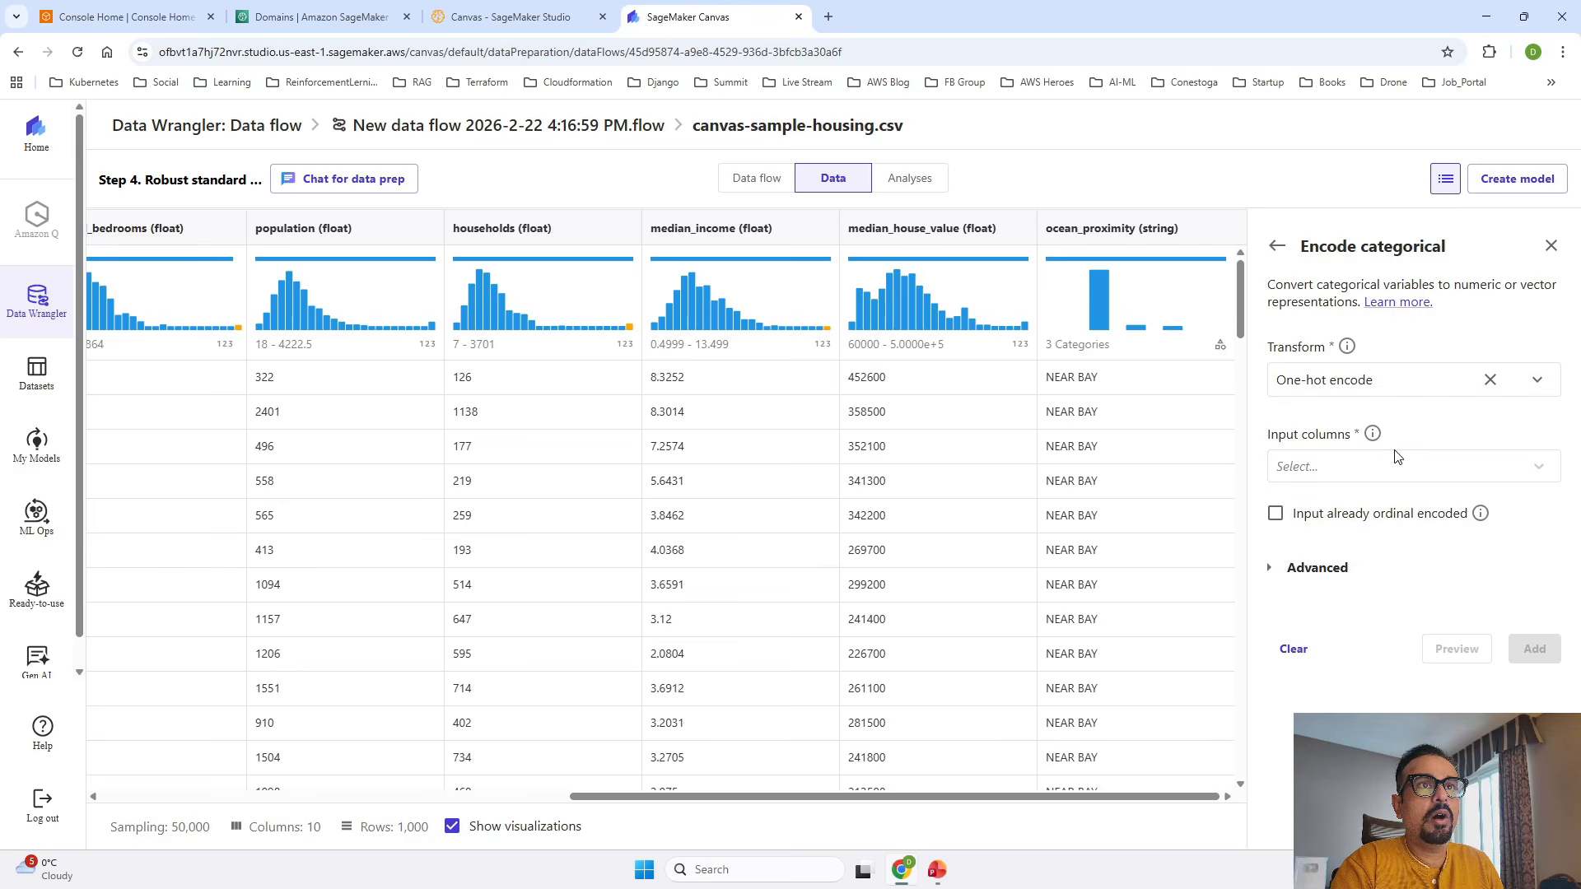
left_click(1534, 475)
scroll(1400, 618, "down", 3)
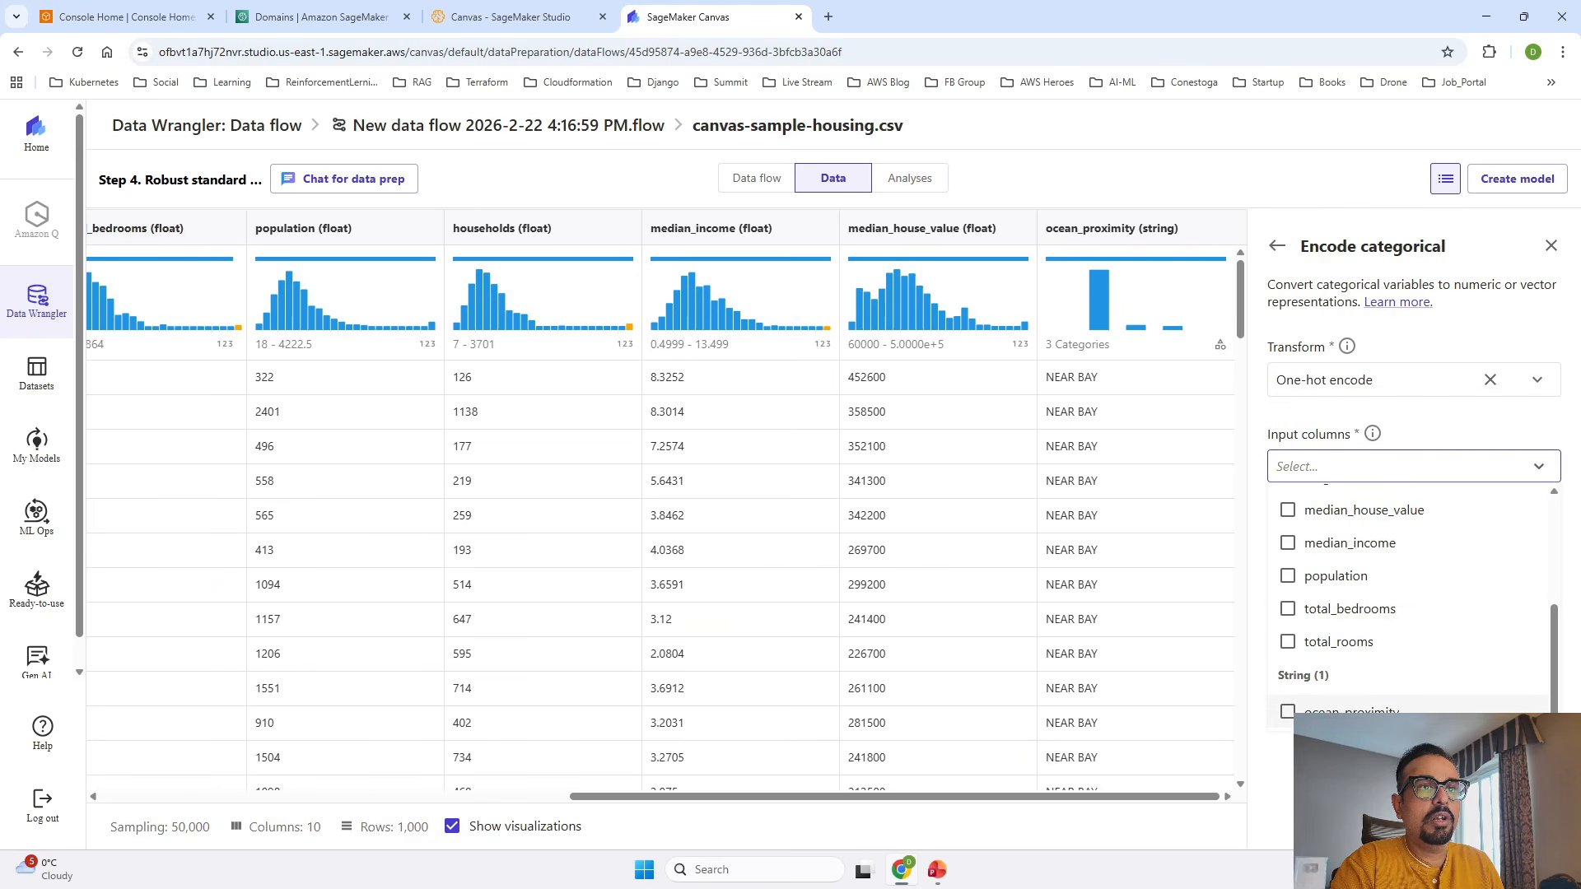
left_click(1336, 713)
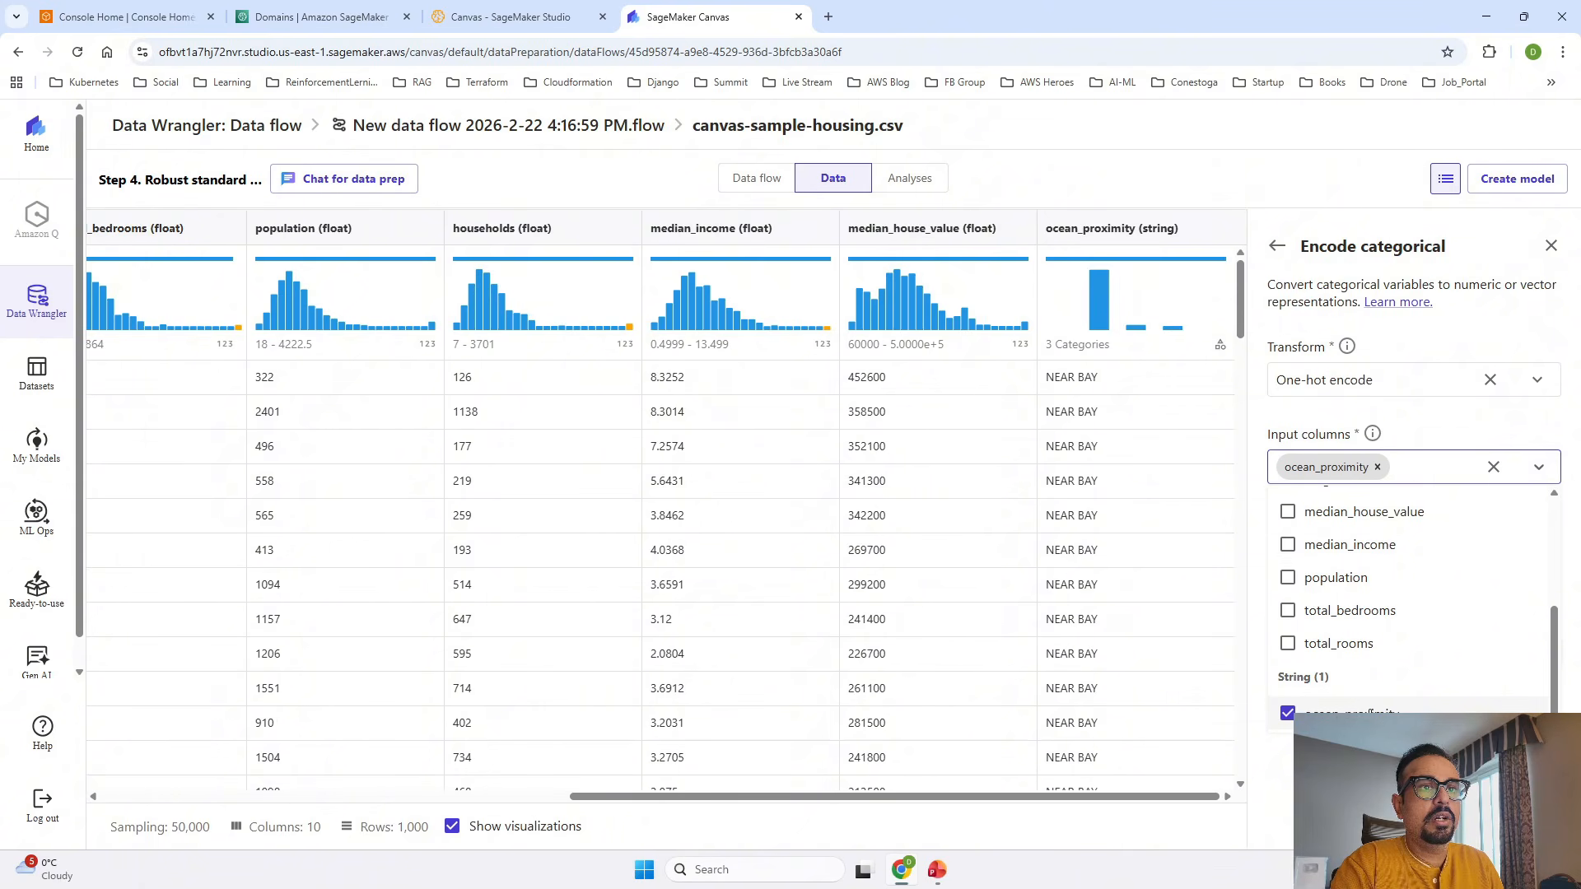
left_click(1568, 606)
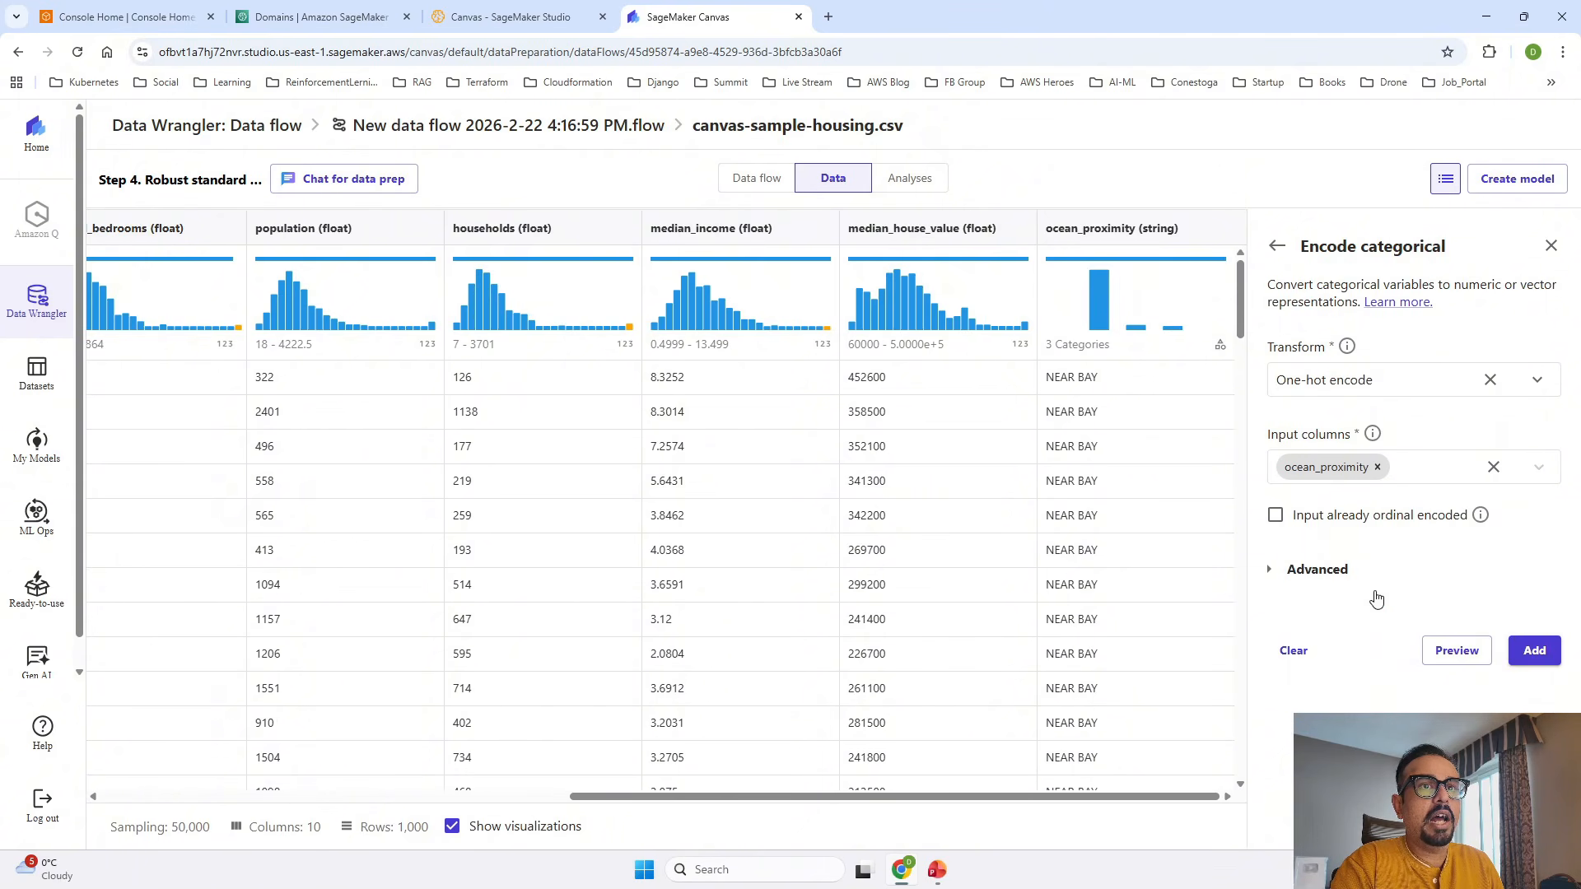
left_click(1535, 651)
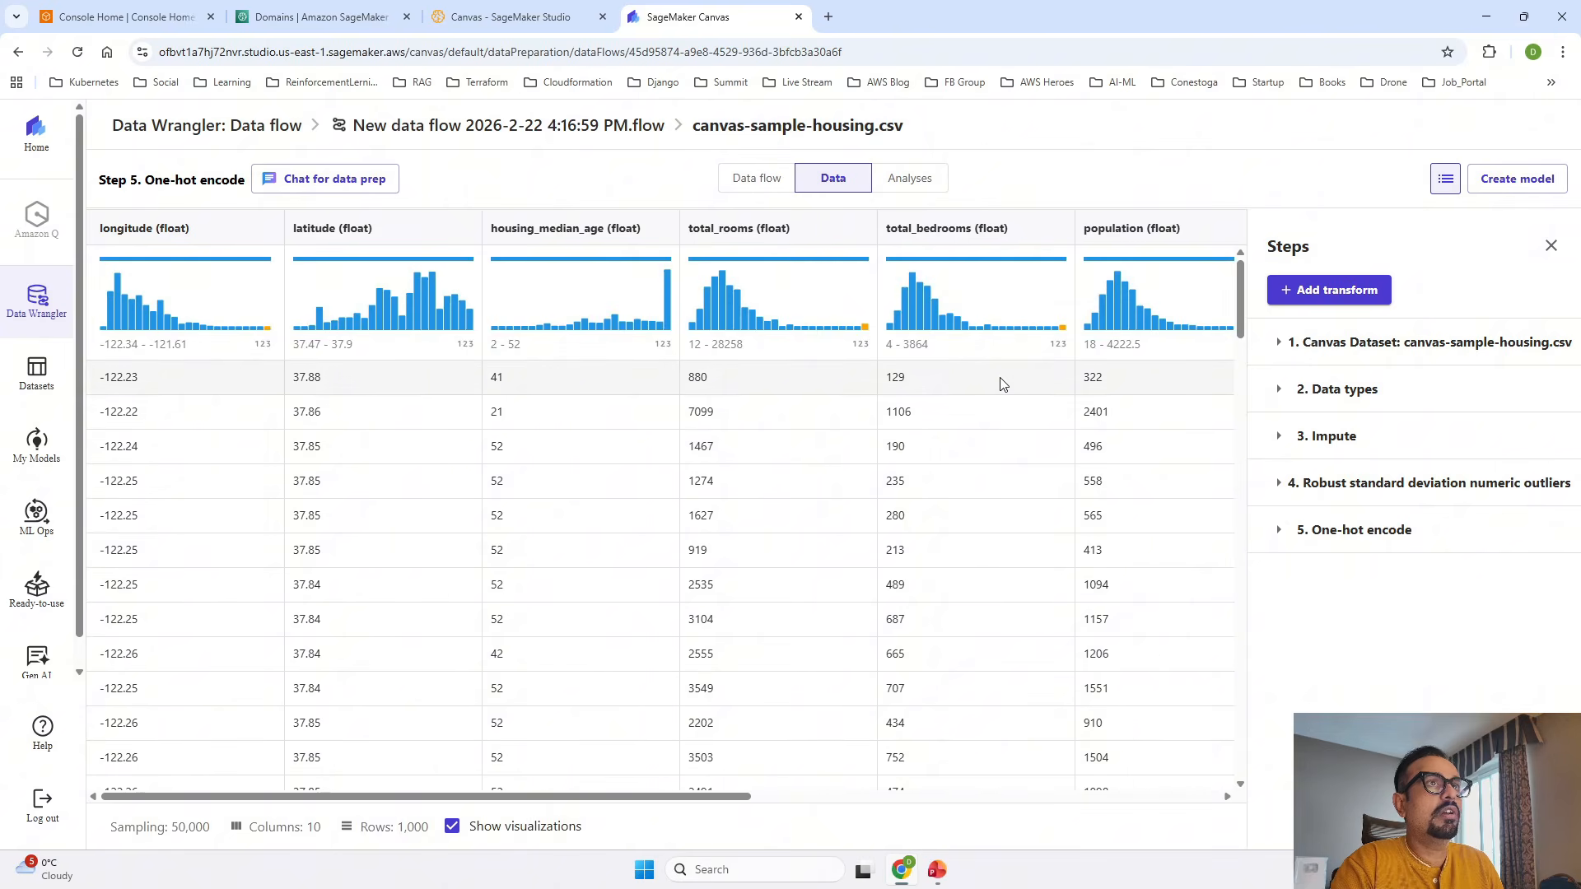
Step: Examine the encoded ocean_proximity column and review the column types in the Data types step
scroll(1001, 383, "right", 10)
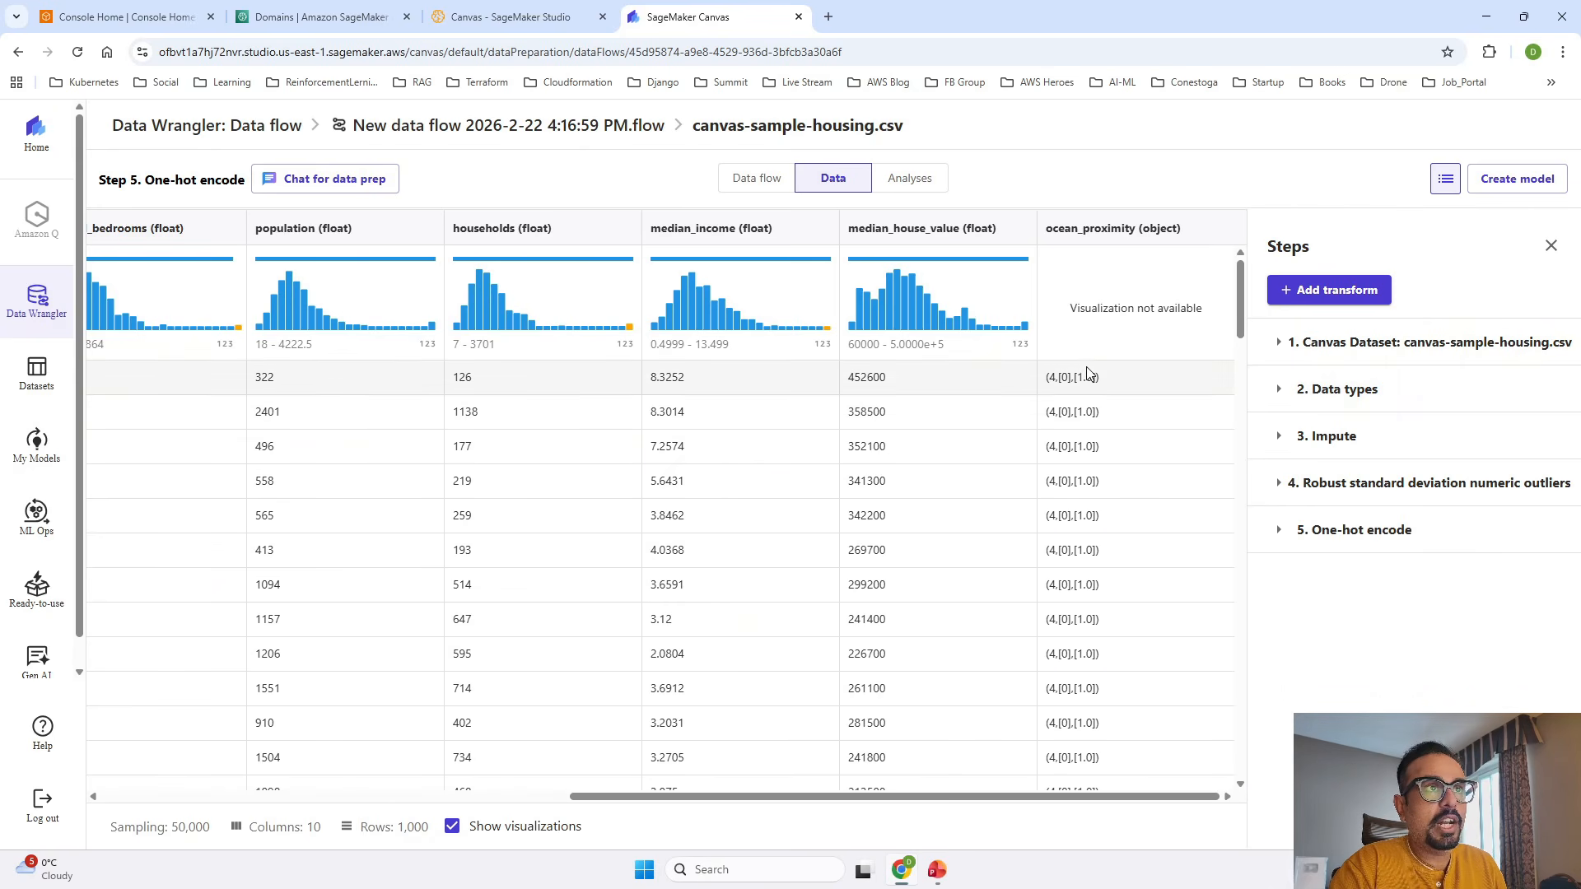
left_click(1279, 392)
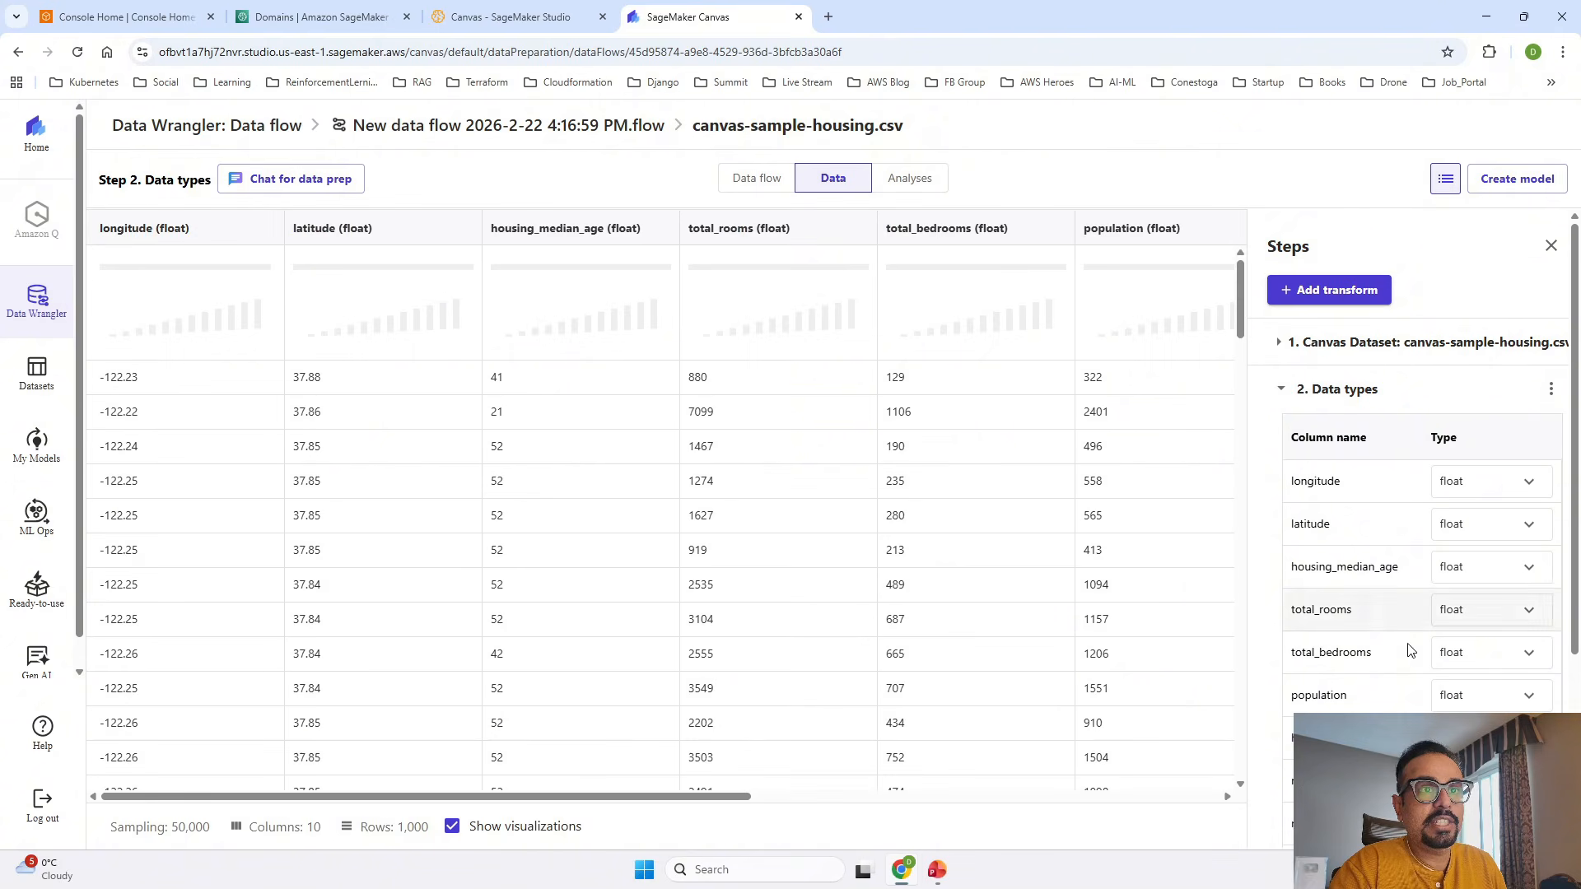
scroll(1405, 646, "down", 5)
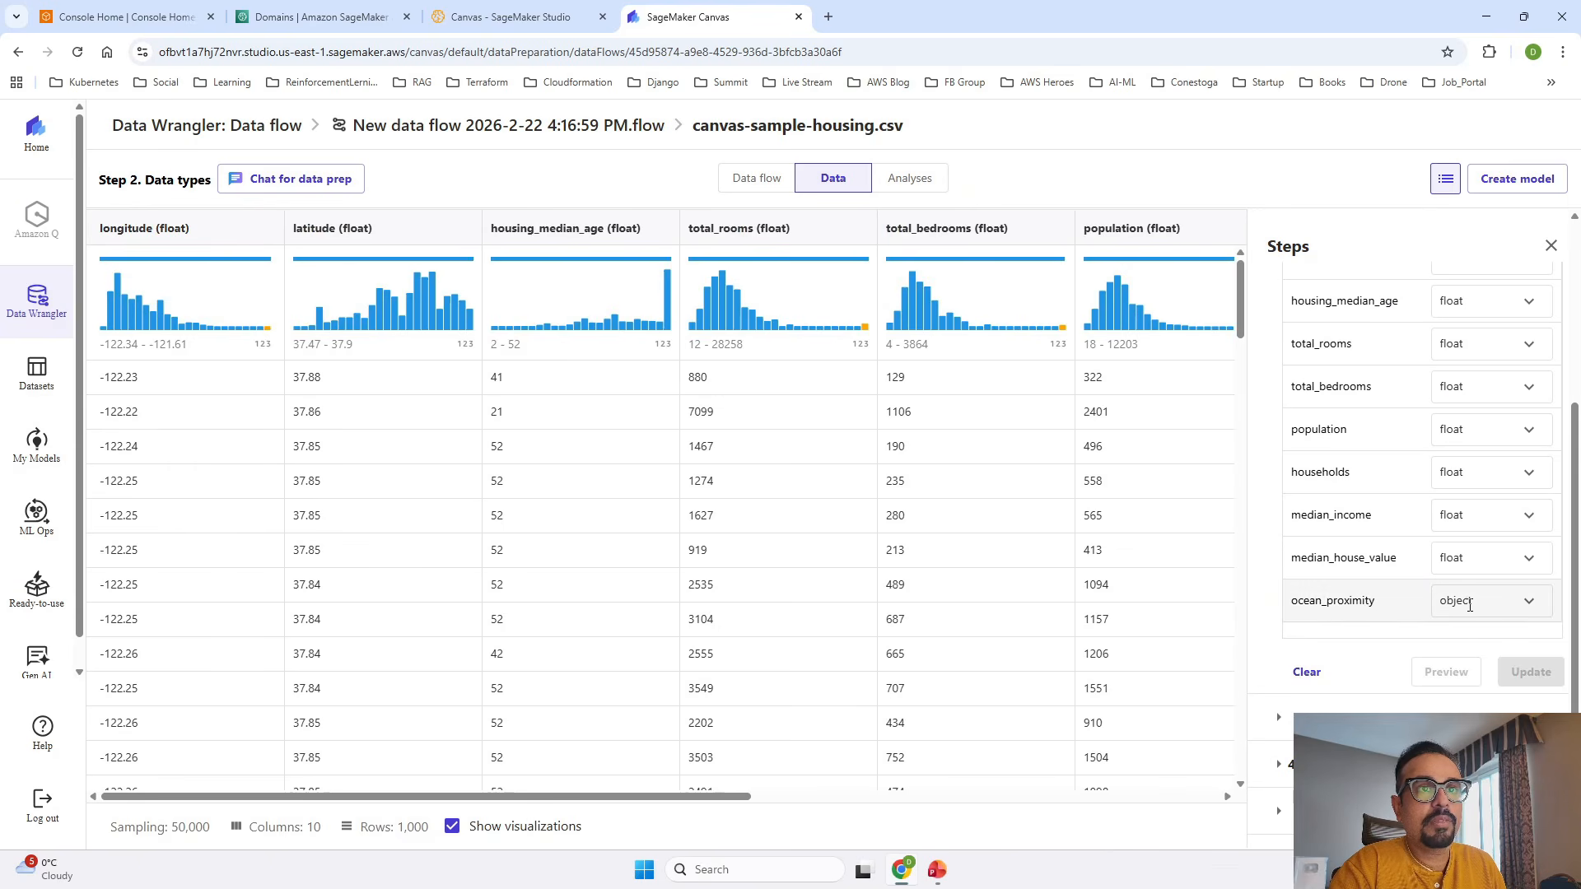
scroll(1334, 445, "up", 5)
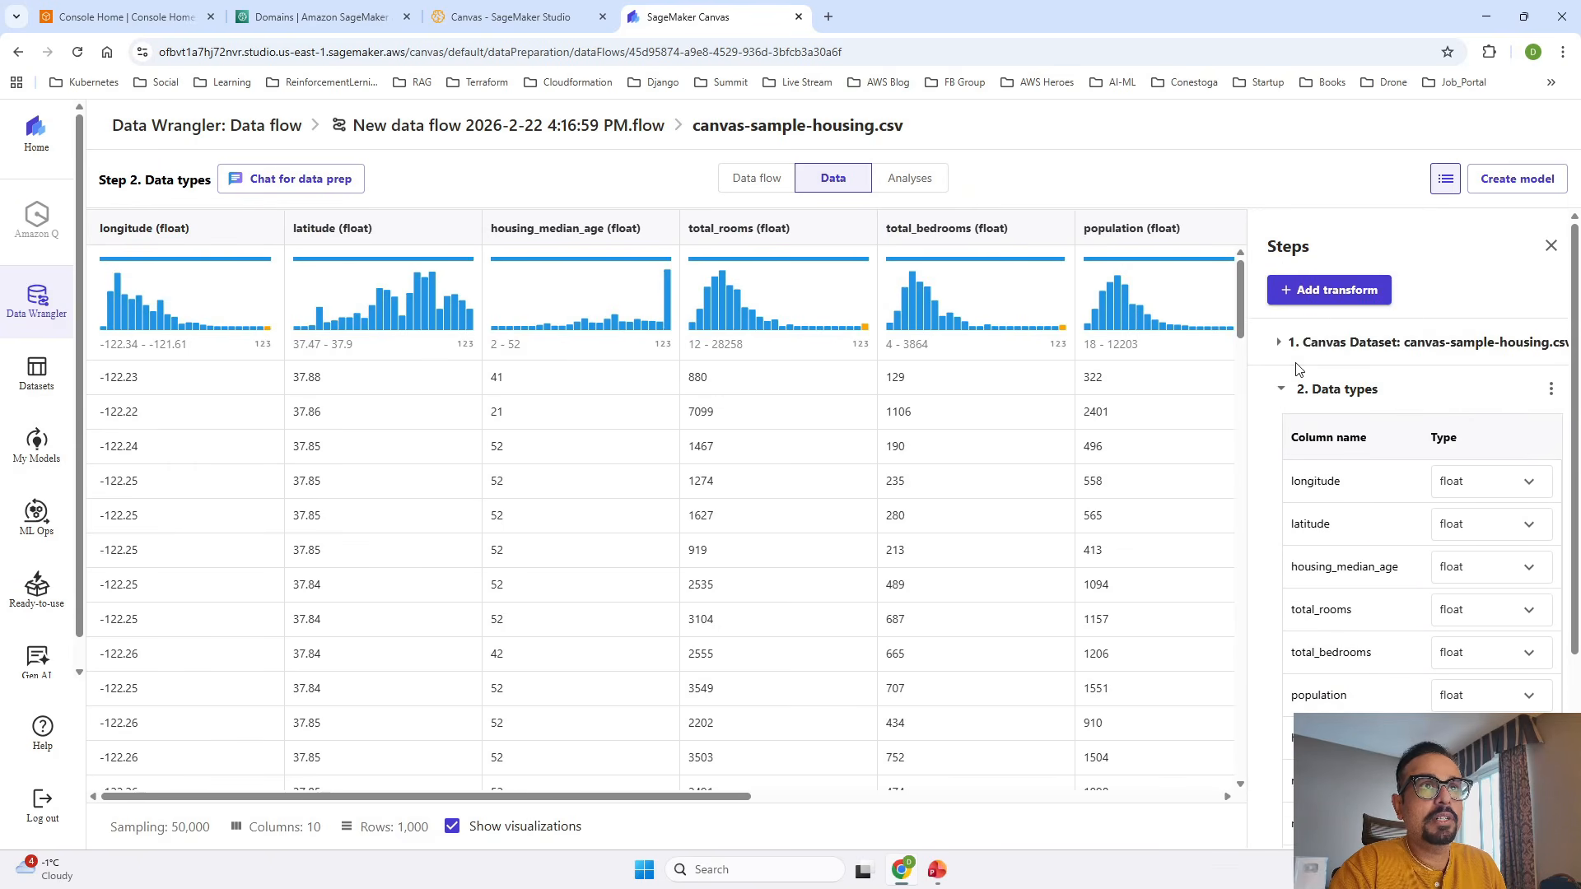
left_click(1281, 390)
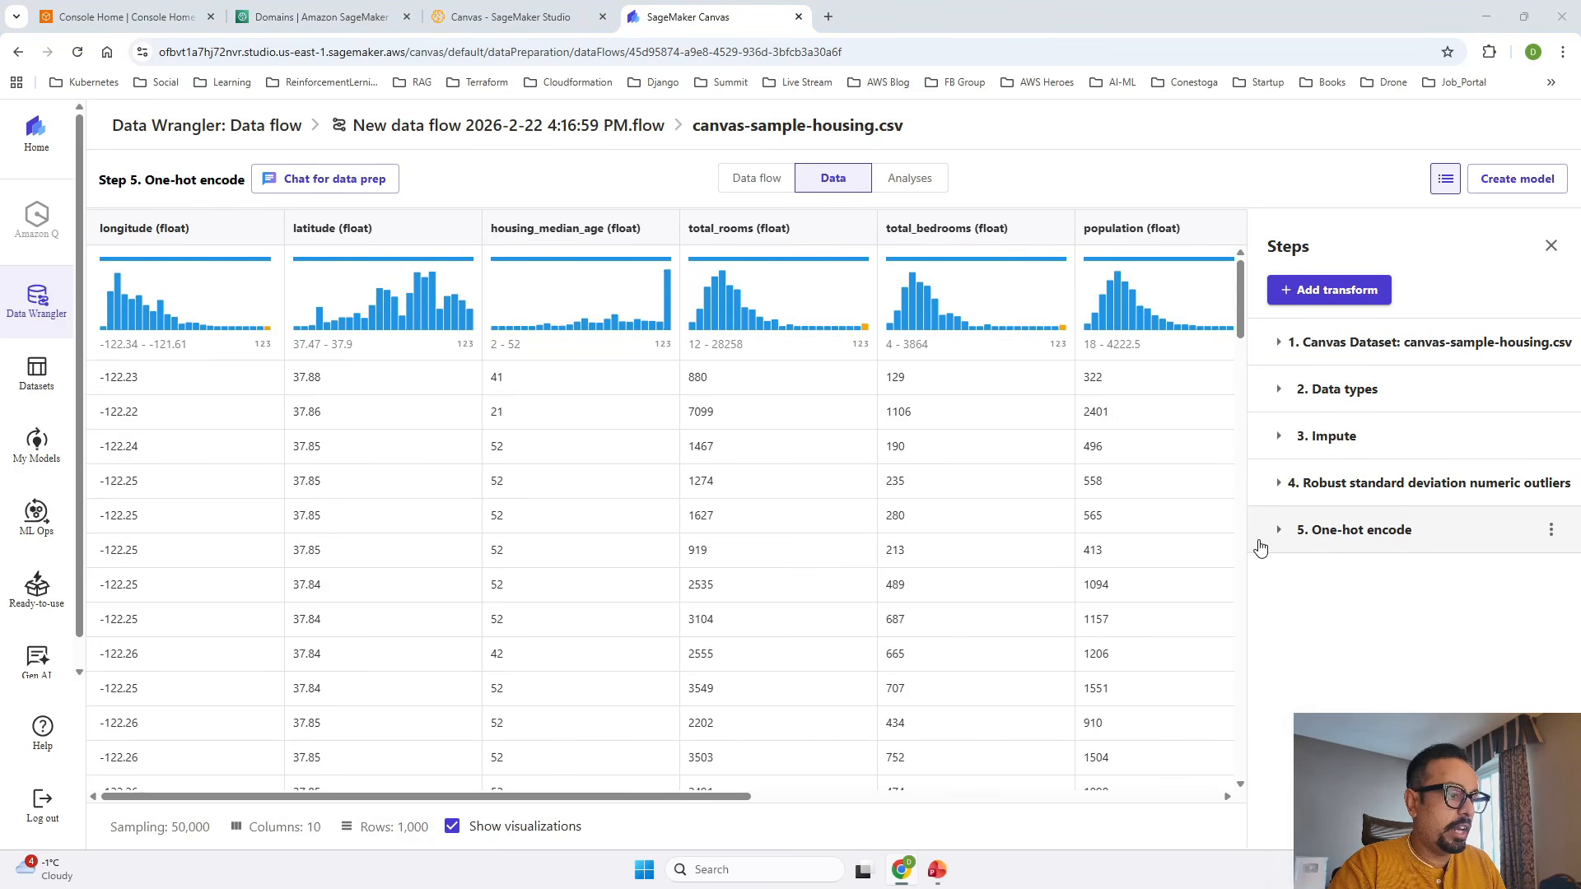
Step: Advance the presentation to the Cleaned Data Export slide, switch back to SageMaker Canvas and show the data flow graph
key("alt+Tab")
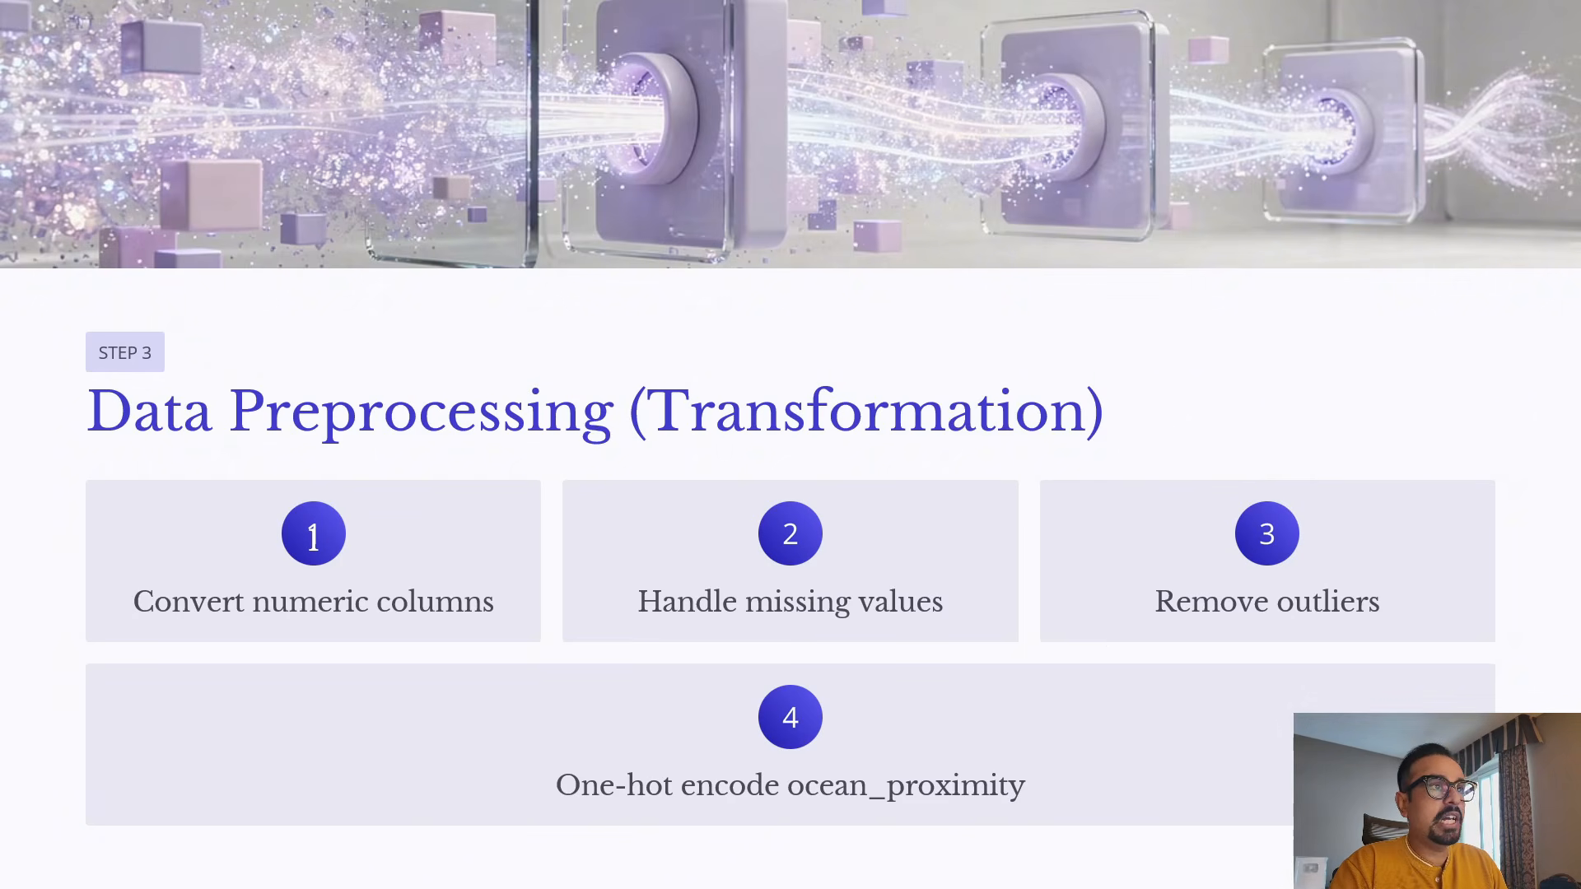
key("Right")
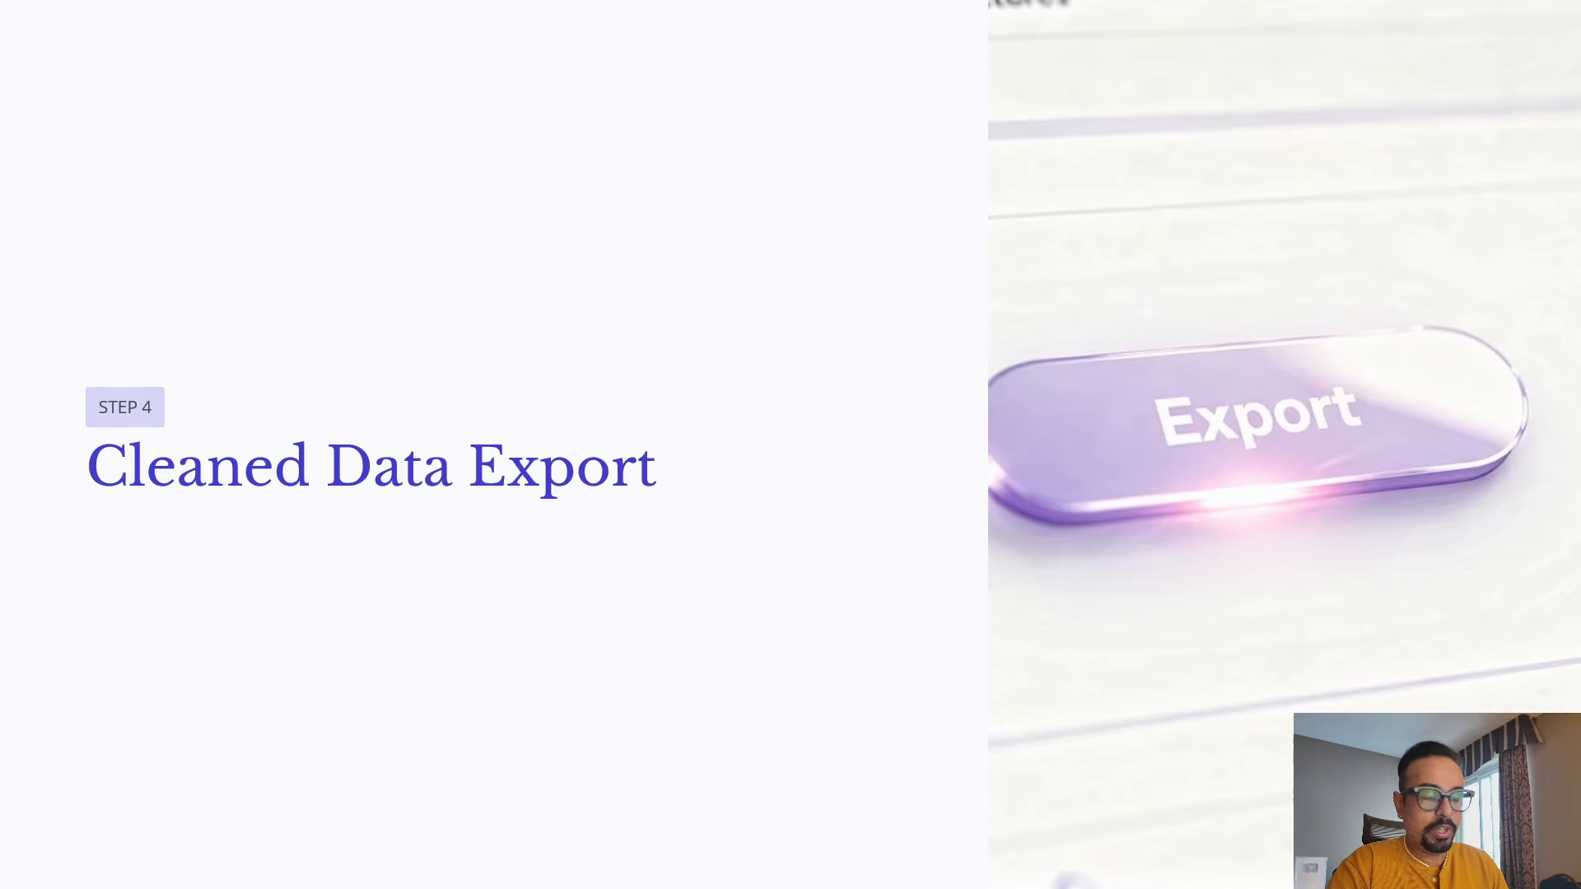
key("alt+Tab")
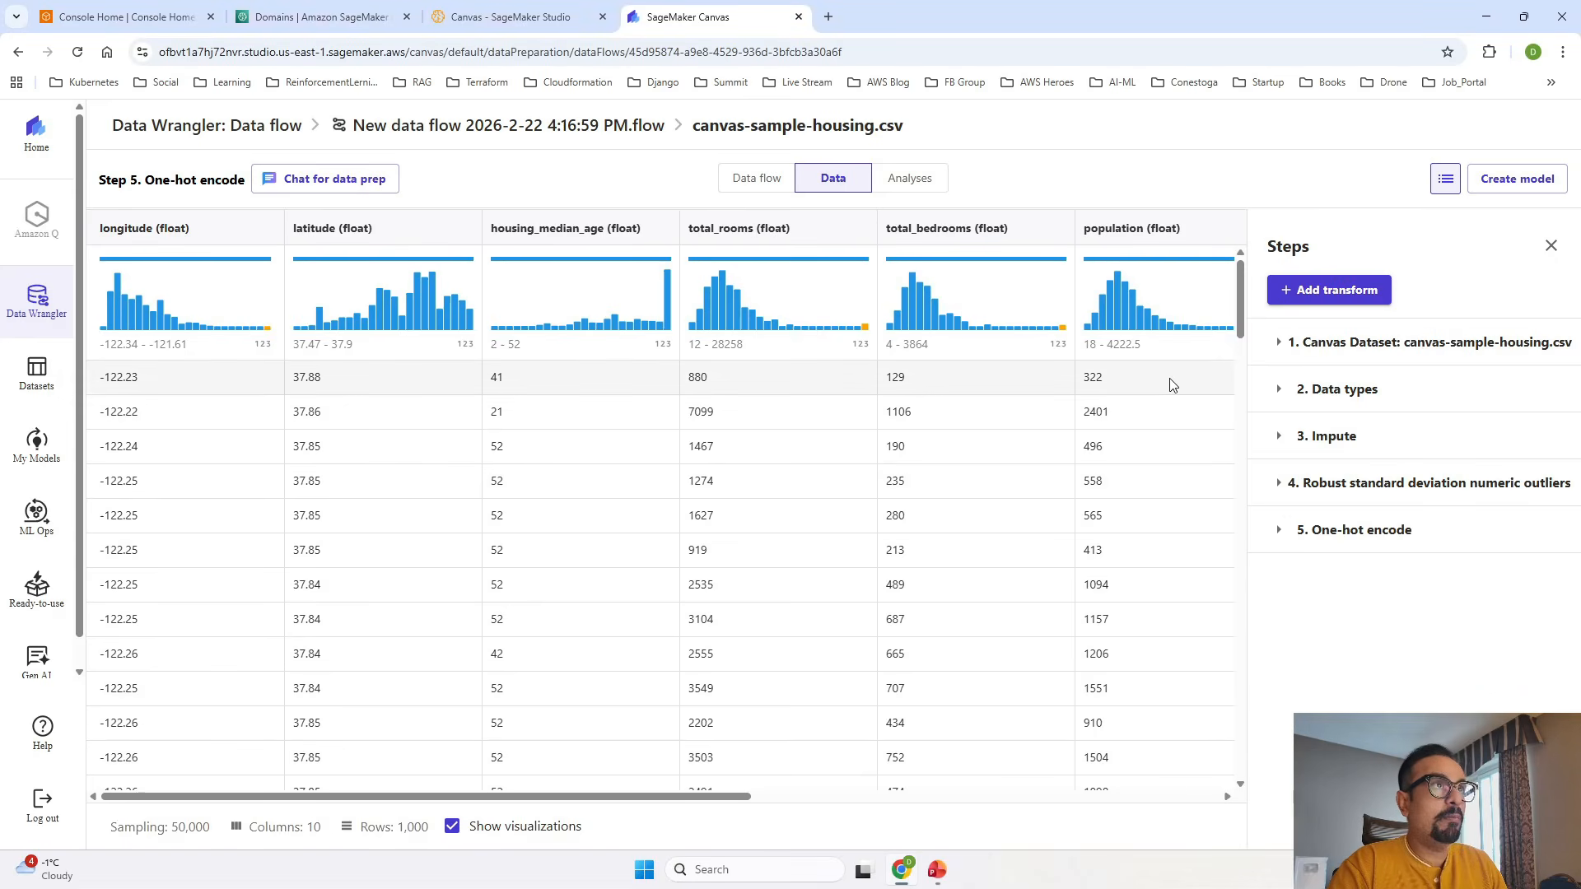
left_click(756, 180)
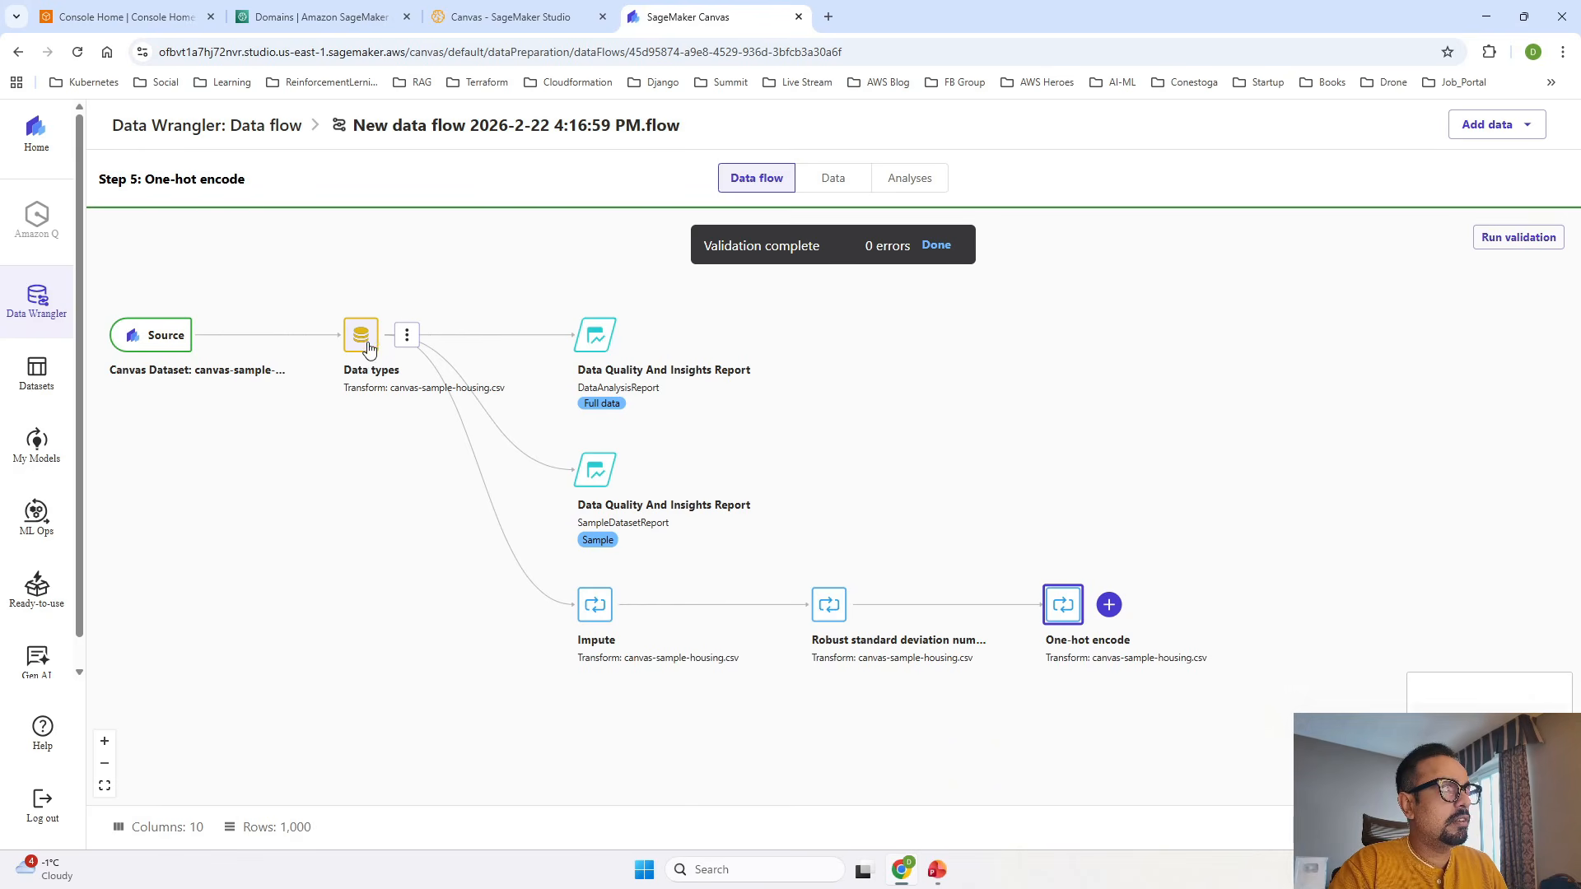
Step: Return to the Data Wrangler list of flows and rename "New data flow 2026-2-22 4:16:59 PM.flow"
mouse_move(588, 620)
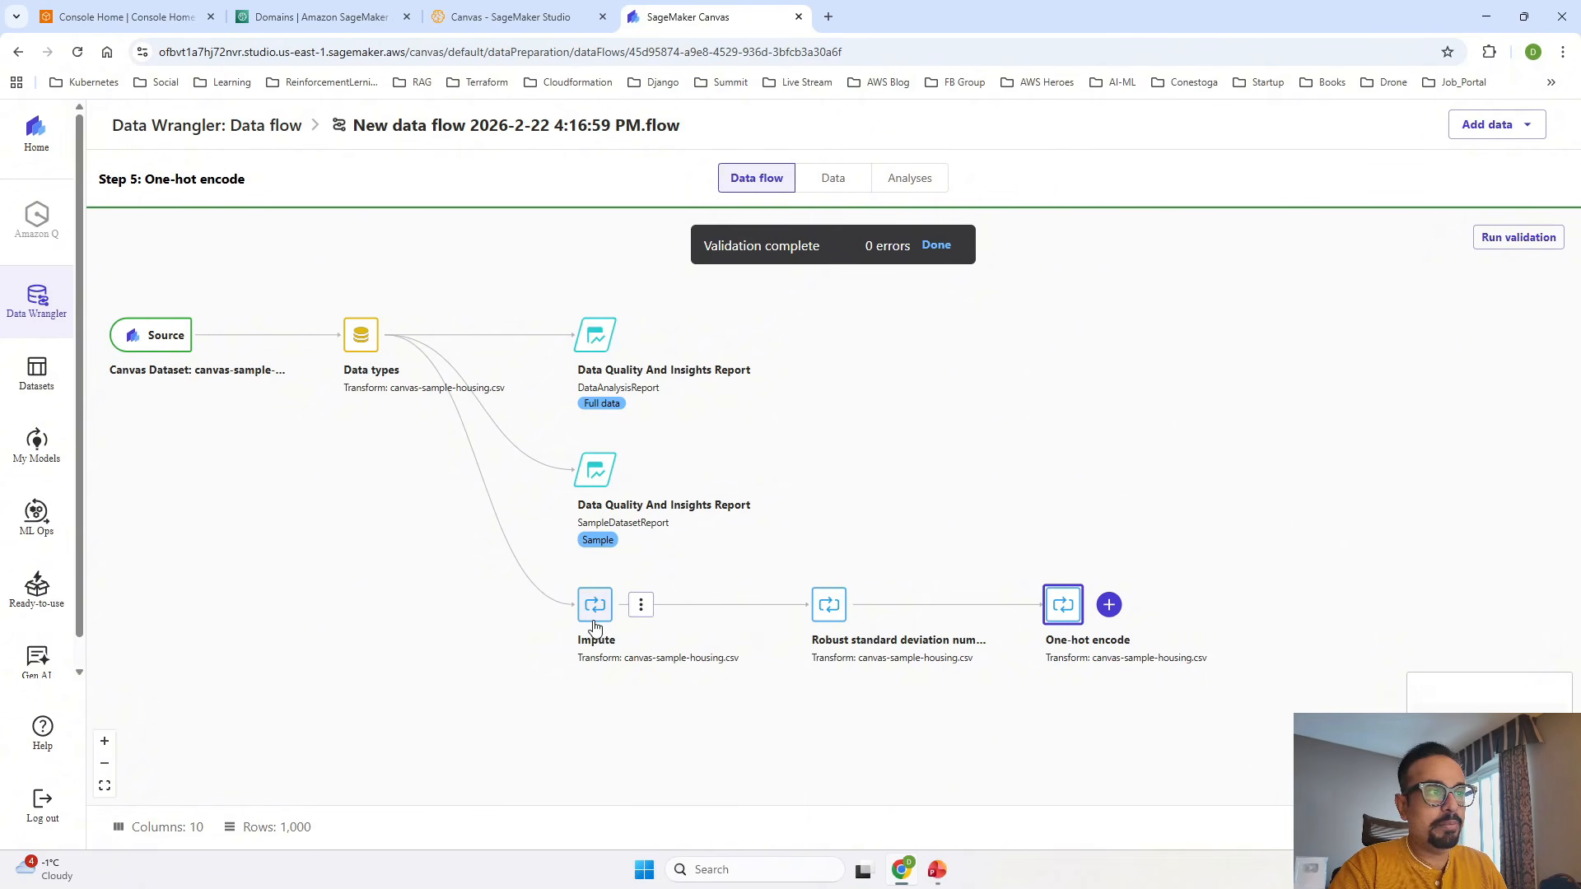
mouse_move(832, 624)
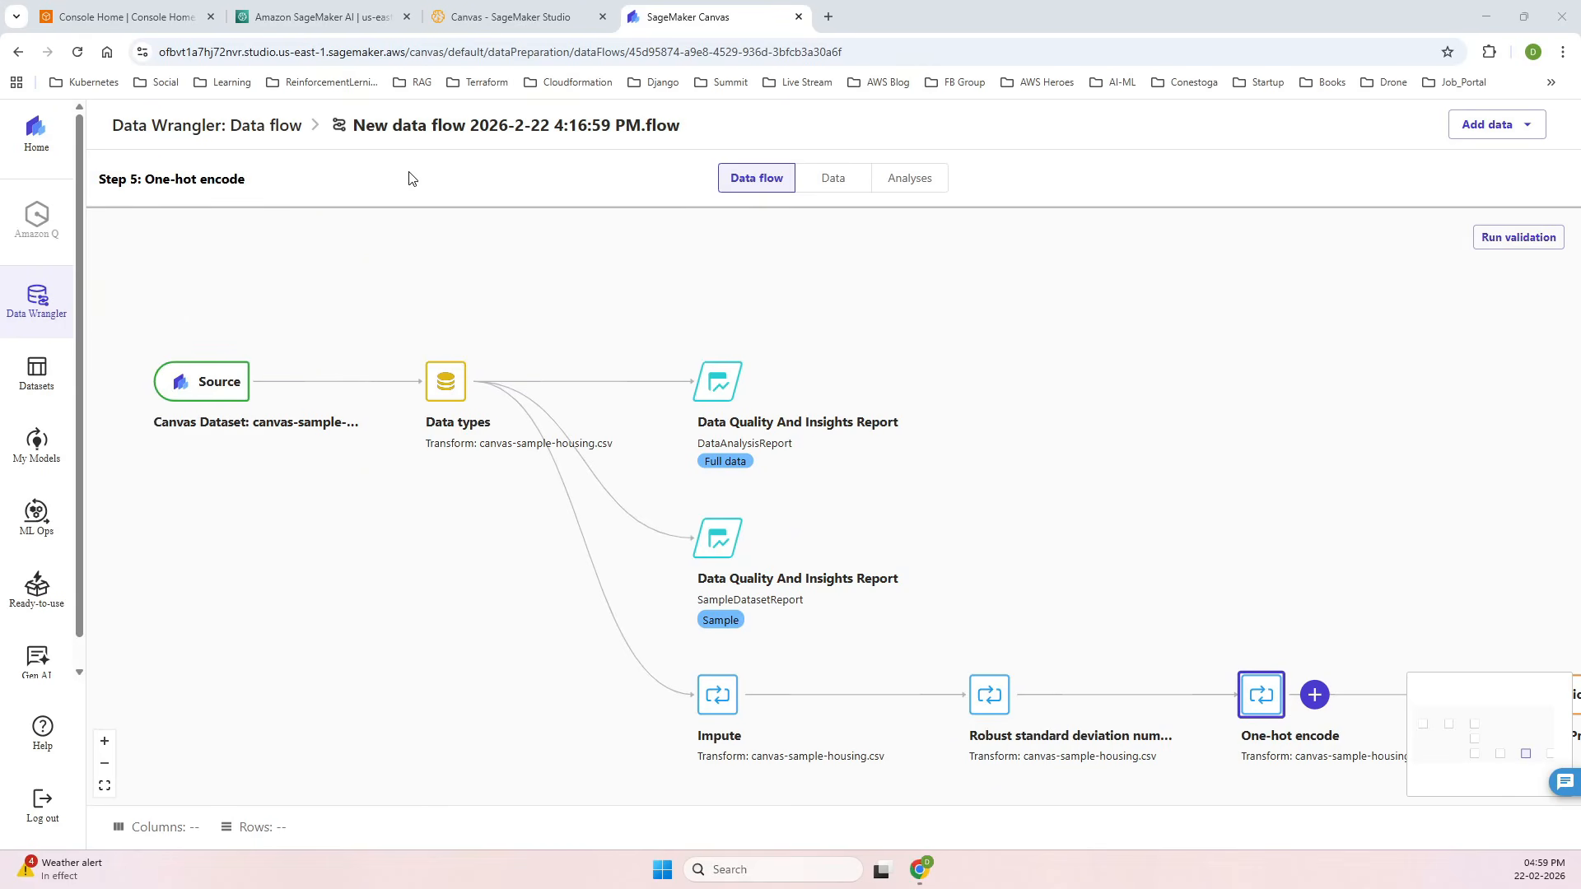
left_click(282, 135)
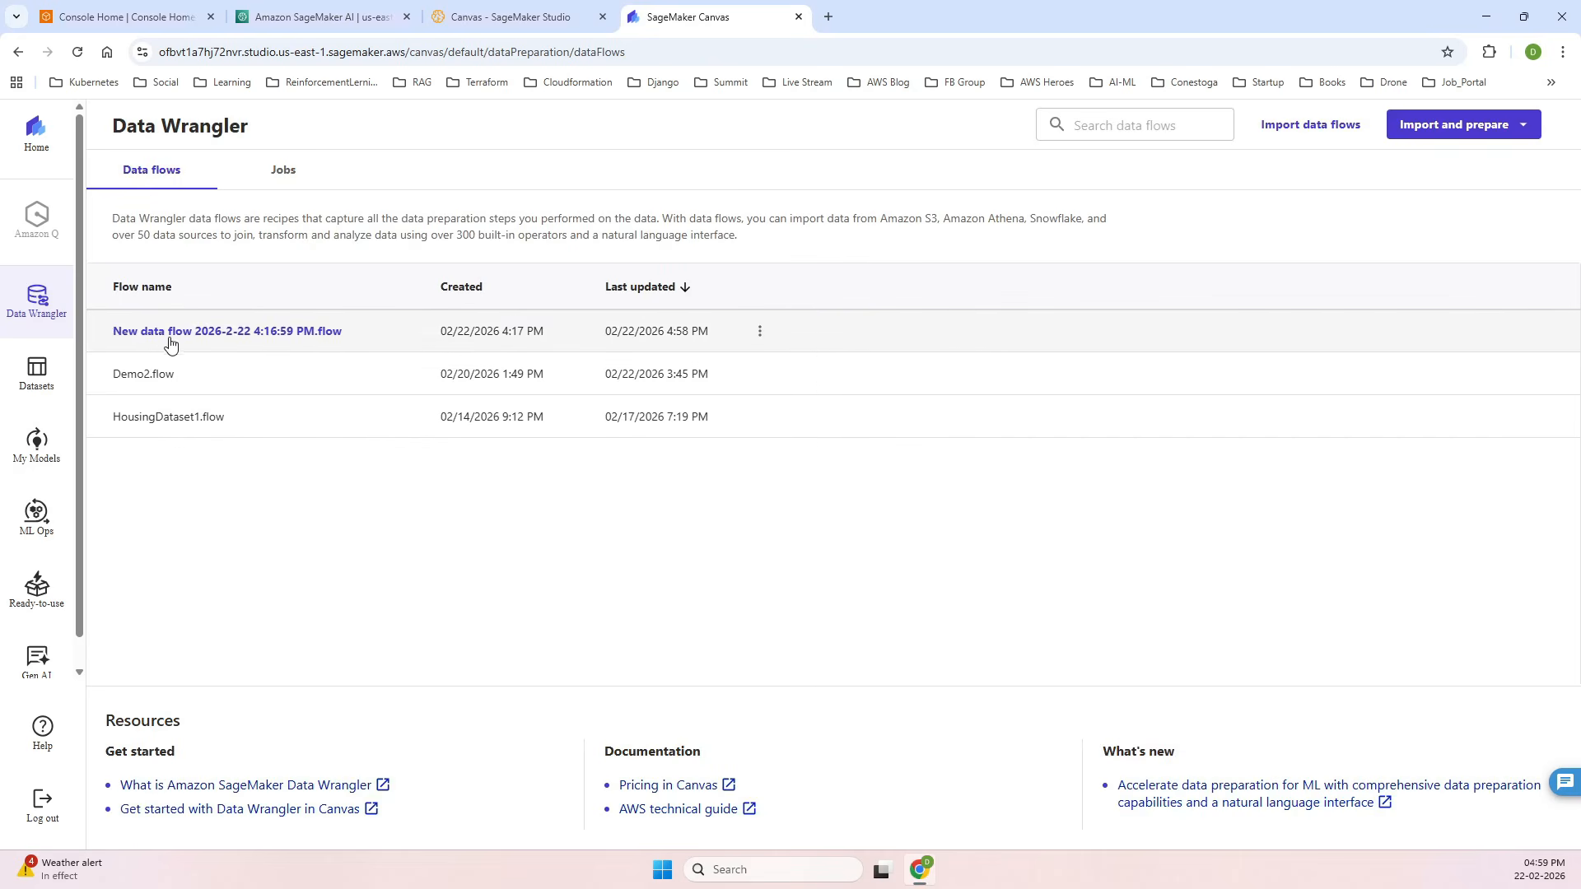
left_click(759, 332)
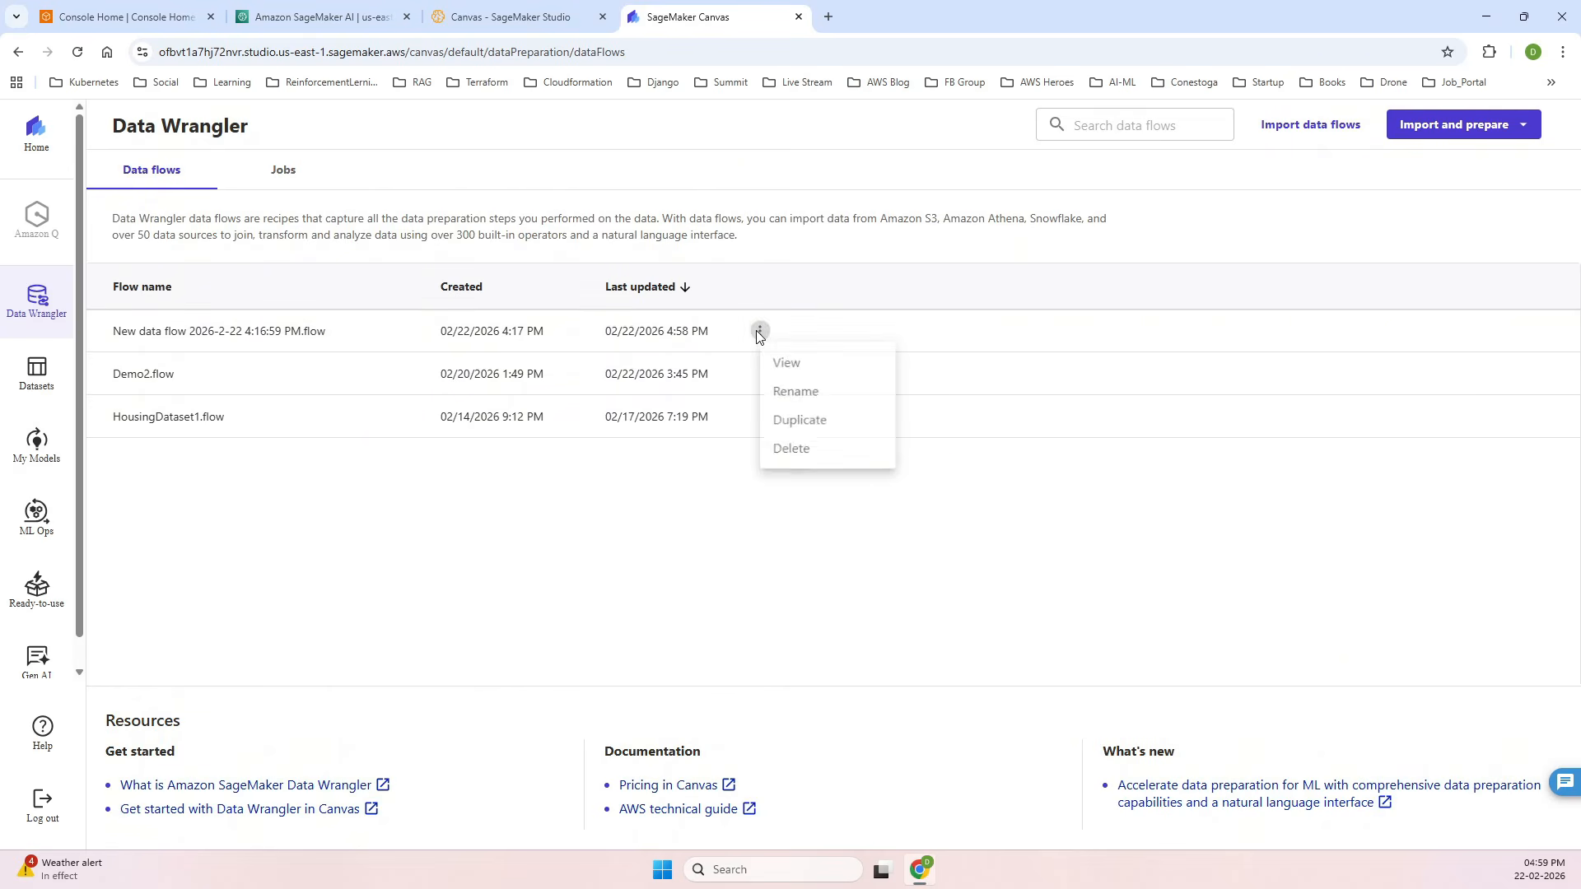
left_click(815, 406)
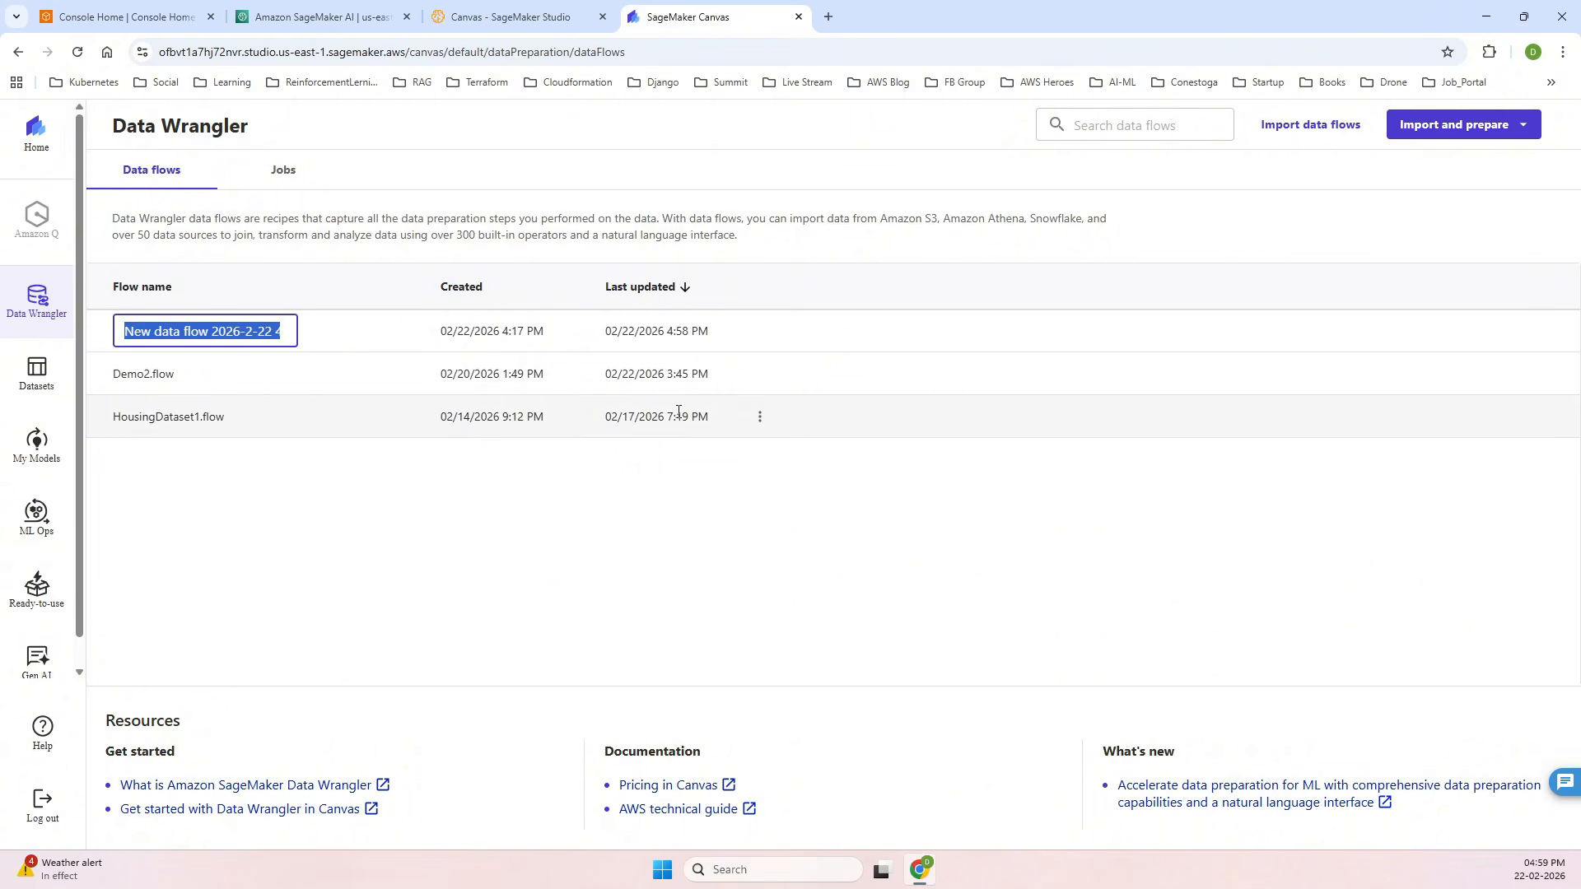
key("ctrl+v")
key("Return")
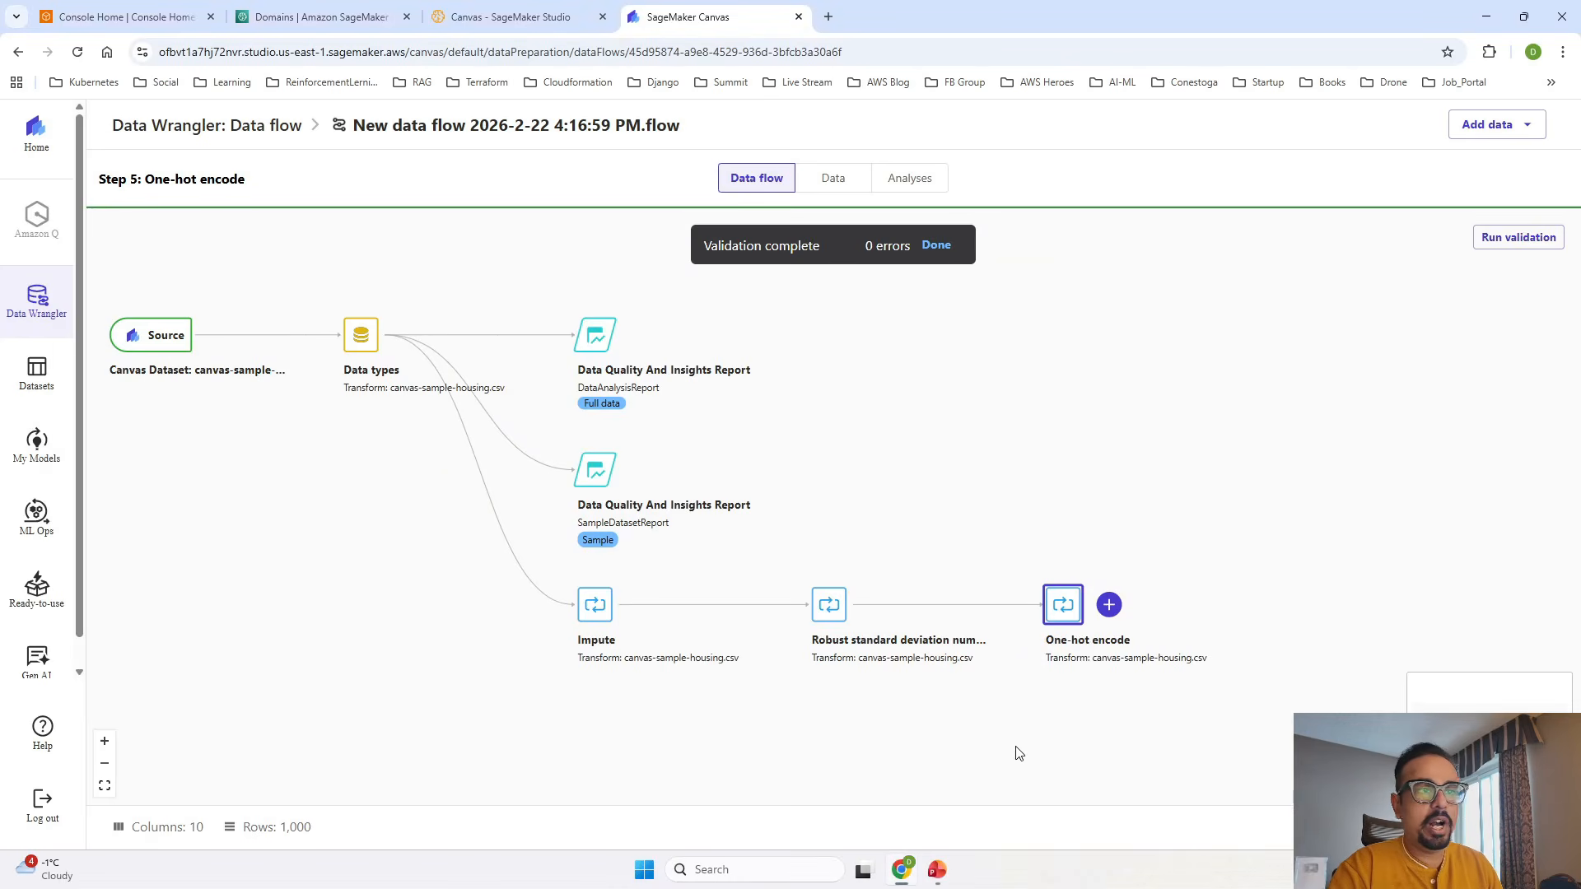
Step: Export the output of the One-hot encode step to a Canvas dataset named Housing_Processed_Dataset_AILab
left_click(1109, 607)
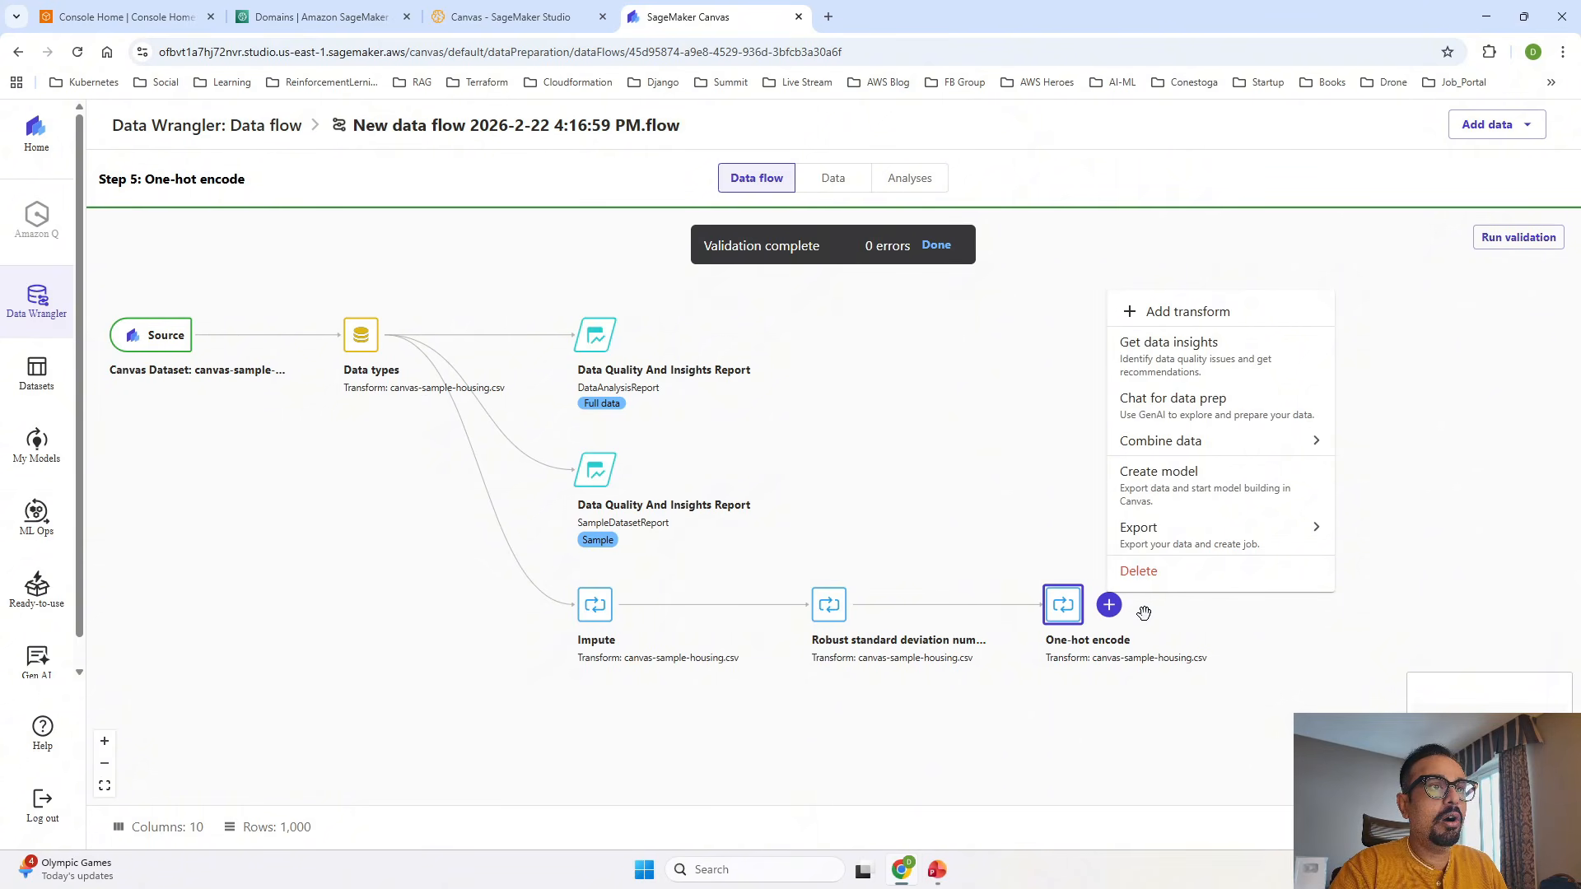
left_click(1138, 710)
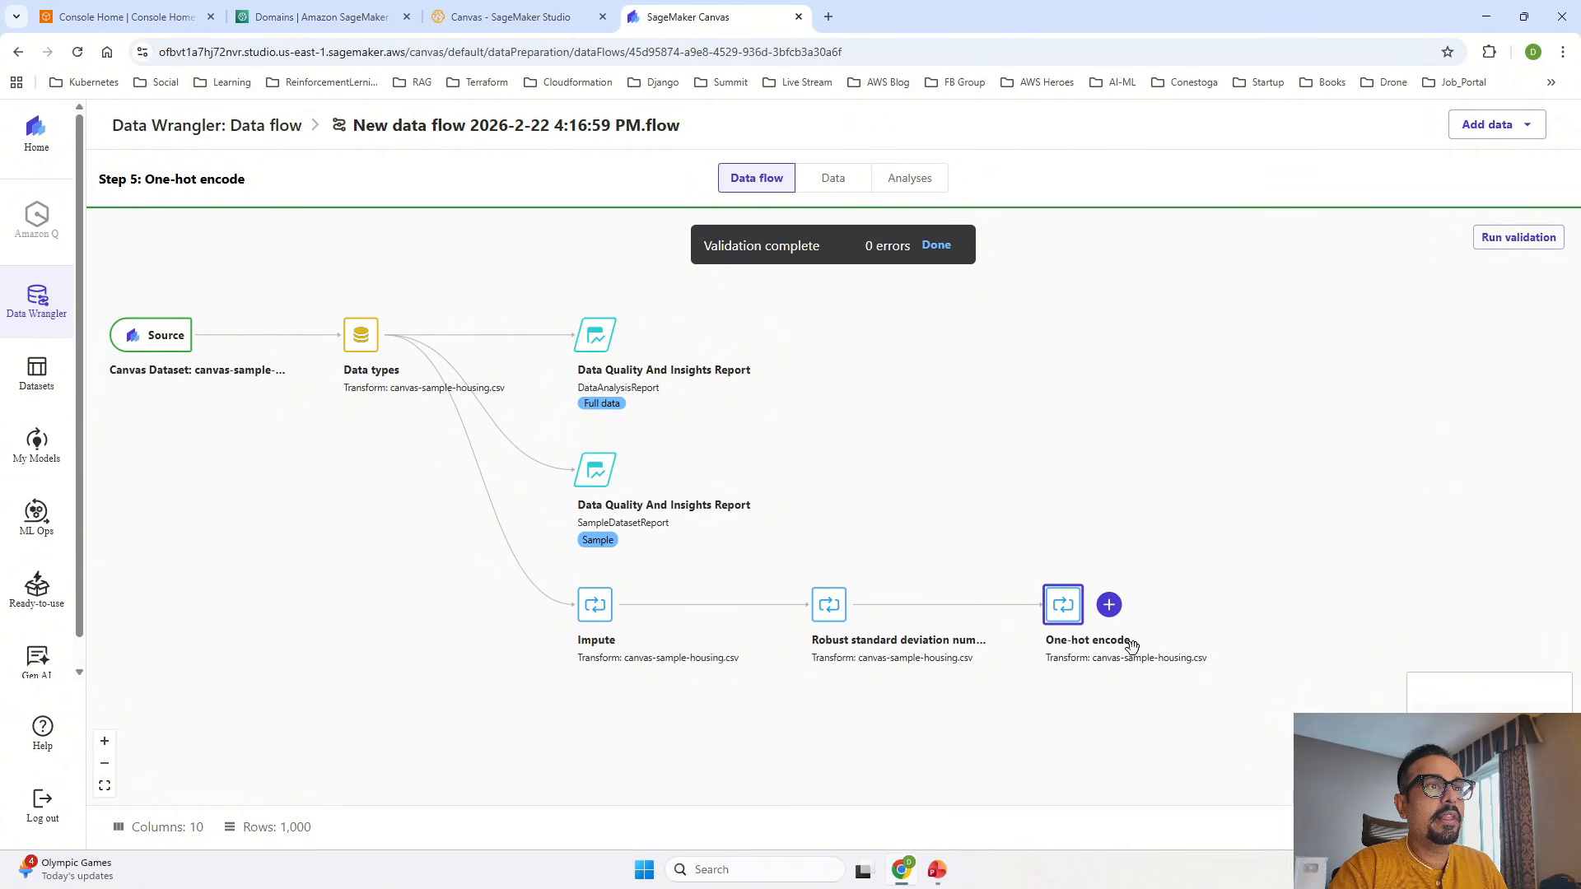
left_click(1125, 607)
mouse_move(1311, 536)
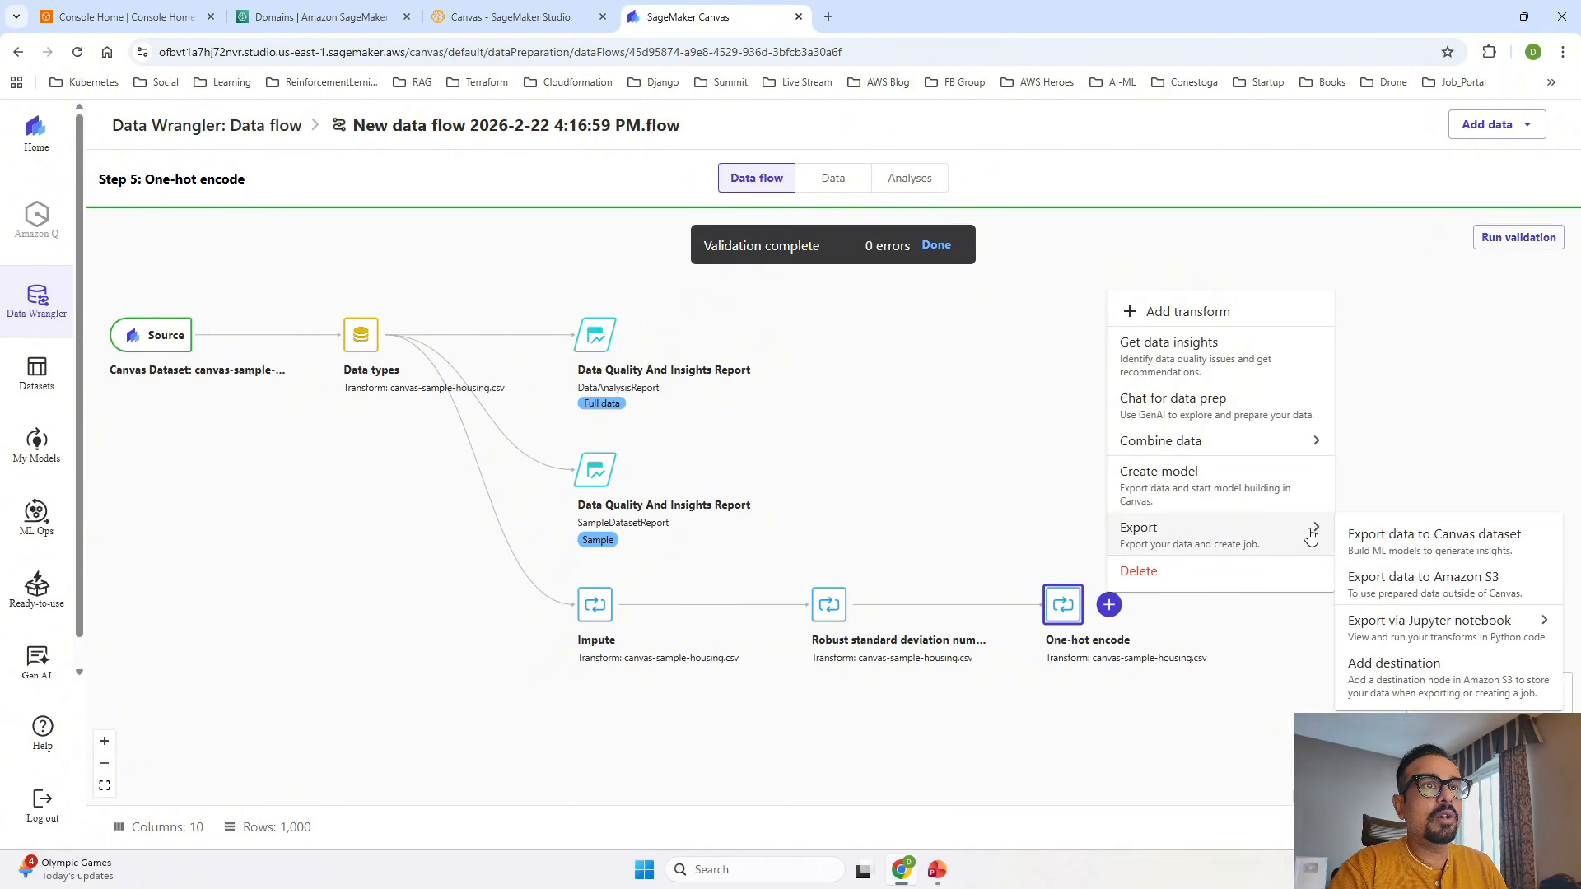
mouse_move(1373, 623)
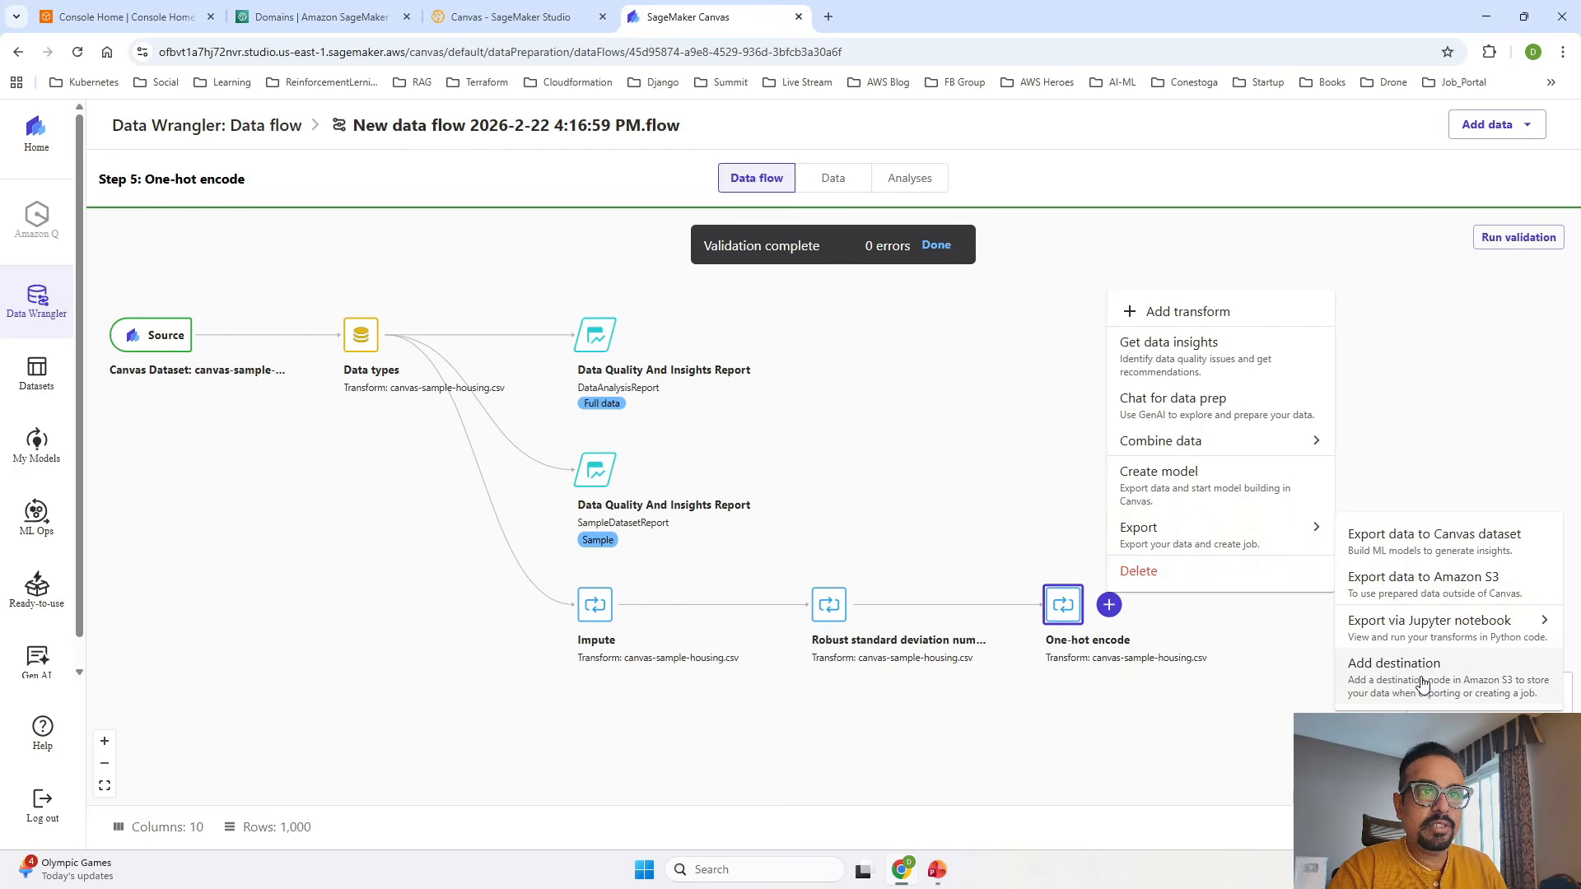
mouse_move(1418, 631)
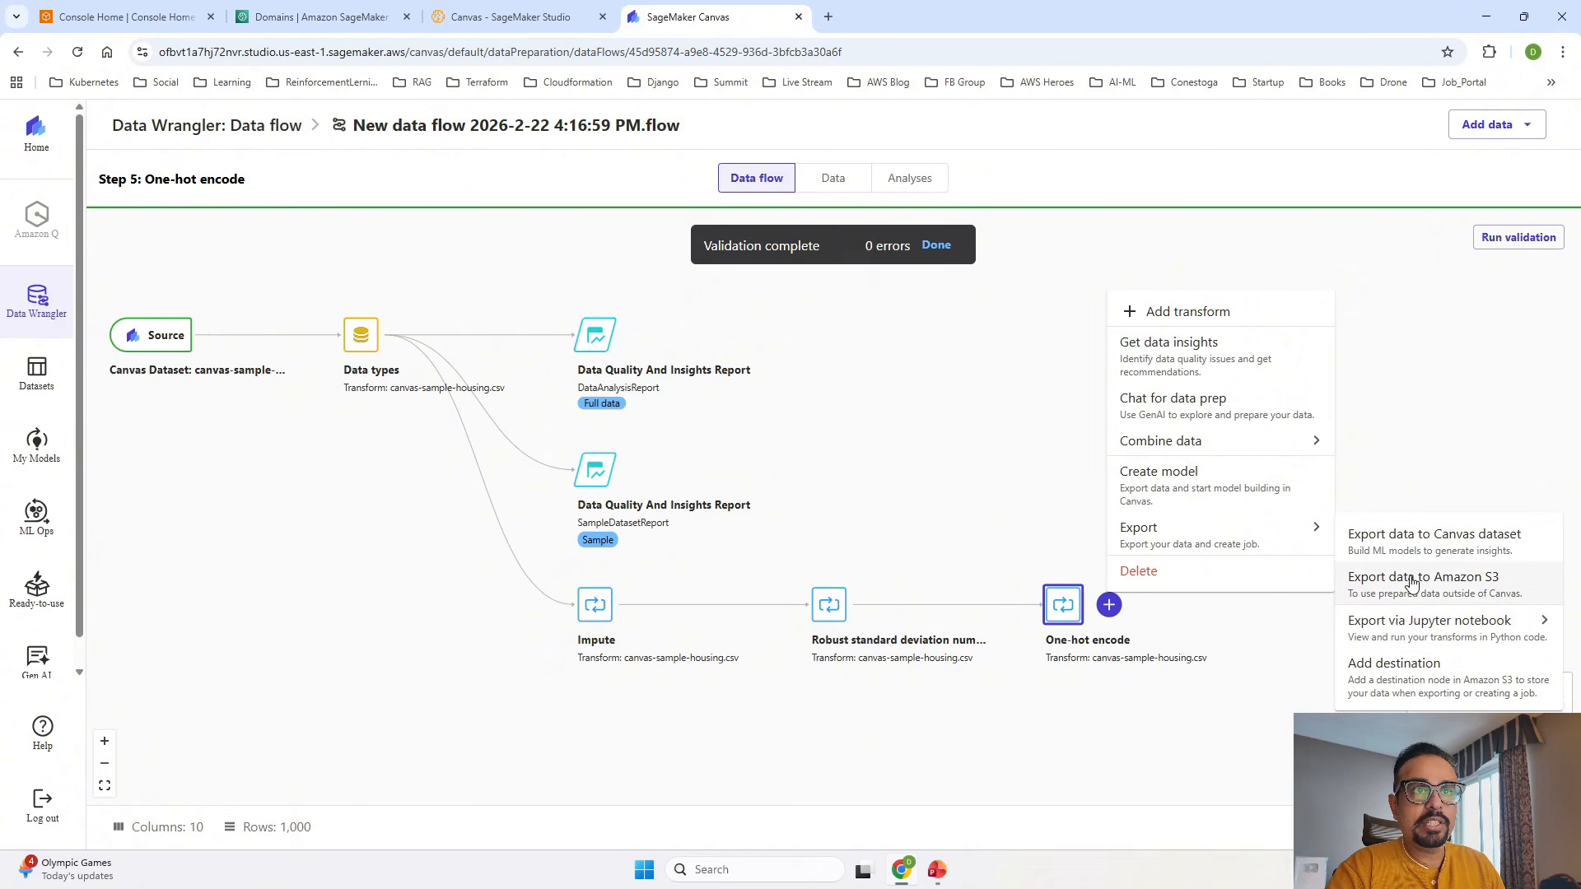
left_click(1452, 550)
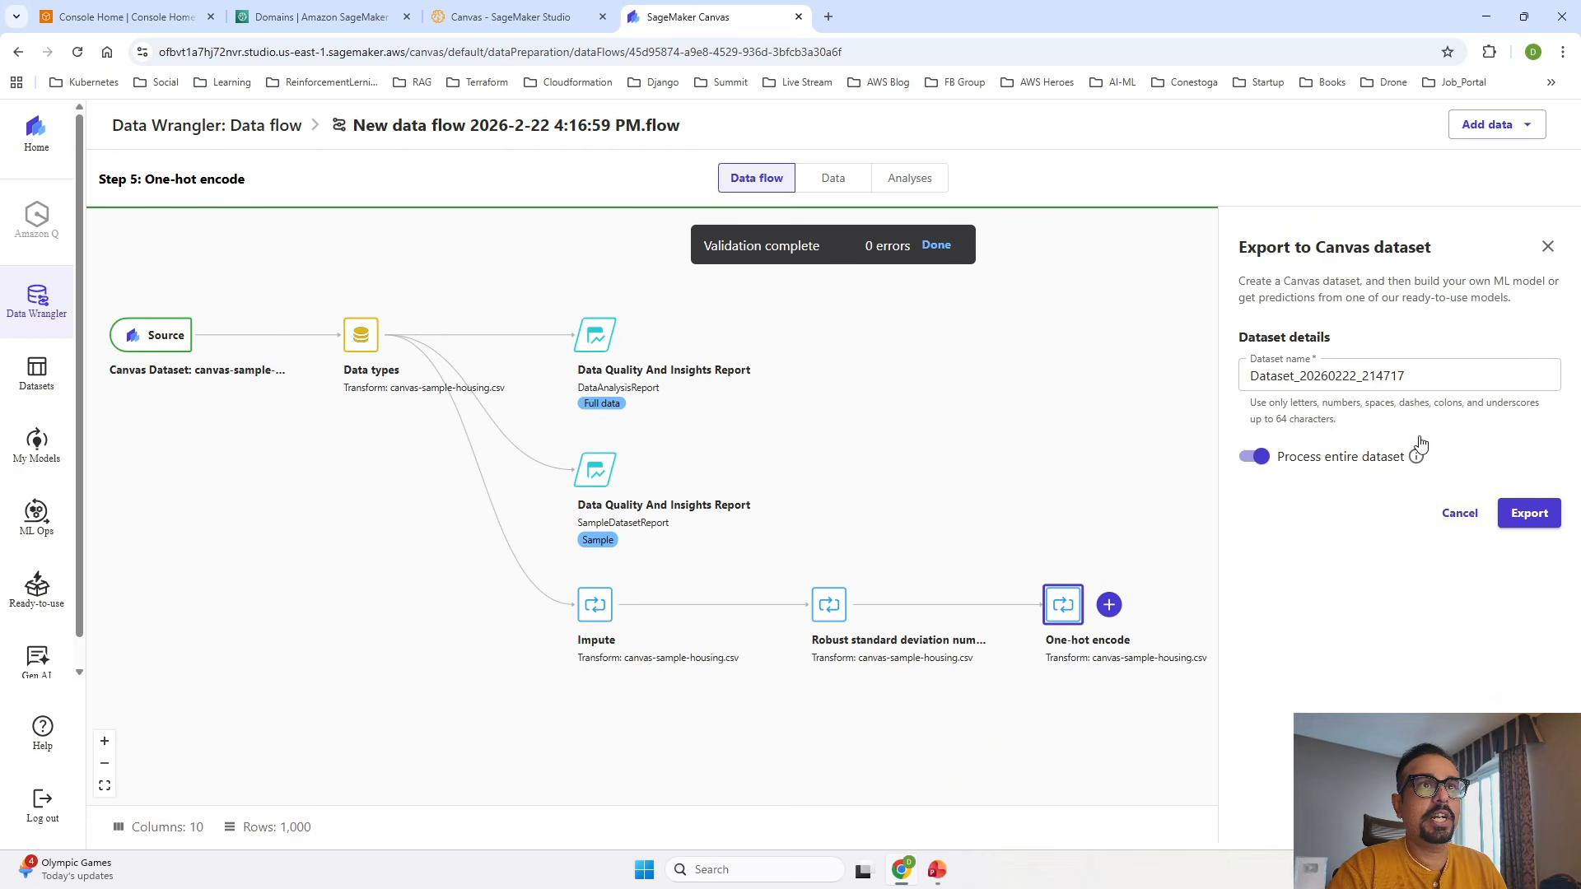
left_click_drag(1426, 373, 1129, 377)
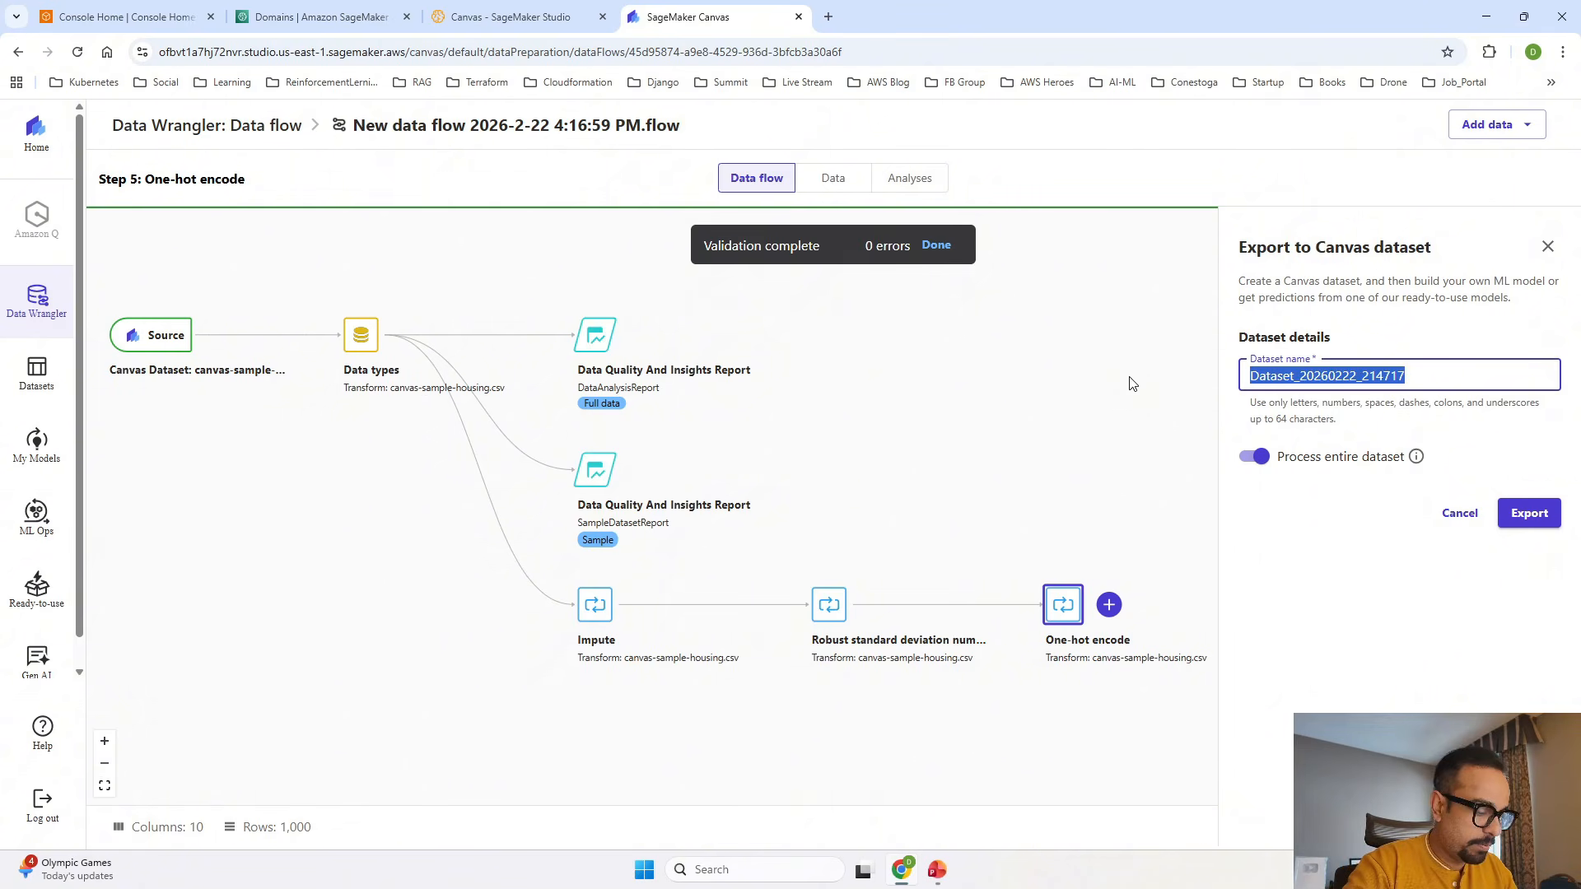
type("Housing_P")
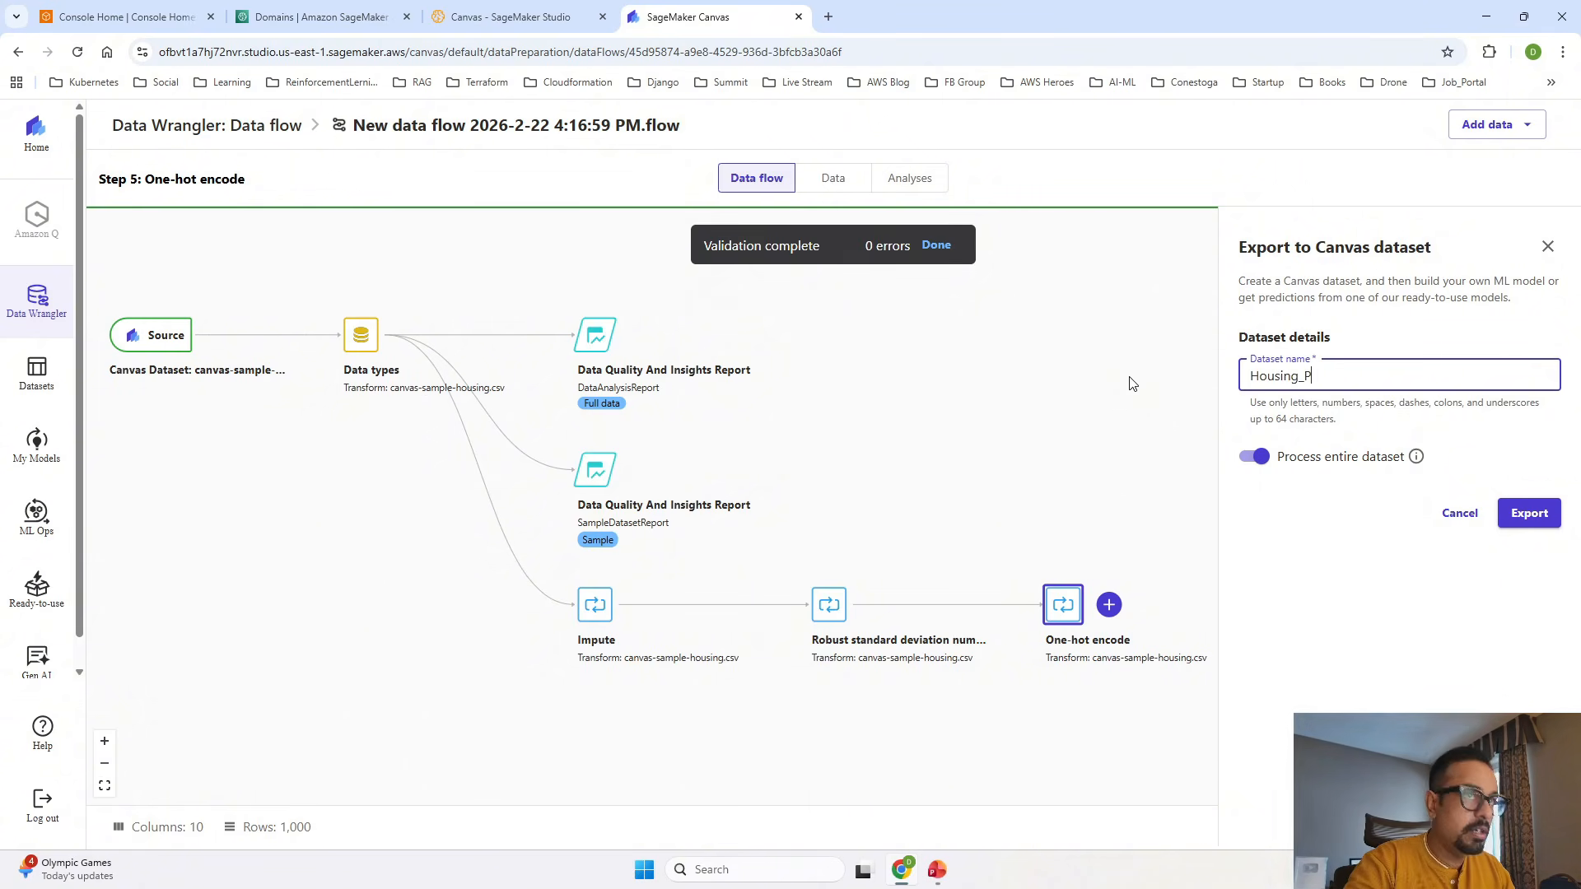
type("roces")
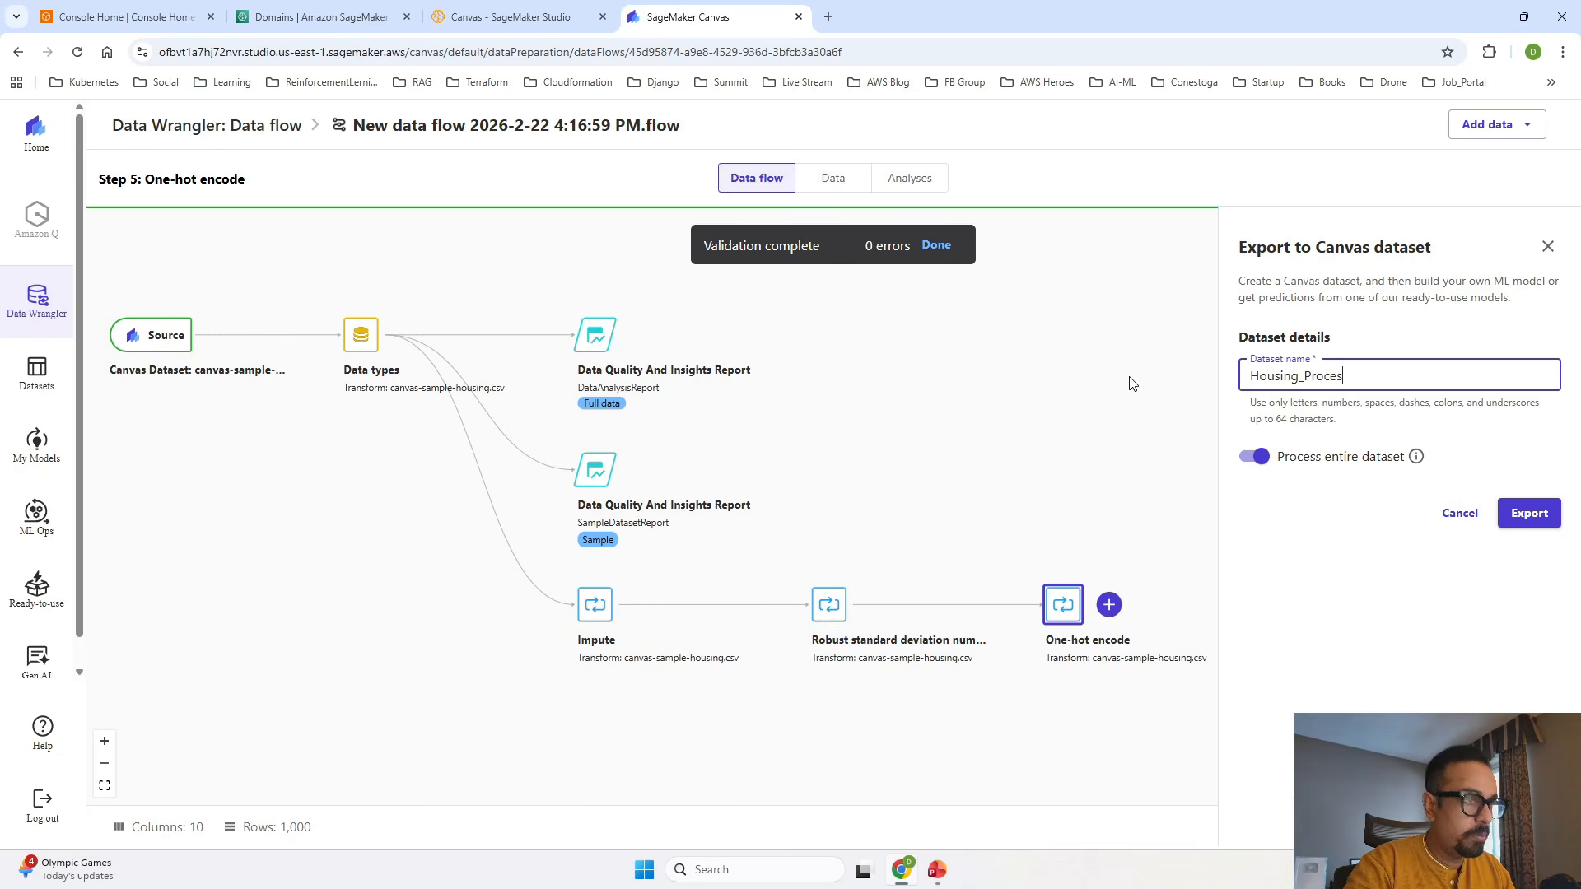
type("sed_D")
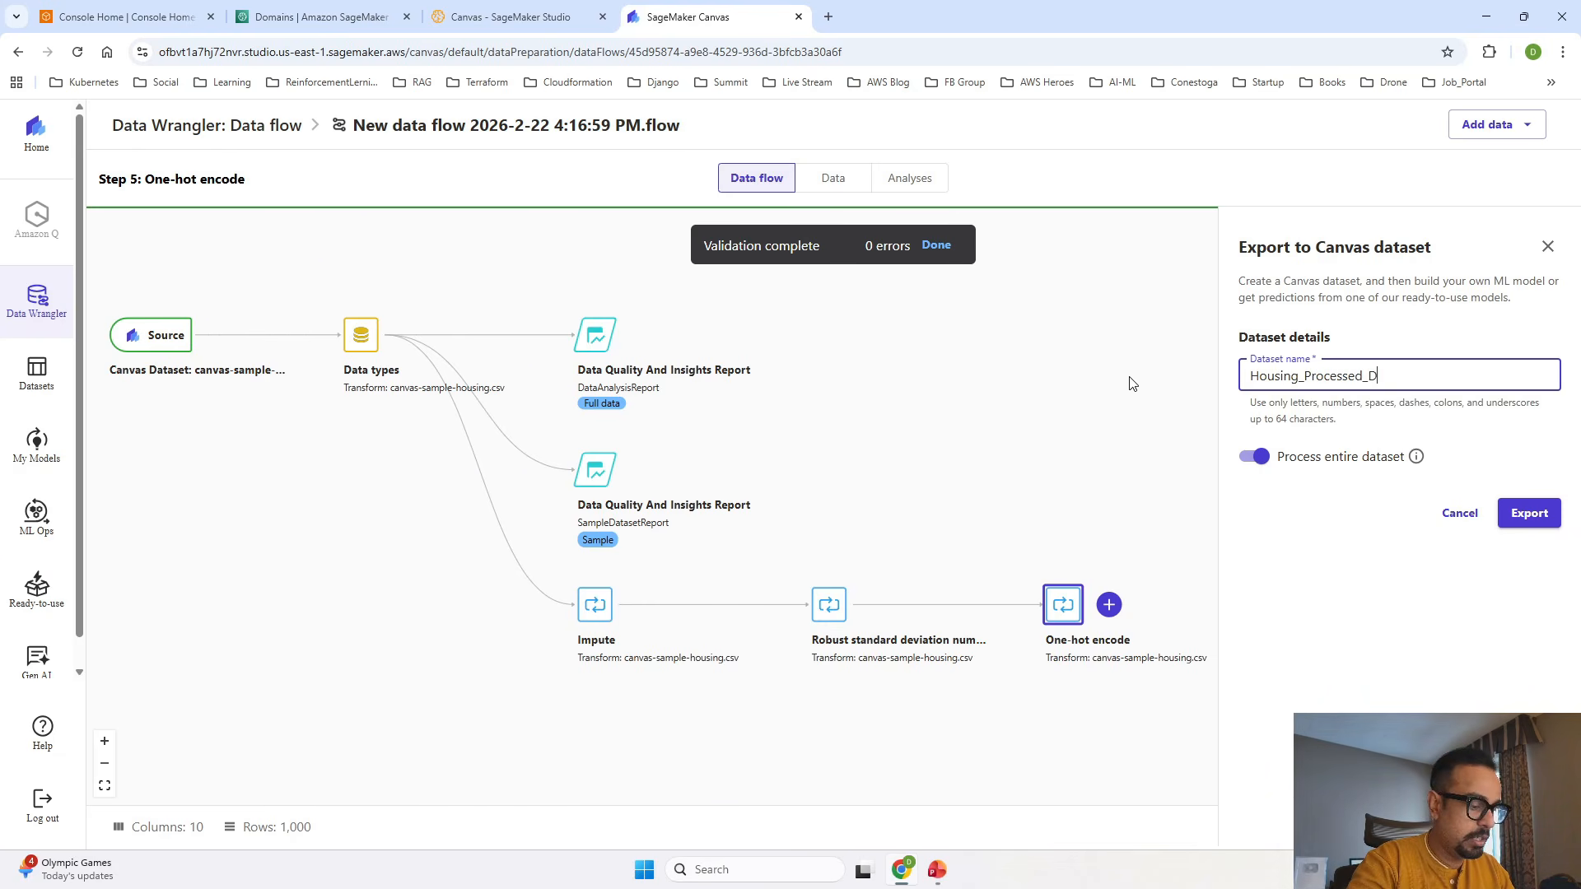
type("ataset_AILab")
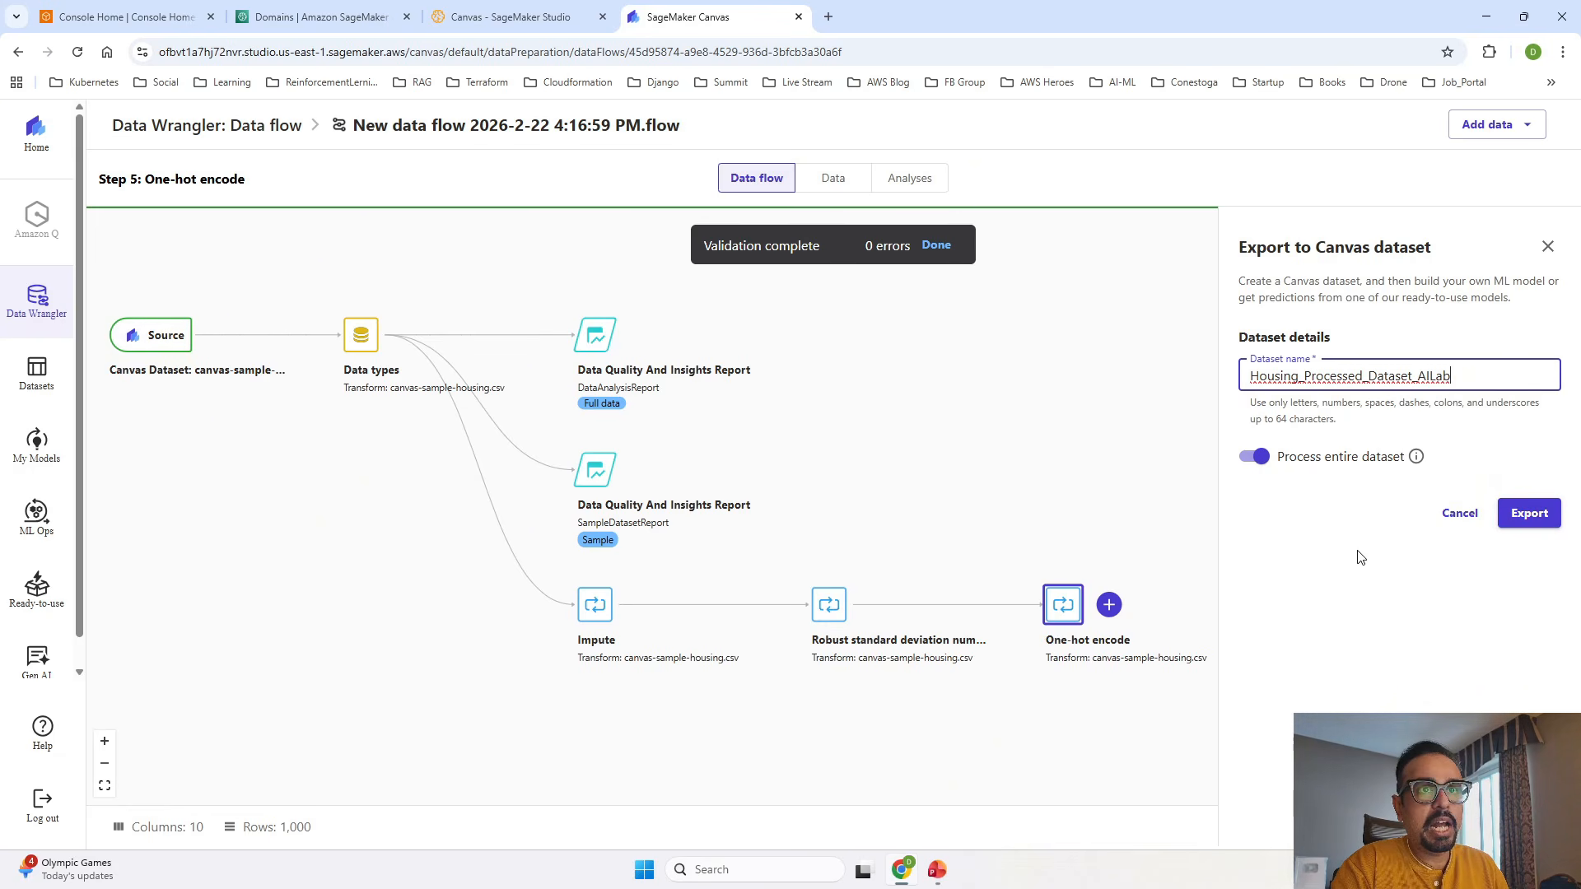
left_click(1530, 515)
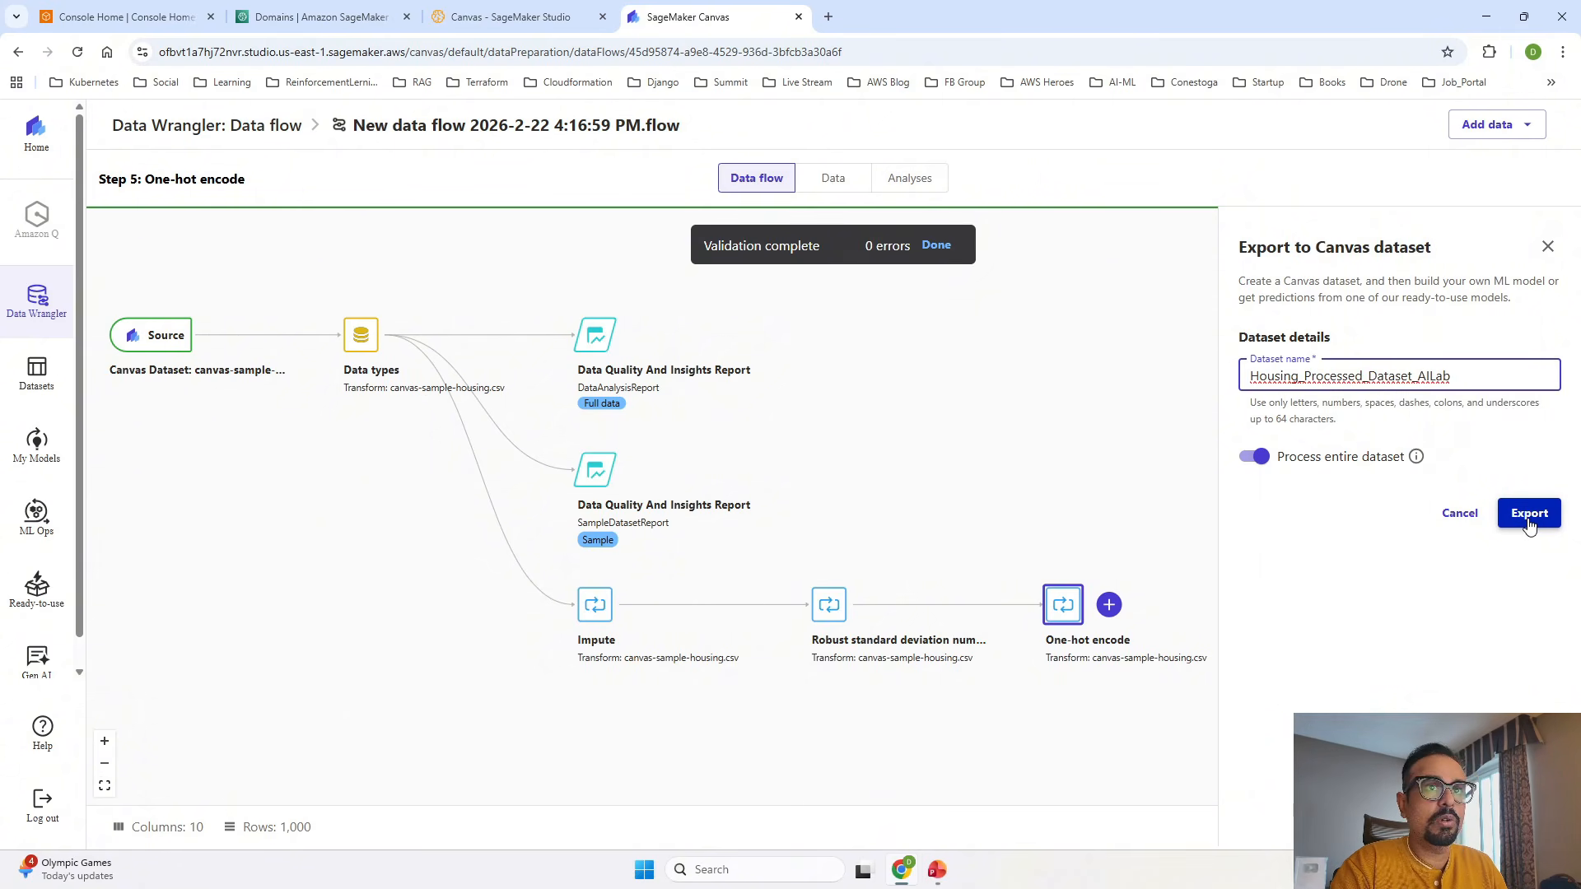
left_click(1529, 514)
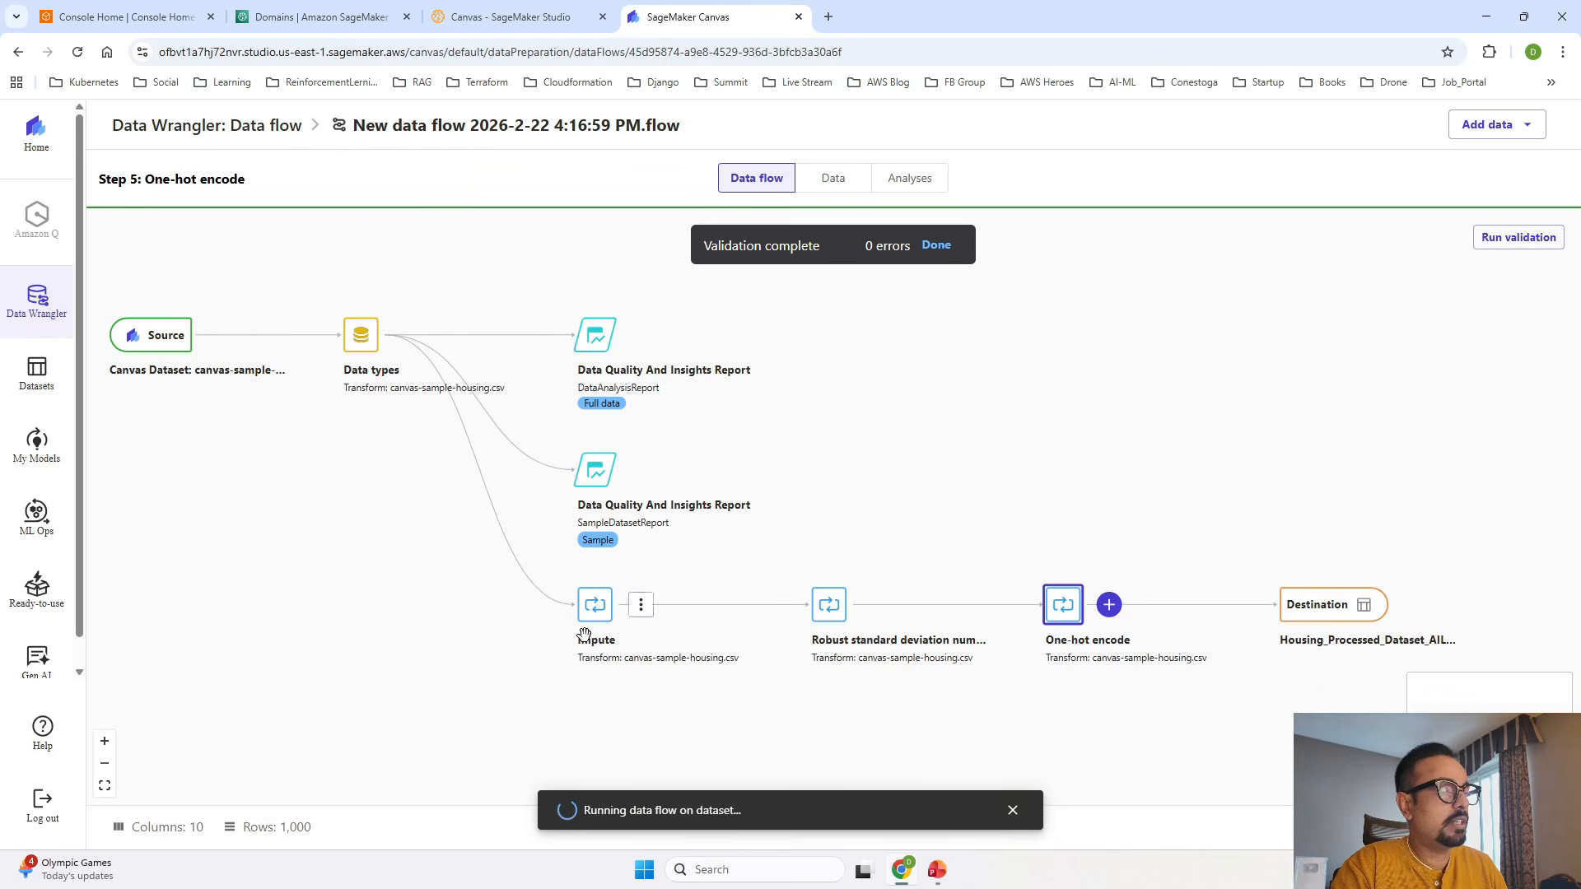
Step: View the data at the One-hot encode step, return to the flow graph and look for the exported dataset among the Canvas datasets
left_click(824, 178)
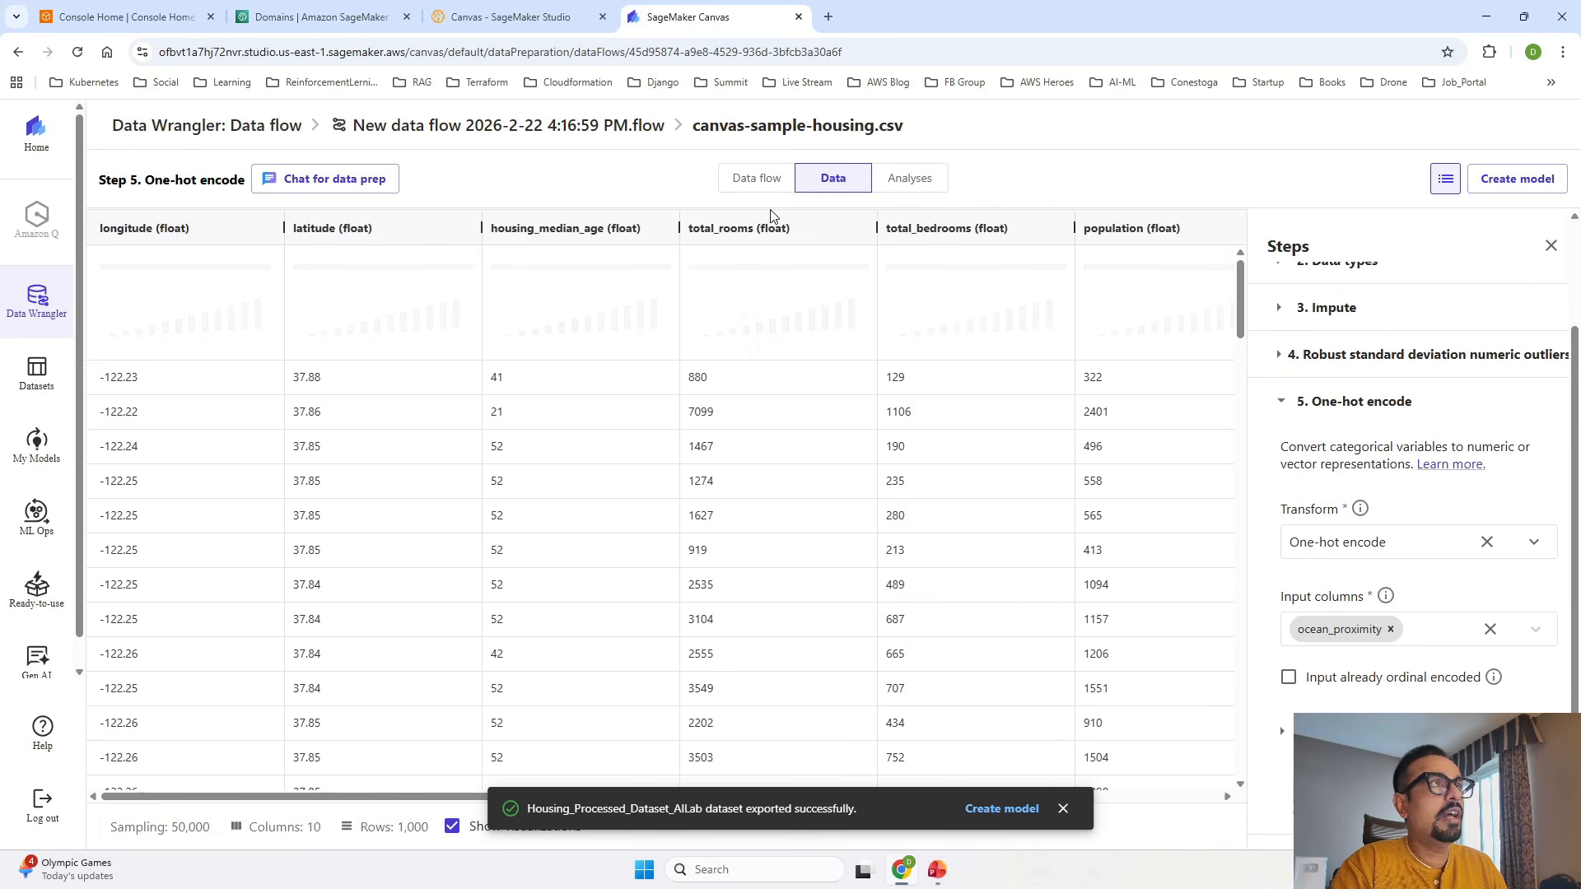
left_click(755, 178)
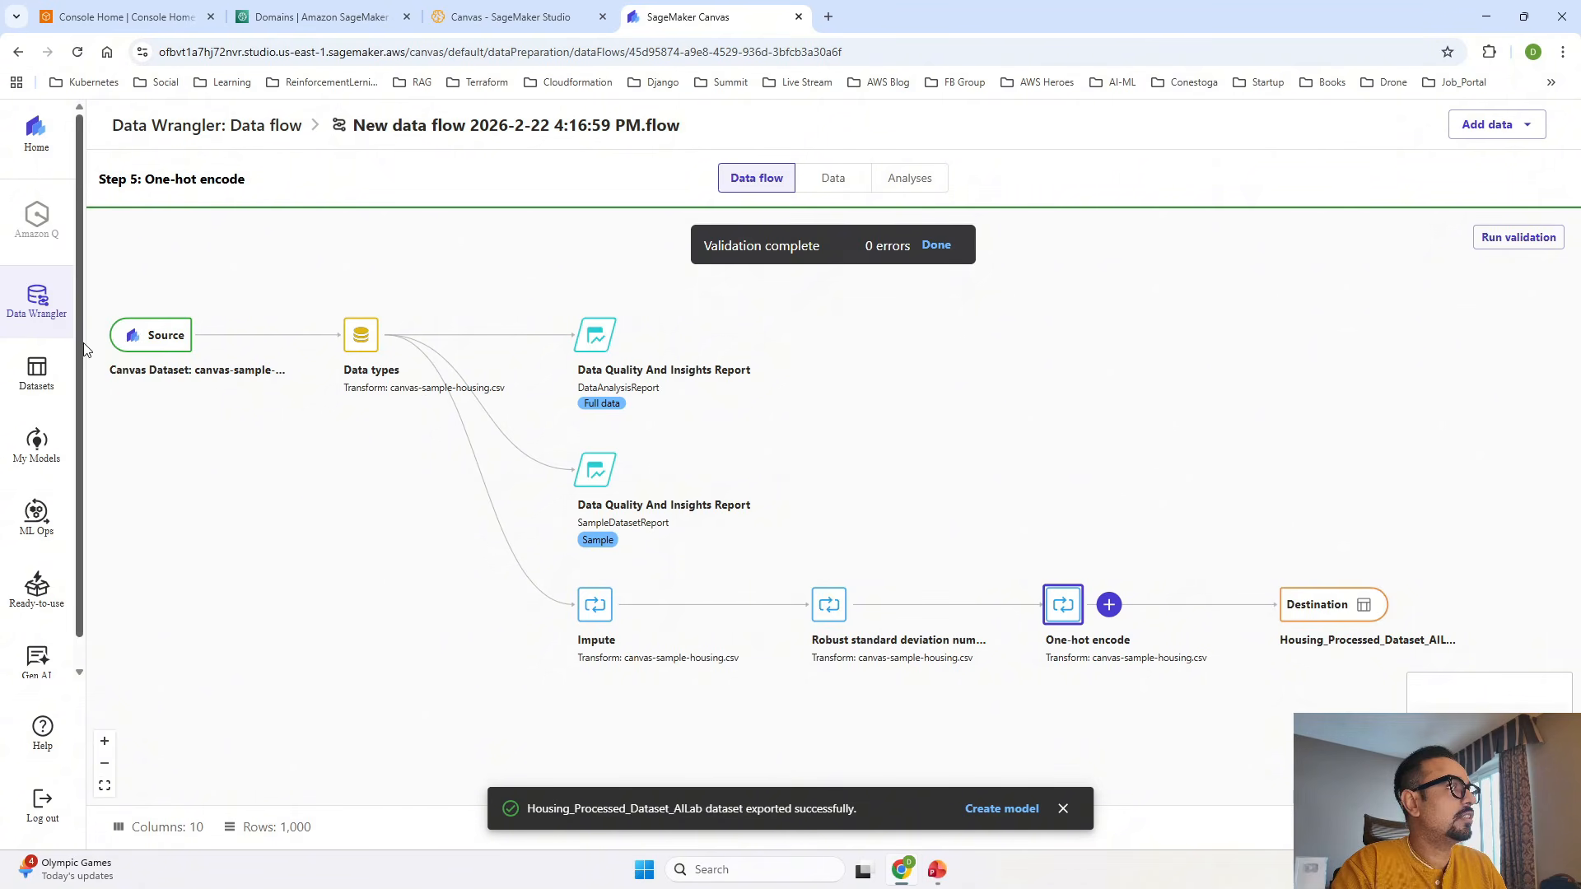
left_click(35, 371)
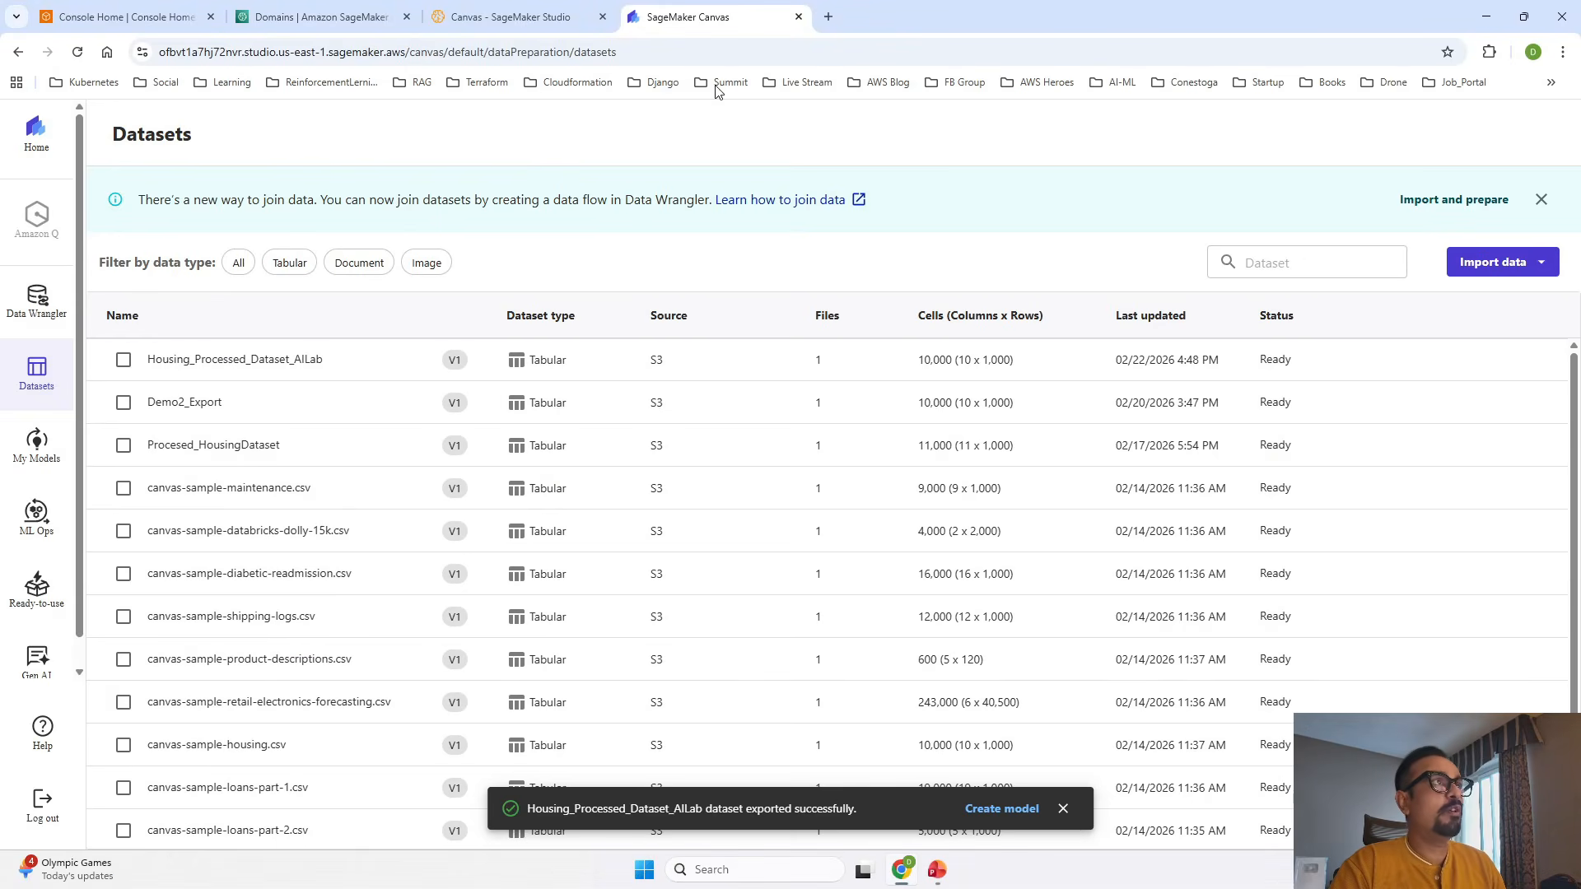
Step: Close the SageMaker Canvas page and stop the Canvas application from SageMaker Studio, confirming that the space should stop
left_click(798, 18)
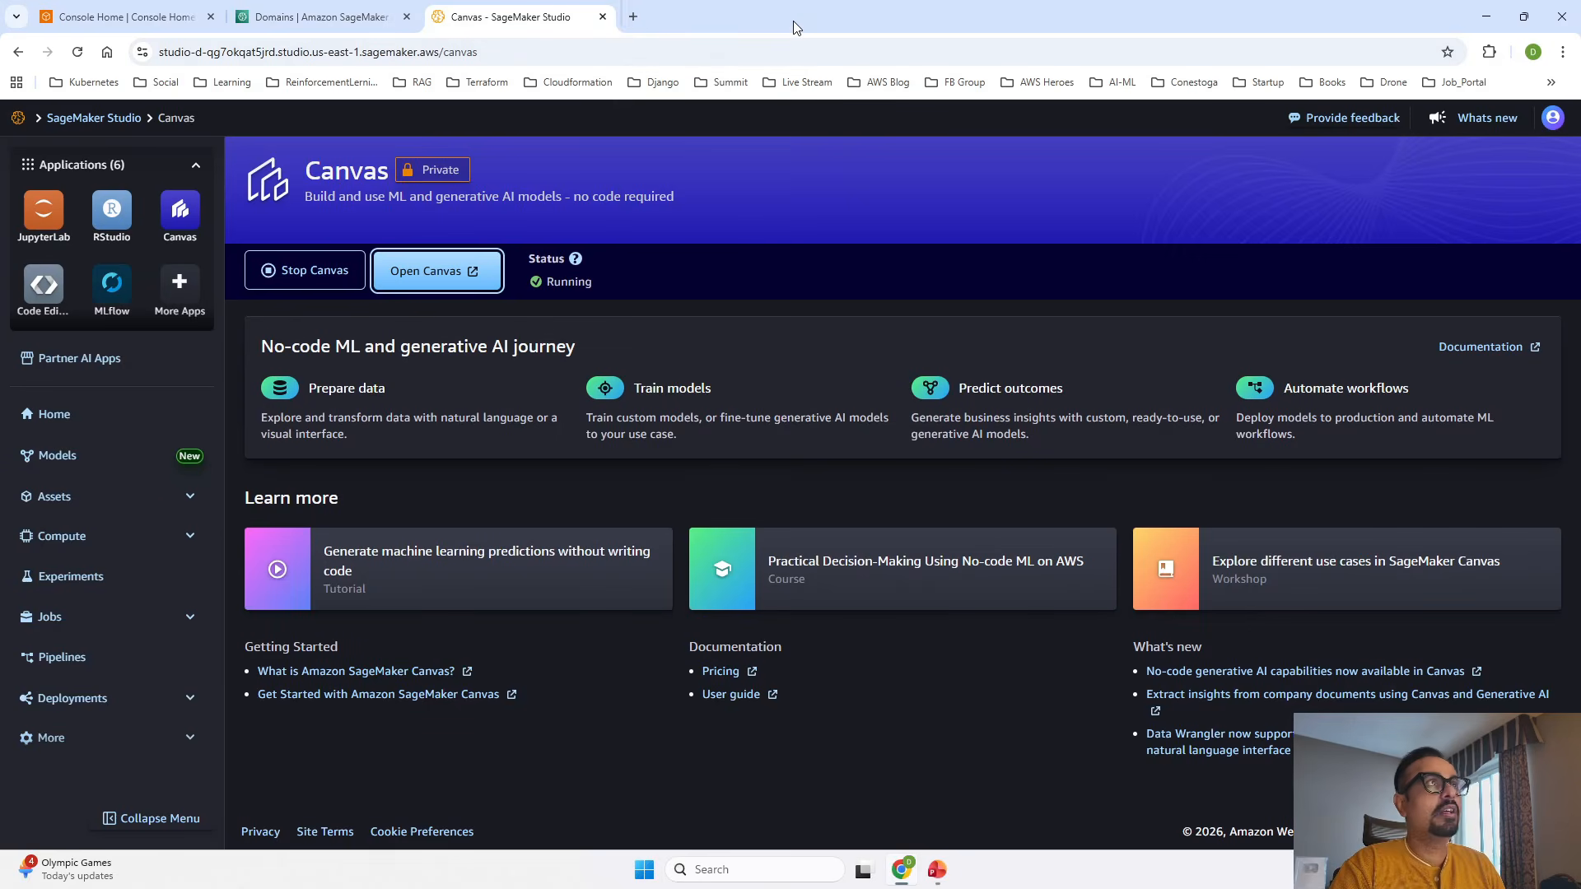
left_click(294, 273)
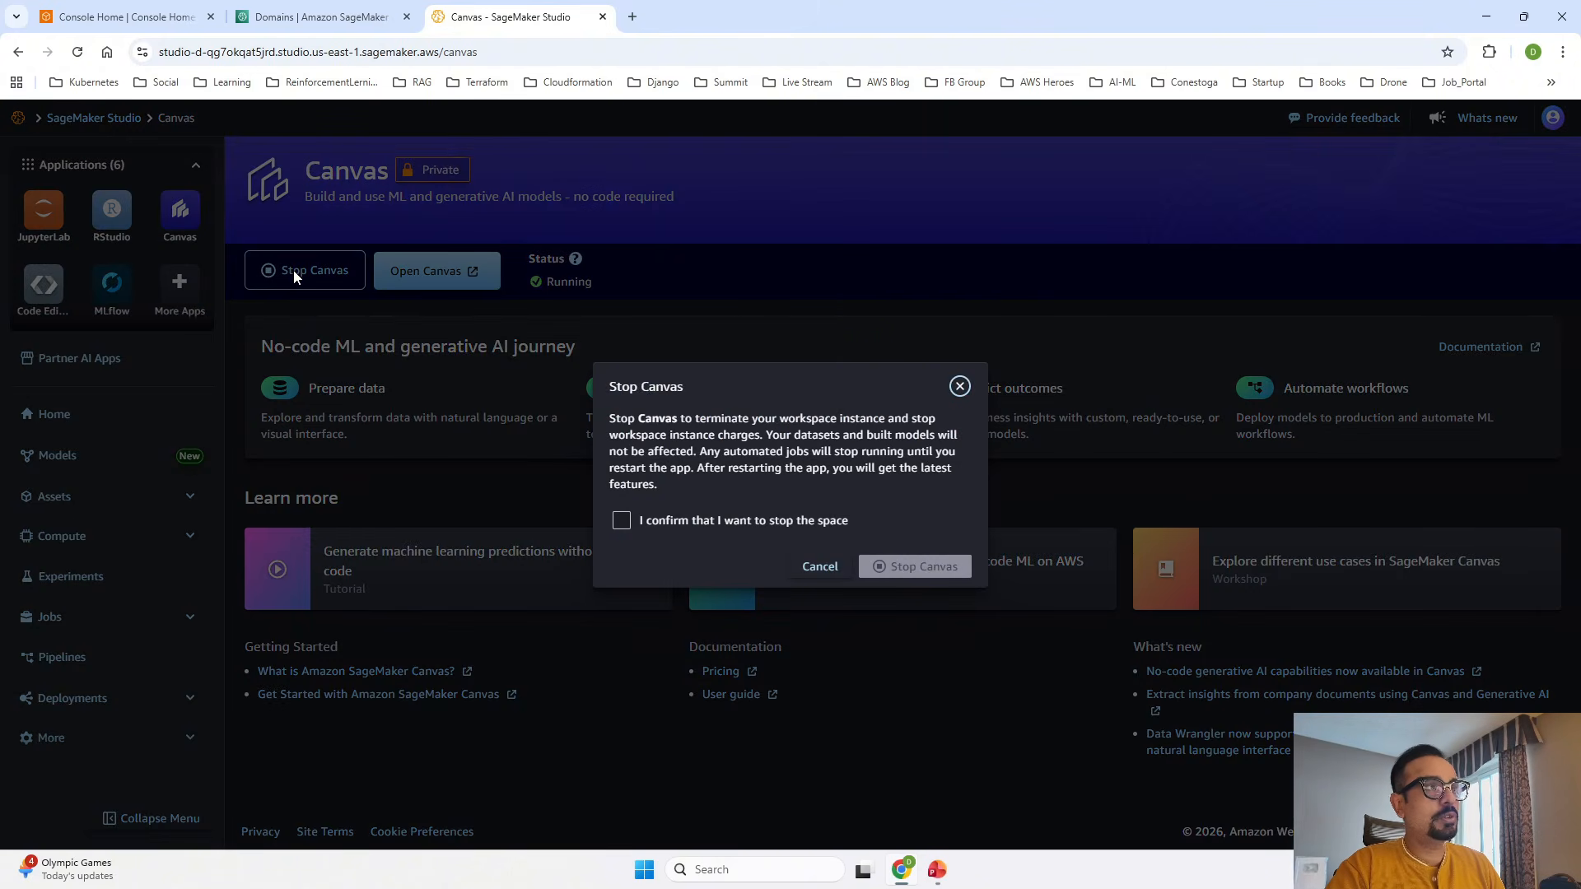
left_click(655, 521)
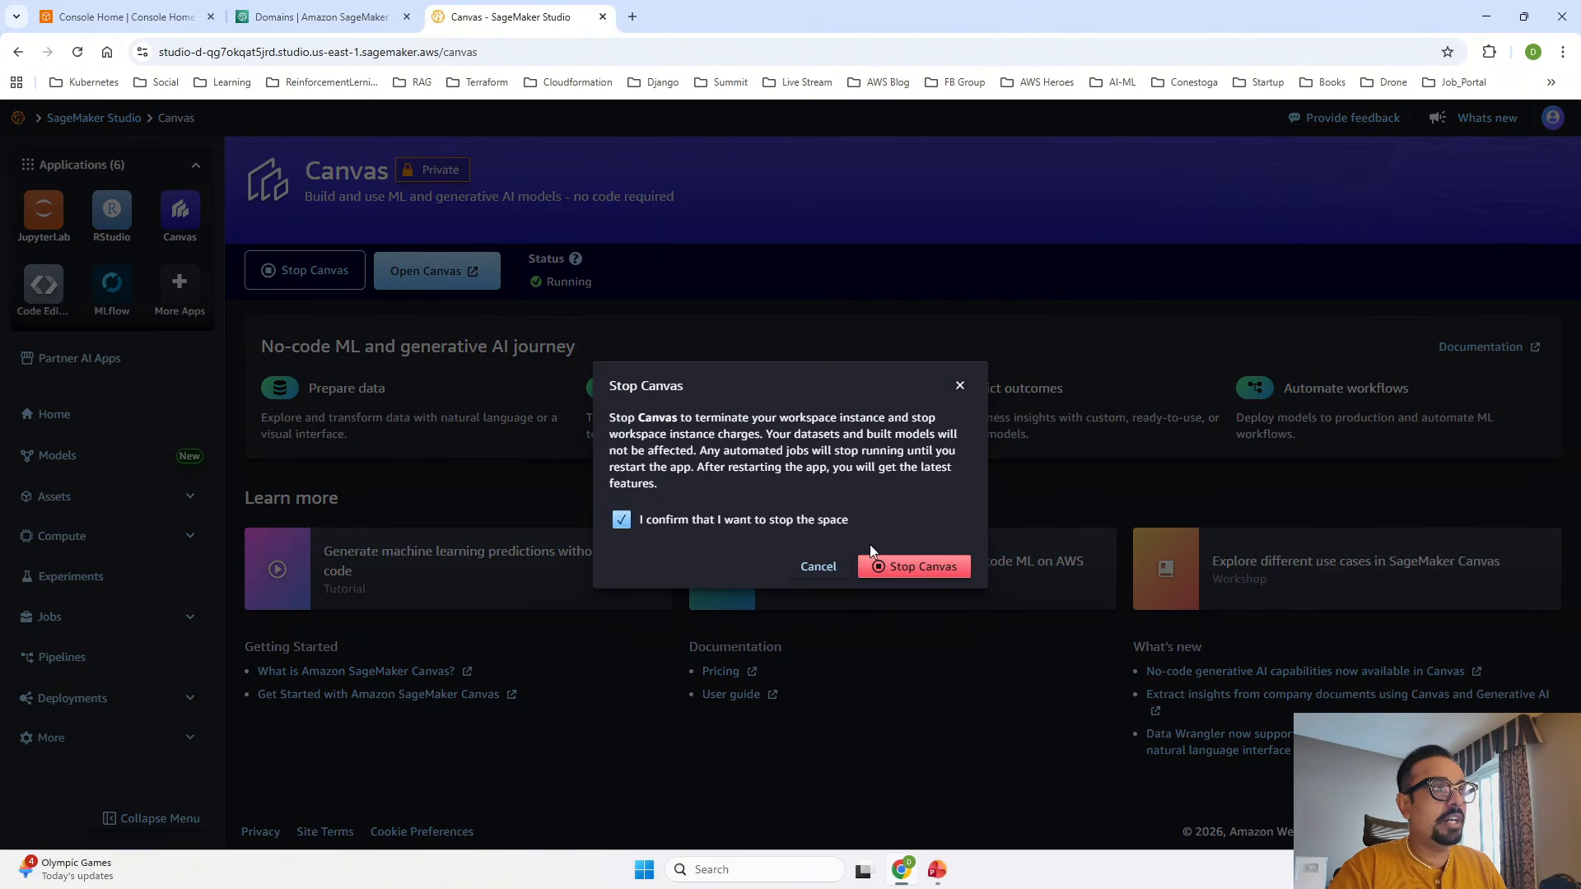
left_click(900, 567)
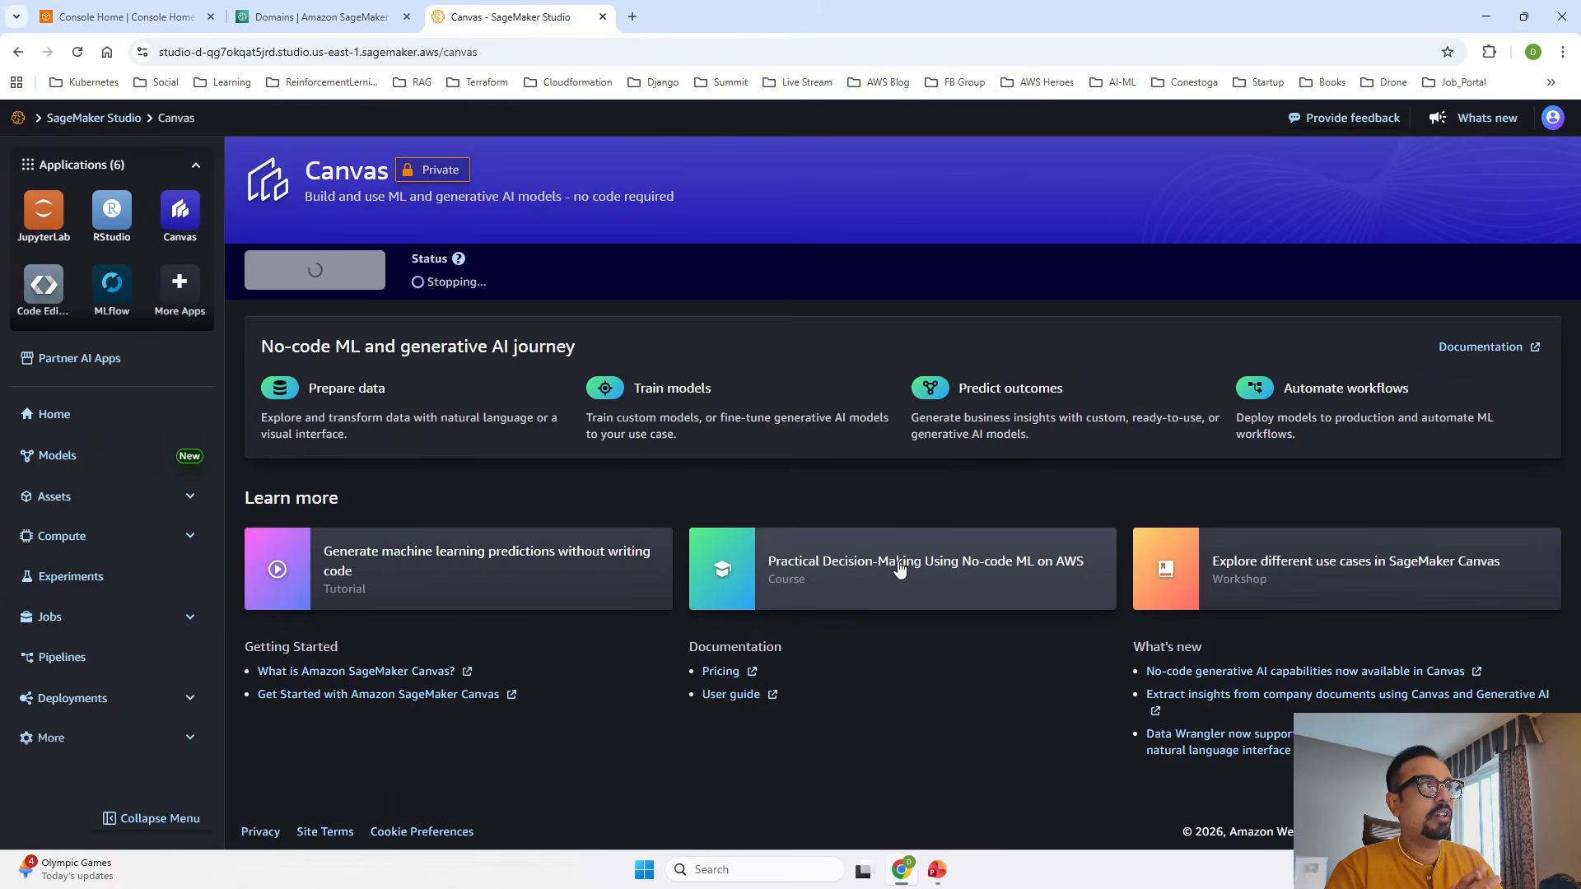